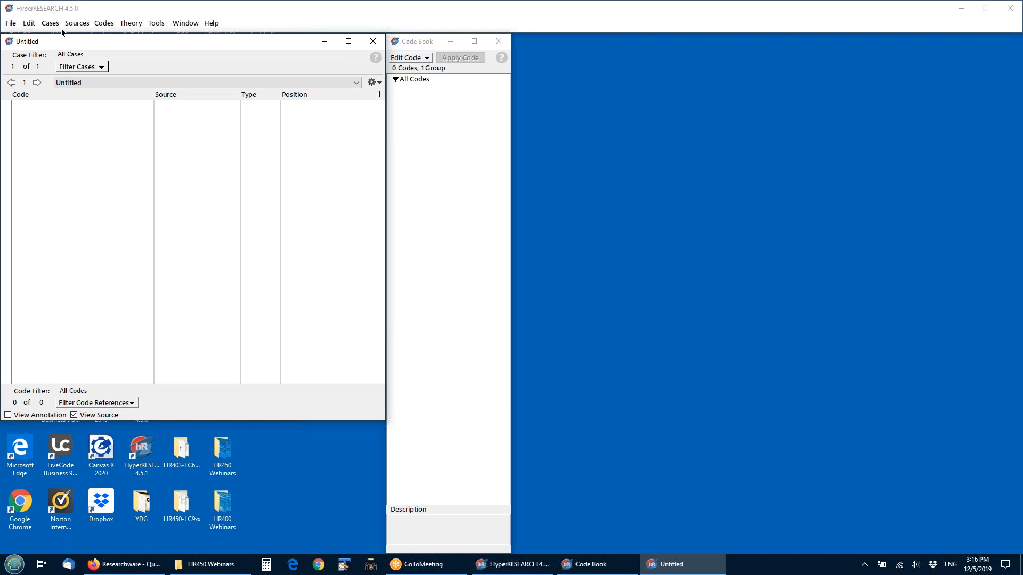
# Step: Show the Welcome to HyperRESEARCH window and close it without opening a study
pyautogui.click(206, 24)
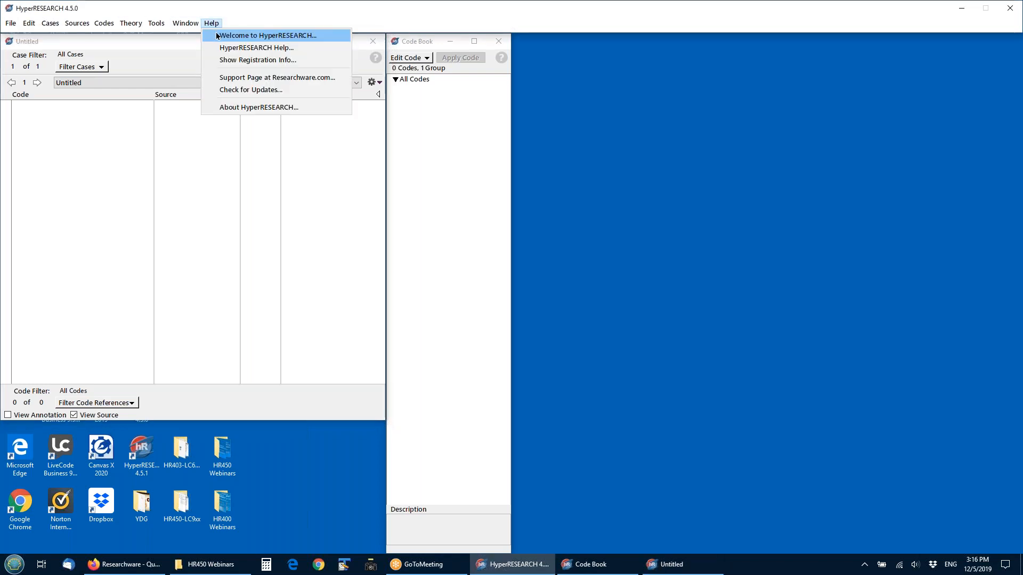
pyautogui.click(218, 36)
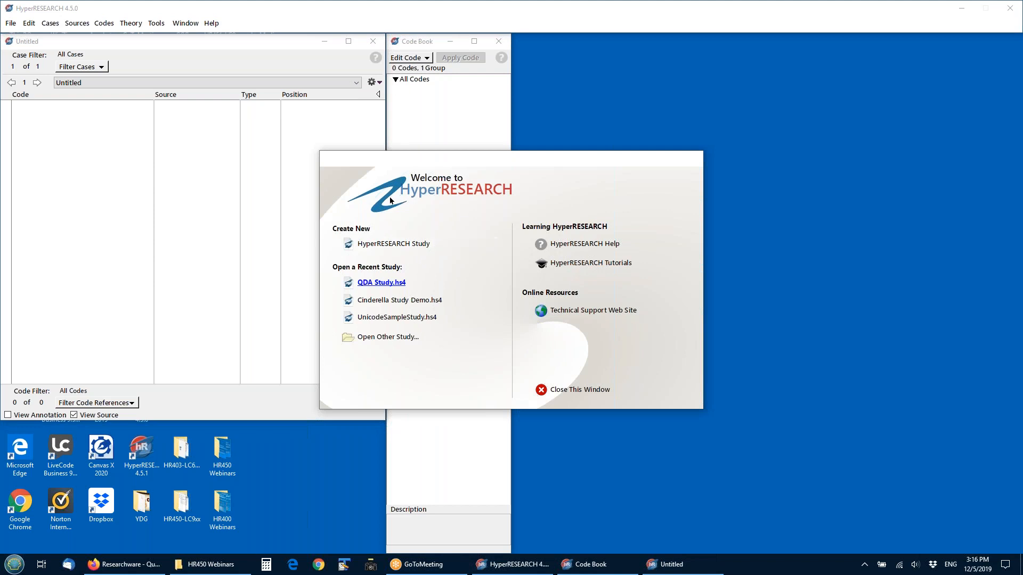
pyautogui.click(565, 392)
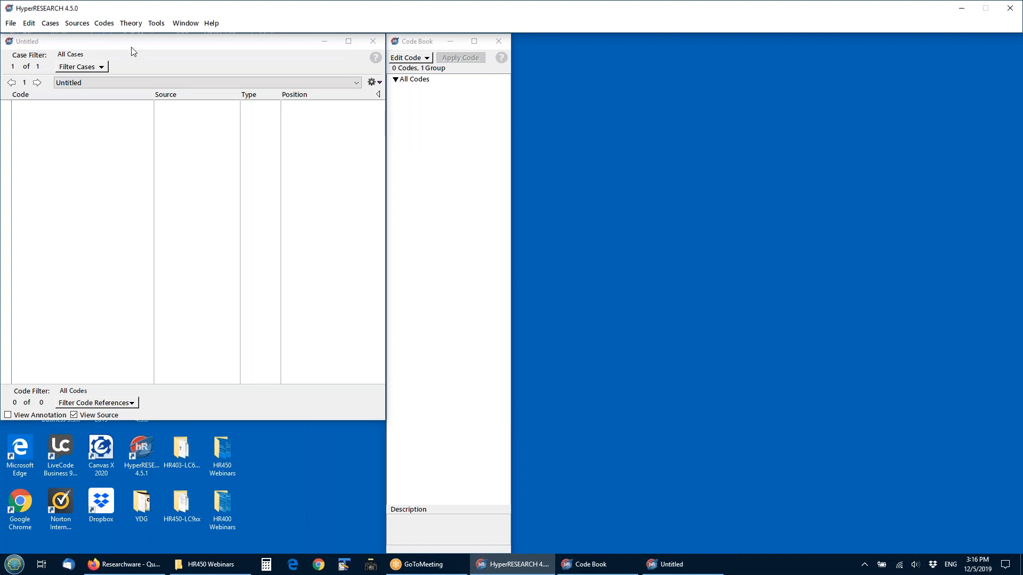
# Step: View the list of cases in the untitled study window
pyautogui.click(102, 49)
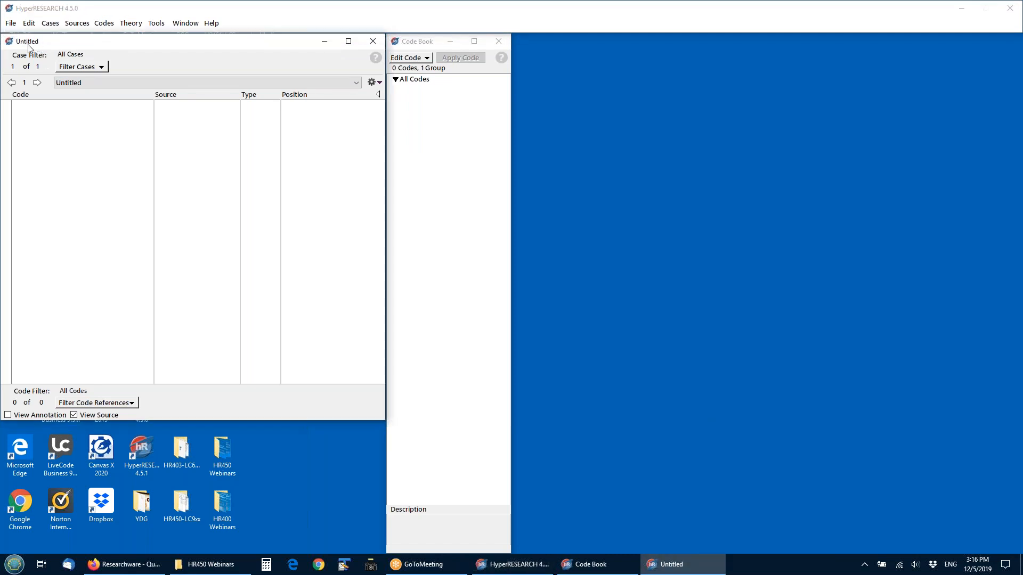
pyautogui.click(78, 85)
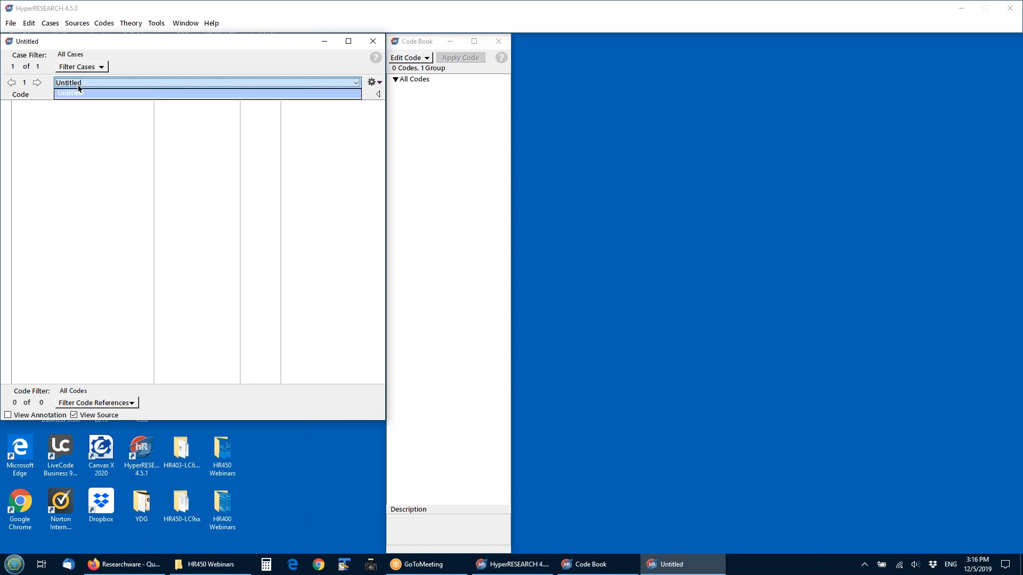
pyautogui.click(107, 86)
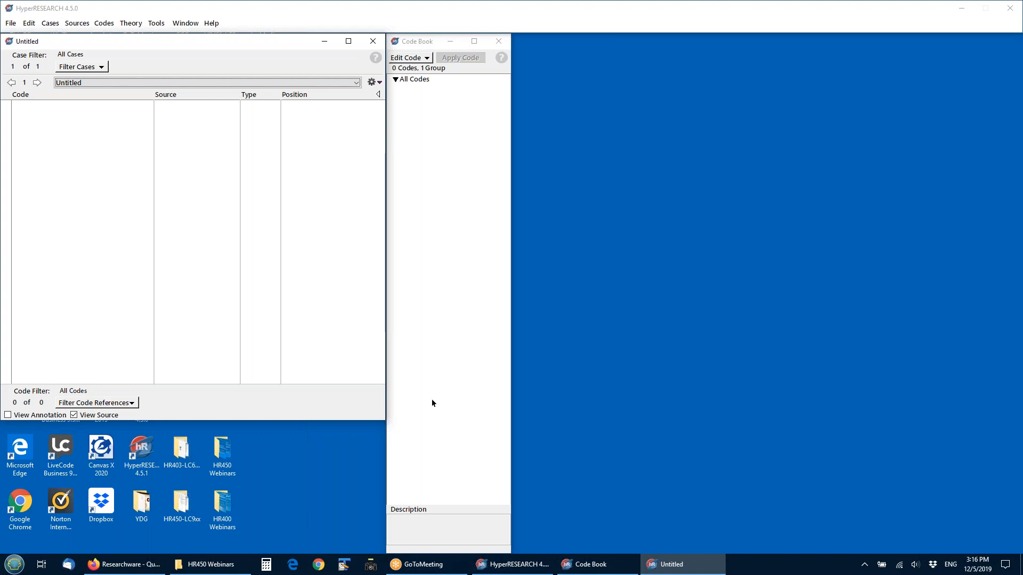
# Step: Open the text source Interview 1.txt from the Cinderella Study-1 folder inside HR450 Webinars on the Desktop
pyautogui.click(83, 24)
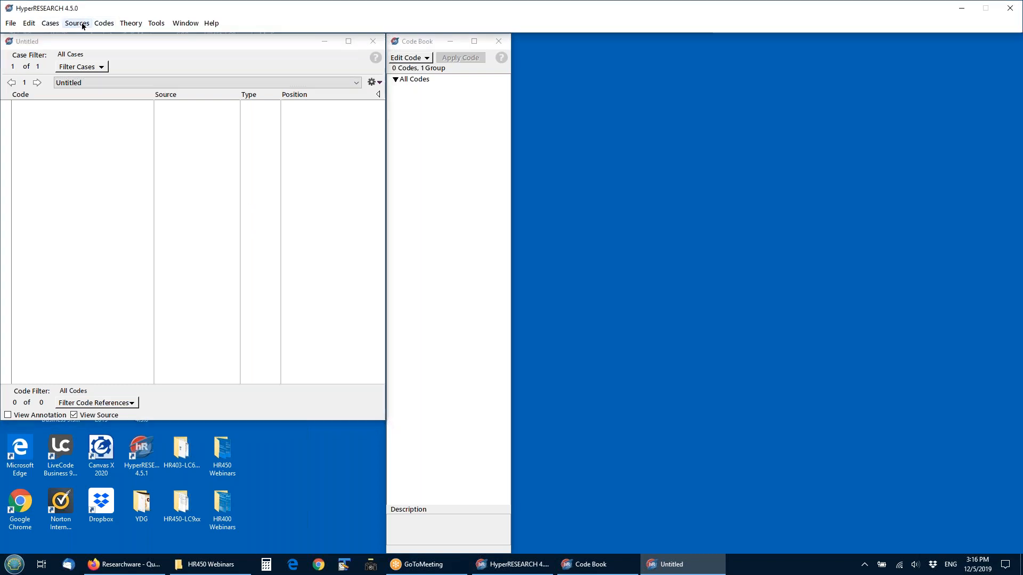
pyautogui.moveTo(62, 25)
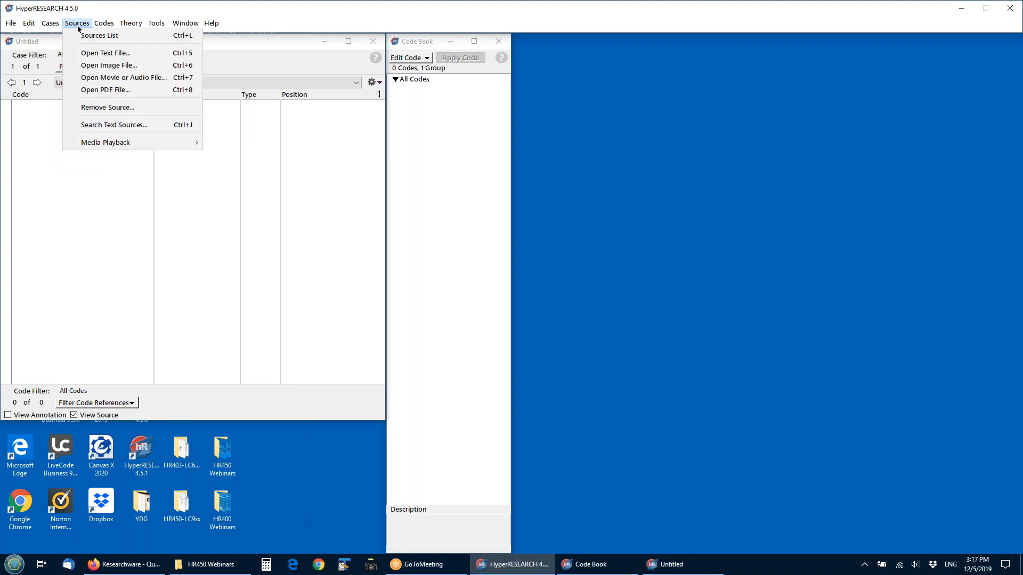
pyautogui.moveTo(105, 25)
pyautogui.click(94, 53)
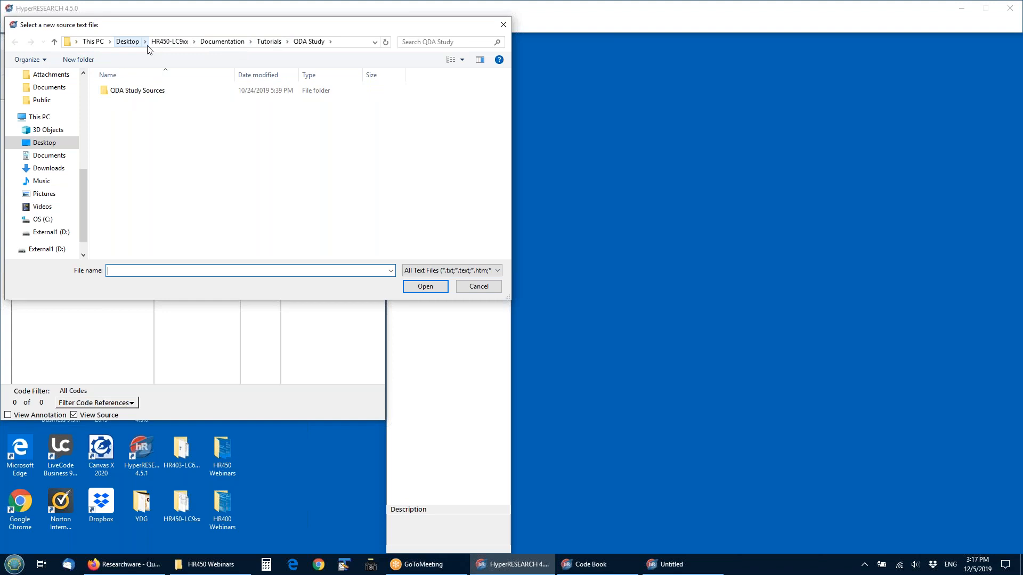
pyautogui.click(32, 142)
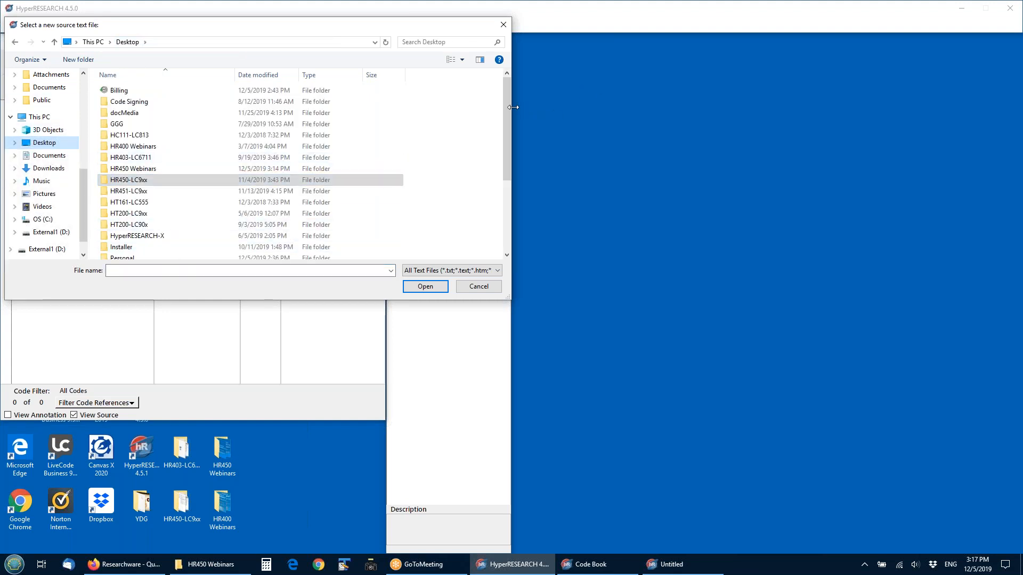
pyautogui.scroll(-2, 510, 112)
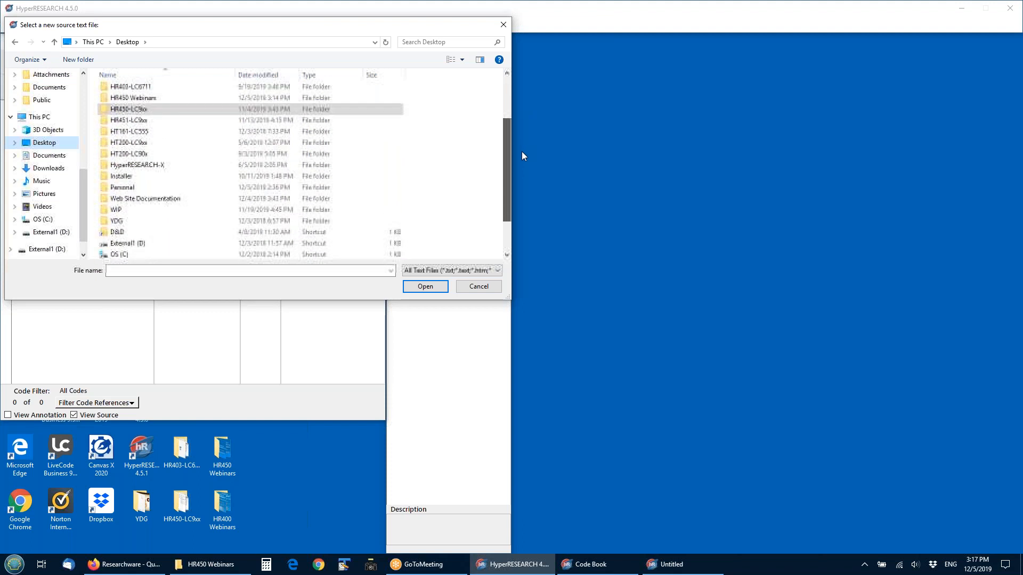
pyautogui.scroll(1, 525, 160)
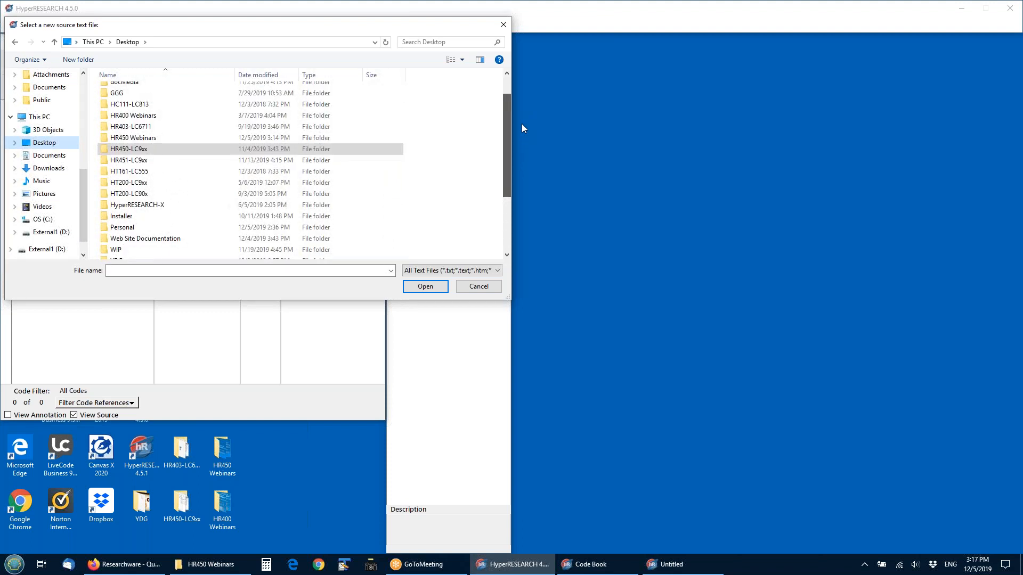
pyautogui.scroll(1, 520, 112)
pyautogui.scroll(-3, 528, 117)
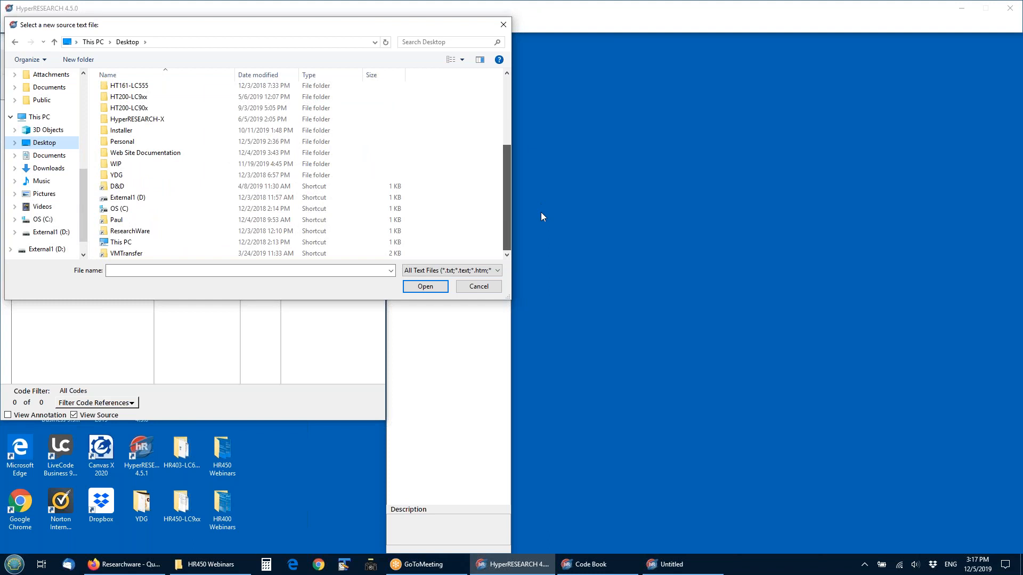
pyautogui.scroll(1, 540, 181)
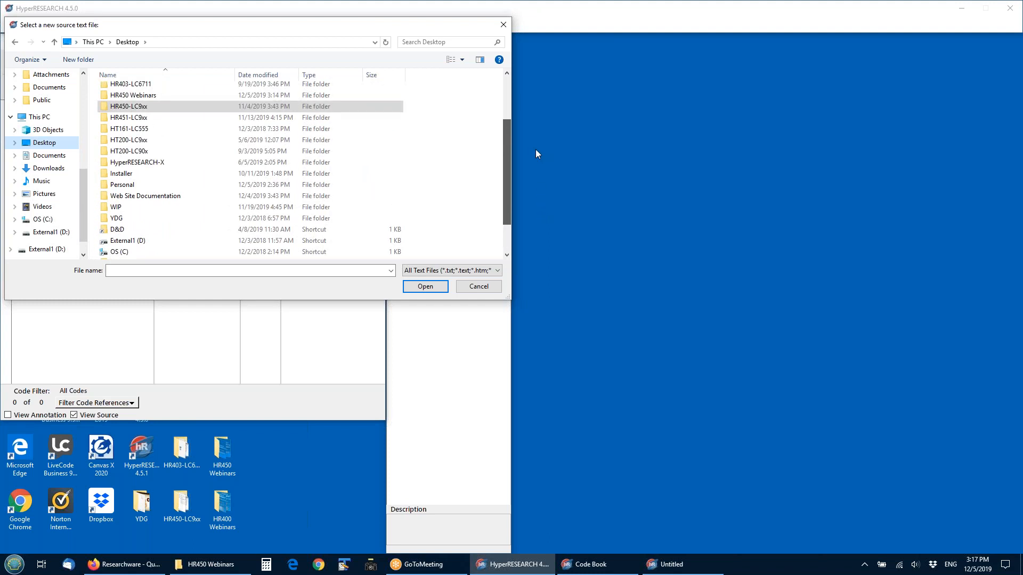
pyautogui.scroll(-2, 537, 160)
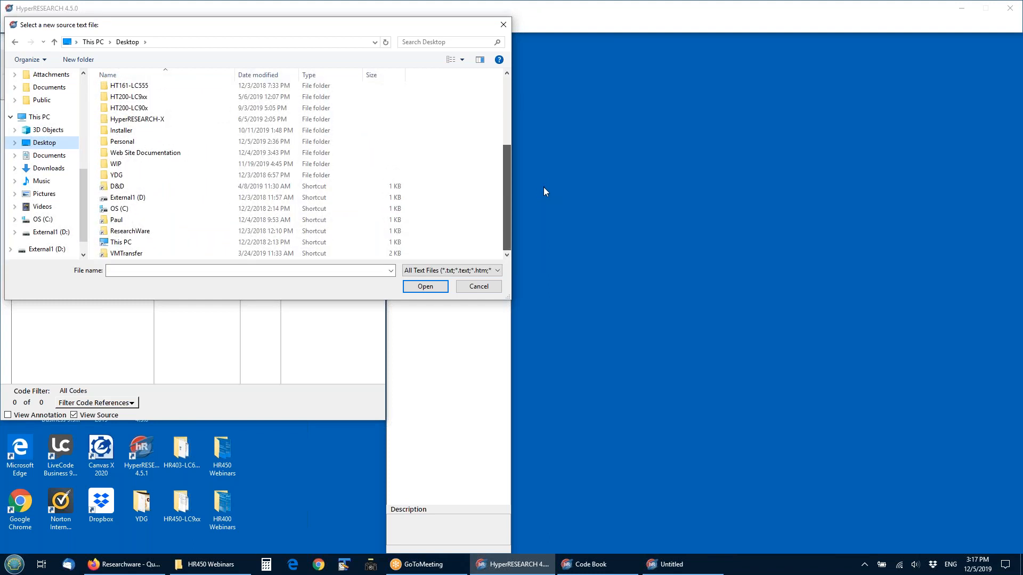
pyautogui.scroll(4, 543, 187)
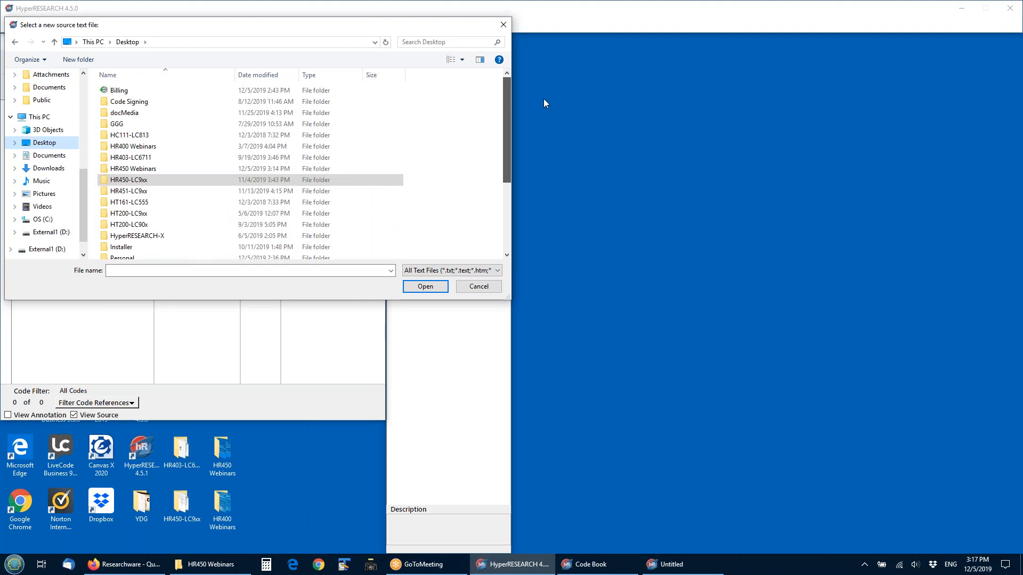
pyautogui.click(127, 169)
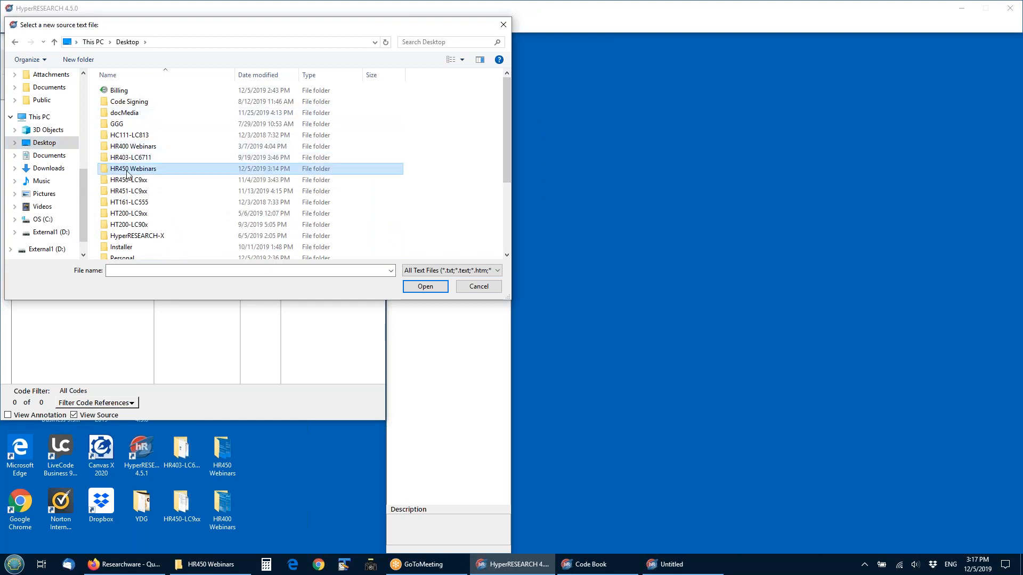
pyautogui.doubleClick(127, 169)
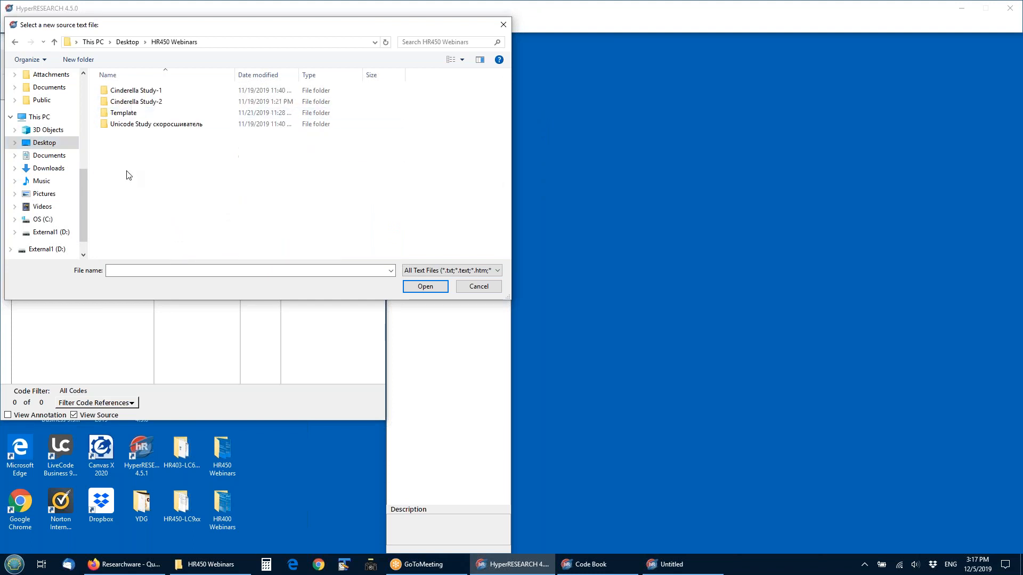
pyautogui.doubleClick(127, 91)
pyautogui.doubleClick(127, 91)
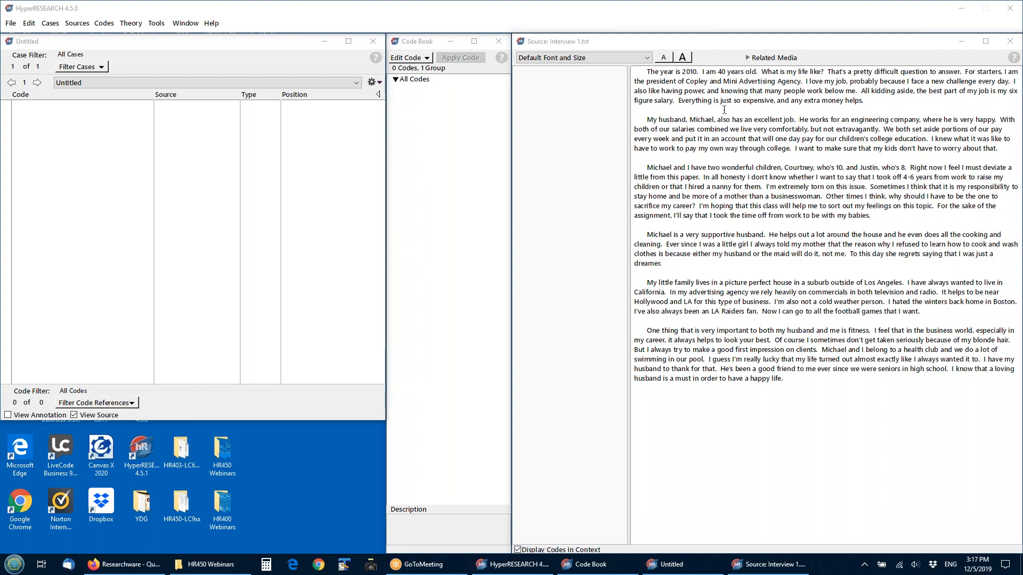
# Step: Select the first paragraph's text from "That's a pretty difficult question" through "Copley and Mini Advertising Agency."
pyautogui.moveTo(831, 71); pyautogui.dragTo(841, 81)
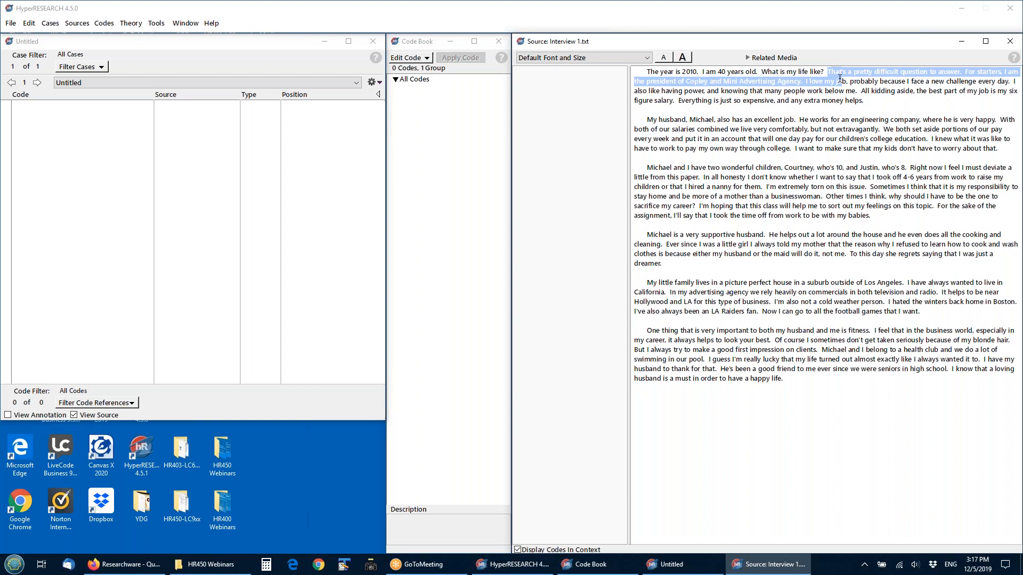
pyautogui.moveTo(840, 81)
pyautogui.mouseDown()
pyautogui.moveTo(863, 101)
pyautogui.moveTo(846, 91)
pyautogui.mouseUp()
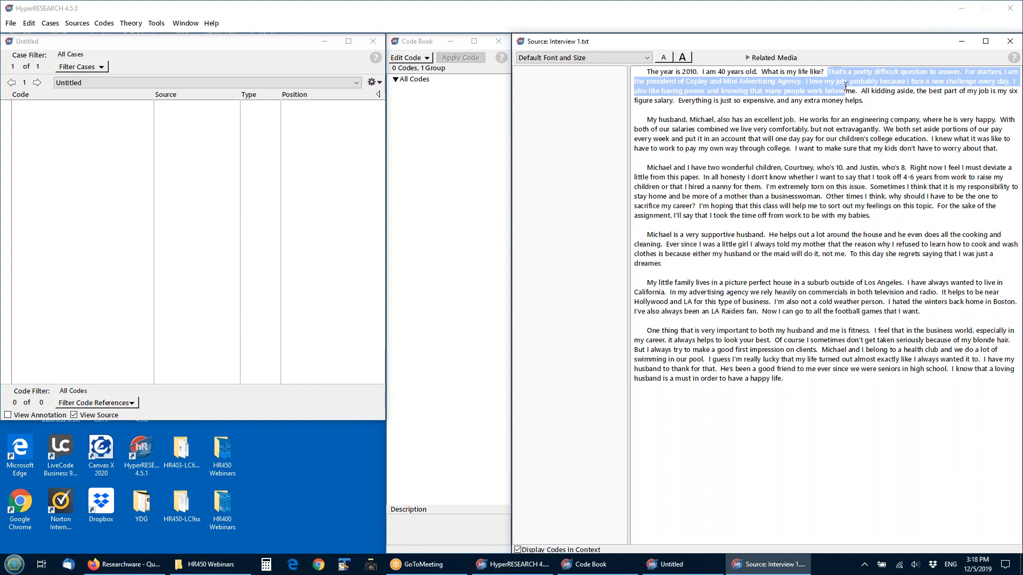
pyautogui.moveTo(845, 86); pyautogui.dragTo(856, 91)
pyautogui.moveTo(858, 90); pyautogui.dragTo(802, 84)
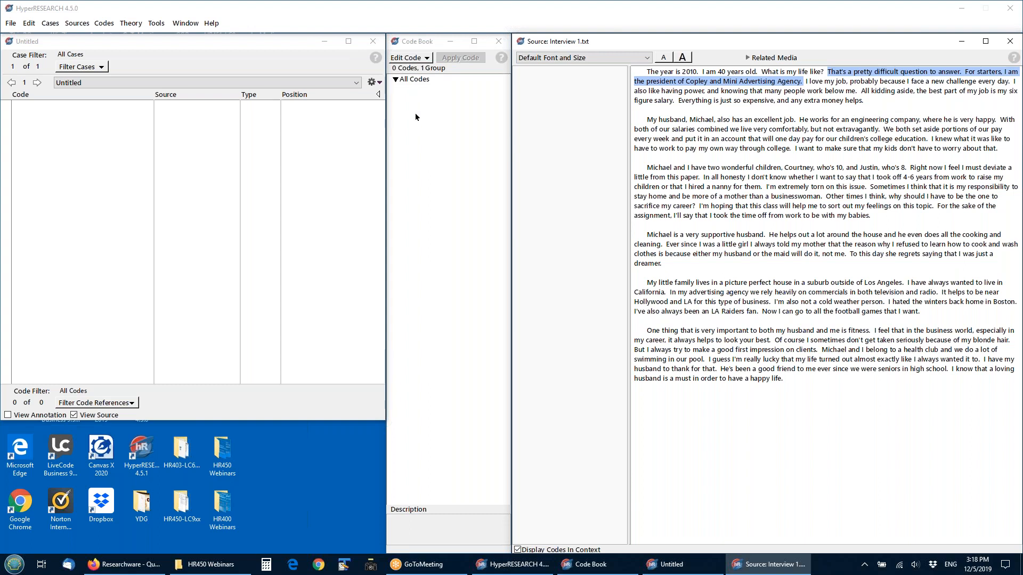
# Step: Create a new code named "Non traditional job" and apply it to the selected passage
pyautogui.click(409, 59)
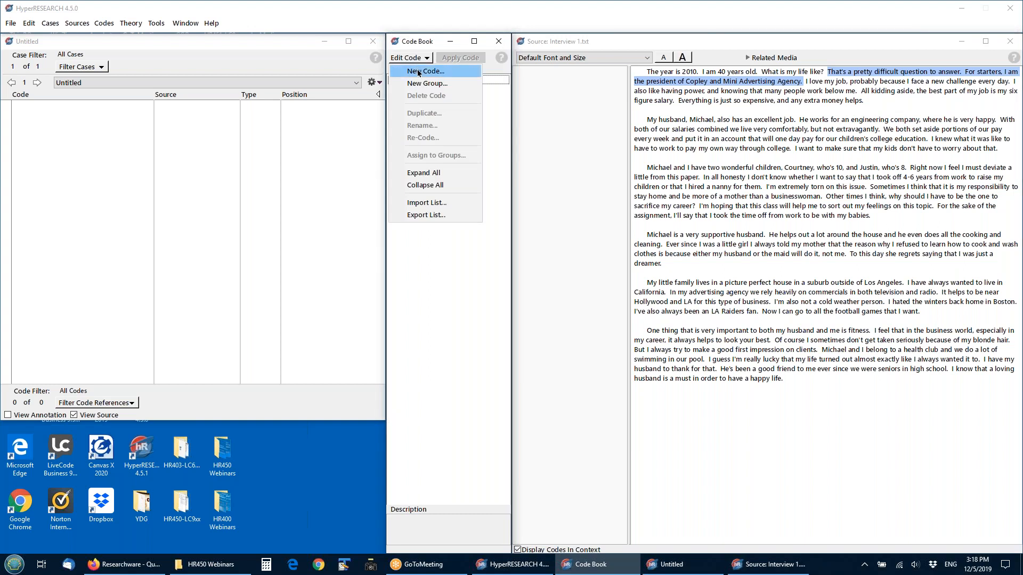
pyautogui.click(417, 71)
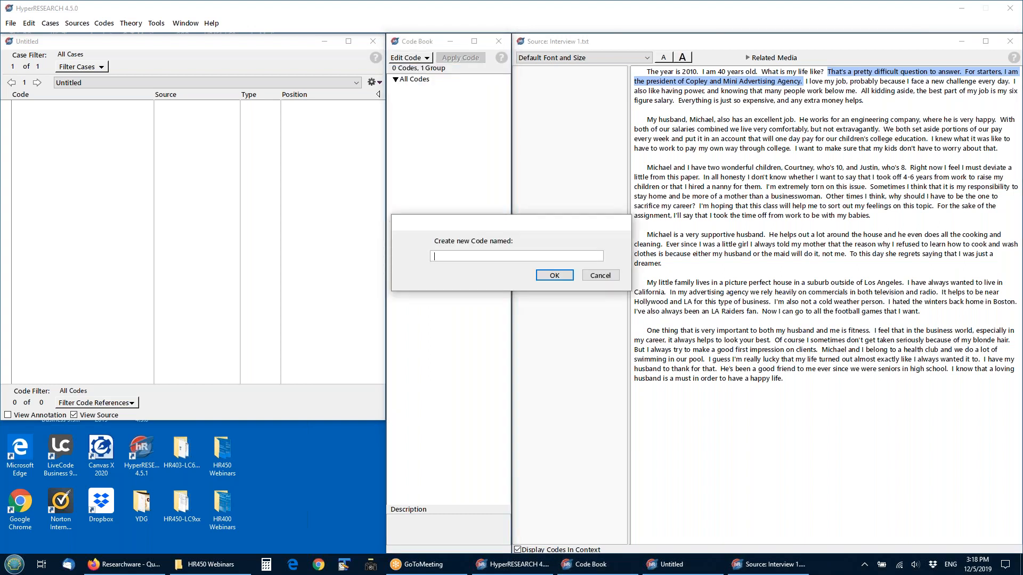
pyautogui.write('Faboulo')
pyautogui.press('BackSpace')
pyautogui.press('BackSpace')
pyautogui.press('BackSpace')
pyautogui.press('BackSpace')
pyautogui.press('BackSpace')
pyautogui.write('Non traditiona job')
pyautogui.press('BackSpace')
pyautogui.press('BackSpace')
pyautogui.write('job')
pyautogui.press('Return')
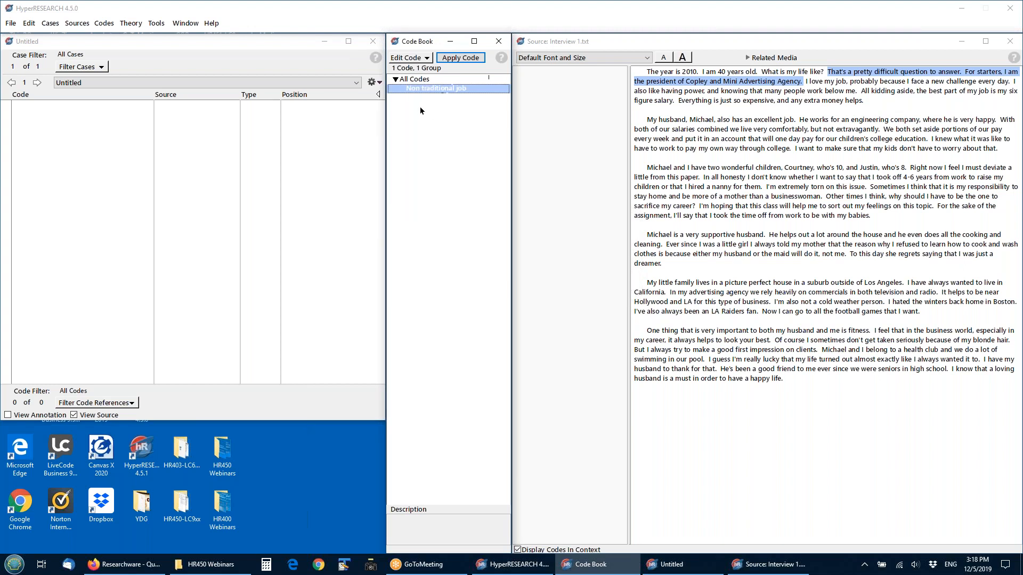
pyautogui.click(437, 57)
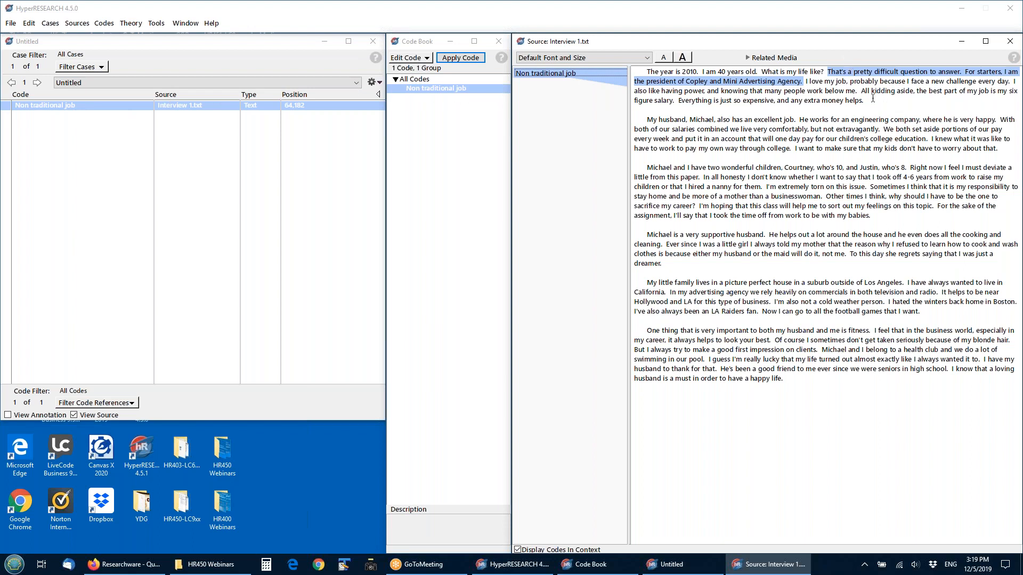
# Step: Code the first paragraph's sentence about the six figure salary with a new code named "Making a high salary"
pyautogui.moveTo(860, 92); pyautogui.dragTo(675, 101)
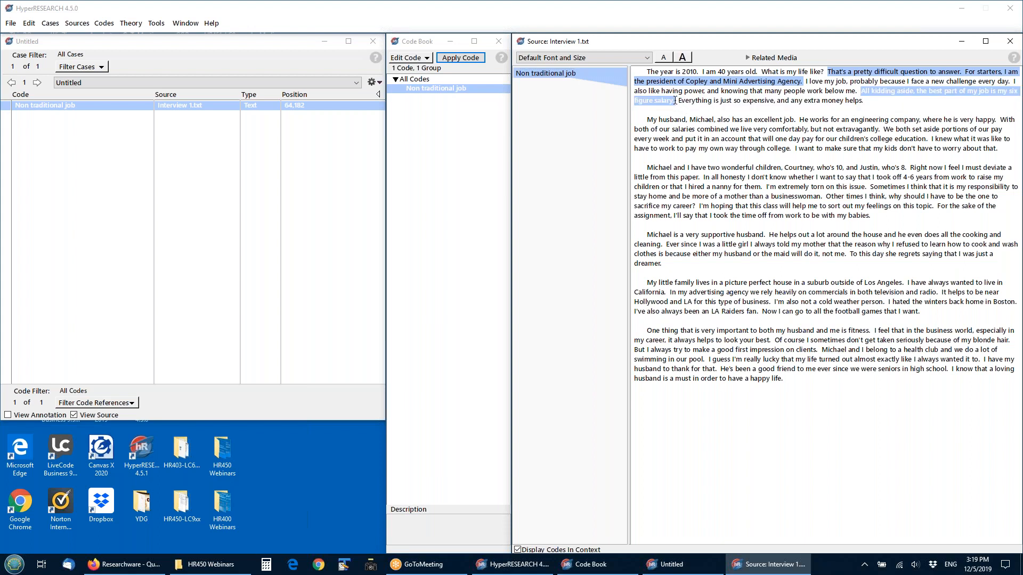
pyautogui.click(418, 59)
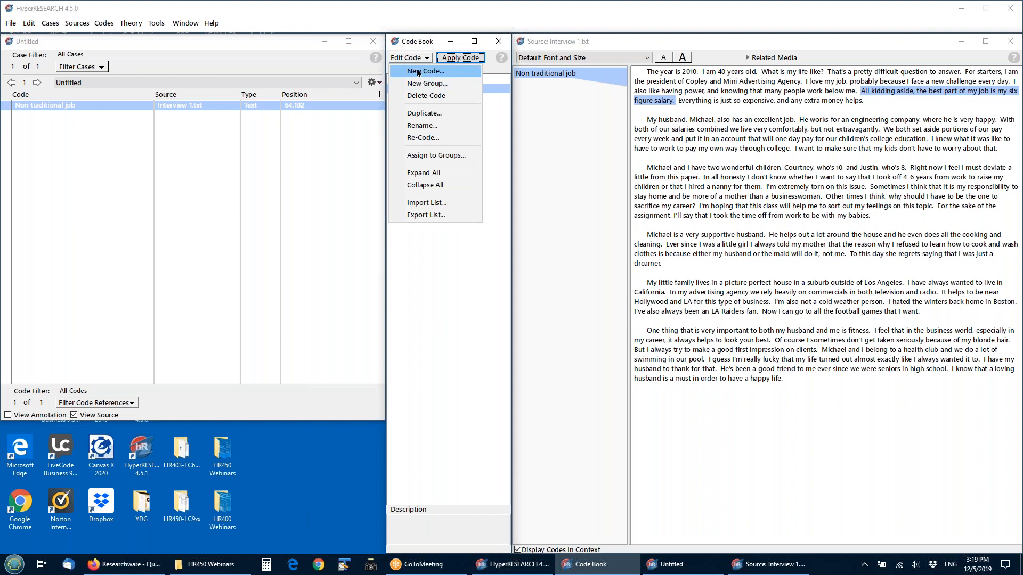
pyautogui.click(419, 75)
pyautogui.write('Making a high salary')
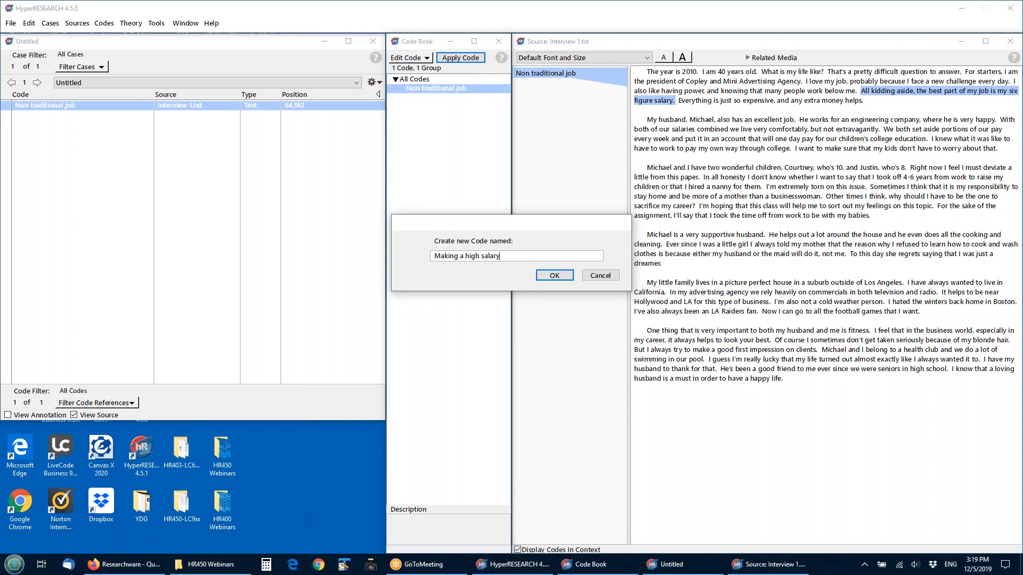
pyautogui.press('Return')
pyautogui.press('Return')
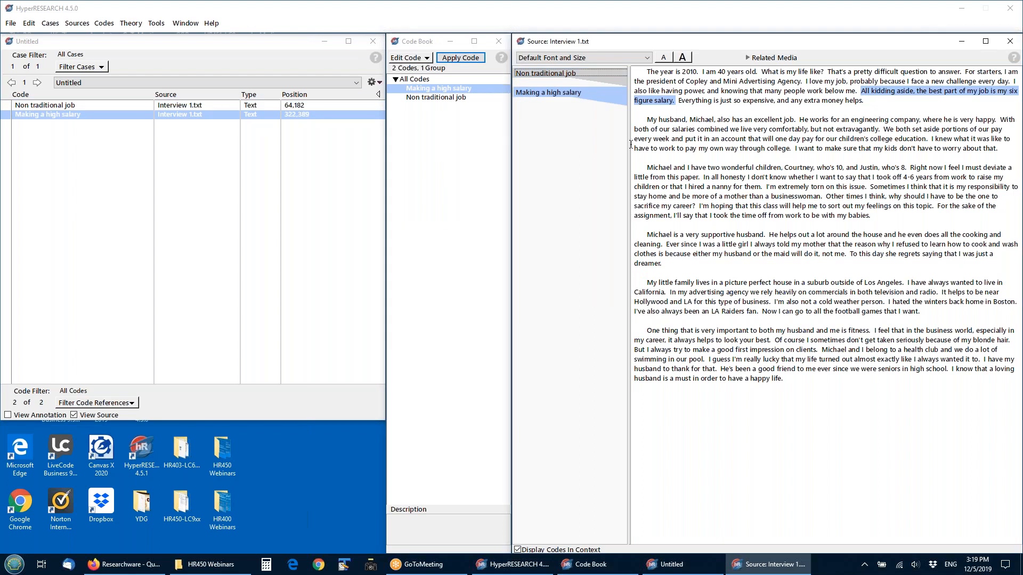
# Step: Code the whole second paragraph, about the husband and college savings, with a new code named "Familly"
pyautogui.moveTo(647, 121); pyautogui.dragTo(1002, 153)
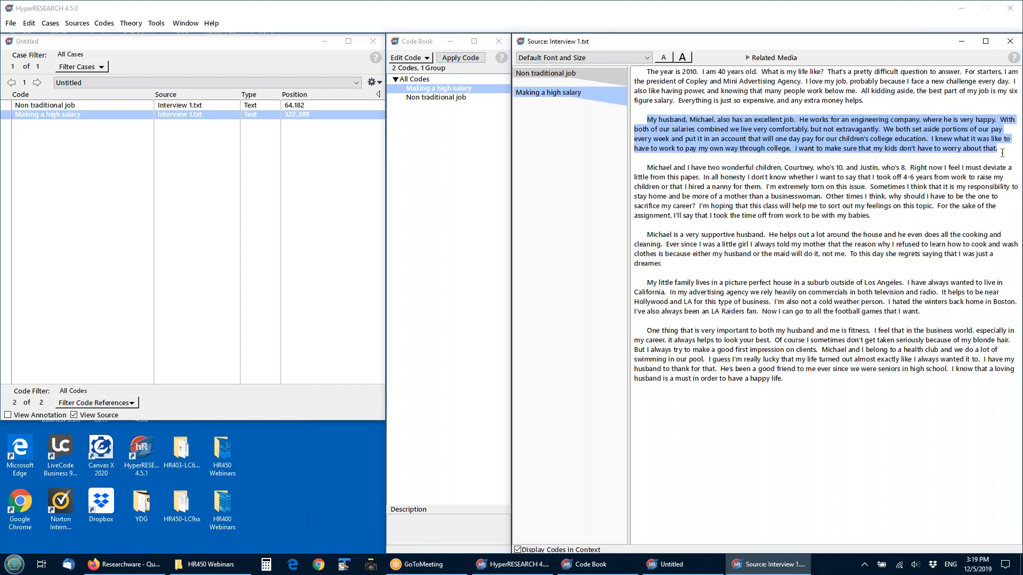
pyautogui.click(423, 59)
pyautogui.click(422, 59)
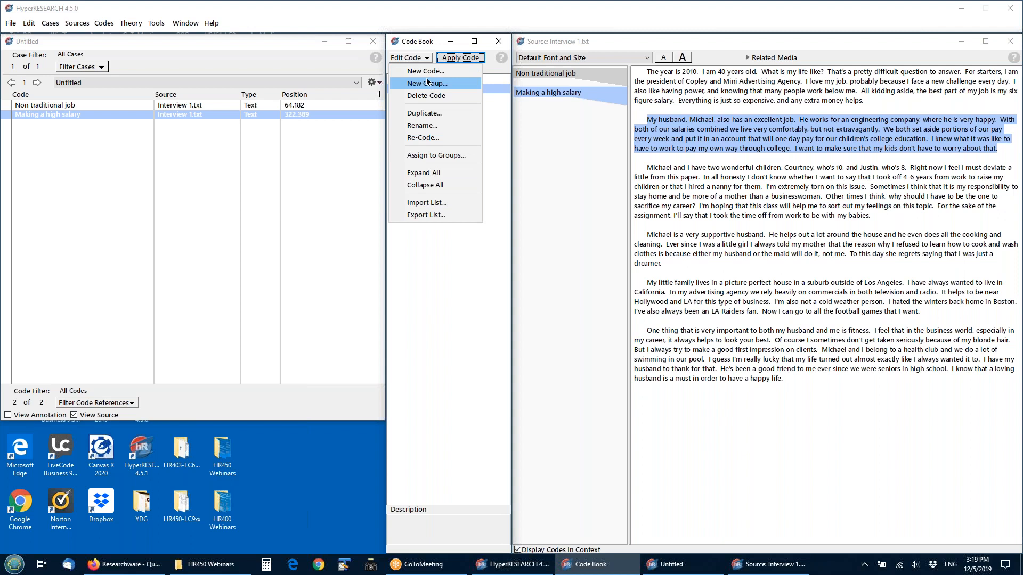
pyautogui.click(425, 72)
pyautogui.write('Familly')
pyautogui.press('Return')
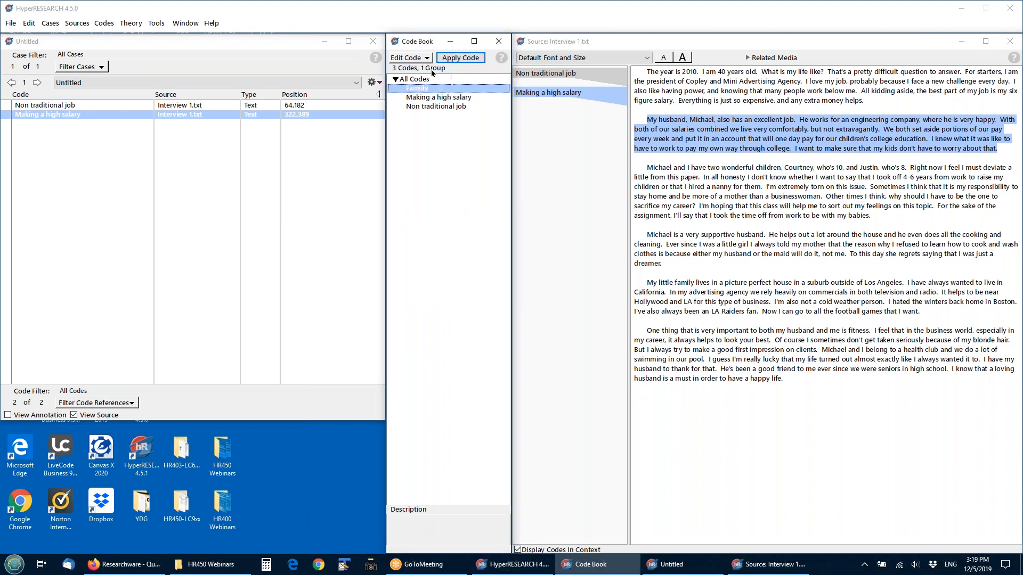
pyautogui.click(466, 61)
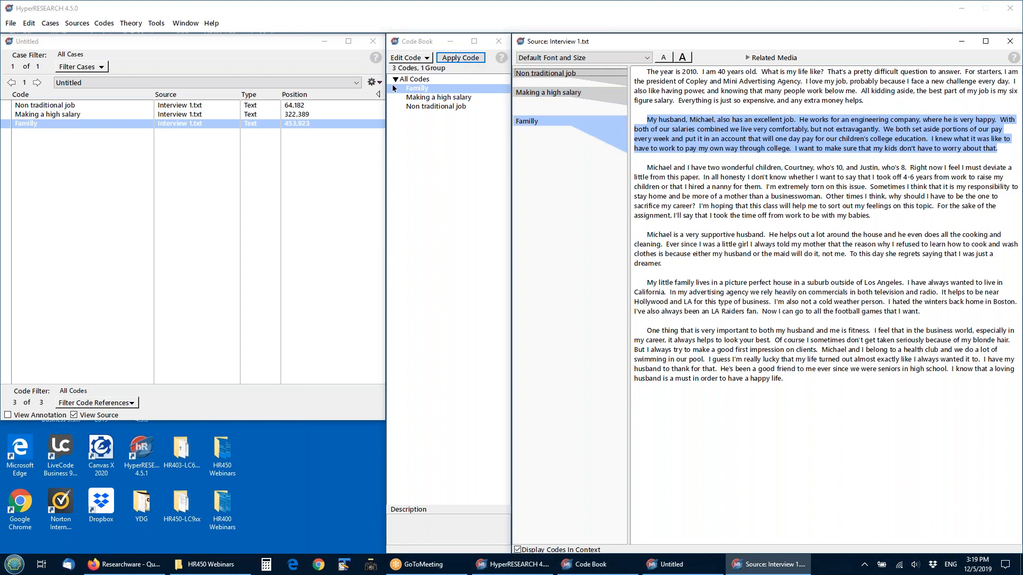
pyautogui.click(409, 58)
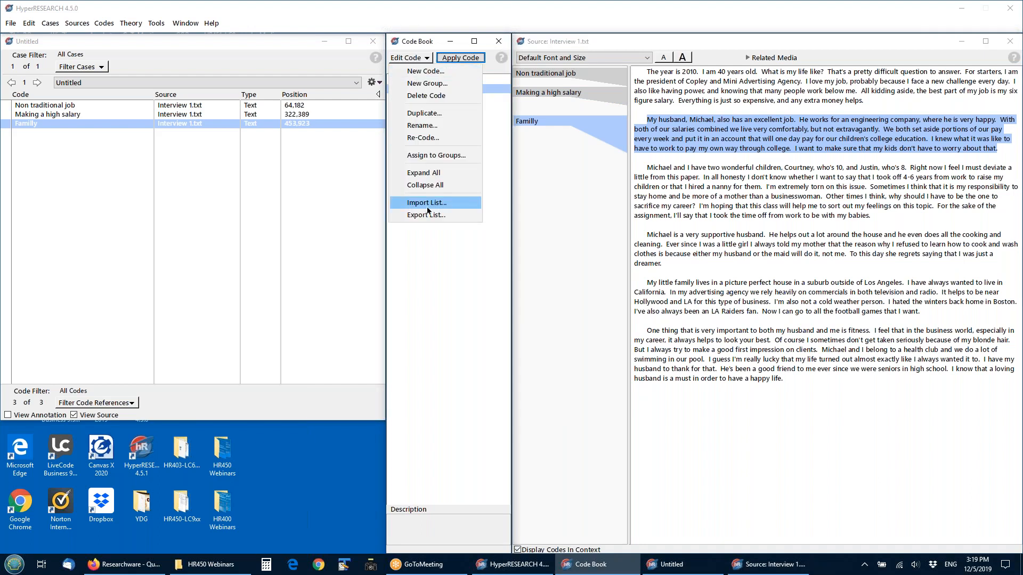
pyautogui.click(414, 60)
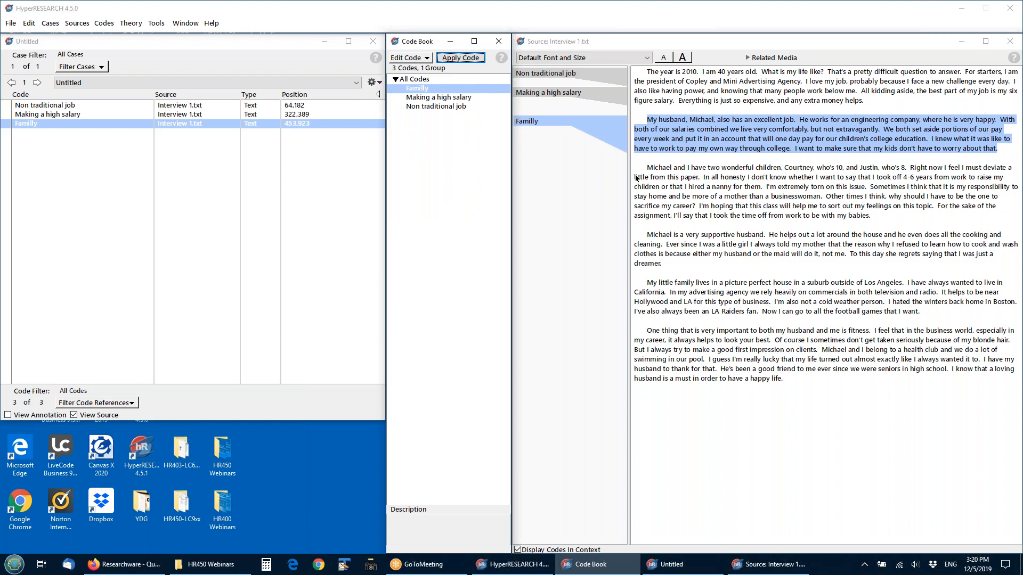
# Step: Code only the first letter of the third paragraph with a new code named "Tiny code"
pyautogui.moveTo(635, 168)
pyautogui.mouseDown()
pyautogui.moveTo(906, 207)
pyautogui.moveTo(703, 223)
pyautogui.moveTo(724, 216)
pyautogui.moveTo(693, 177)
pyautogui.moveTo(650, 167)
pyautogui.mouseUp()
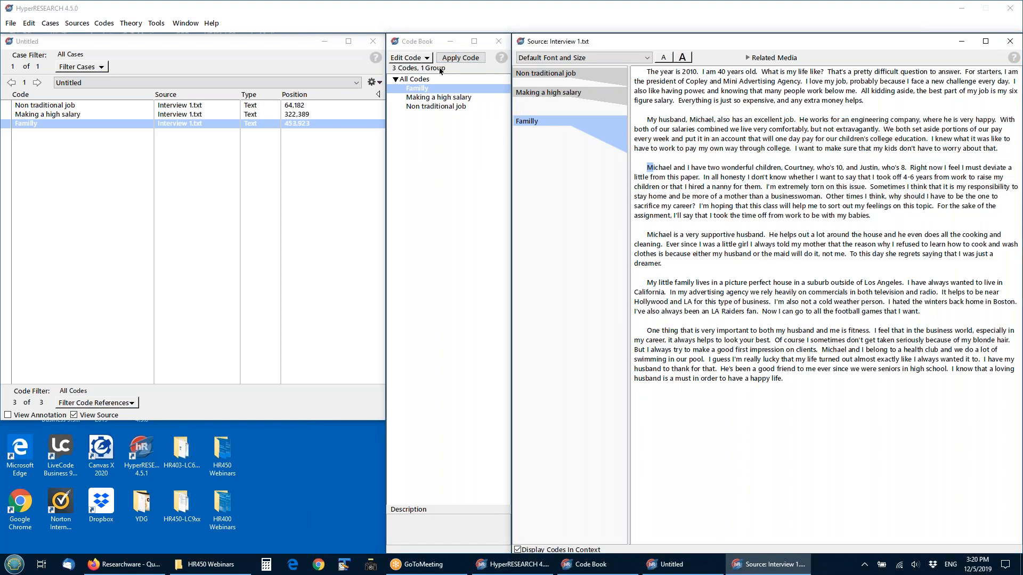
pyautogui.click(416, 58)
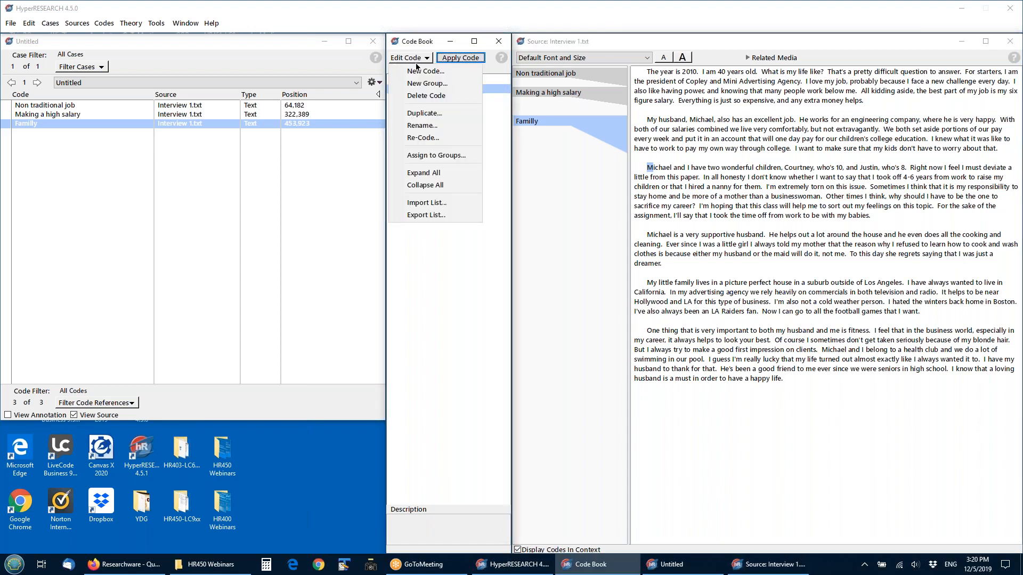
pyautogui.click(419, 72)
pyautogui.write('Tin')
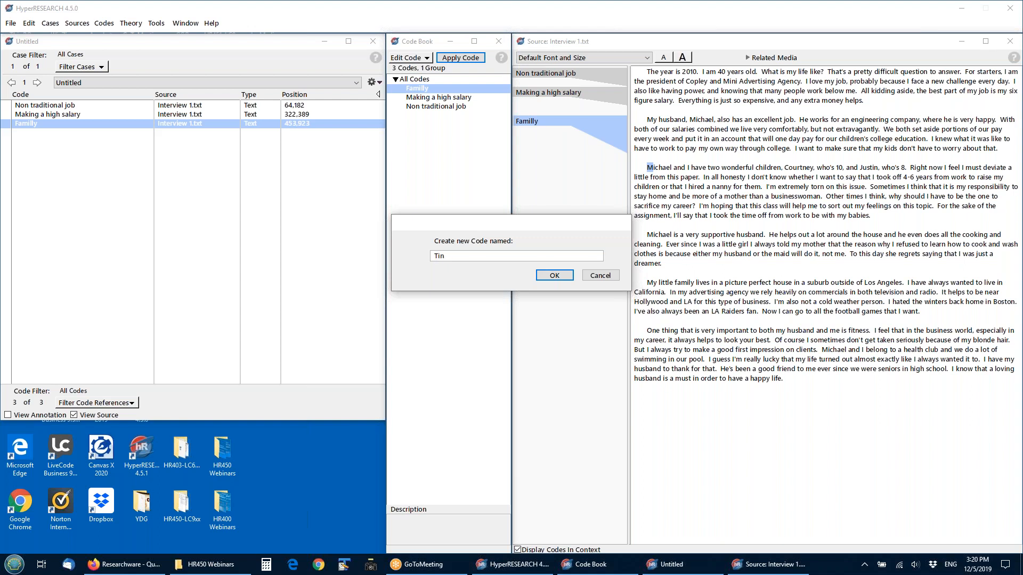
pyautogui.write('y code')
pyautogui.press('Return')
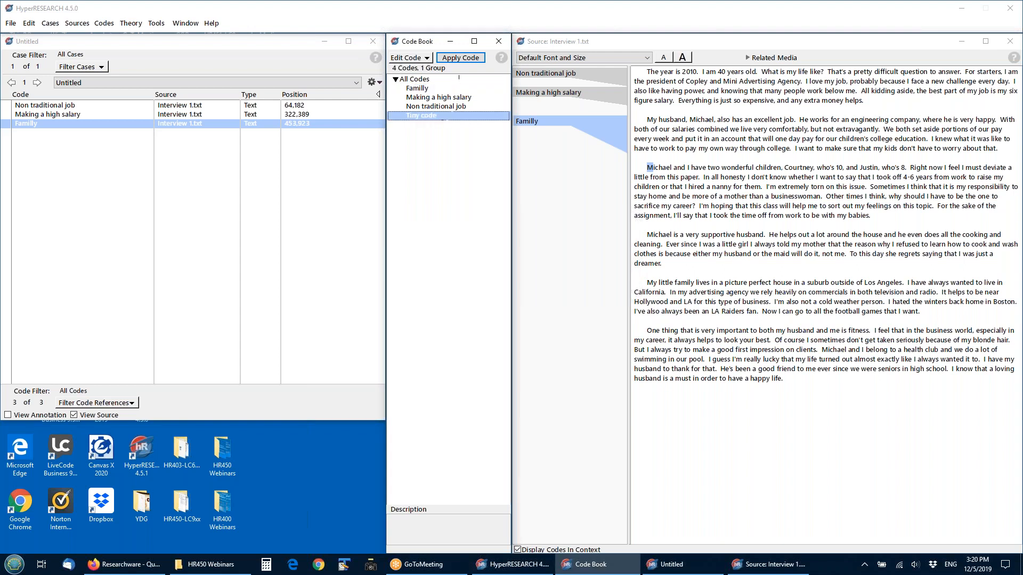
pyautogui.click(463, 61)
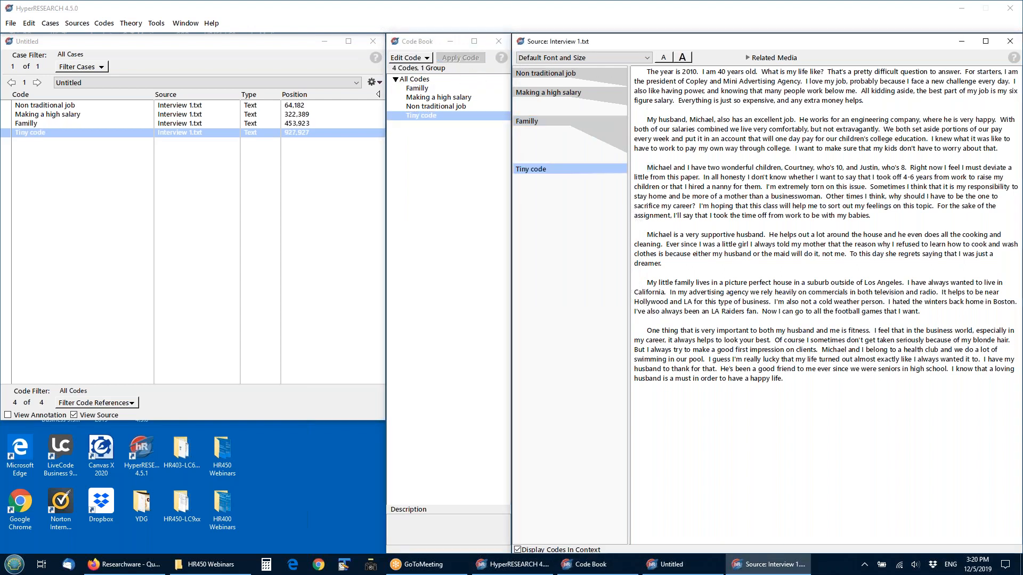
# Step: Code the entire interview text with a new code named "Large code"
pyautogui.hotkey('ctrl', 'a')
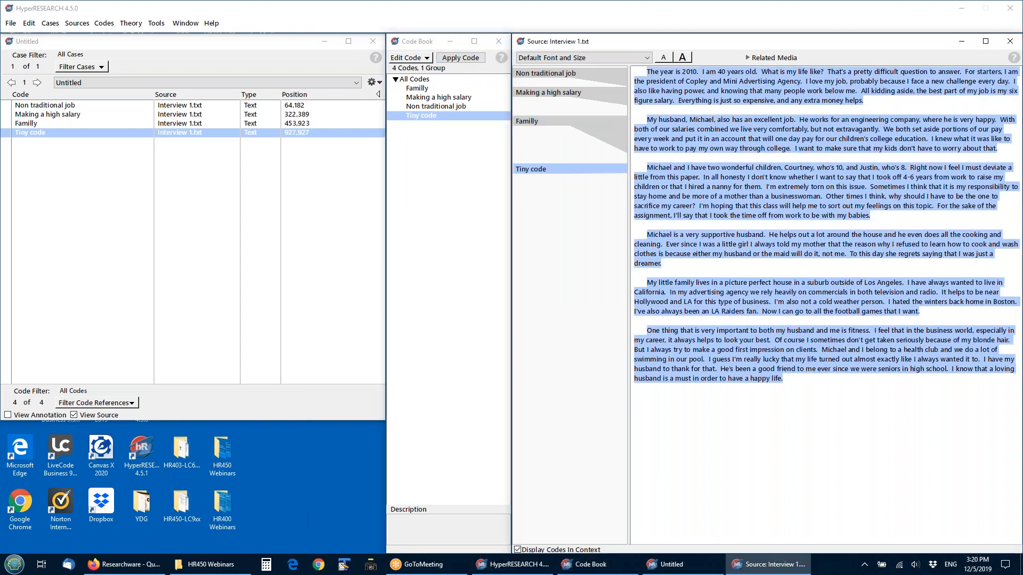
pyautogui.click(419, 61)
pyautogui.click(417, 73)
pyautogui.write('Large code')
pyautogui.press('Return')
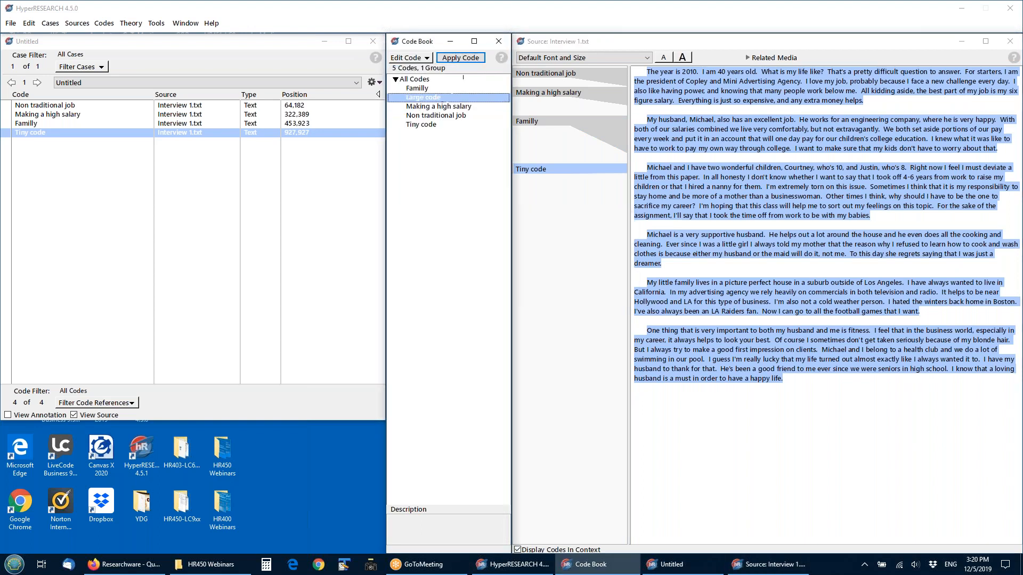
pyautogui.click(460, 57)
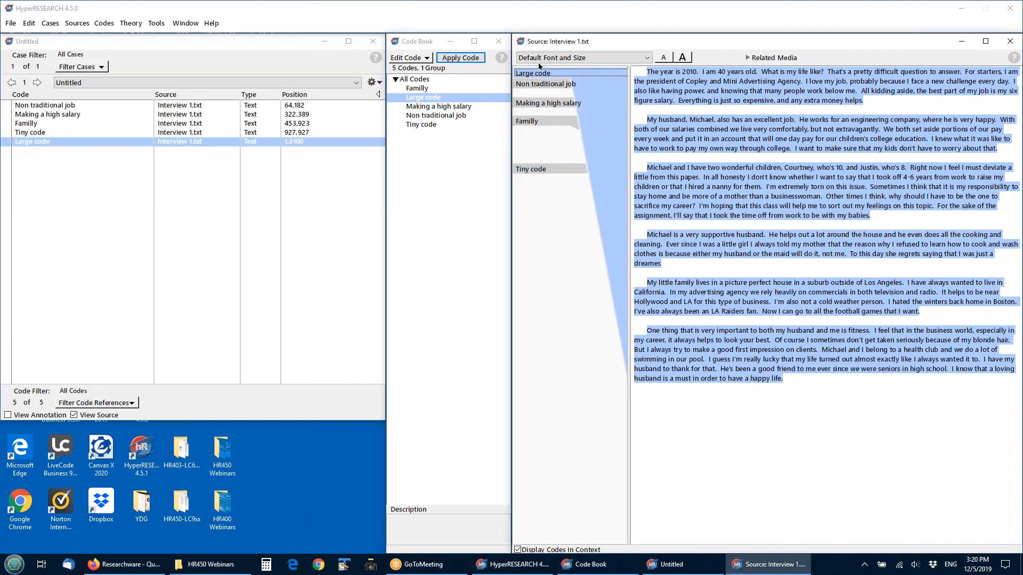
# Step: Examine which passage of the interview each code shown beside the text refers to
pyautogui.click(545, 85)
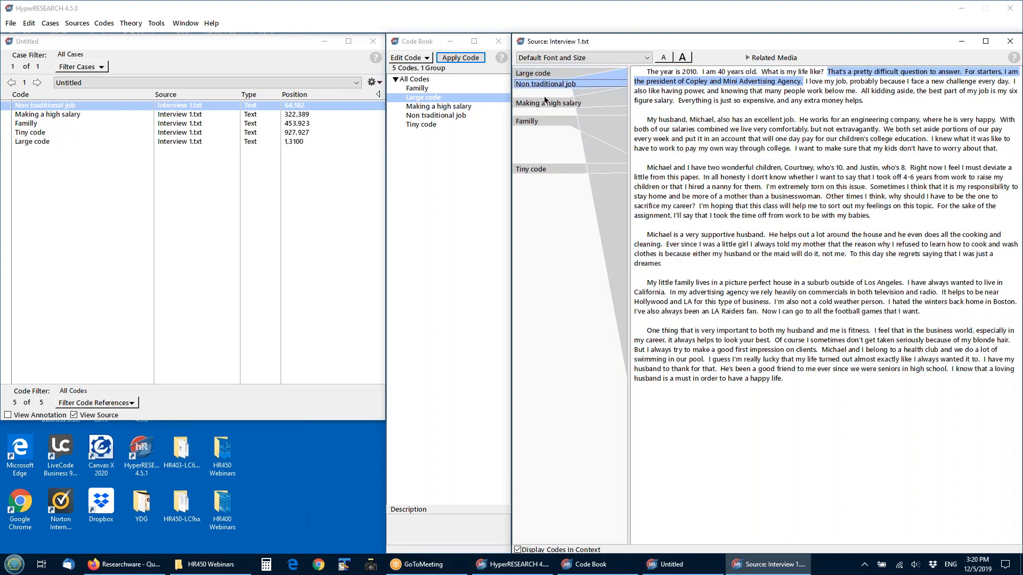
pyautogui.click(546, 103)
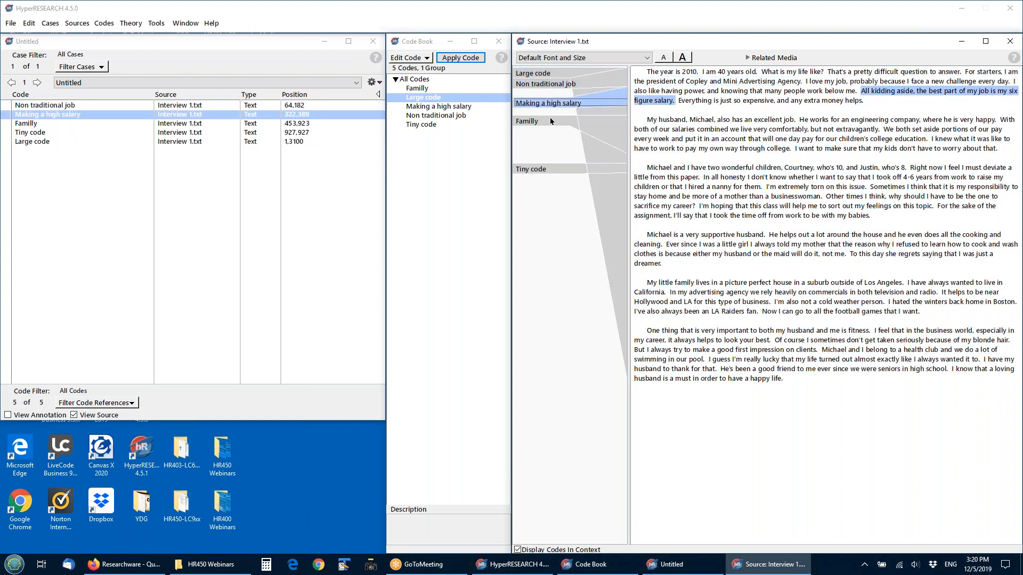
pyautogui.click(550, 123)
pyautogui.click(552, 169)
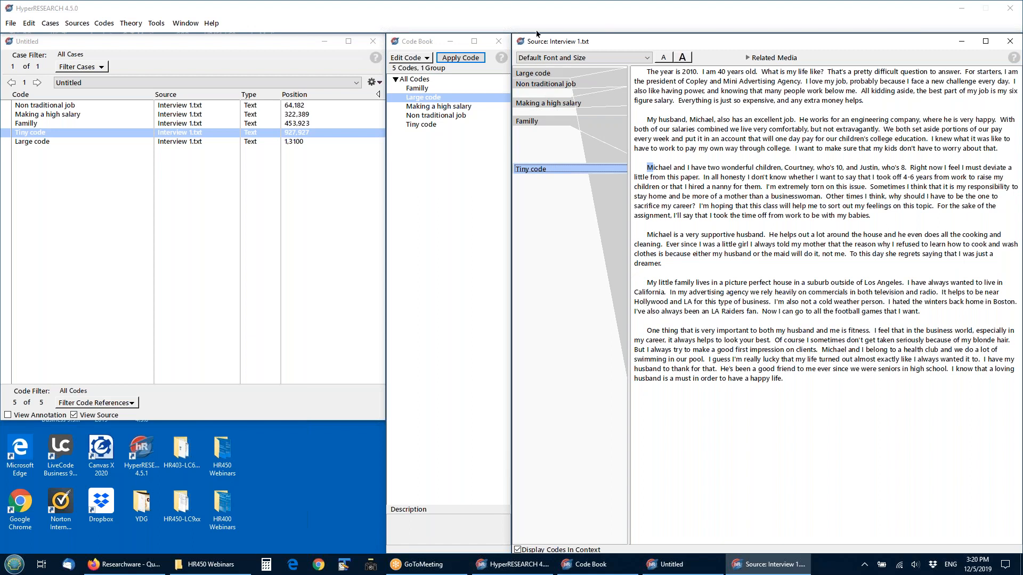
pyautogui.click(538, 122)
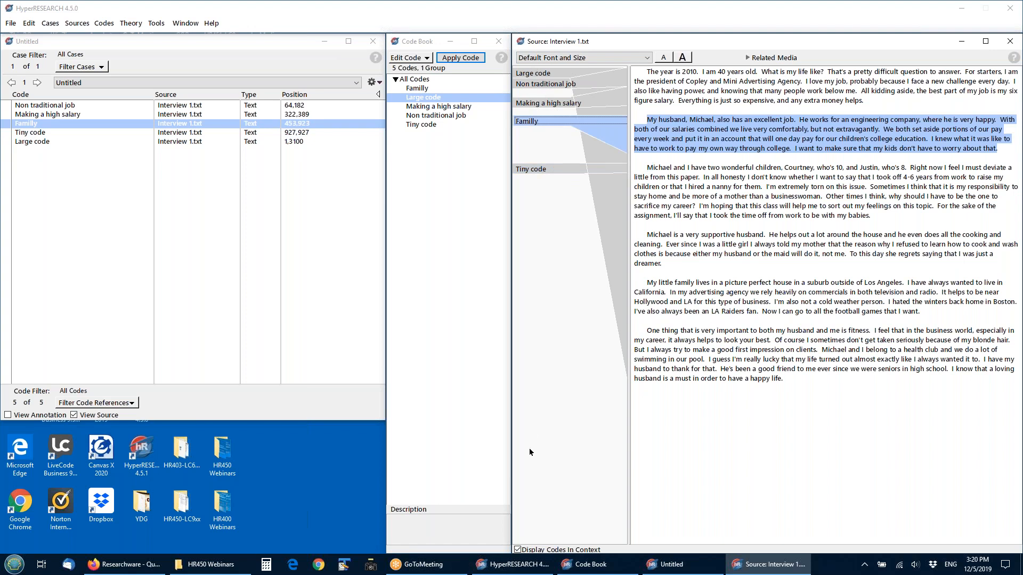
pyautogui.click(544, 73)
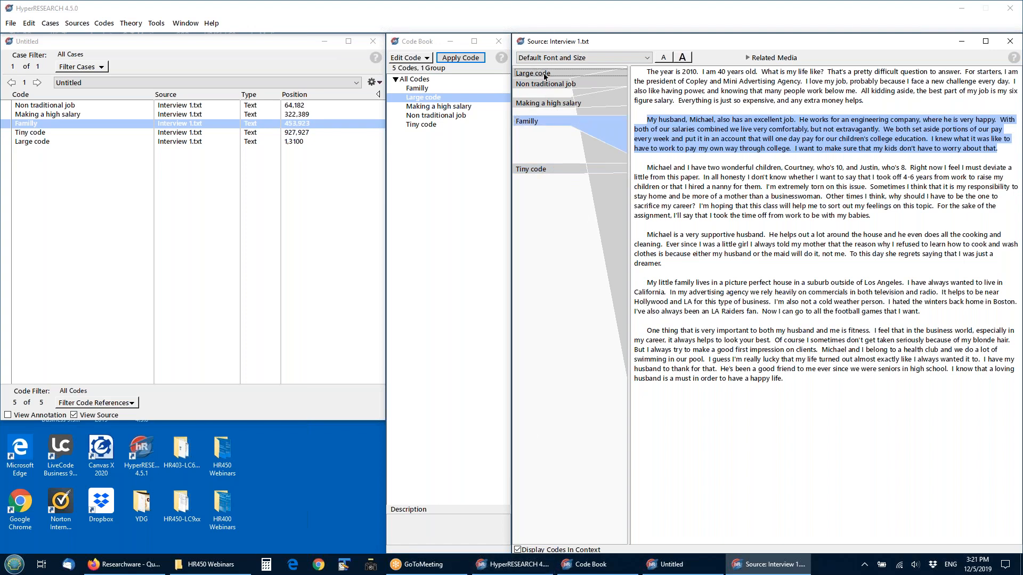
pyautogui.click(543, 85)
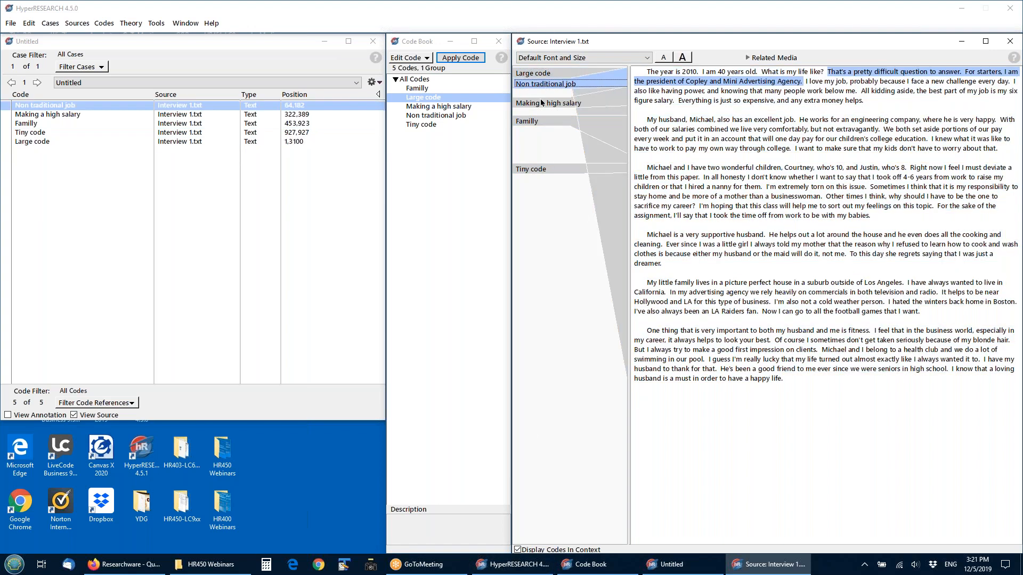
pyautogui.click(543, 104)
pyautogui.click(544, 120)
pyautogui.click(545, 168)
pyautogui.click(518, 550)
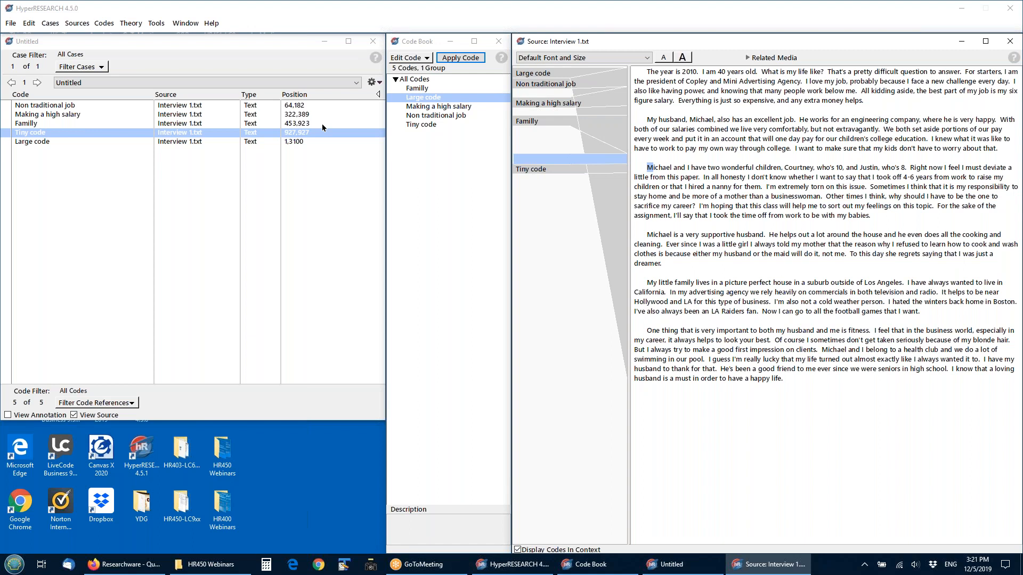
# Step: Apply the existing codes "Making a high salary" and "Non traditional job" together to the whole fourth paragraph, about the supportive husband
pyautogui.moveTo(646, 234); pyautogui.dragTo(670, 267)
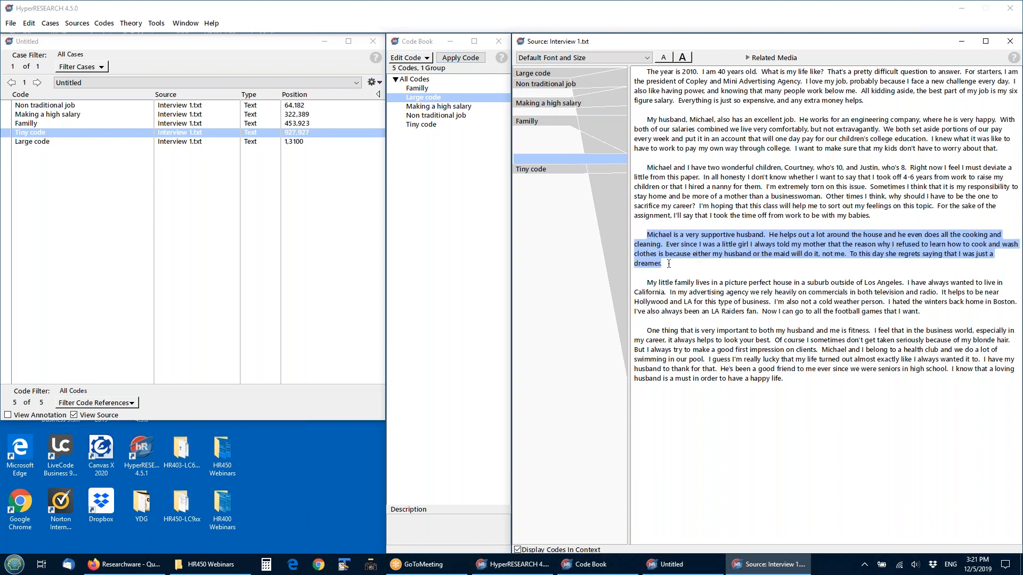
pyautogui.keyDown('shift'); pyautogui.click(422, 116); pyautogui.keyUp('shift')
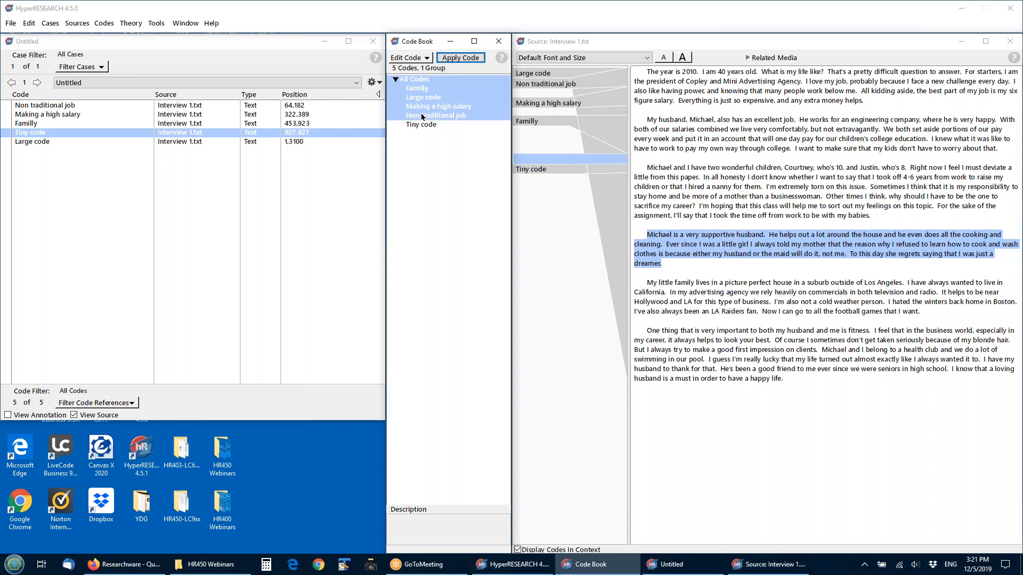
pyautogui.click(411, 138)
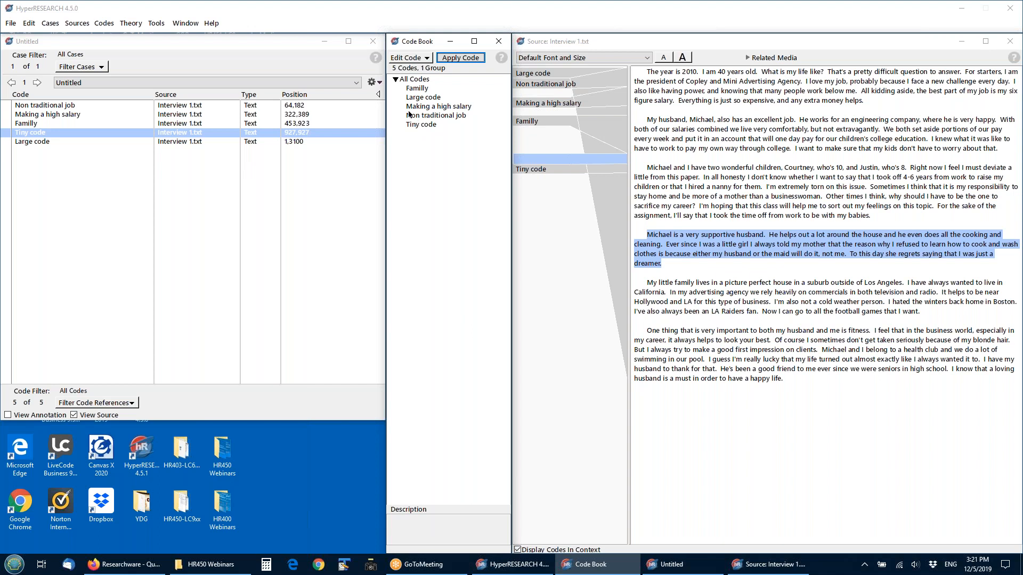
pyautogui.click(413, 115)
pyautogui.keyDown('shift'); pyautogui.click(416, 108); pyautogui.keyUp('shift')
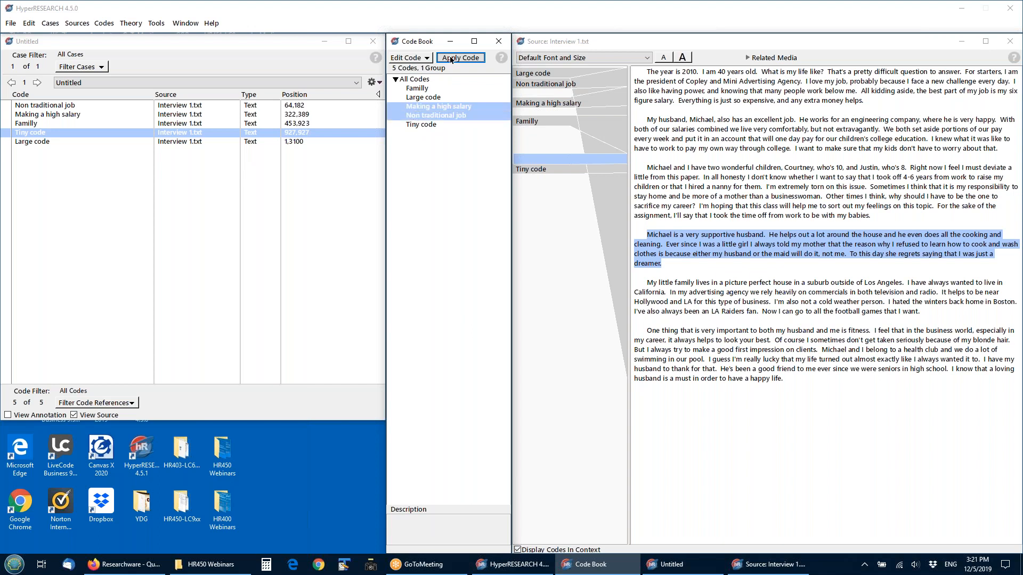
pyautogui.moveTo(433, 107); pyautogui.dragTo(682, 245)
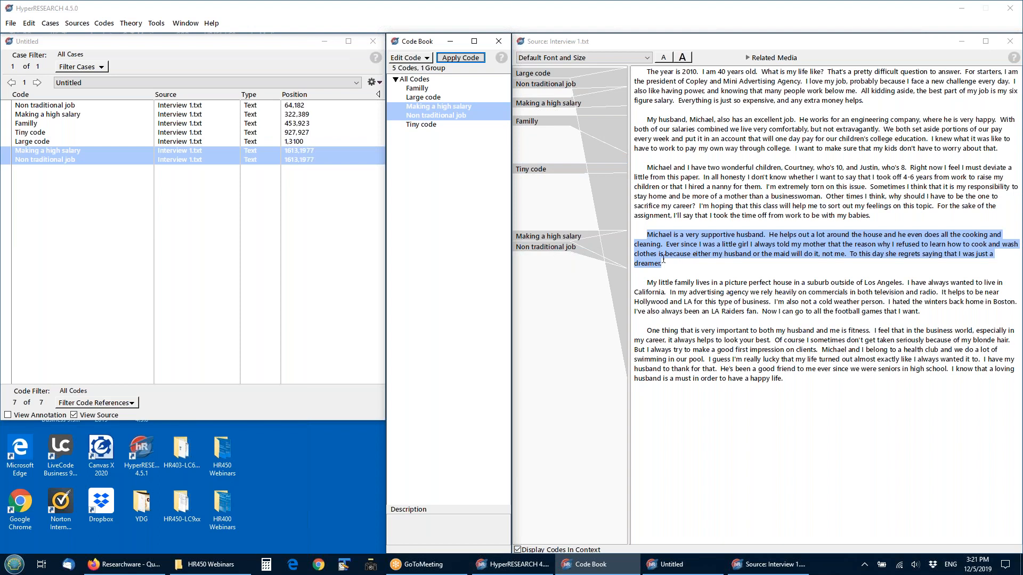
# Step: Open image.jpg as an image source and code the area around the words "This is a Sample" with "Tiny code"
pyautogui.click(77, 24)
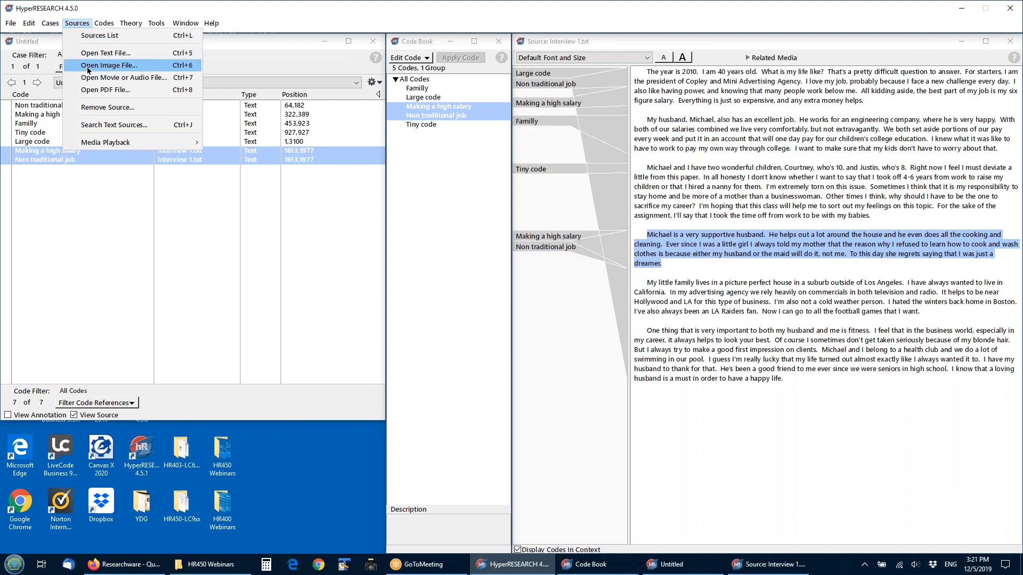
pyautogui.click(88, 66)
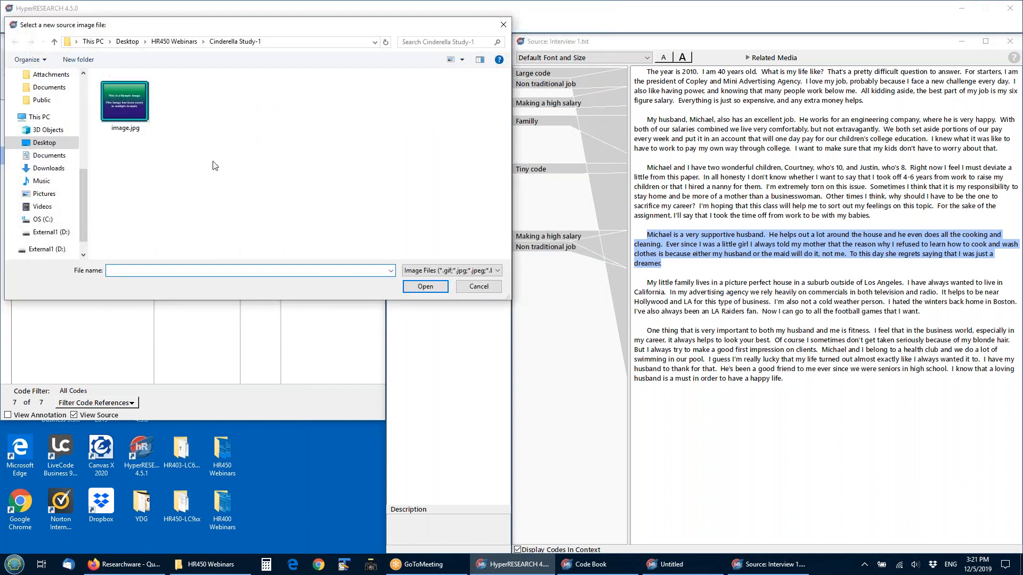
pyautogui.doubleClick(129, 105)
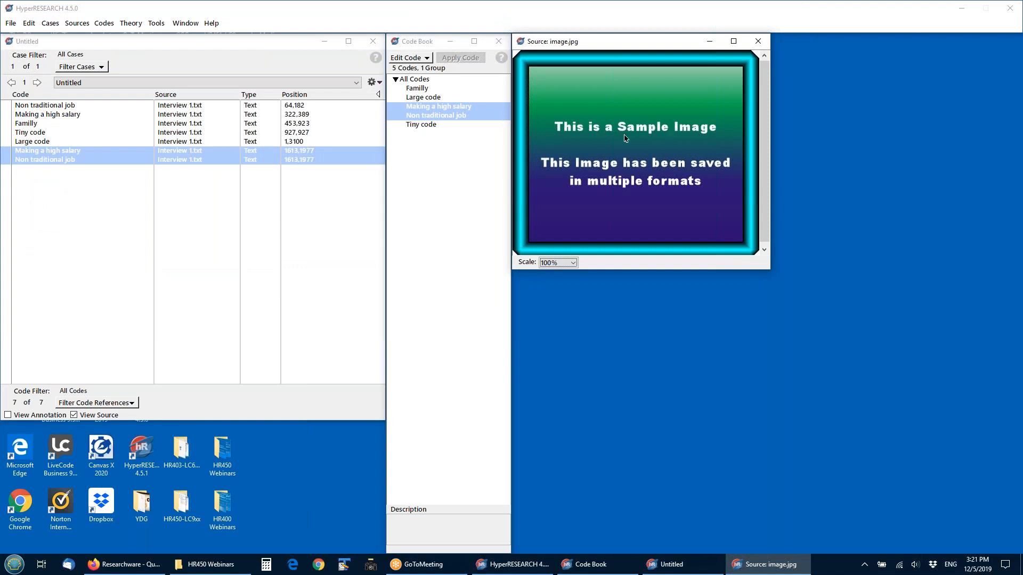
pyautogui.moveTo(548, 107); pyautogui.dragTo(671, 144)
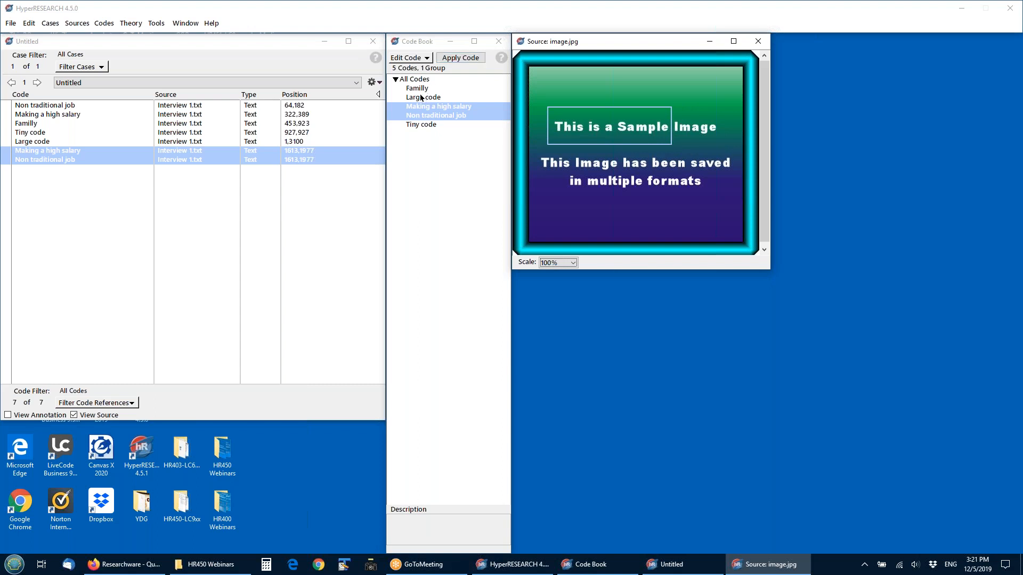
pyautogui.click(427, 126)
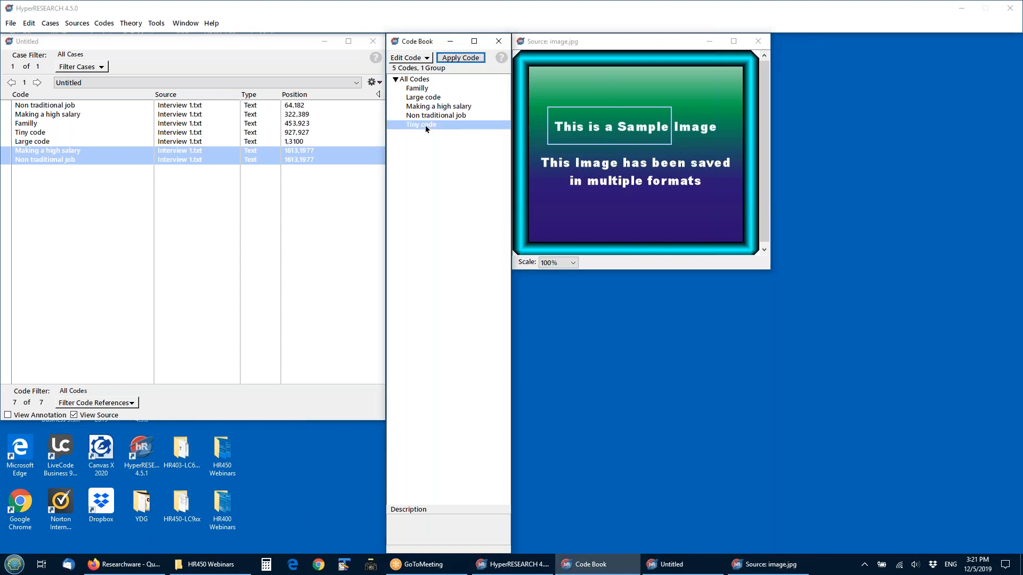
pyautogui.click(461, 58)
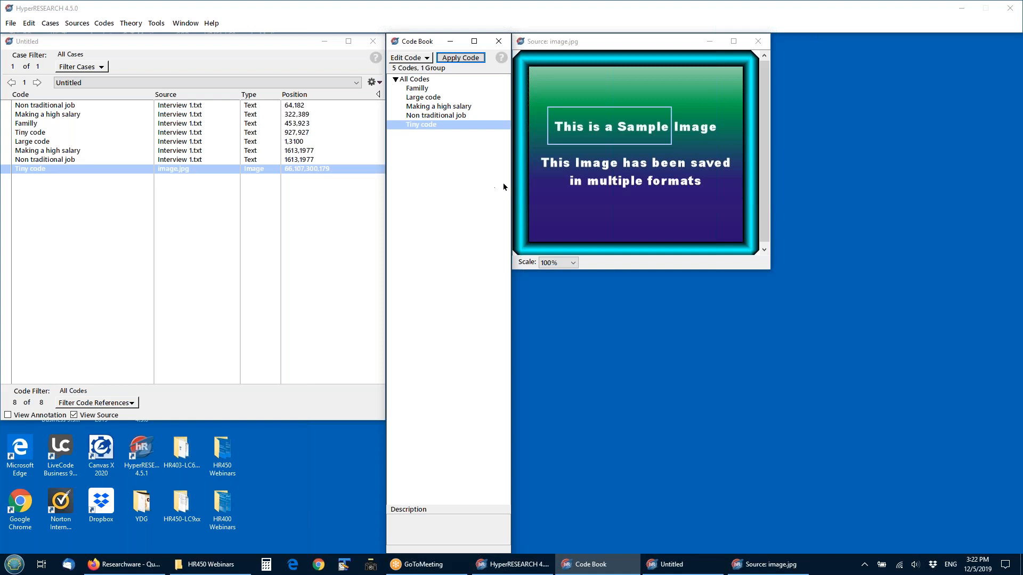
pyautogui.click(78, 23)
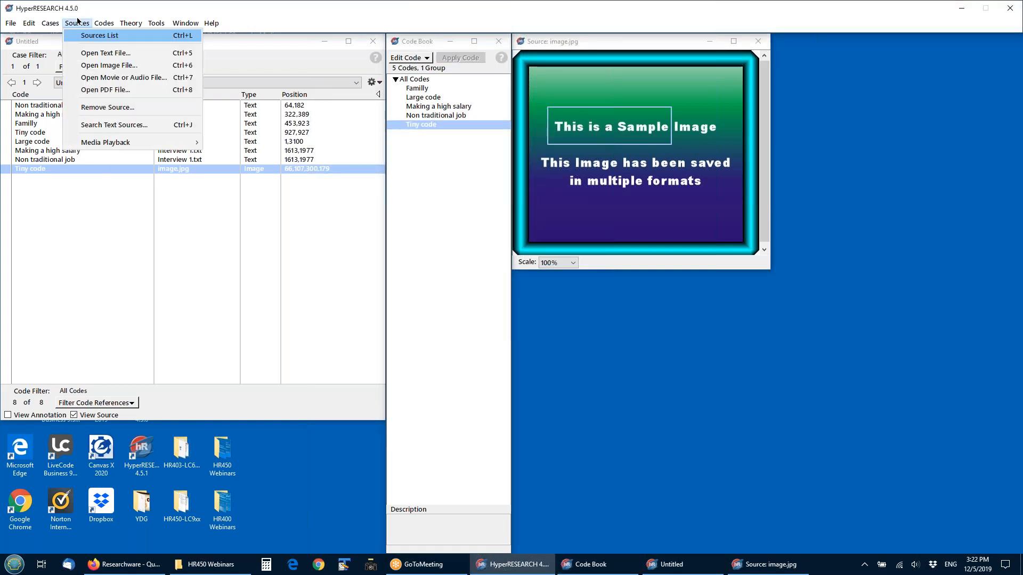
pyautogui.click(98, 91)
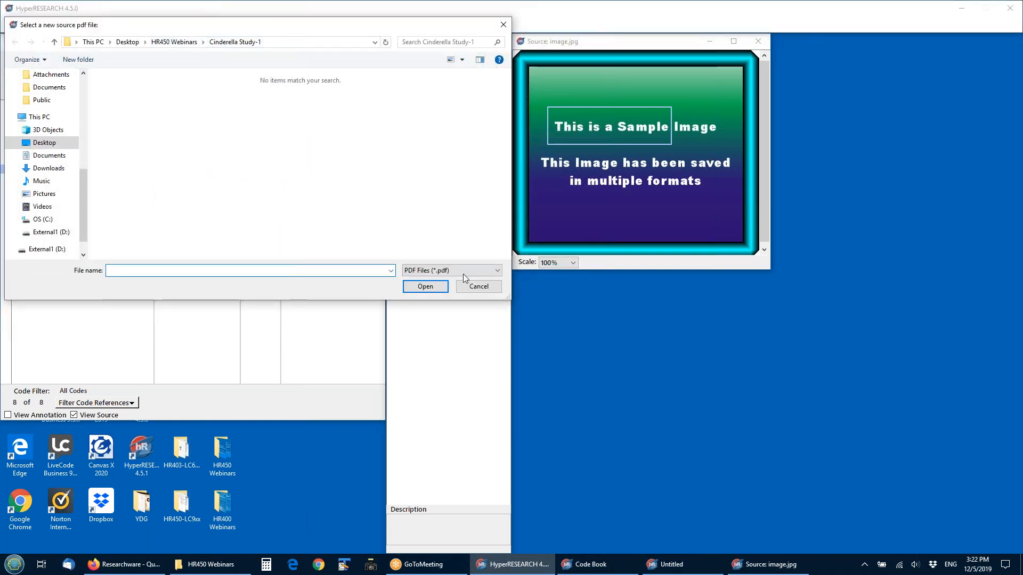
pyautogui.click(474, 287)
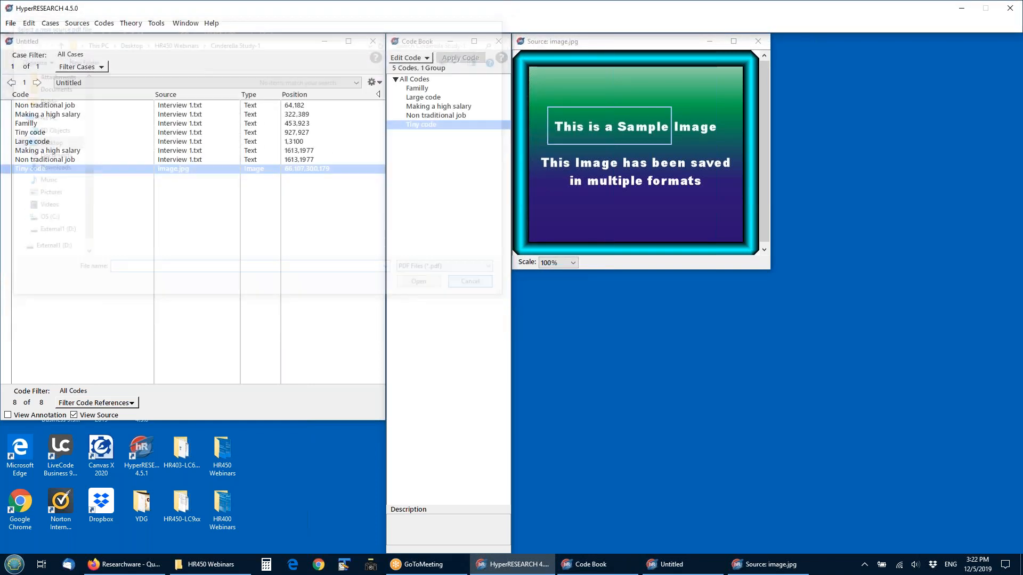
# Step: Open video.mp4 as a movie source, pause its playback and move the playhead to about 6.5 seconds
pyautogui.click(104, 23)
pyautogui.moveTo(79, 22)
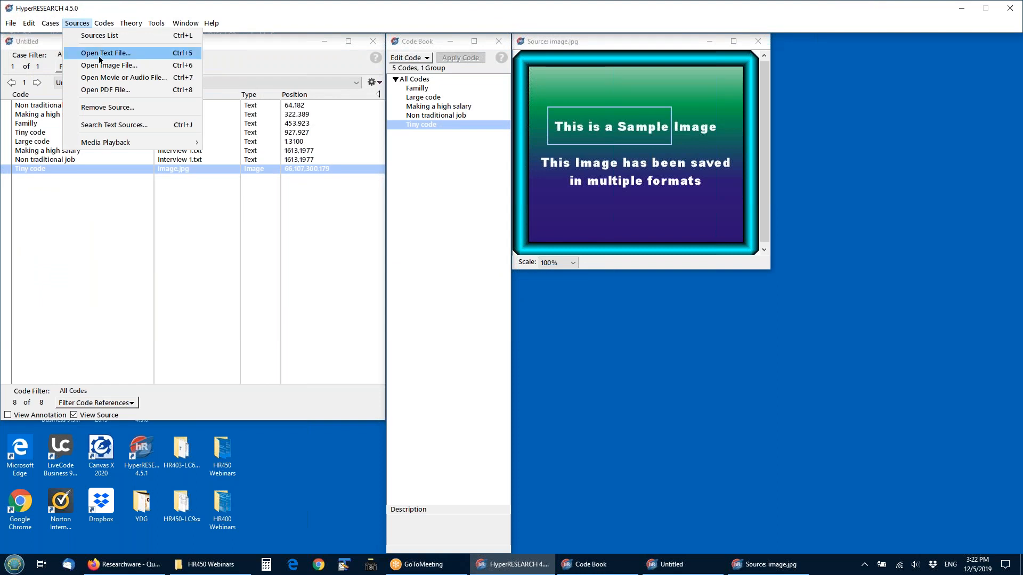
pyautogui.click(106, 78)
pyautogui.doubleClick(127, 103)
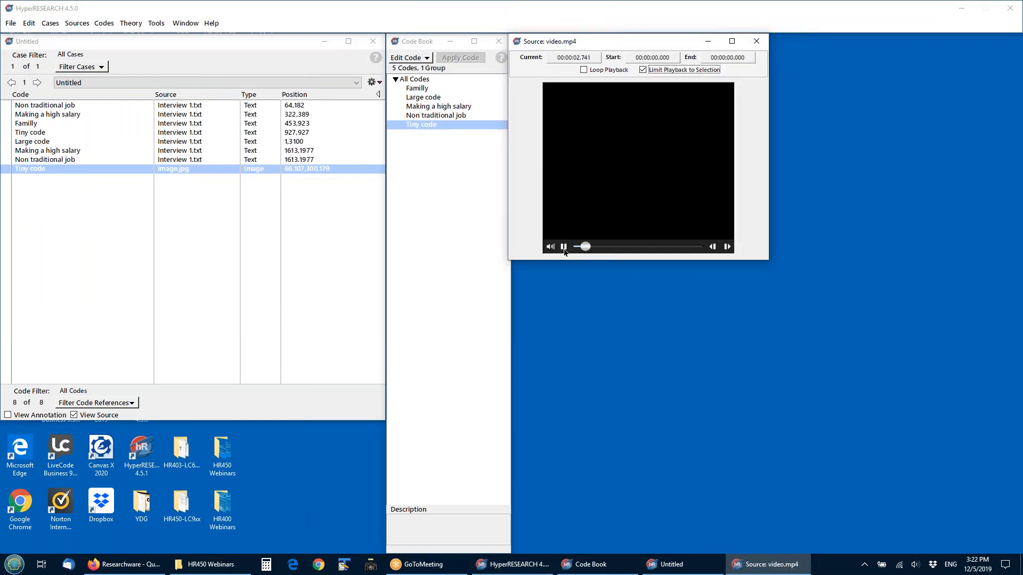
pyautogui.click(563, 247)
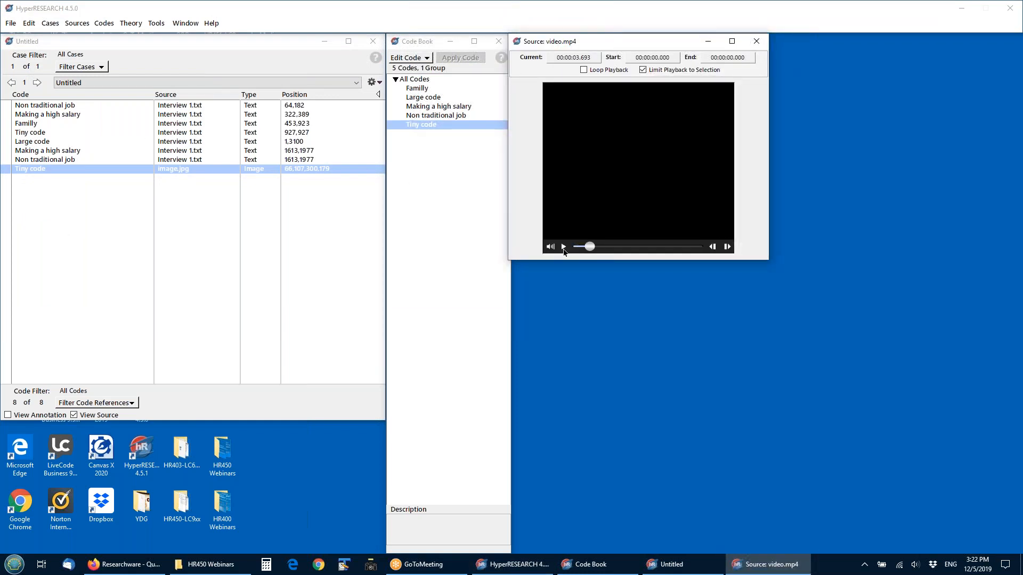
pyautogui.click(600, 248)
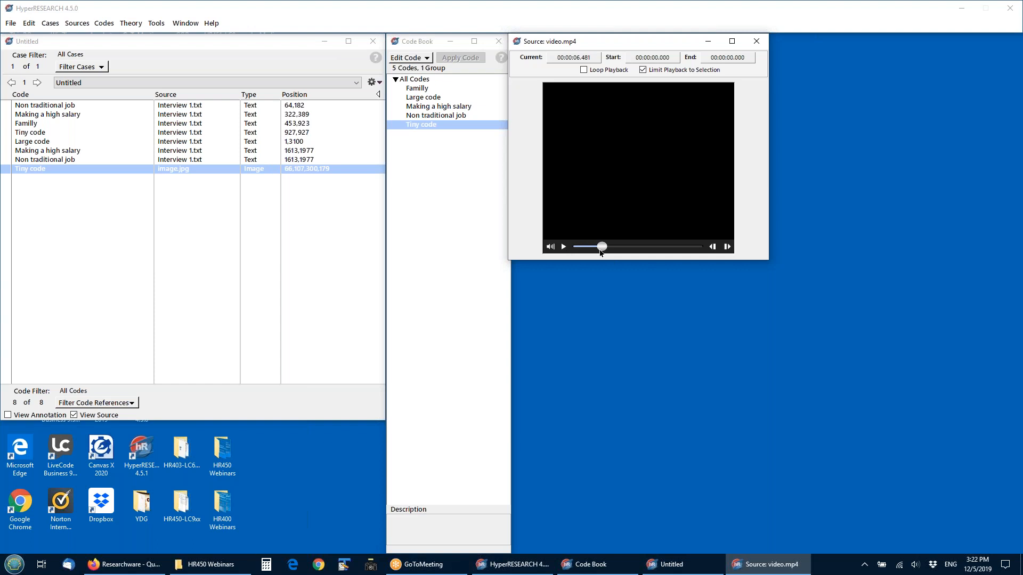
# Step: Extend the video.mp4 selection to about 19.8 seconds and code it with a new code named "Audio Response"
pyautogui.keyDown('shift'); pyautogui.click(661, 248); pyautogui.keyUp('shift')
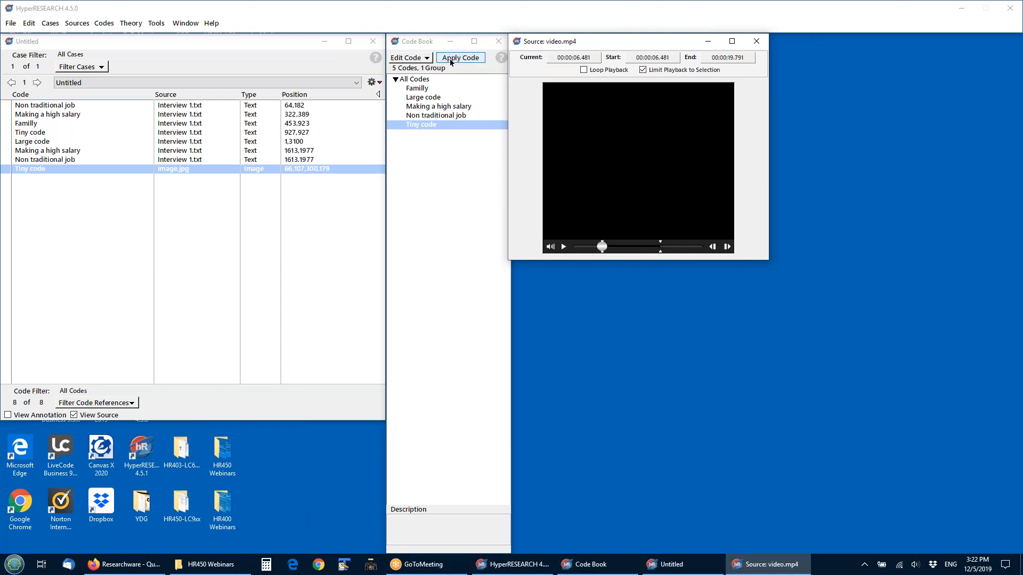
pyautogui.click(411, 58)
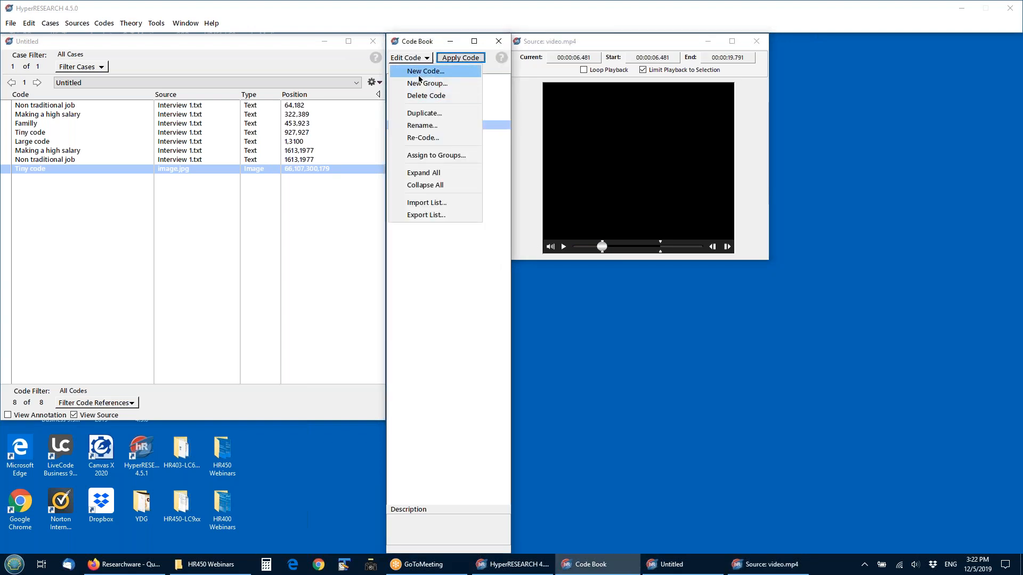
pyautogui.click(421, 70)
pyautogui.write('Audi')
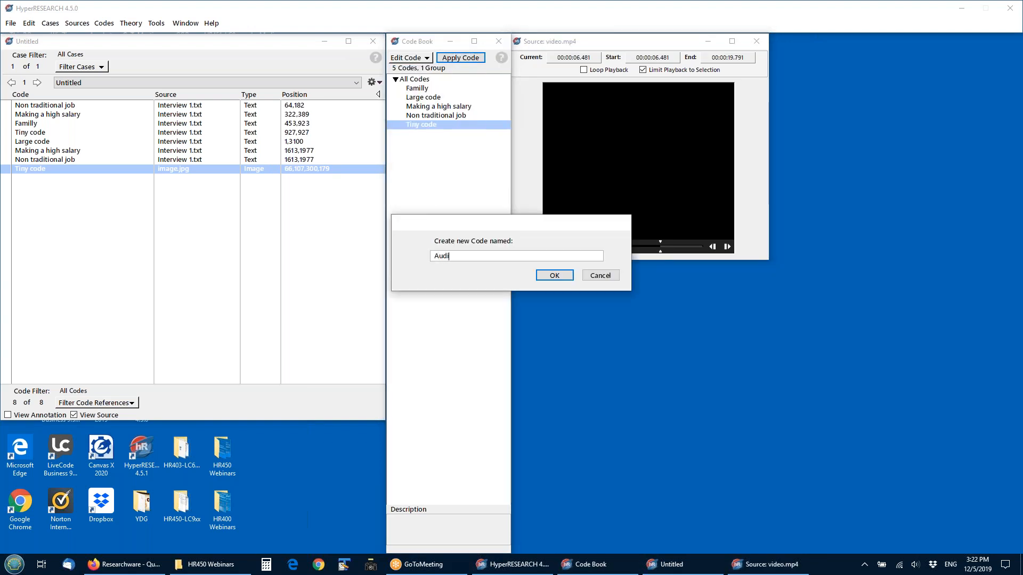
pyautogui.write('o Response')
pyautogui.press('Return')
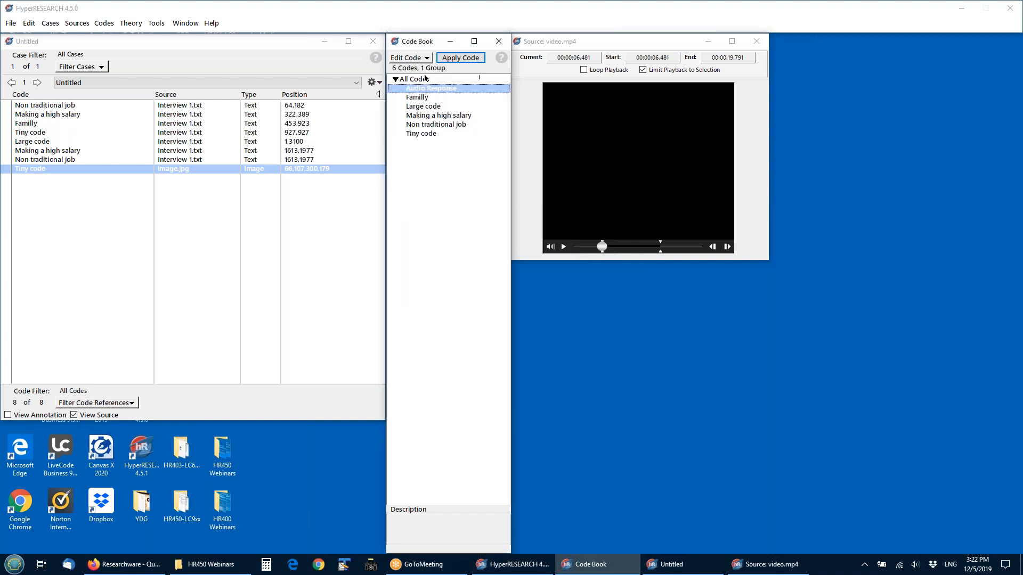
pyautogui.click(453, 60)
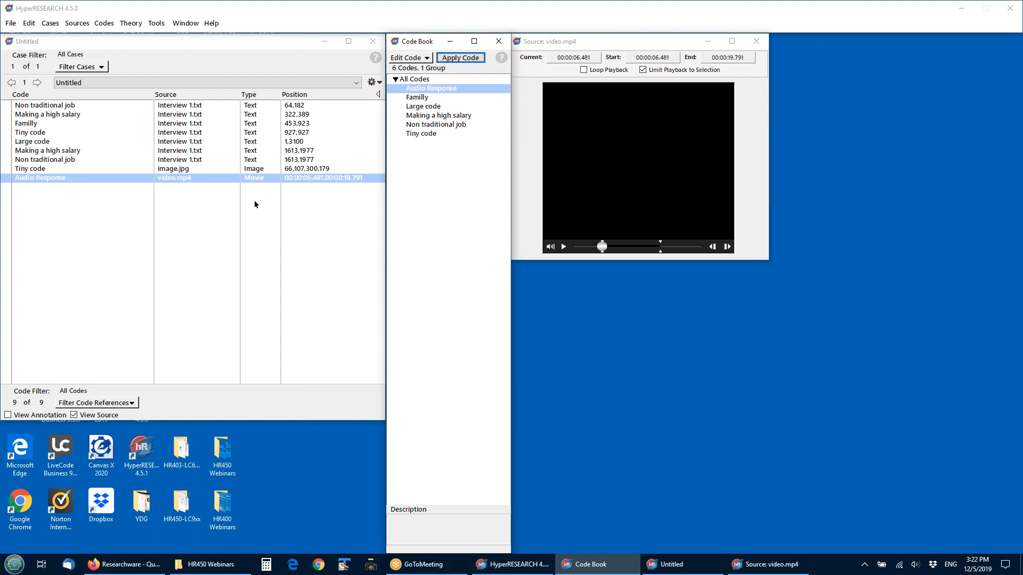
# Step: View the coded portions for the first "Making a high salary" reference, "Audio Response" in video.mp4 and "Tiny code" in image.jpg
pyautogui.click(49, 115)
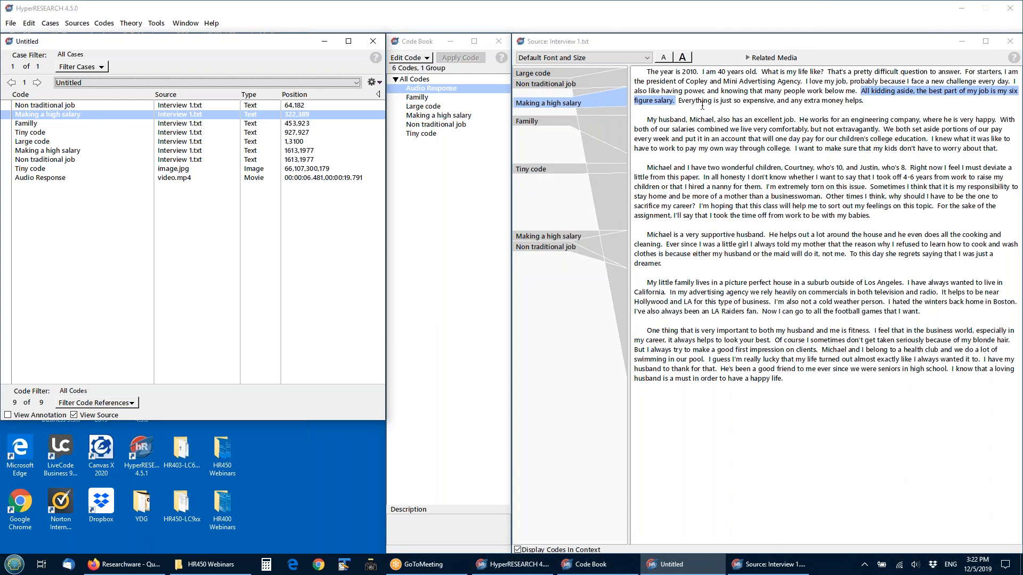
pyautogui.click(51, 177)
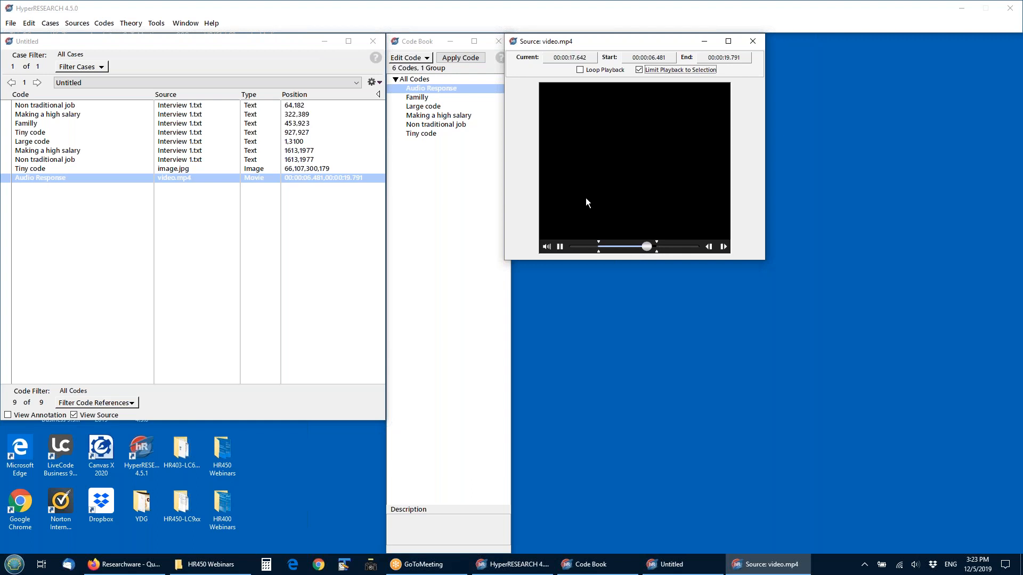
pyautogui.click(87, 169)
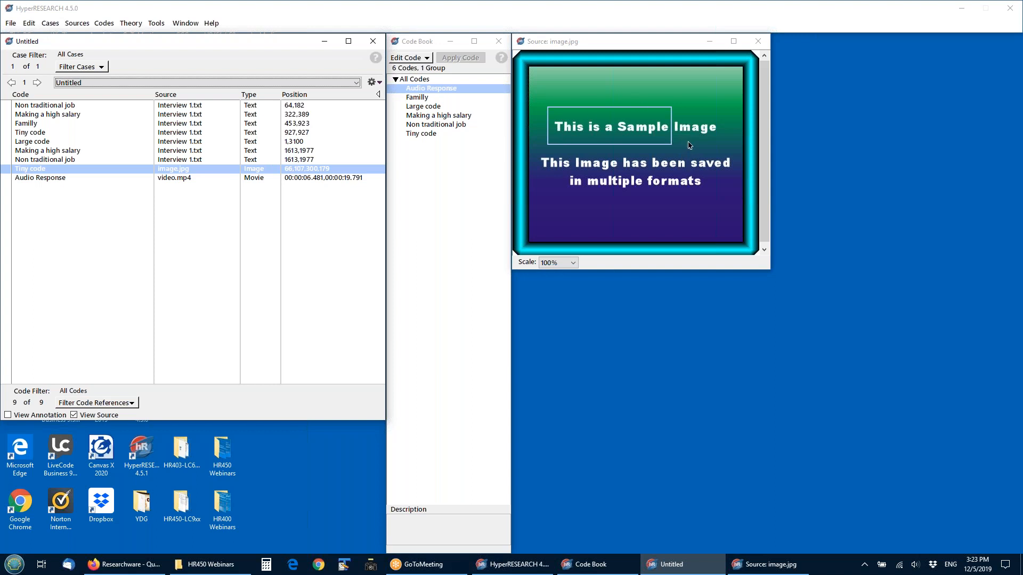
# Step: Select a narrow upright area over the start of "saved" in image.jpg and apply "Large code" to it
pyautogui.moveTo(688, 155); pyautogui.dragTo(712, 210)
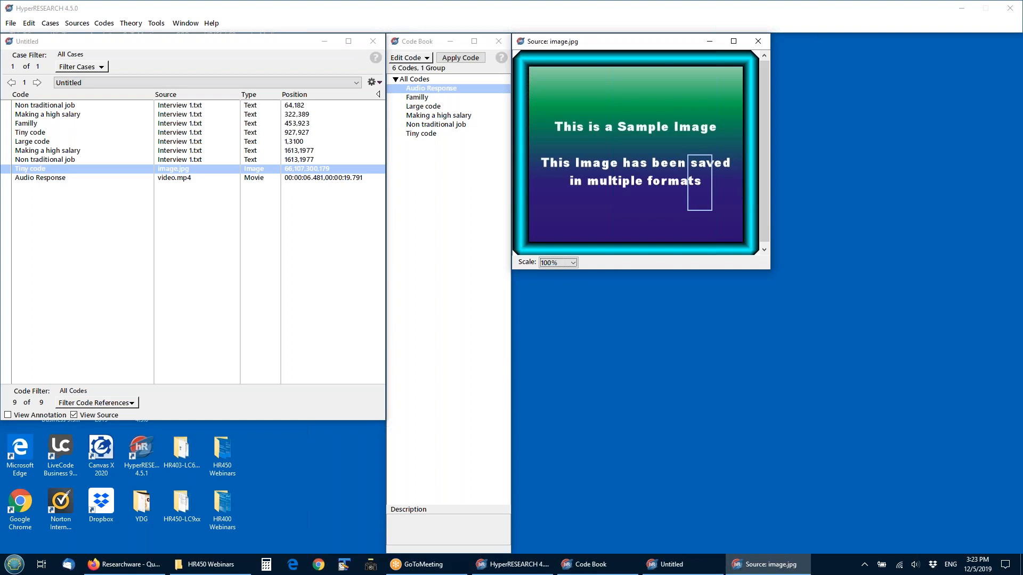
pyautogui.click(410, 105)
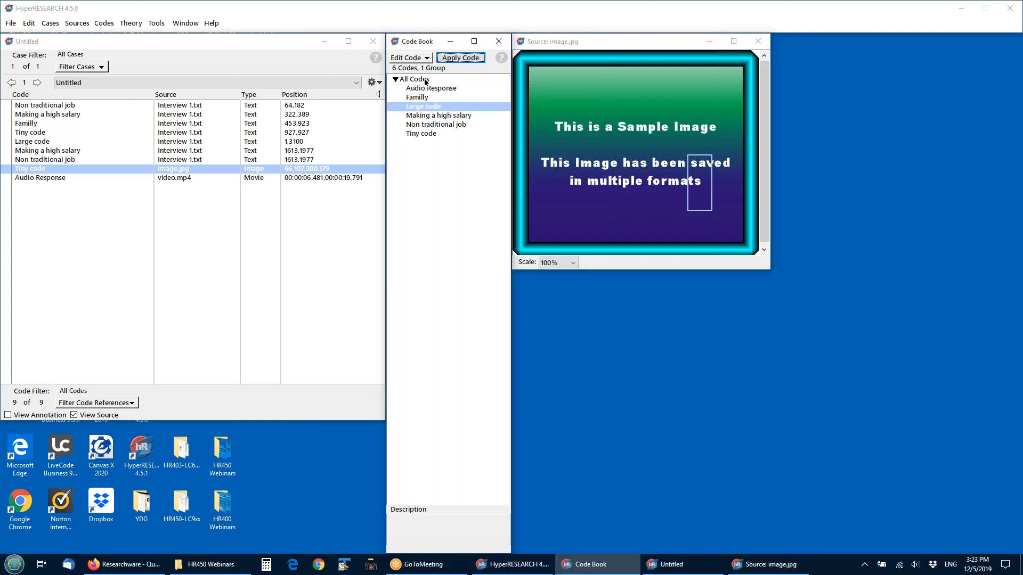
pyautogui.click(450, 58)
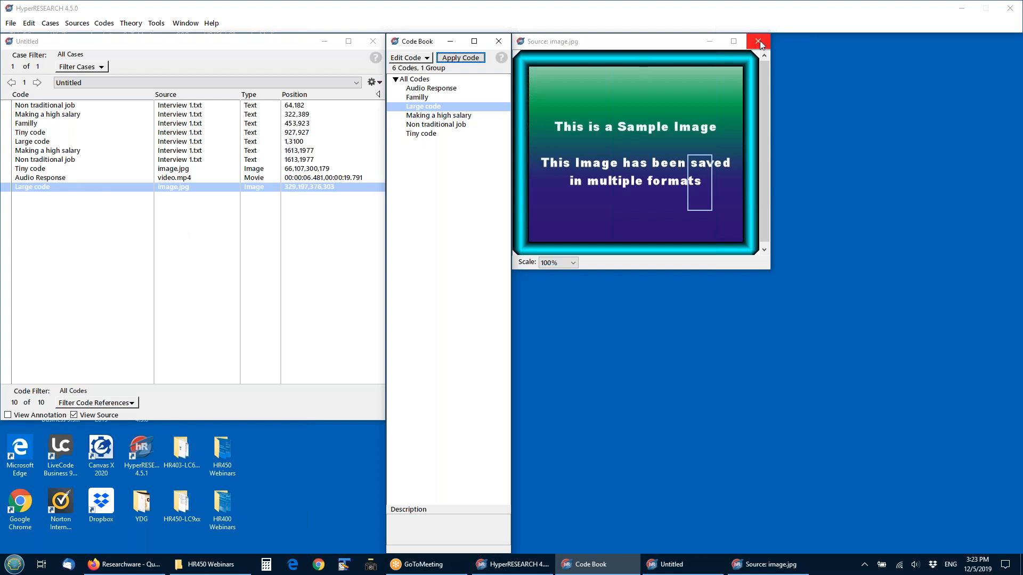
# Step: Open Interview 2.txt as a text source and code "At forty years old I am a successful television journalist." with "Non traditional job"
pyautogui.click(73, 23)
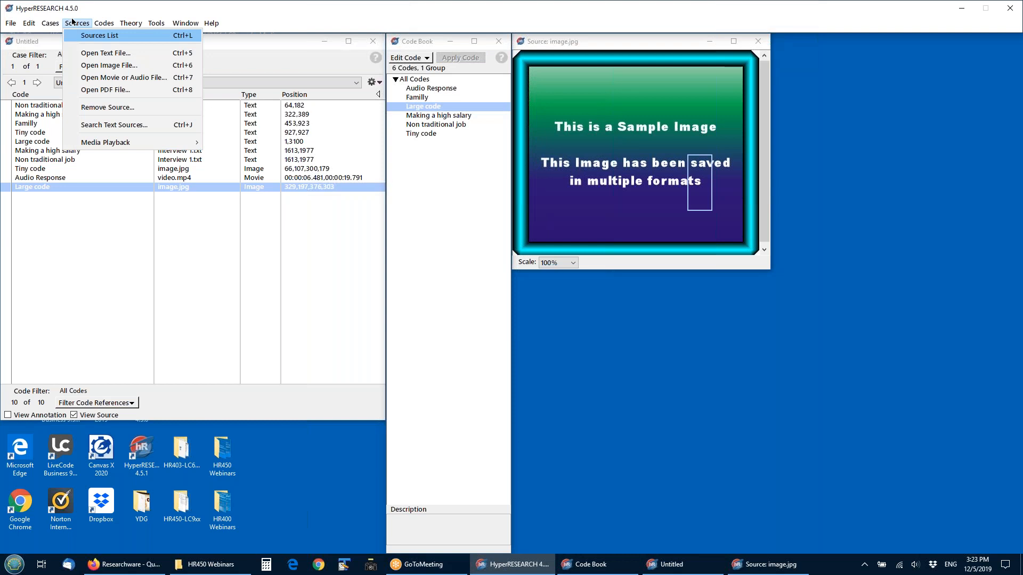
pyautogui.click(106, 53)
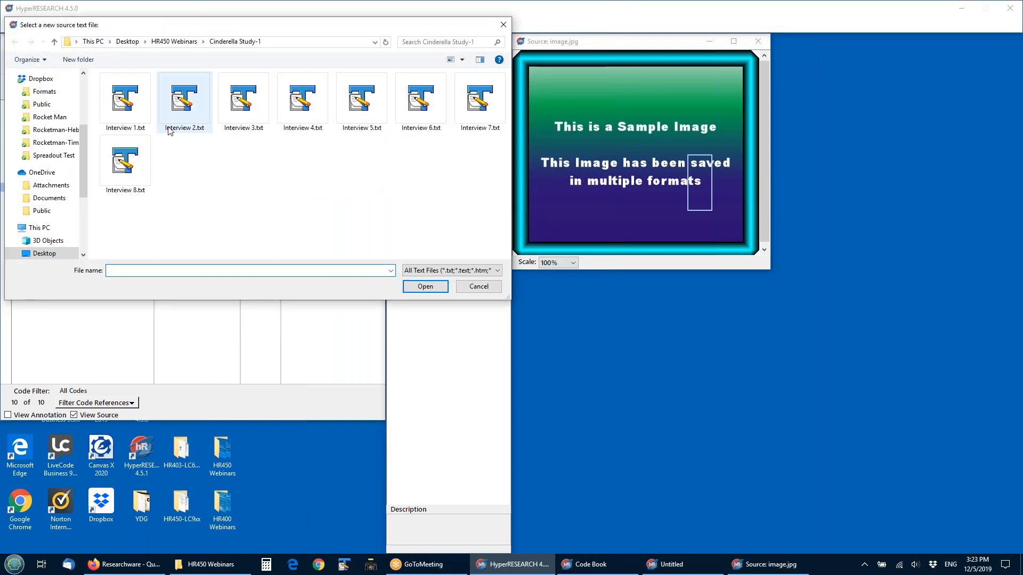
pyautogui.doubleClick(183, 100)
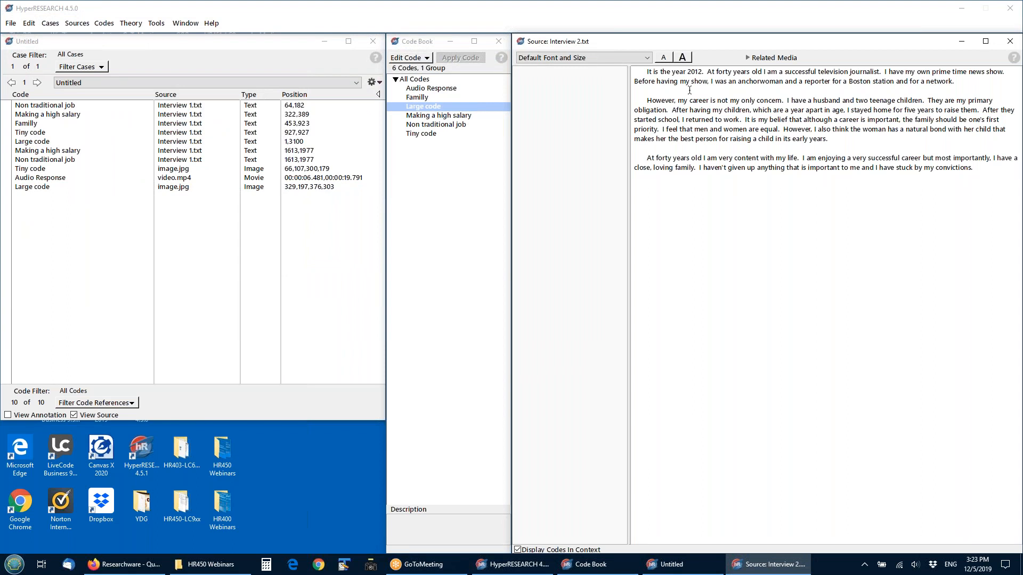
pyautogui.moveTo(707, 72); pyautogui.dragTo(882, 72)
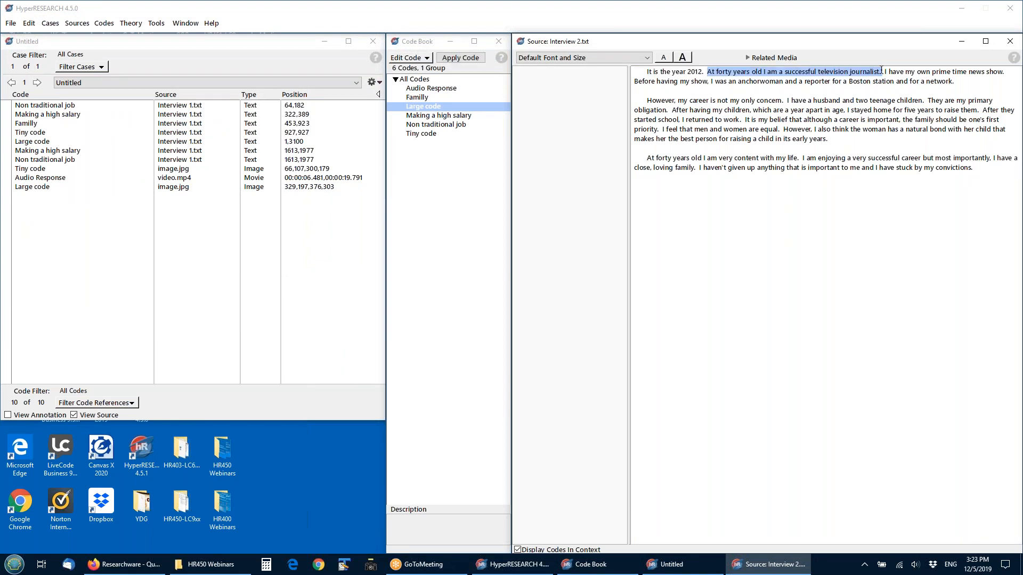
pyautogui.click(434, 126)
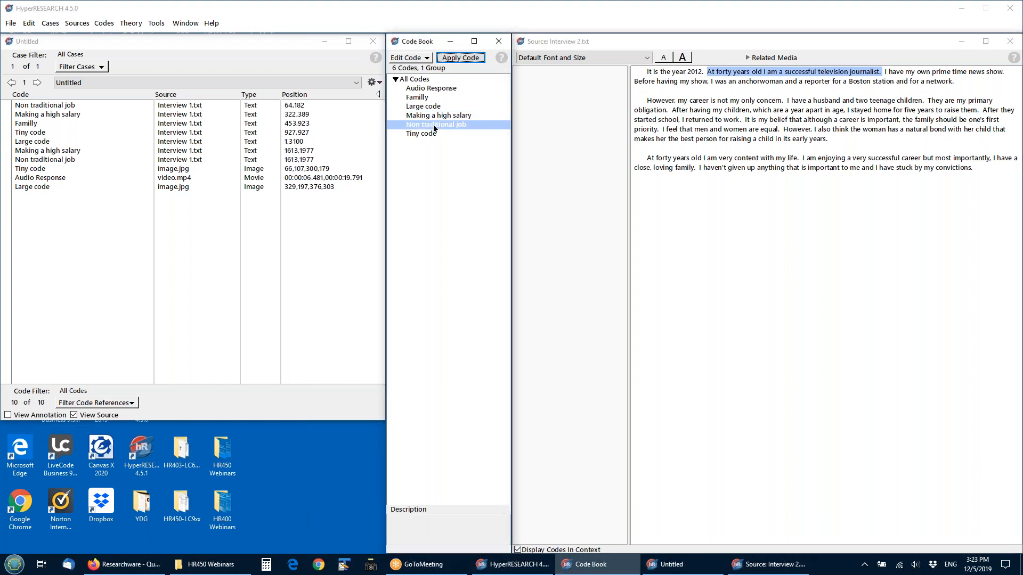
pyautogui.click(453, 59)
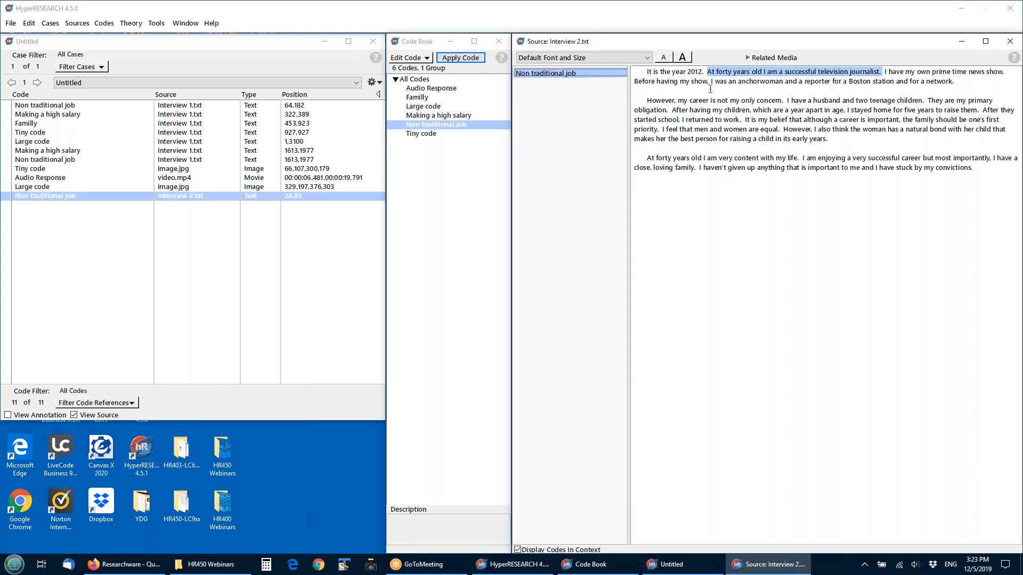
# Step: Apply "Making a high salary" to "I was an anchorwoman and a reporter for a Boston station and for a network."
pyautogui.moveTo(712, 80); pyautogui.dragTo(953, 86)
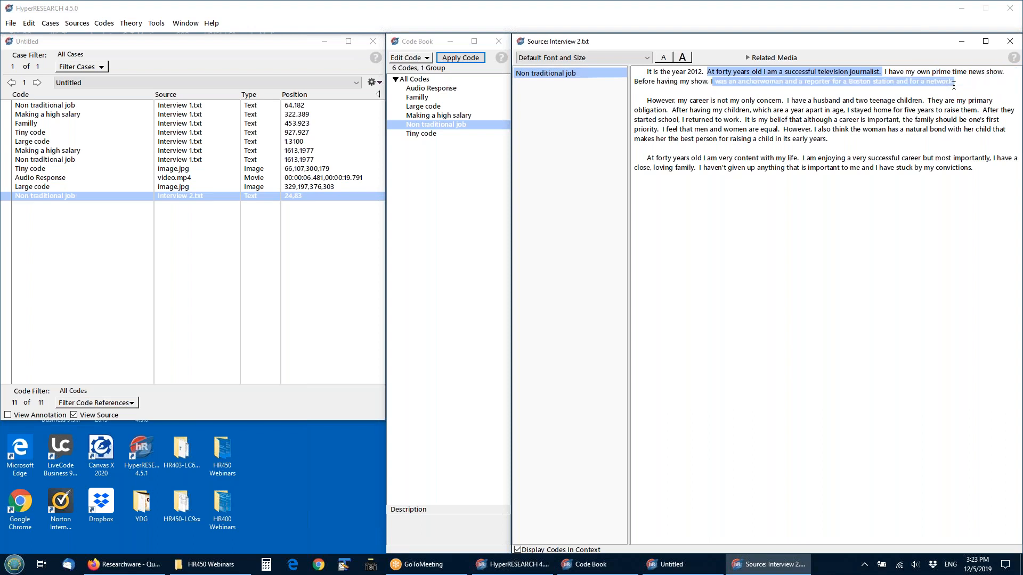
pyautogui.click(438, 116)
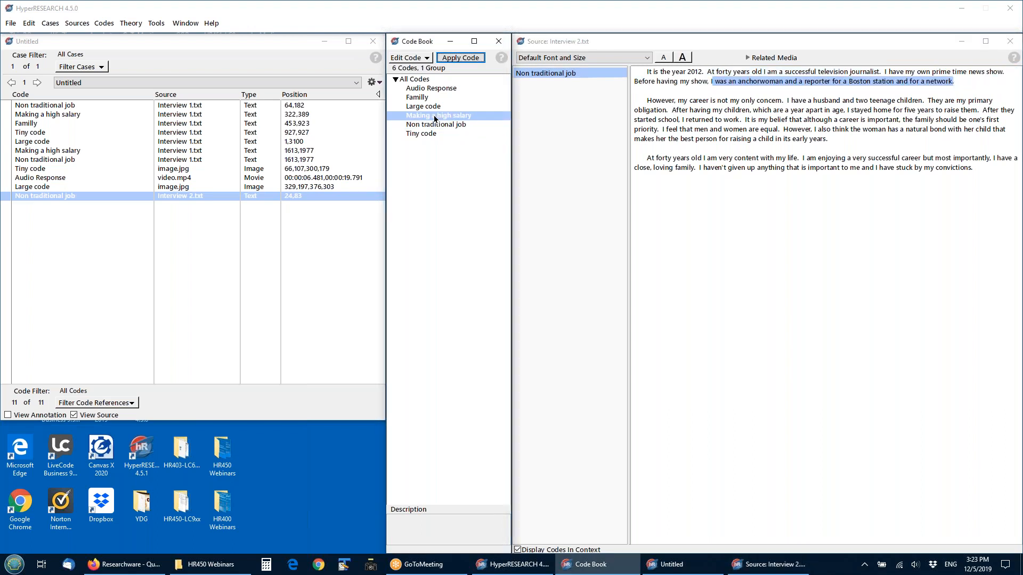
pyautogui.click(455, 57)
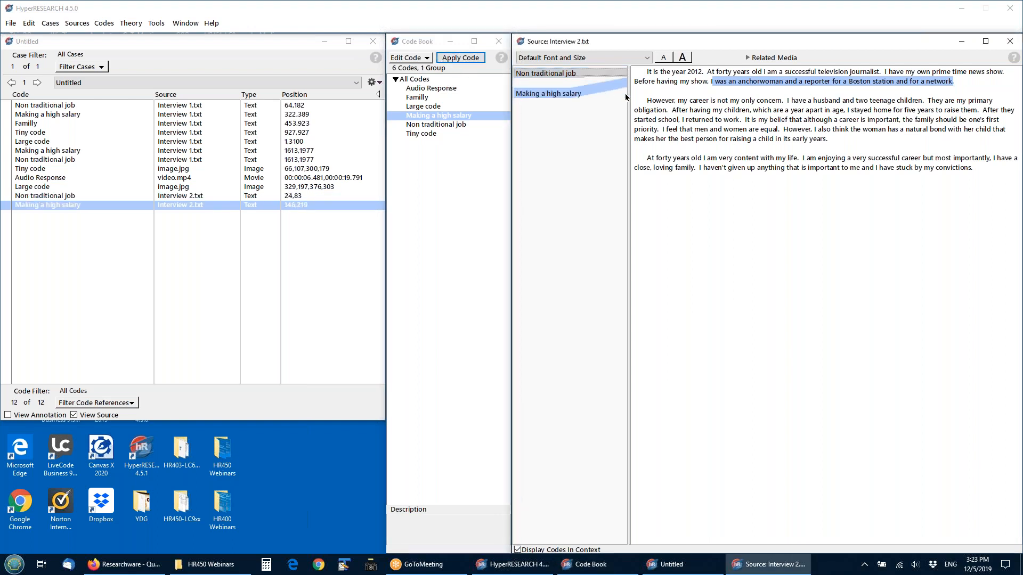
# Step: Apply "Familly" to the second paragraph of Interview 2.txt, from "I have a husband and two teenage children" to its end
pyautogui.moveTo(787, 100); pyautogui.dragTo(844, 141)
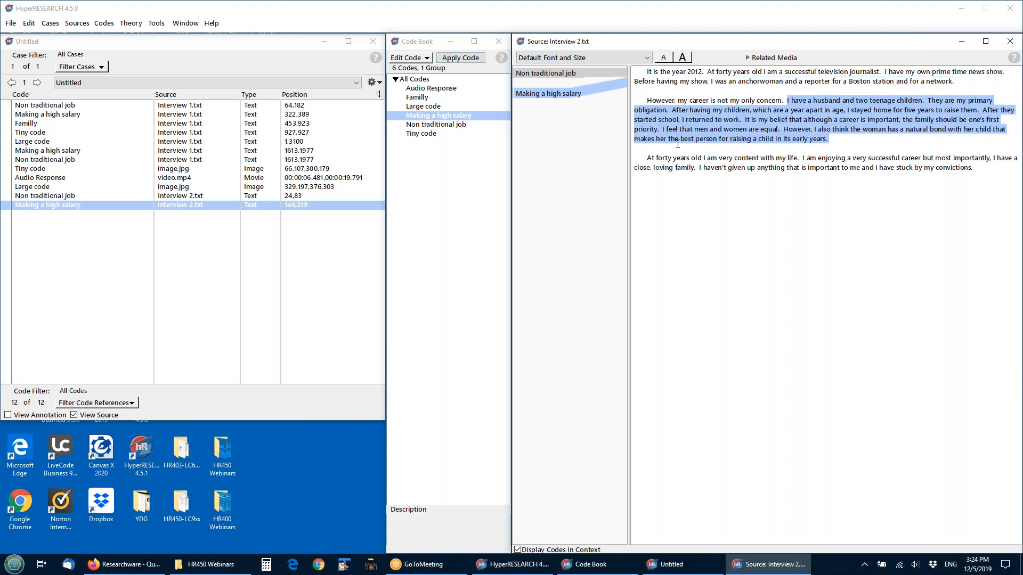
pyautogui.click(421, 99)
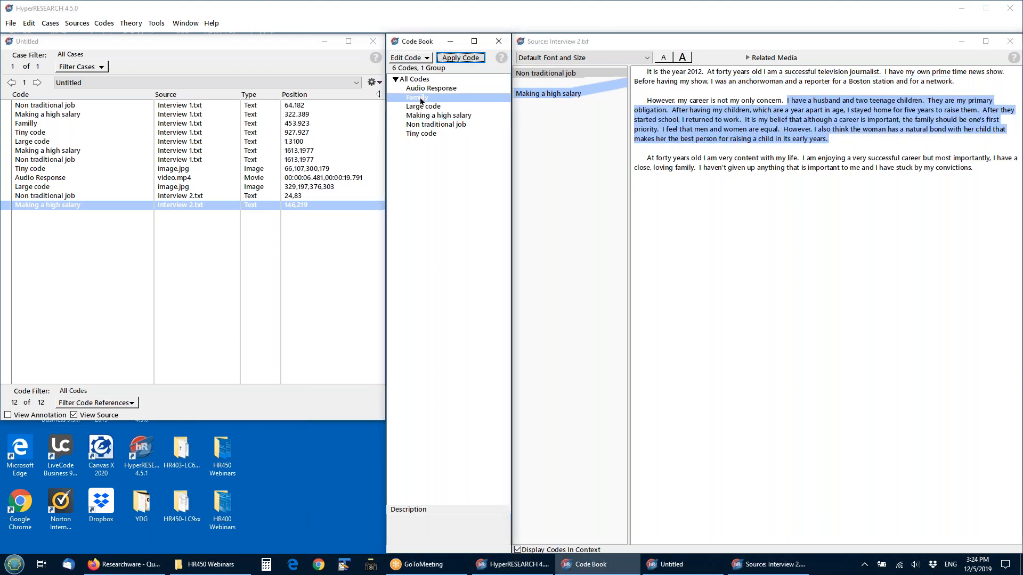
pyautogui.click(454, 59)
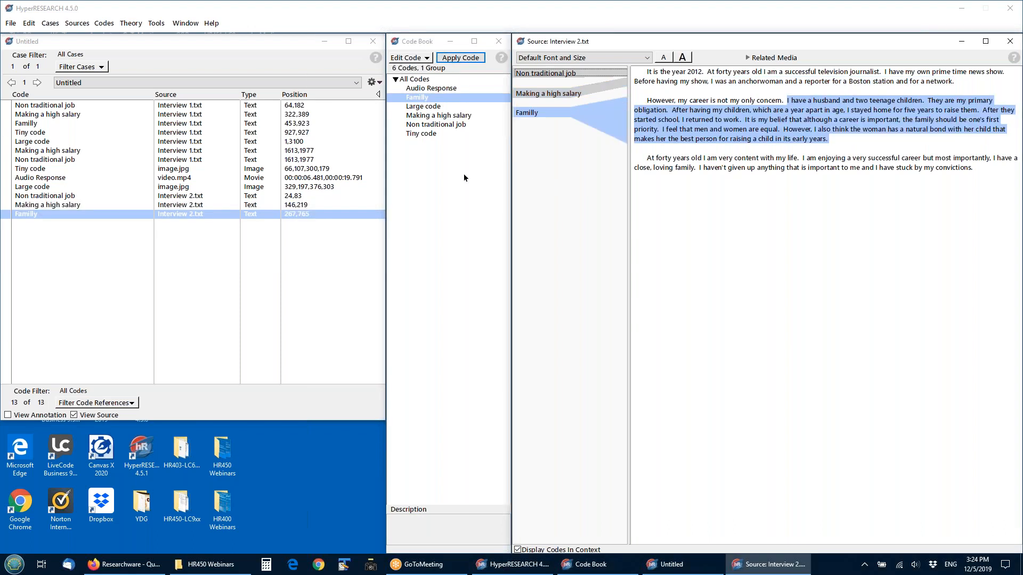
pyautogui.click(73, 24)
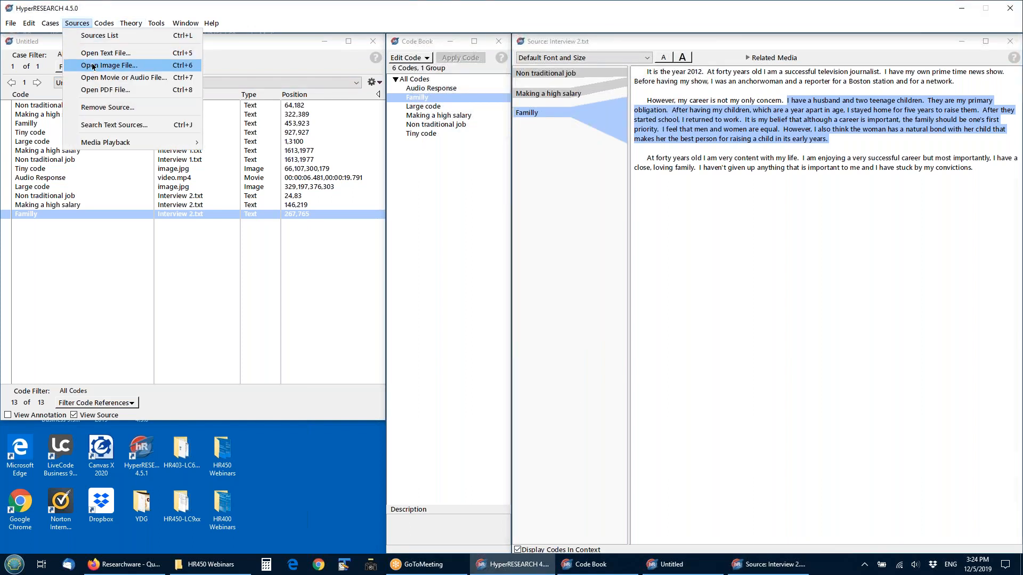
pyautogui.click(76, 22)
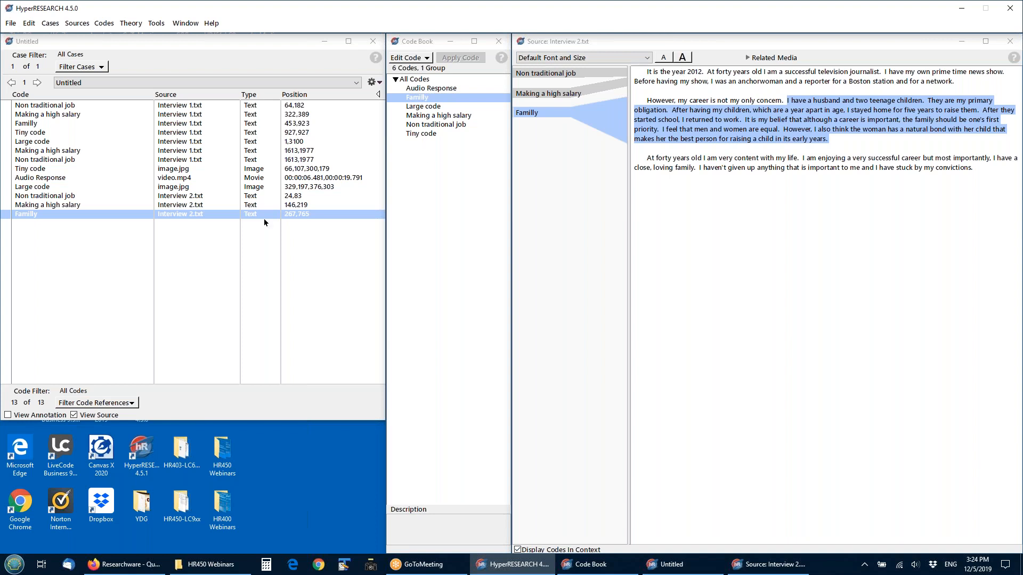
# Step: Cut the three Interview 2.txt code references from the "Untitled" case
pyautogui.moveTo(71, 197); pyautogui.dragTo(71, 214)
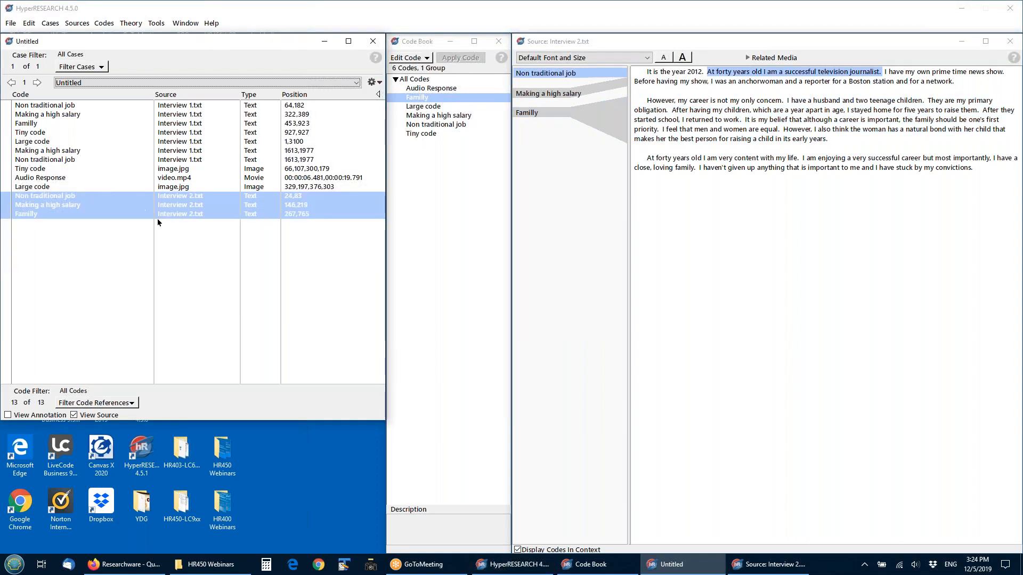
pyautogui.click(29, 23)
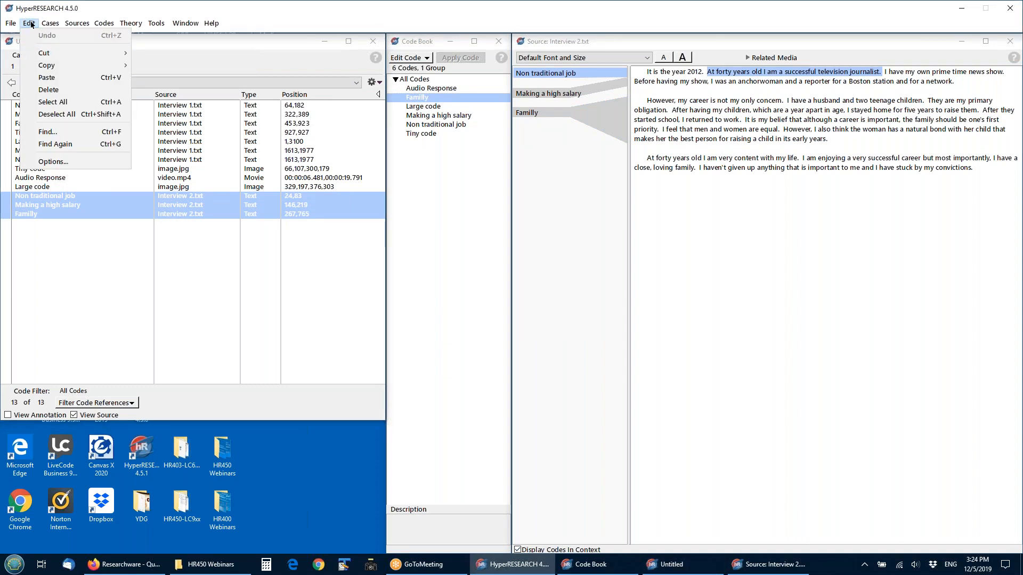
pyautogui.click(170, 53)
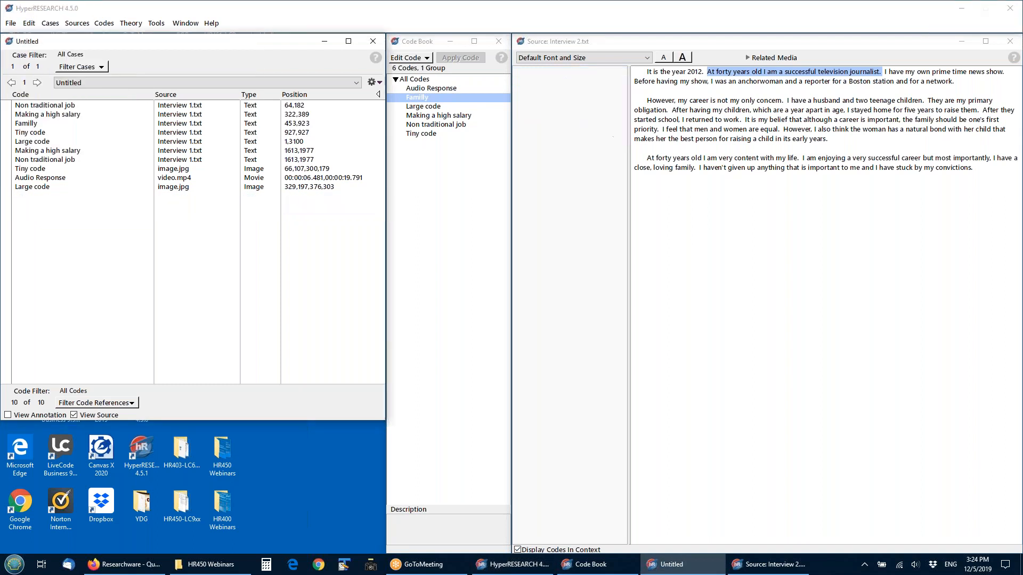
# Step: Create a new case named "Subject 02" and paste the cut code references into it
pyautogui.click(46, 24)
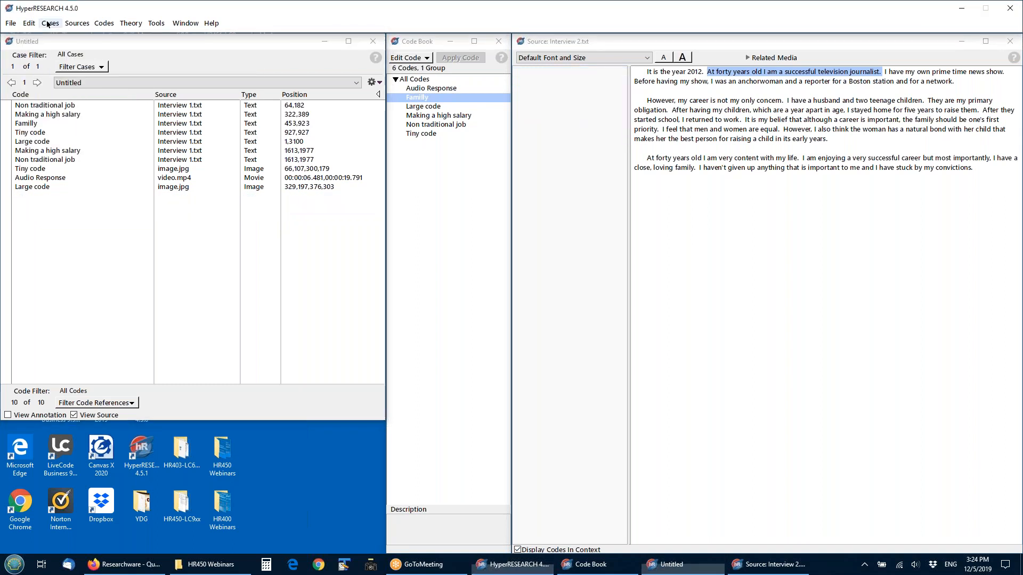
pyautogui.click(68, 51)
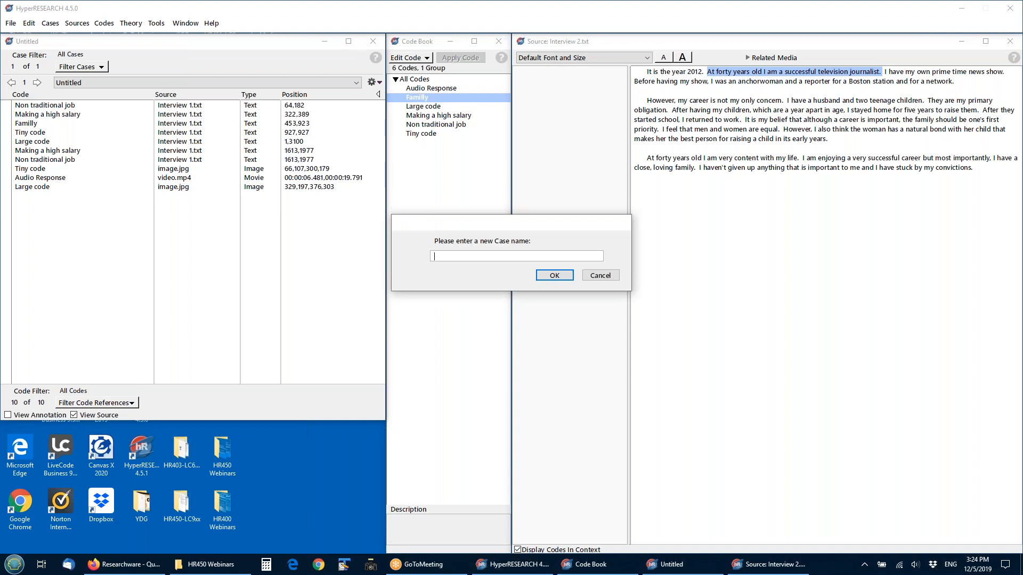
pyautogui.write('Subject 02')
pyautogui.press('Return')
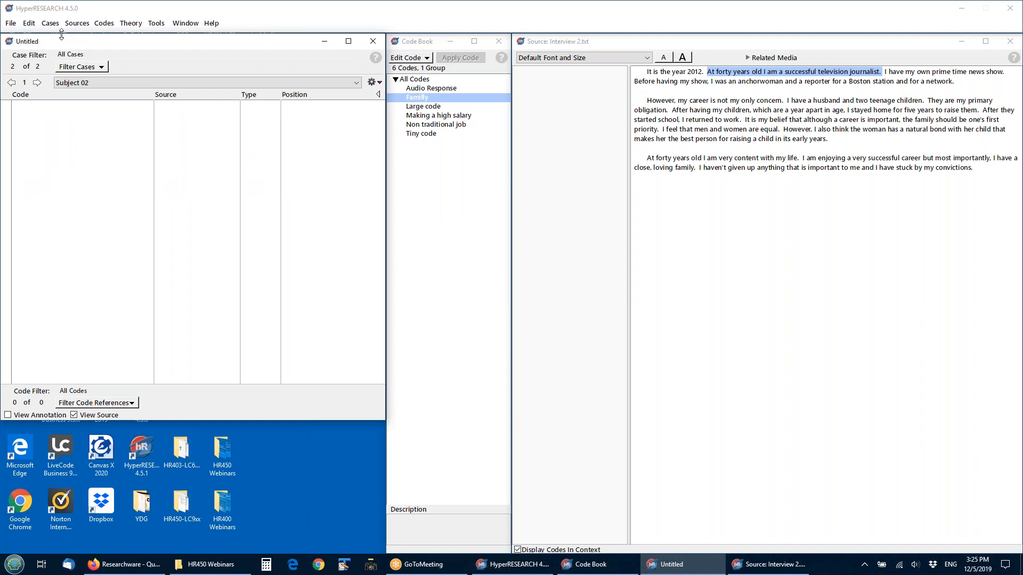
pyautogui.click(29, 23)
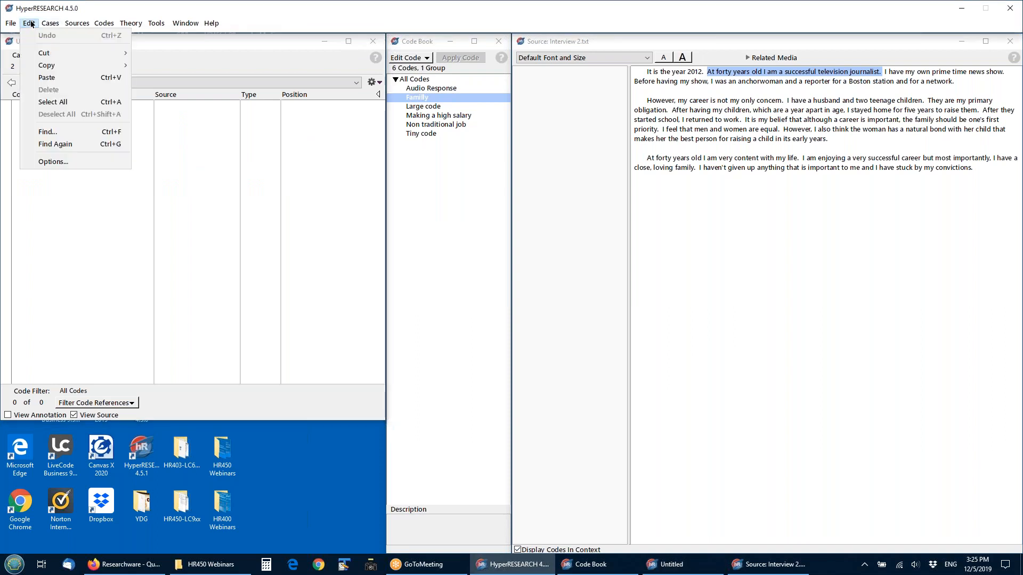
pyautogui.click(49, 77)
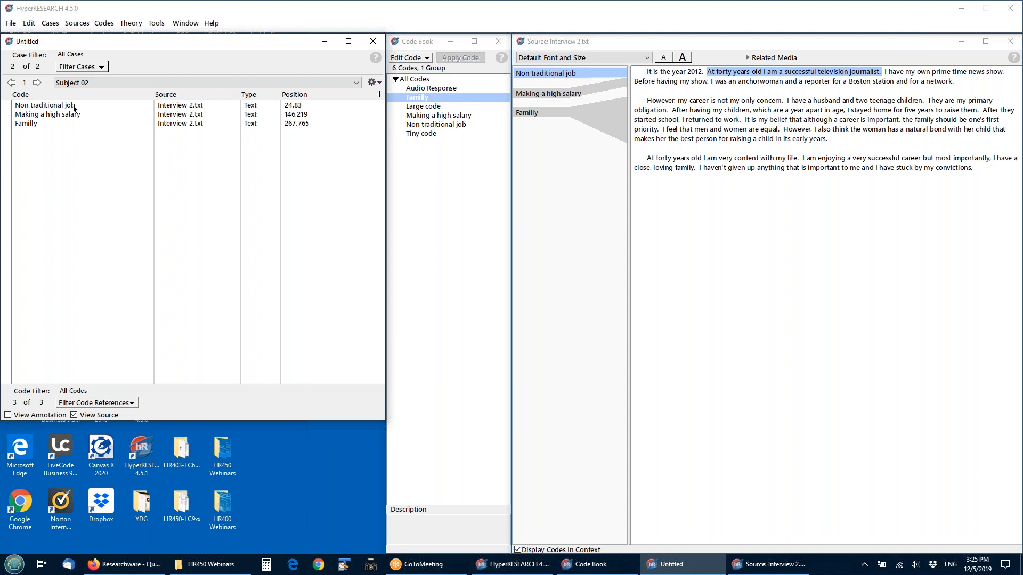
# Step: Rename the "Untitled" case holding the Interview 1.txt, image and video code references to "Subject 1"
pyautogui.click(11, 83)
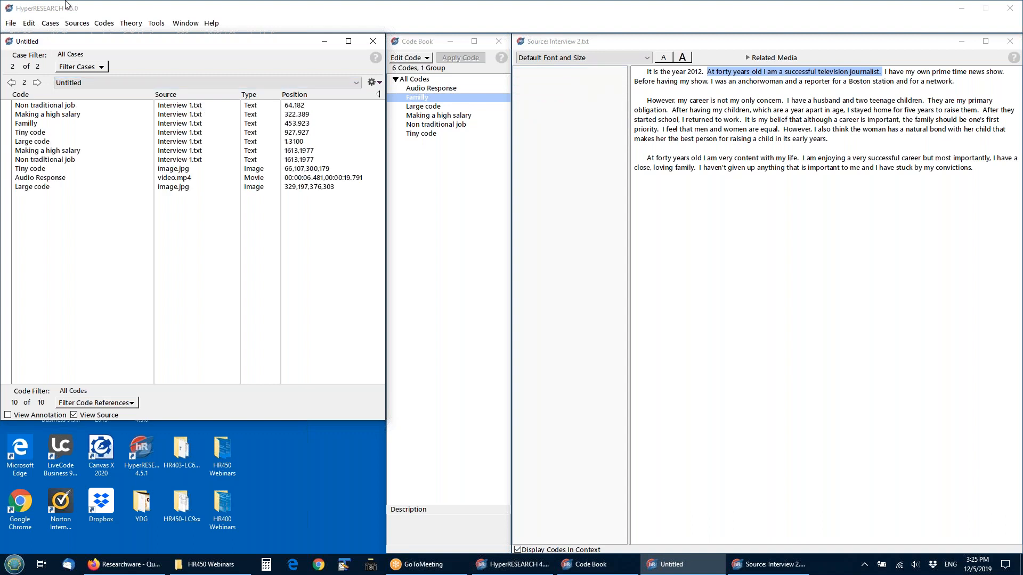
pyautogui.click(48, 23)
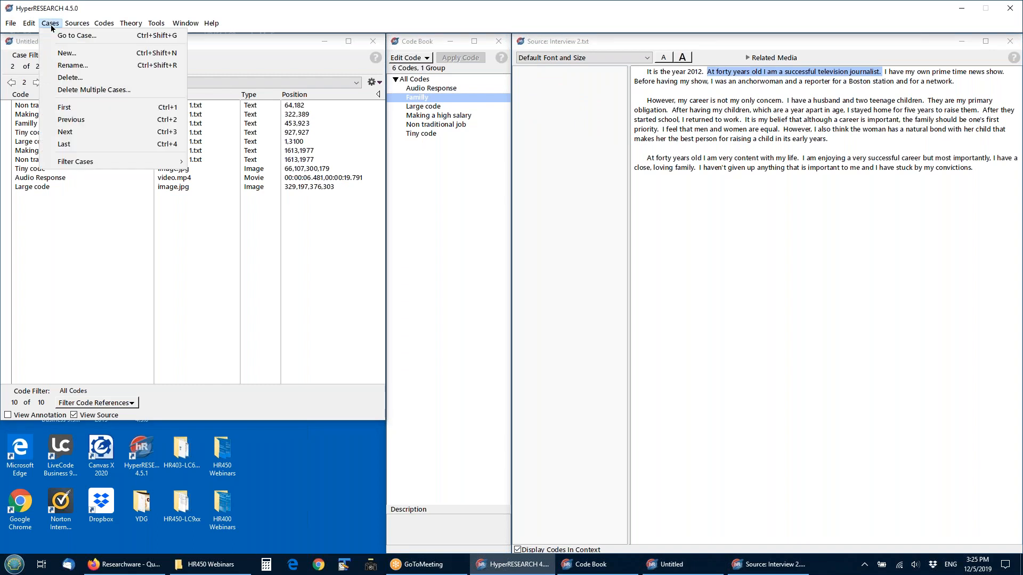
pyautogui.click(68, 65)
pyautogui.write('Subject 1')
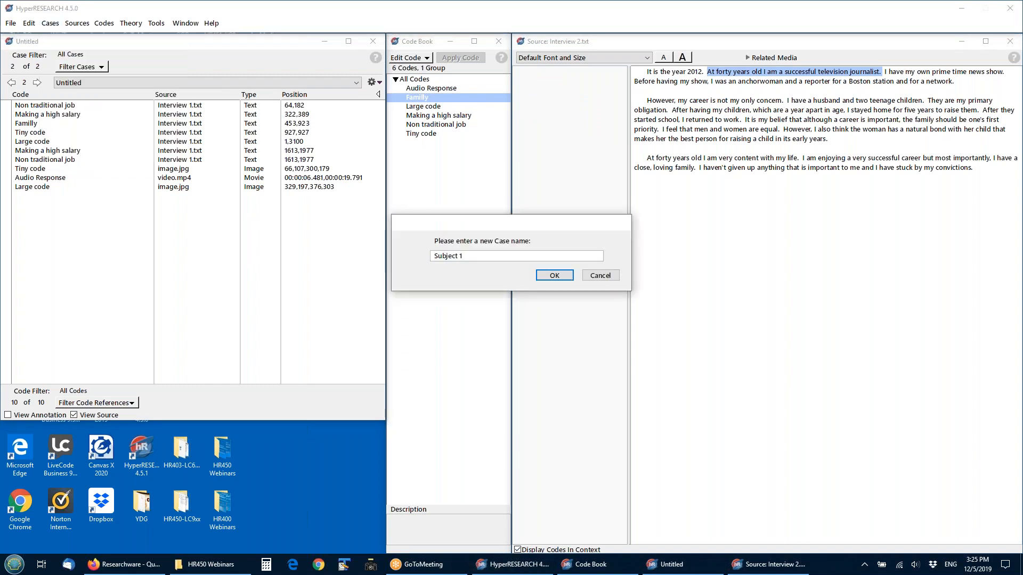
pyautogui.press('Return')
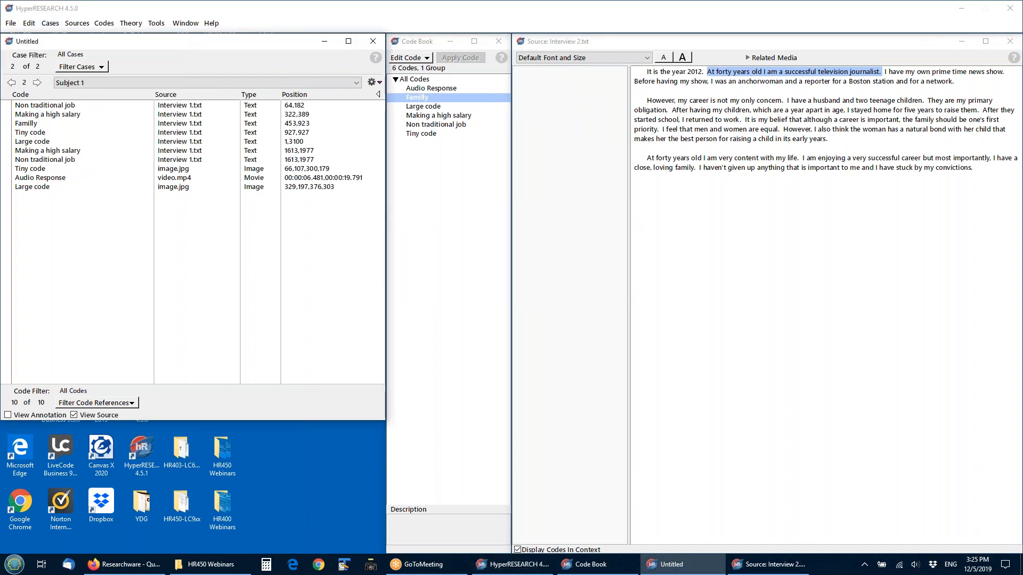
# Step: Switch back and forth between the "Subject 02" and "Subject 1" cases to compare their code references
pyautogui.click(84, 85)
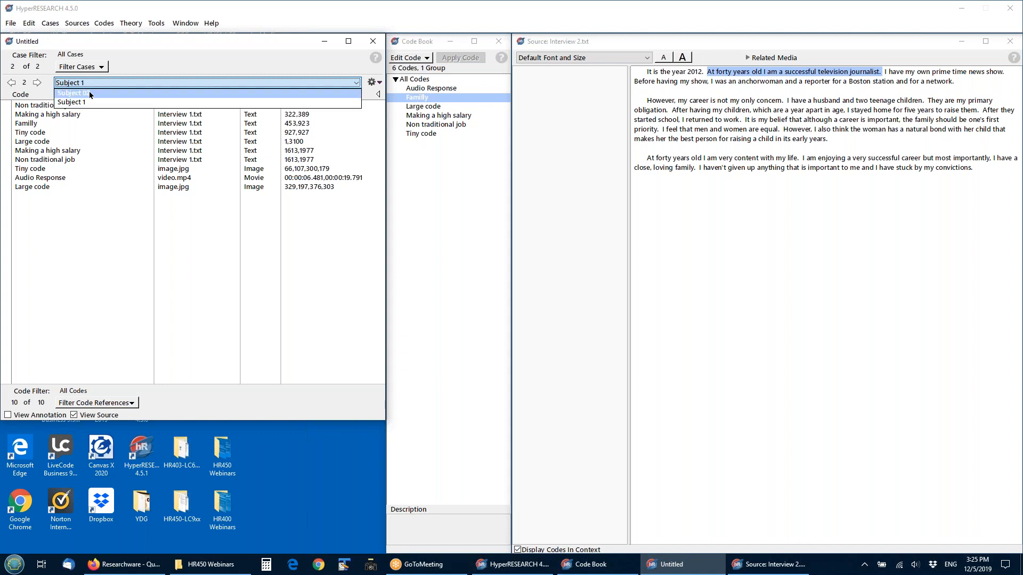
pyautogui.click(89, 92)
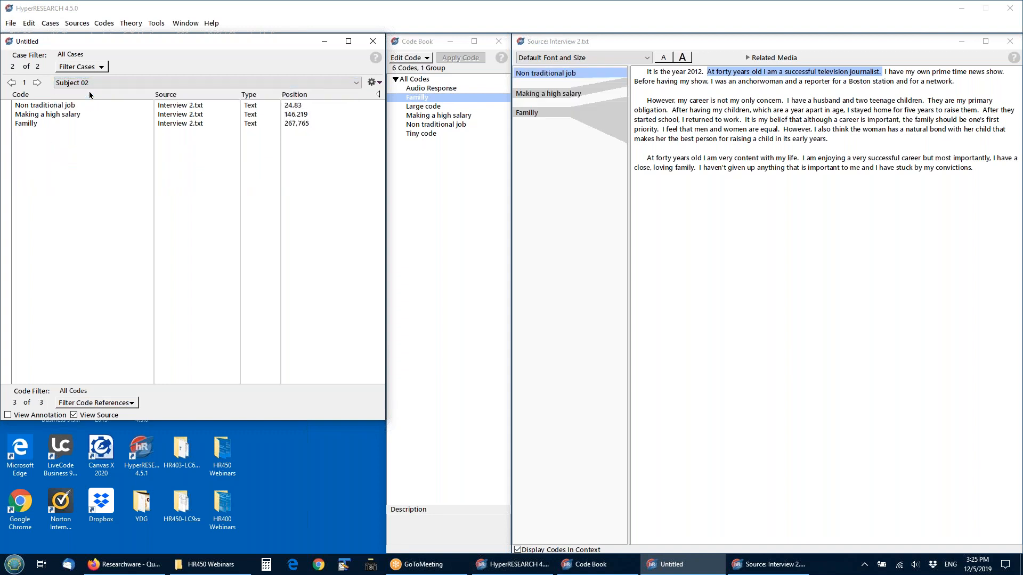
pyautogui.click(12, 84)
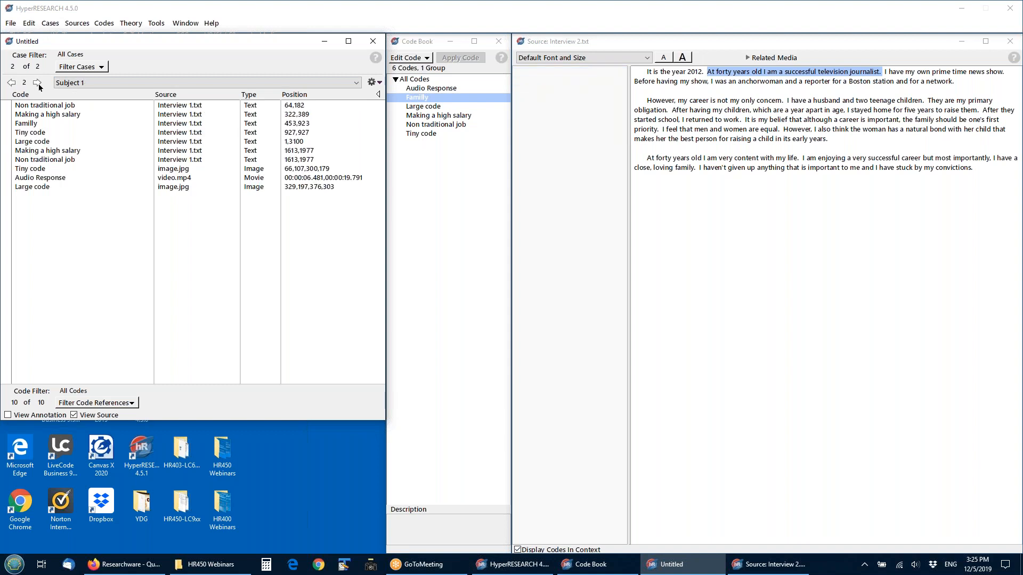
pyautogui.click(37, 83)
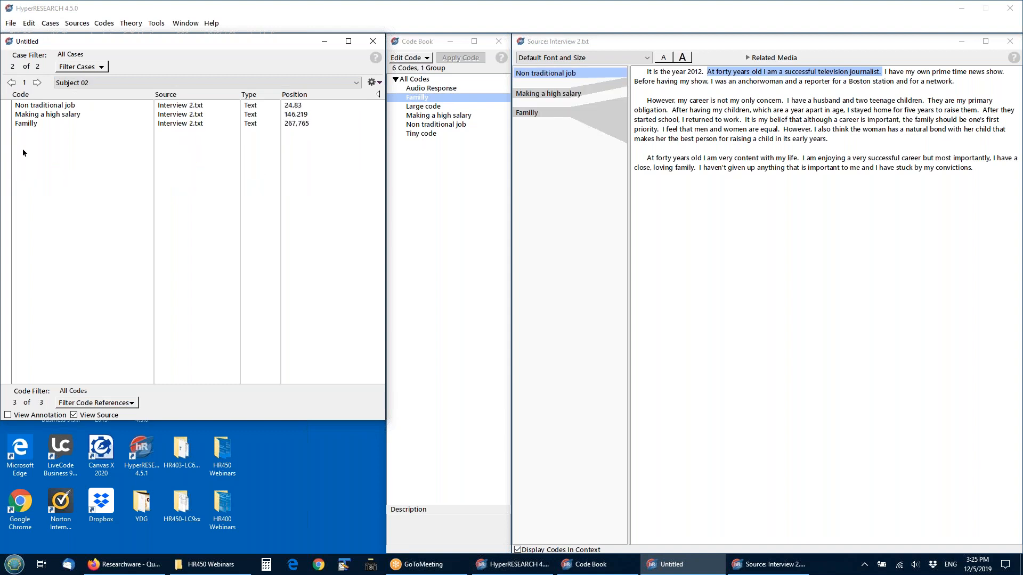
pyautogui.click(12, 82)
# Step: Step through the Interview 1.txt code references of the "Subject 1" case to review each coded passage in its source
pyautogui.click(35, 105)
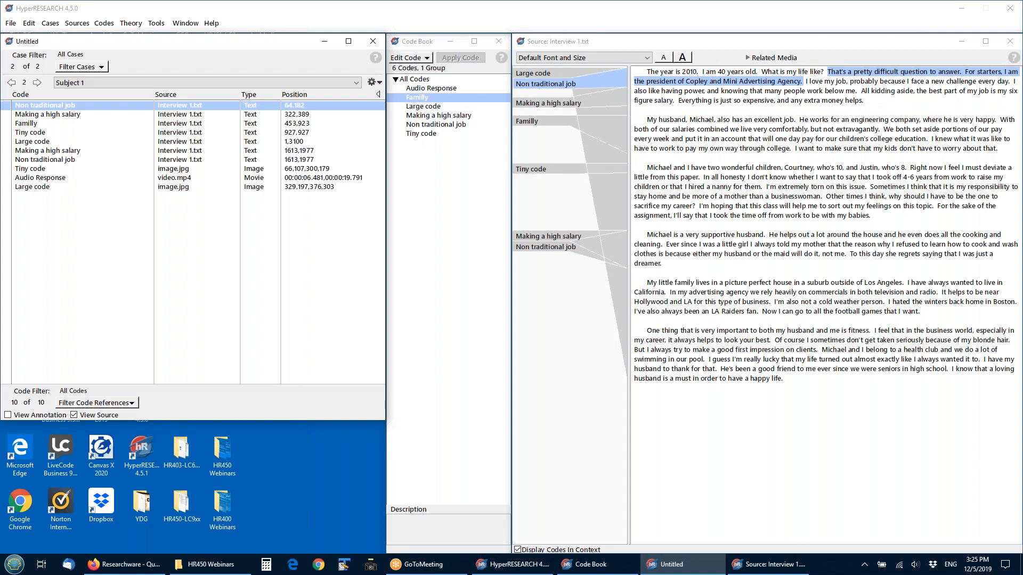
pyautogui.press('Down')
pyautogui.press('Down')
pyautogui.press('Down')
pyautogui.press('Down')
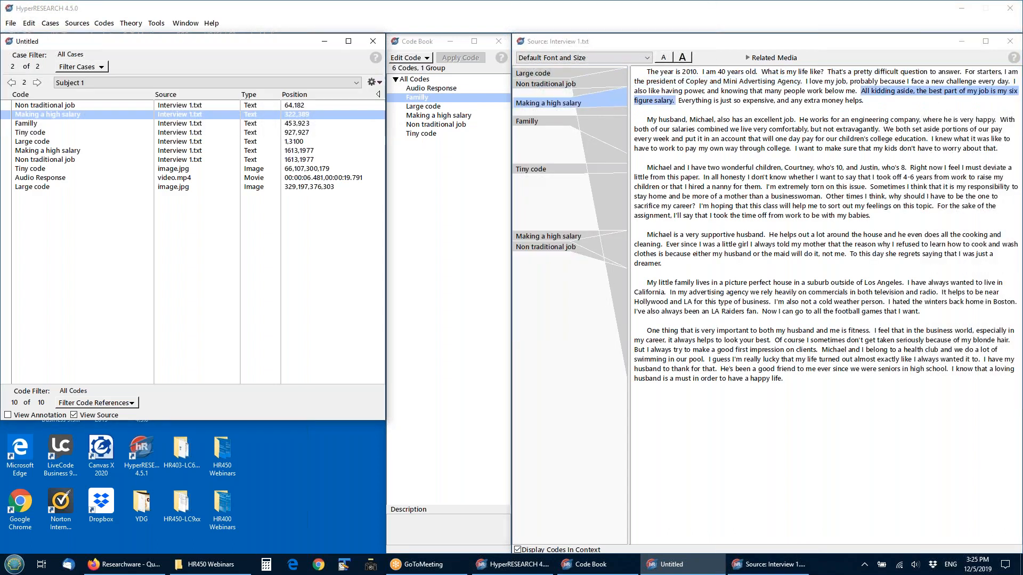
pyautogui.press('Down')
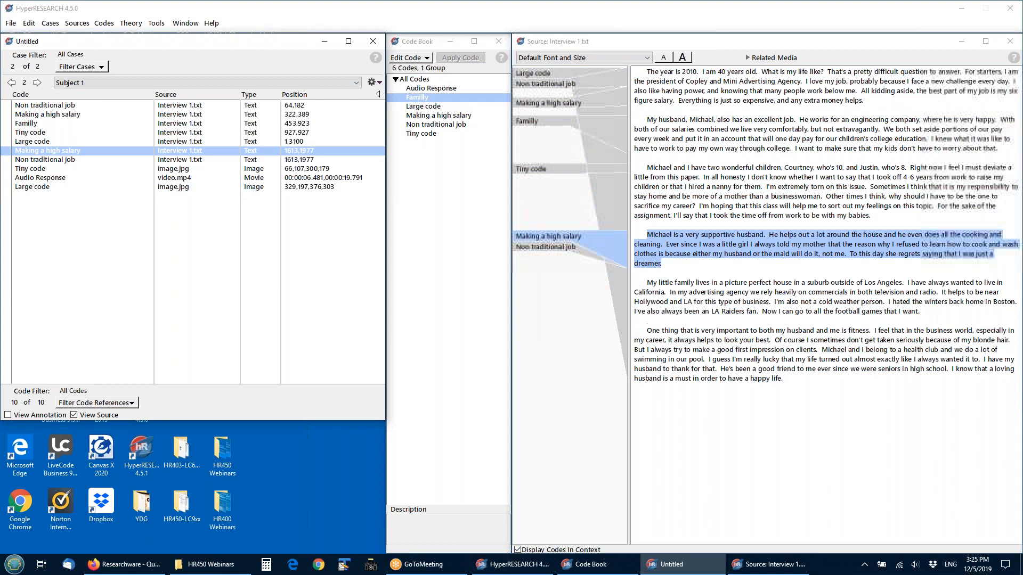
pyautogui.press('Up')
pyautogui.press('Up')
pyautogui.press('Up')
pyautogui.press('Up')
pyautogui.press('Up')
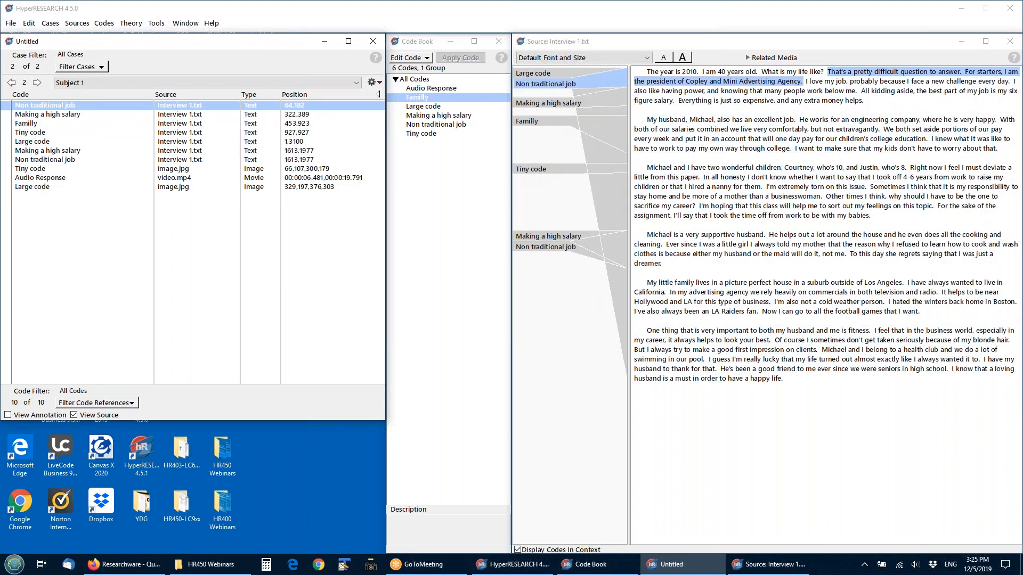
# Step: Go to the "Subject 02" case and step through its code references to review the coded passages of Interview 2.txt
pyautogui.press('Left')
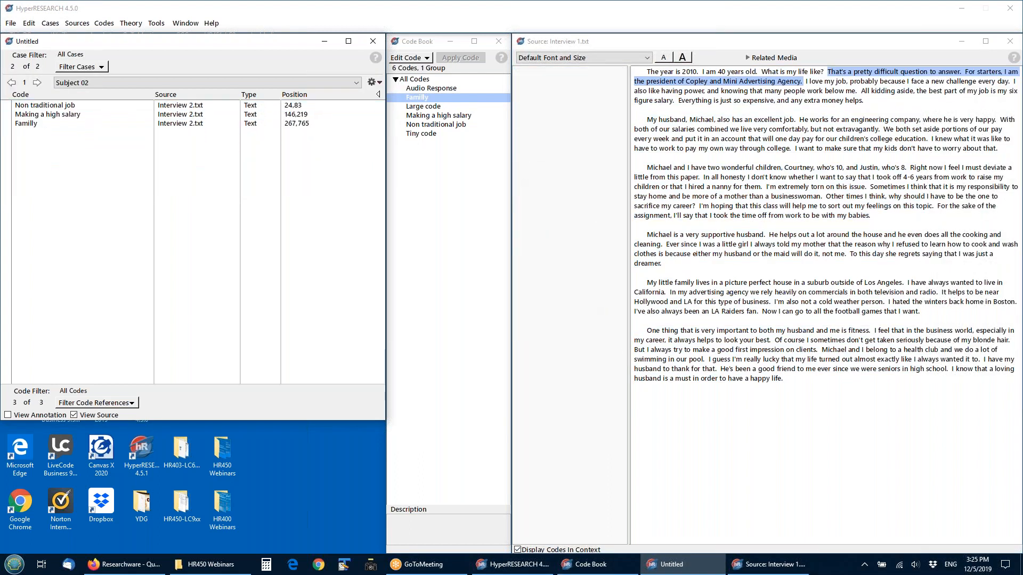
pyautogui.press('Down')
pyautogui.press('Down')
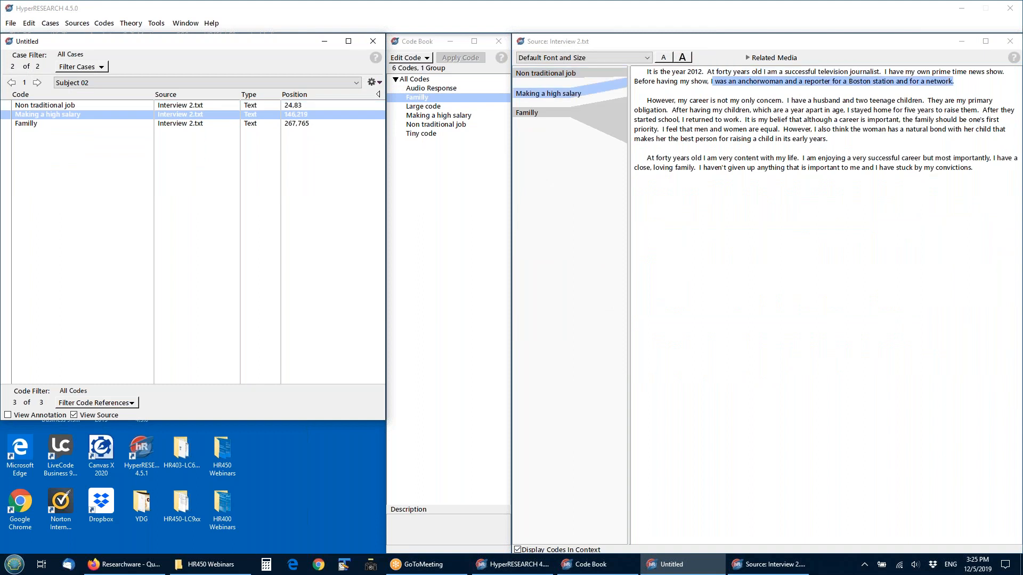
pyautogui.press('Up')
pyautogui.press('Down')
pyautogui.press('Down')
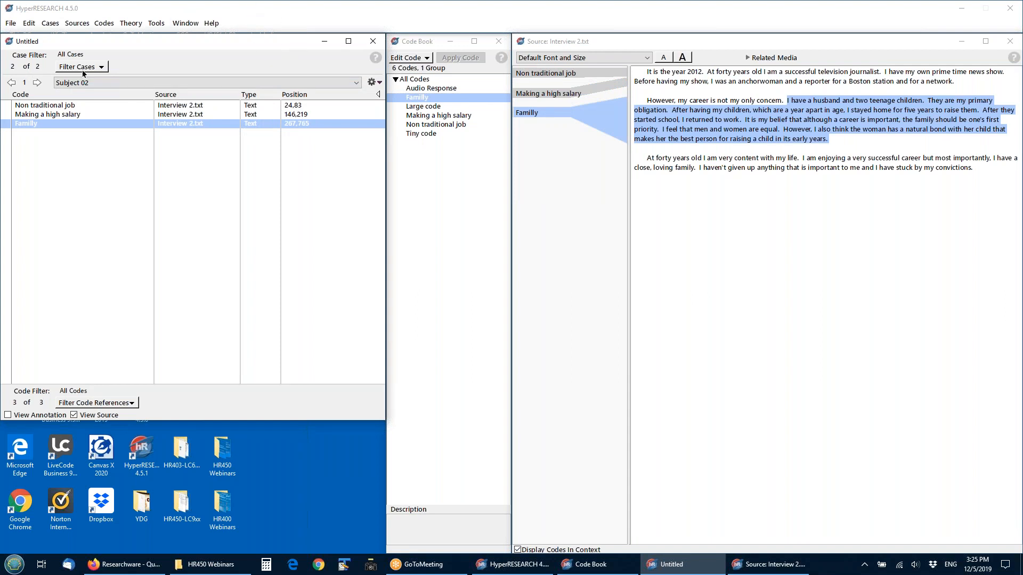
# Step: Create a new case named "Subject 03"
pyautogui.click(49, 24)
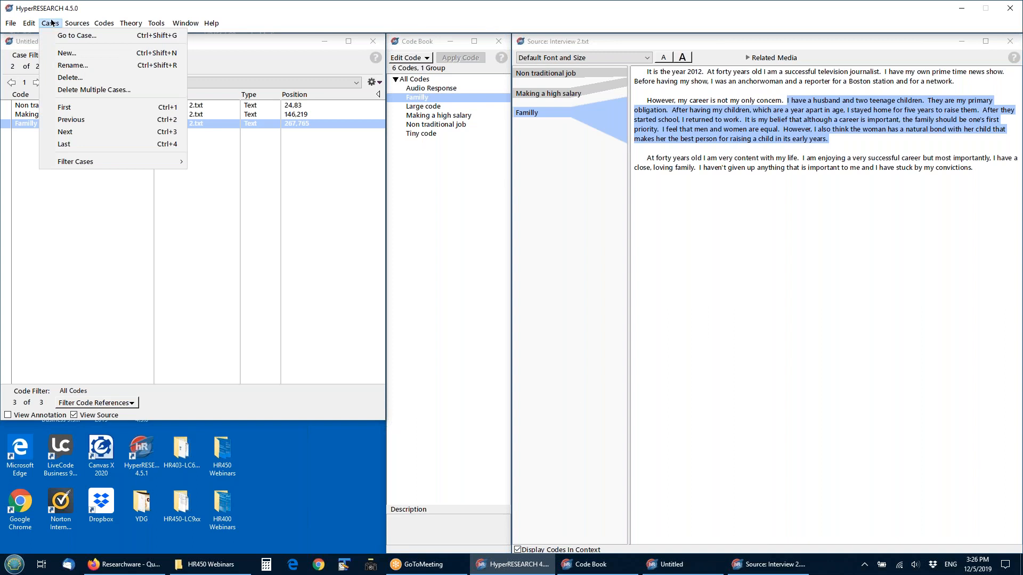
pyautogui.click(66, 53)
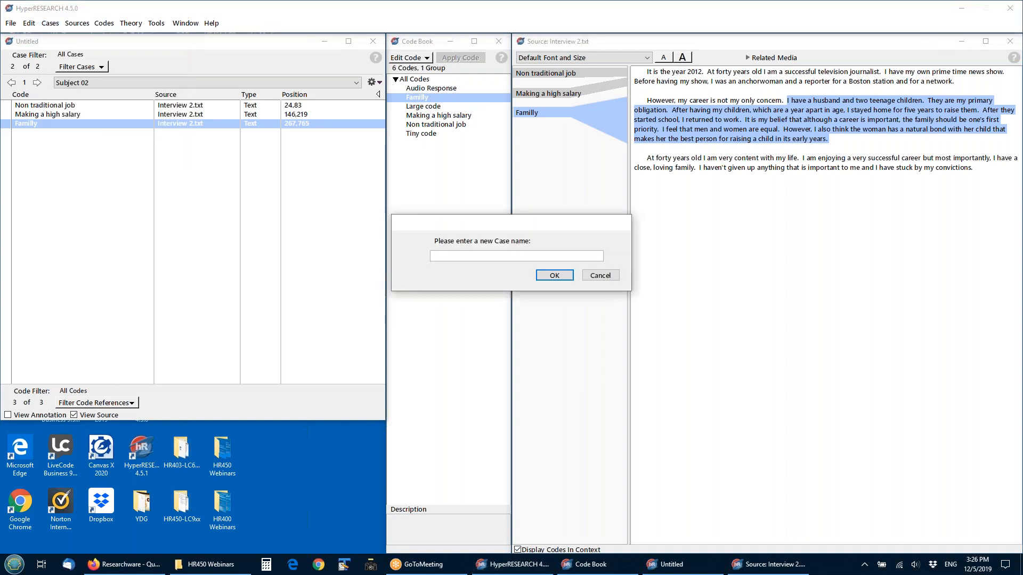
pyautogui.write('Subject 03')
pyautogui.press('Return')
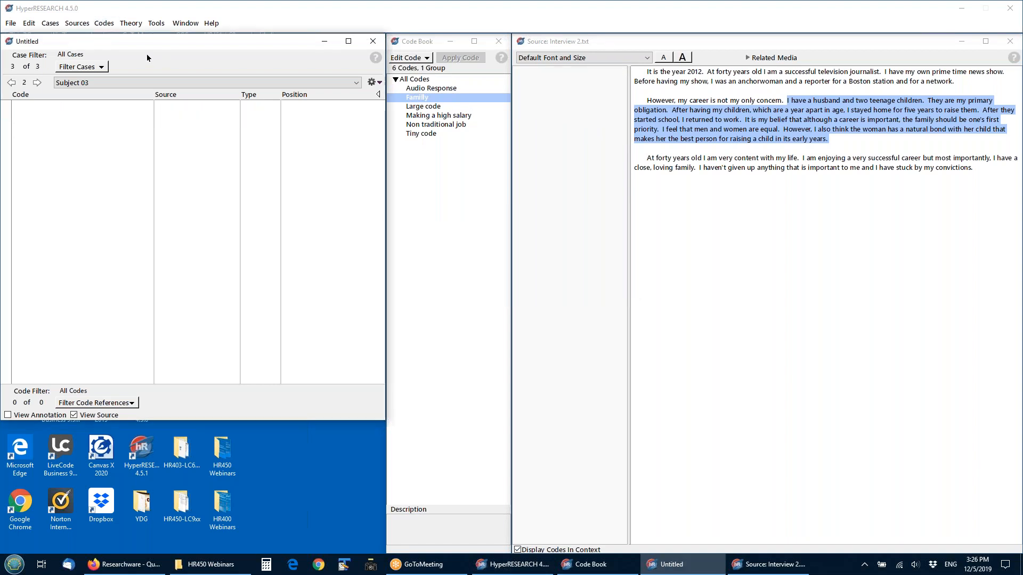
# Step: Open the text source Interview 3.txt for coding in the "Subject 03" case
pyautogui.click(75, 23)
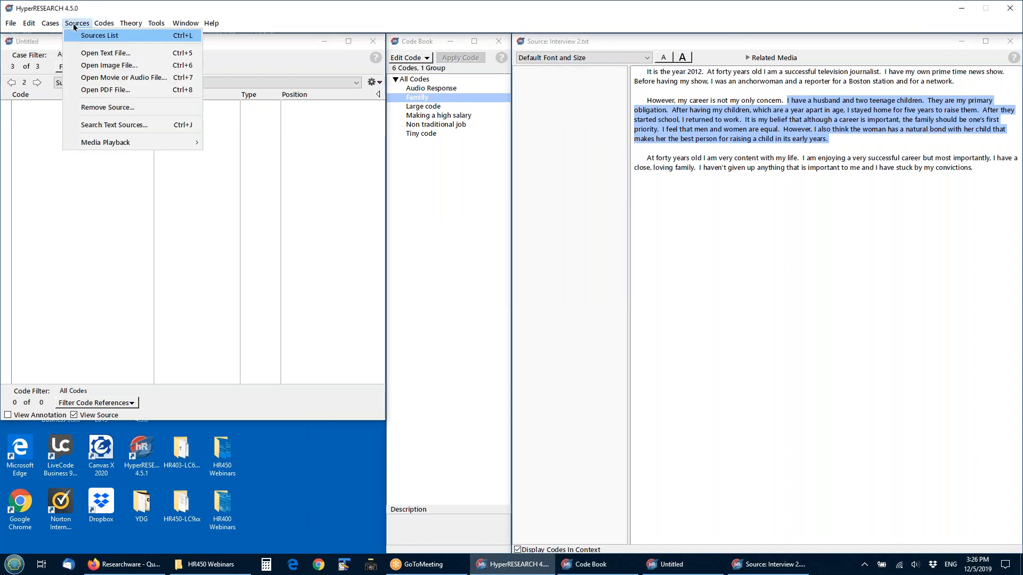
pyautogui.click(93, 52)
pyautogui.doubleClick(243, 102)
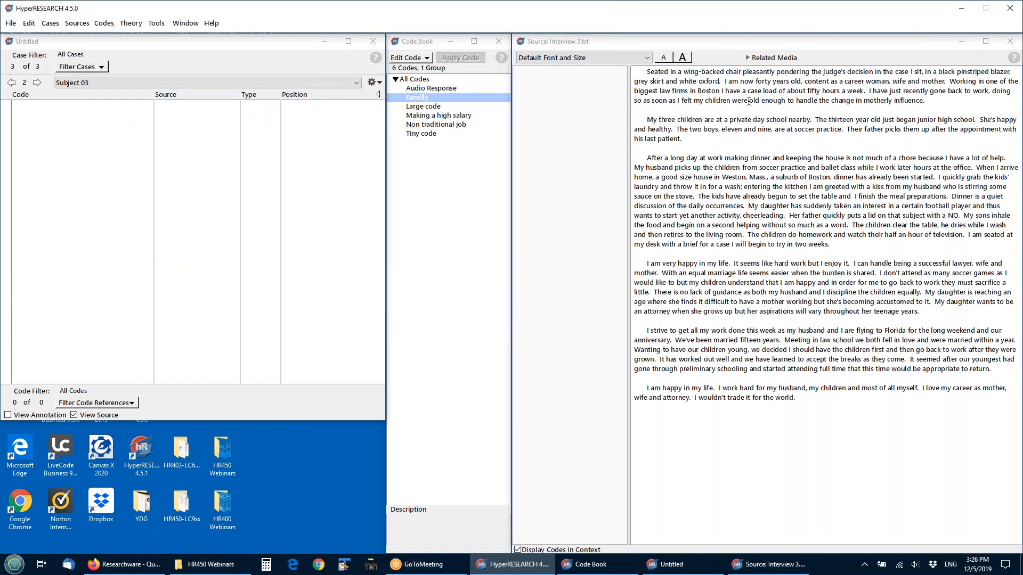
# Step: Apply "Non traditional job" and "Making a high salary" to Interview 3.txt from "Seated in a wing-backed chair" through "about fifty hours a week."
pyautogui.moveTo(650, 72); pyautogui.dragTo(866, 91)
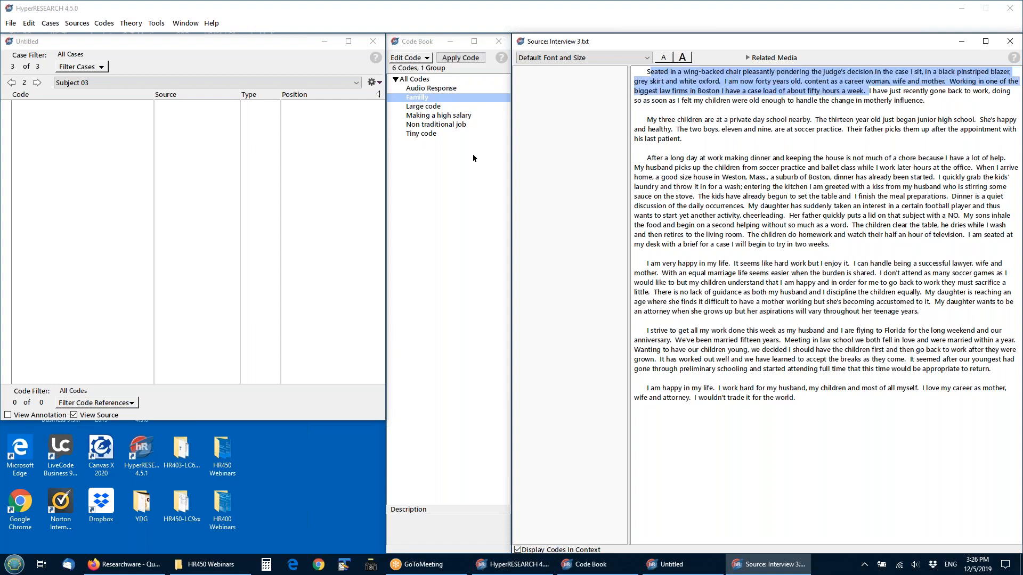
pyautogui.click(450, 125)
pyautogui.click(460, 59)
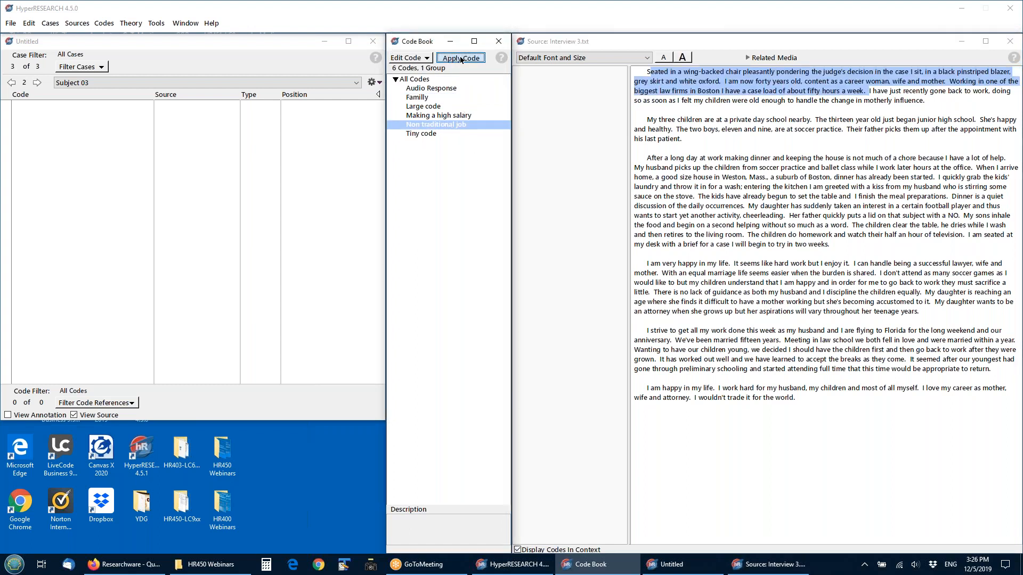
pyautogui.click(440, 116)
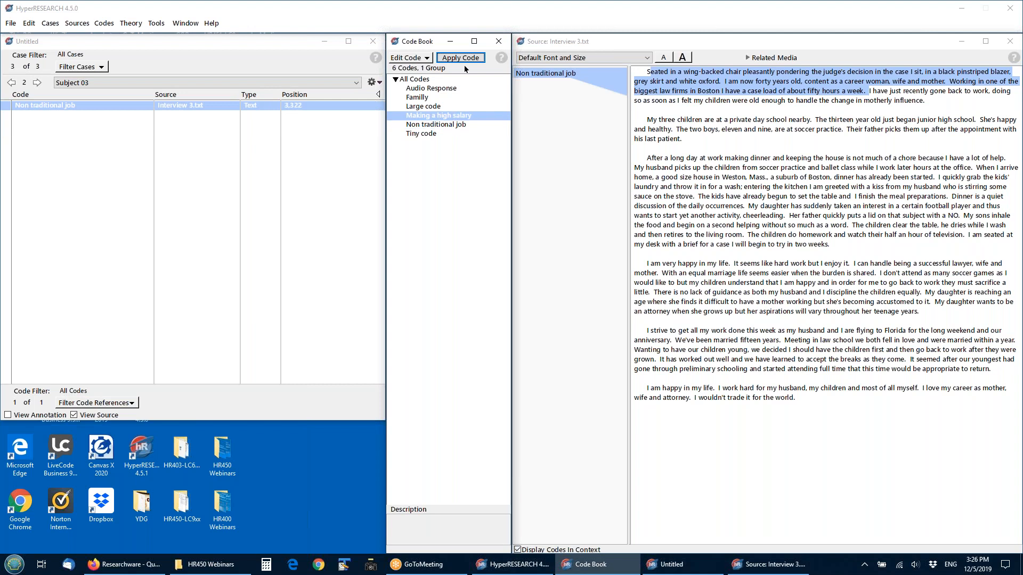
pyautogui.click(453, 58)
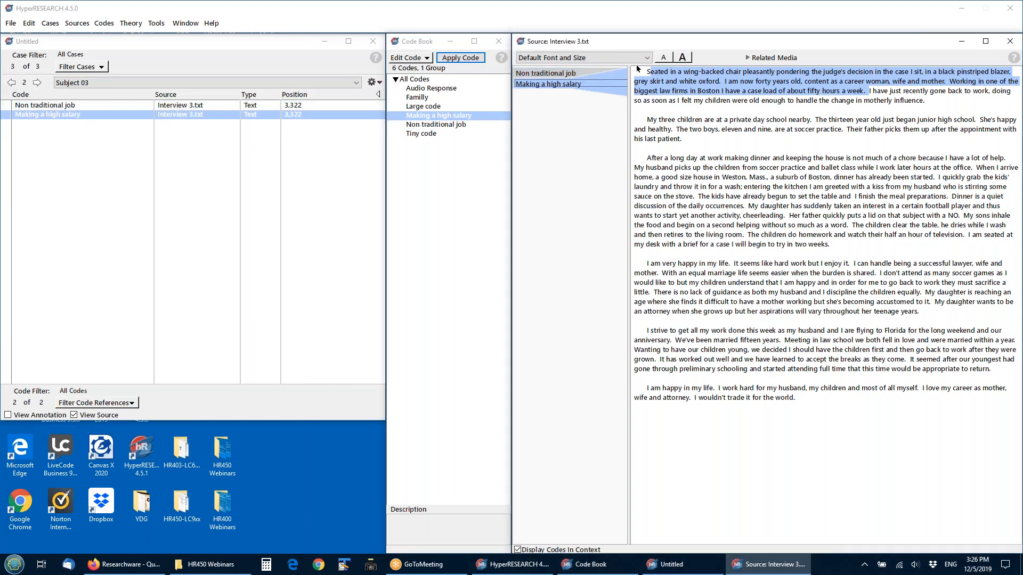
# Step: Apply "Familly" to the second paragraph of Interview 3.txt, from "My three children" to "his last patient."
pyautogui.moveTo(646, 120); pyautogui.dragTo(682, 139)
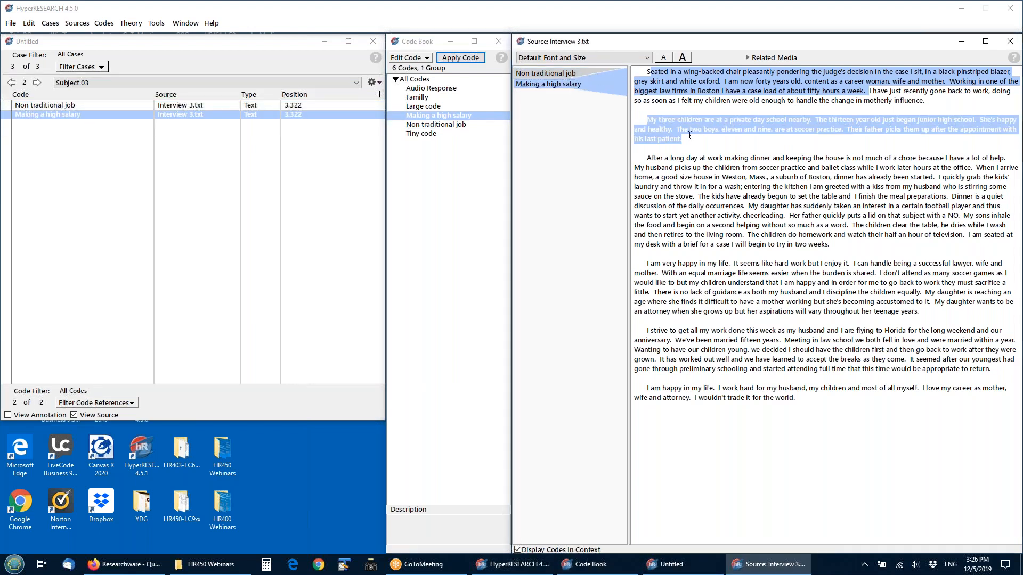
pyautogui.click(424, 99)
pyautogui.click(450, 58)
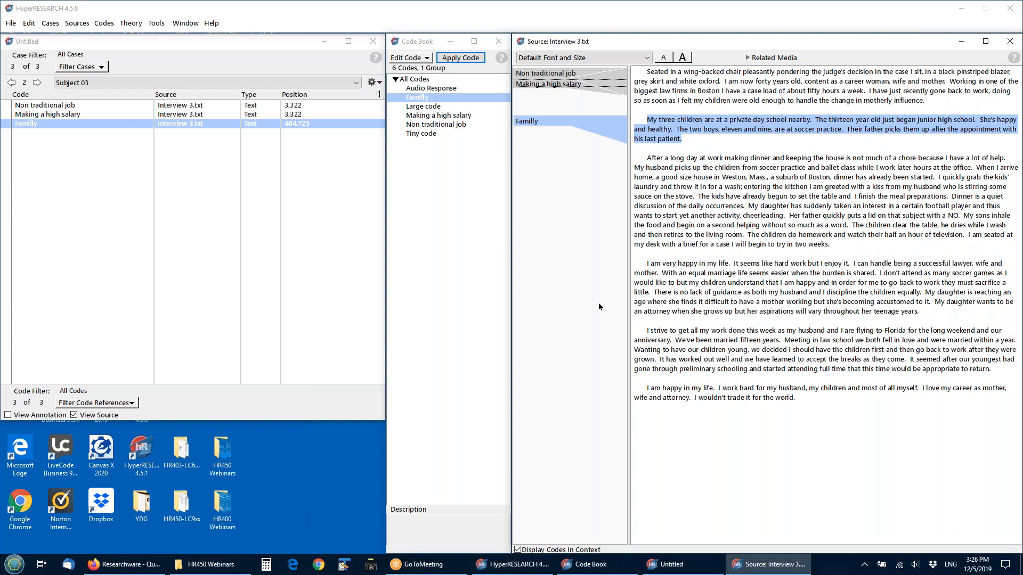
# Step: Apply "Making a high salary" to the third paragraph of Interview 3.txt, from "After a long day at work" to "my desk with a brief for a"
pyautogui.moveTo(646, 158); pyautogui.dragTo(714, 244)
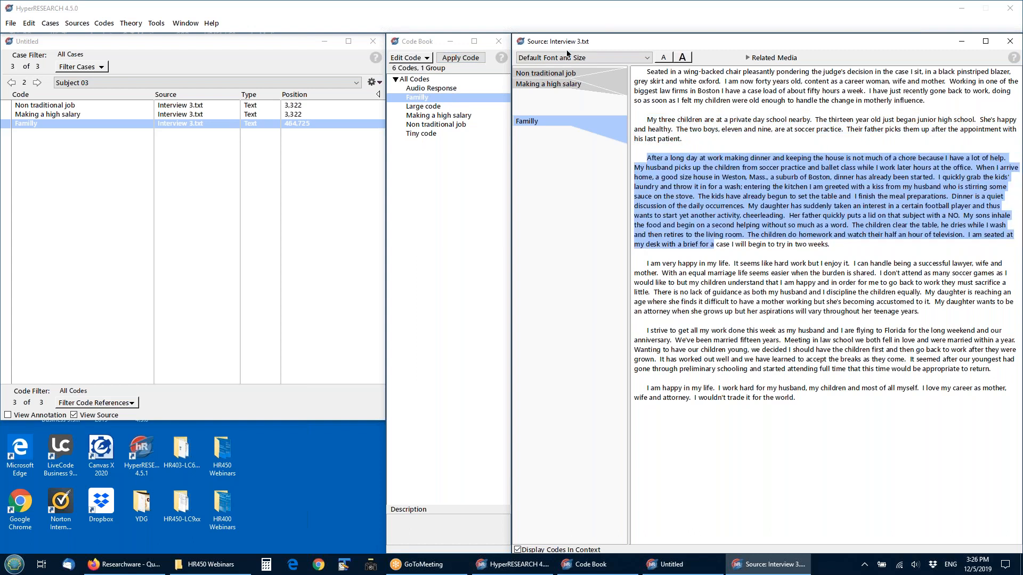
pyautogui.click(403, 58)
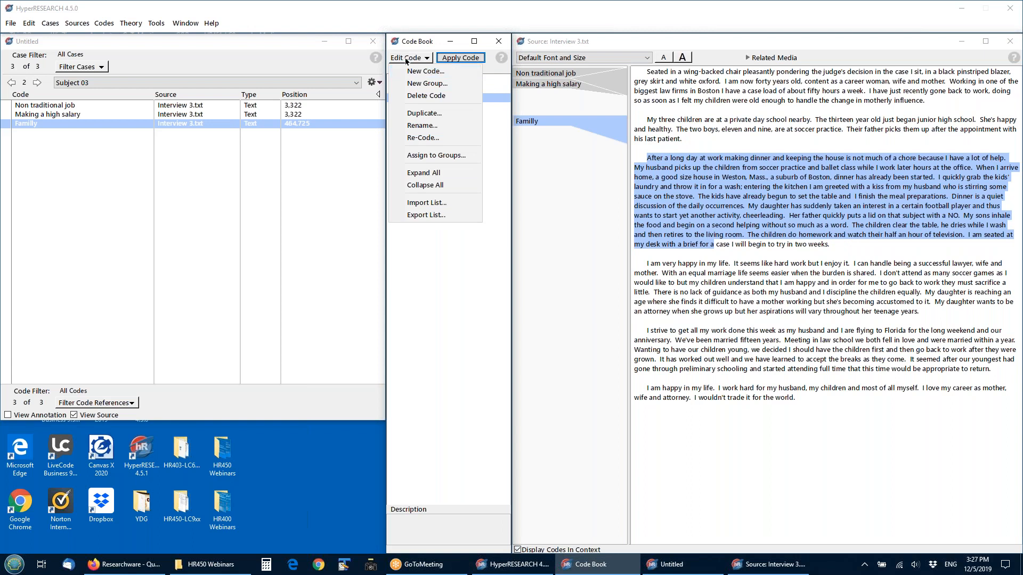
pyautogui.click(105, 23)
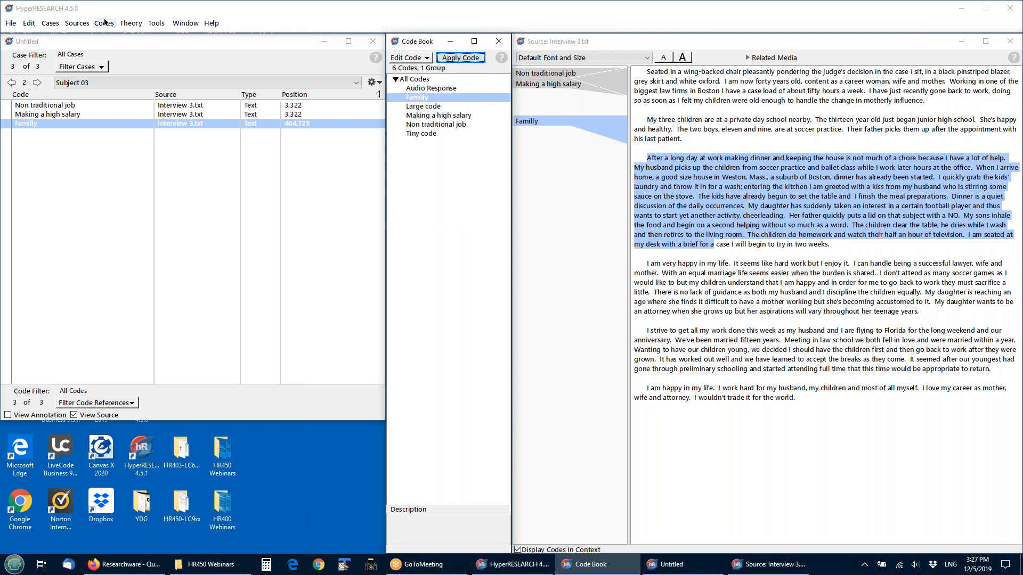
pyautogui.click(105, 23)
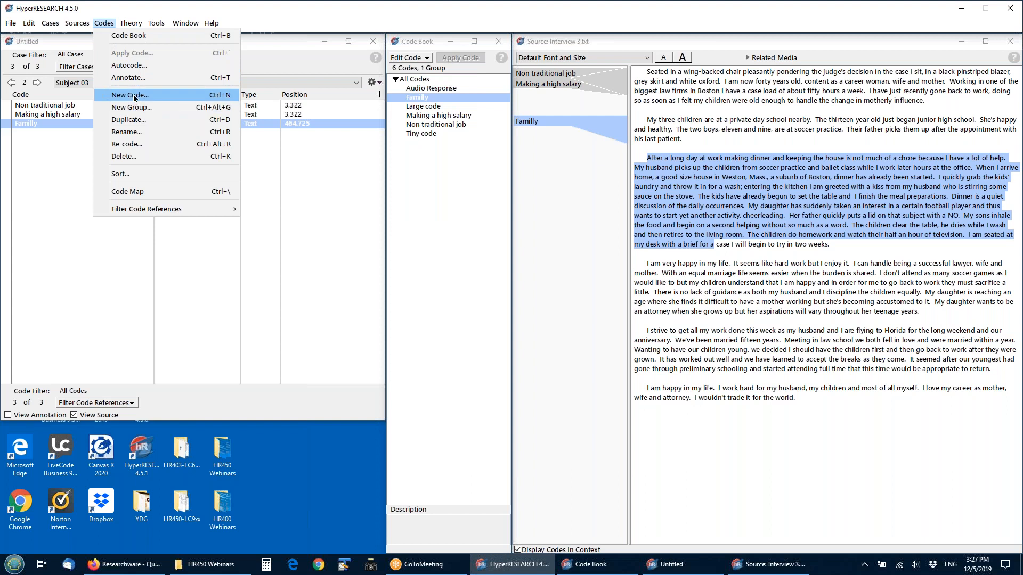
pyautogui.click(109, 22)
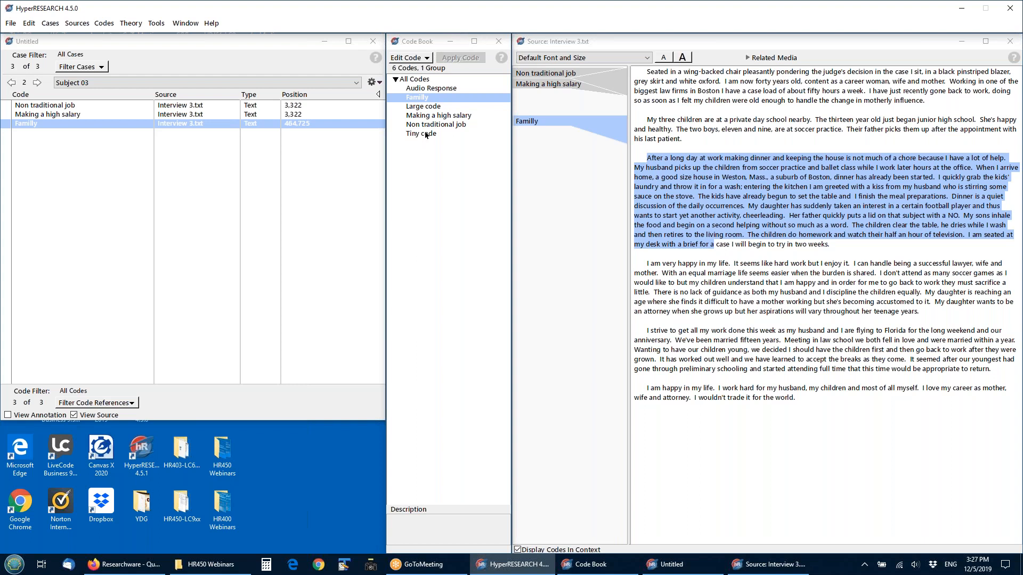
pyautogui.click(426, 115)
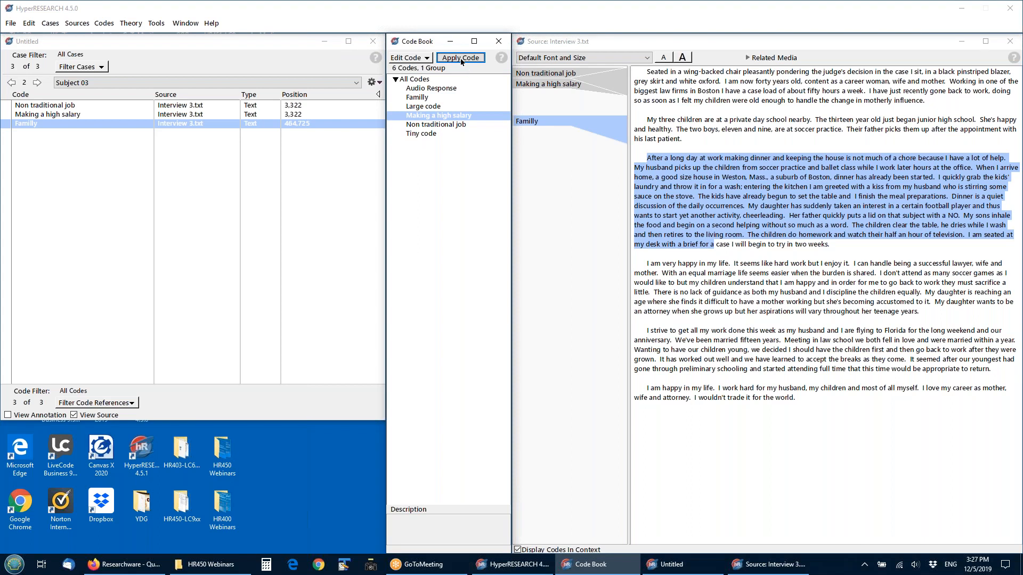
pyautogui.click(461, 59)
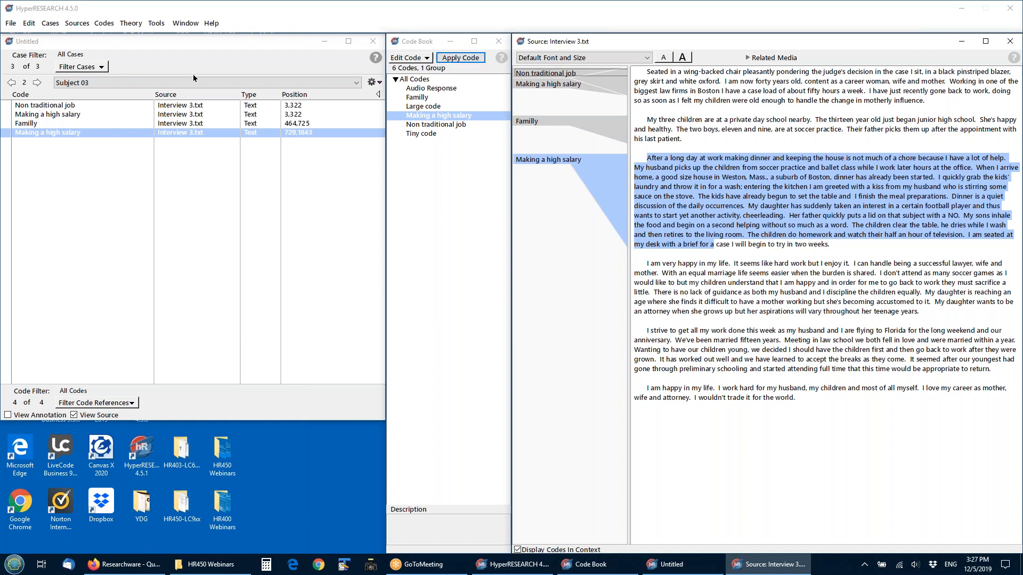
pyautogui.click(97, 23)
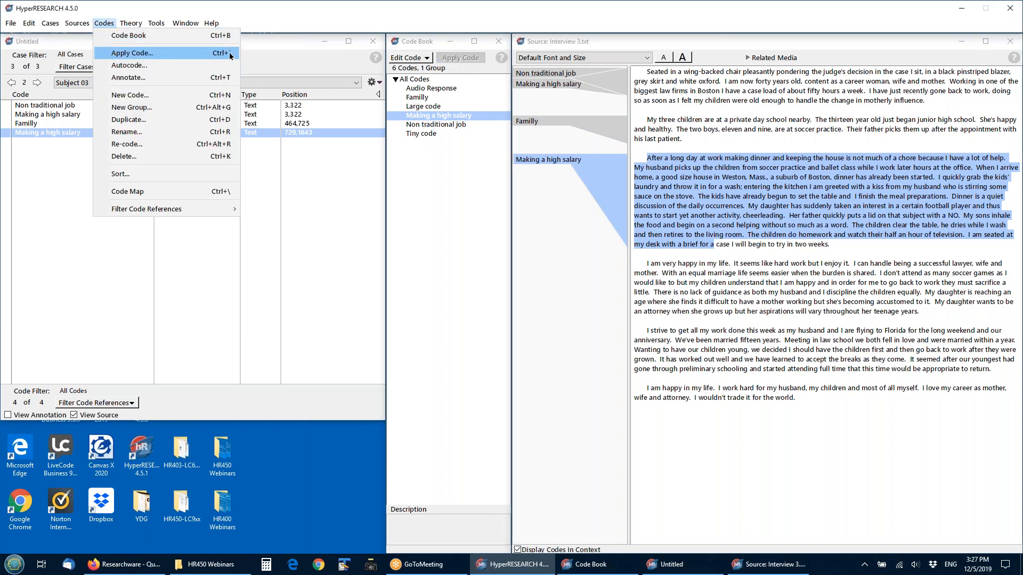
pyautogui.click(104, 23)
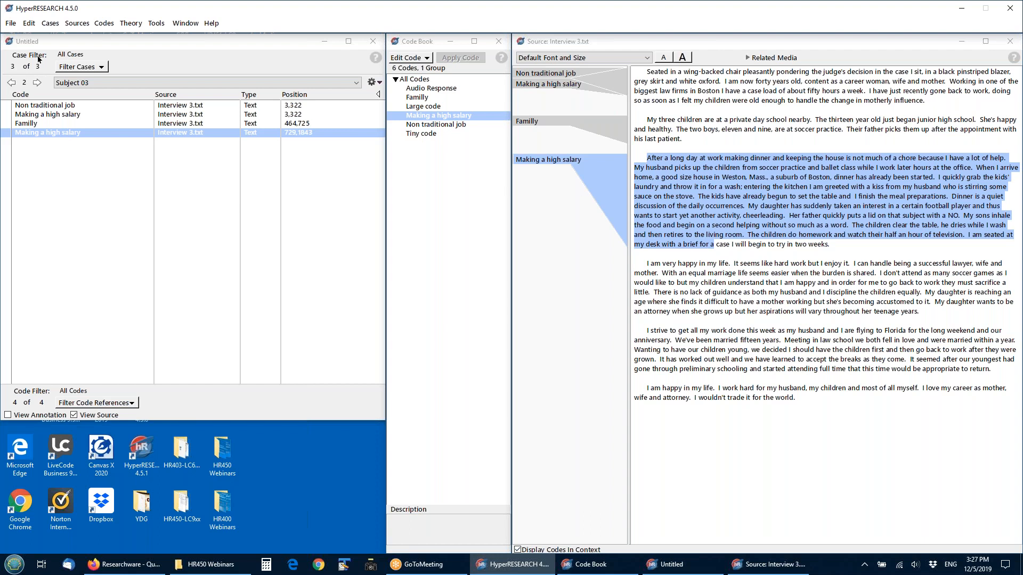
# Step: Open the Cinderella Study.hs4 study, discarding the unsaved changes to the current study
pyautogui.click(11, 23)
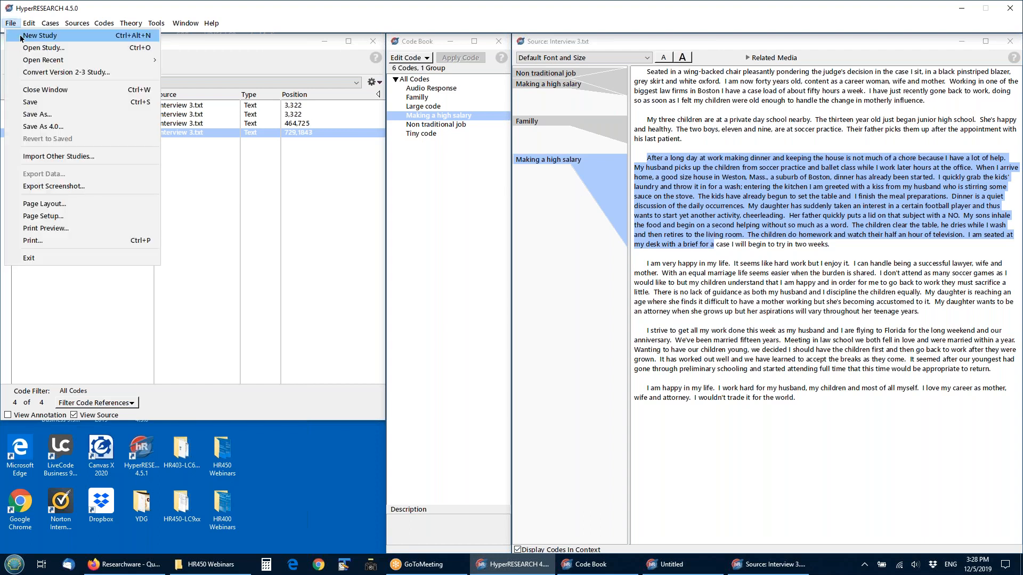
pyautogui.click(35, 48)
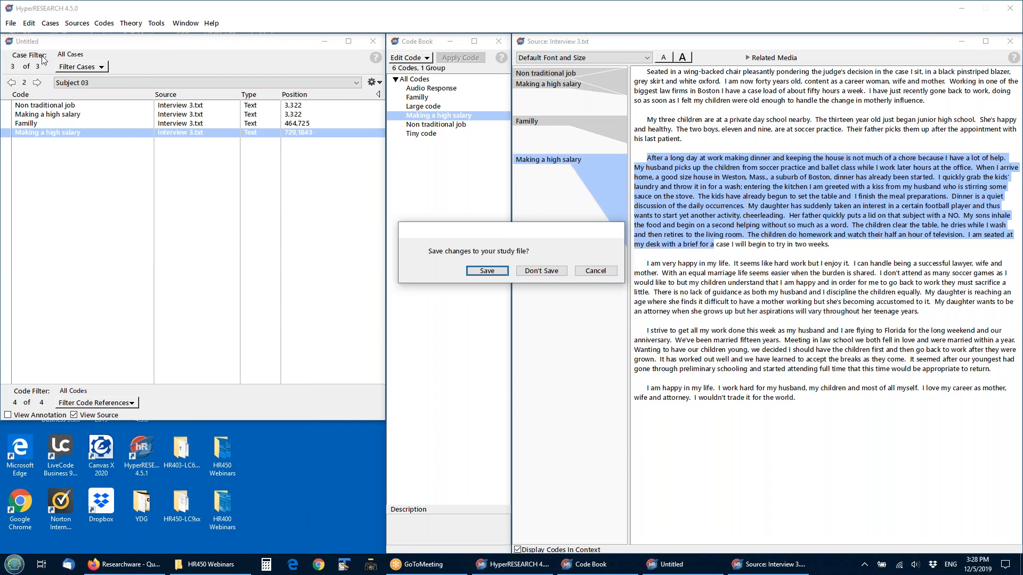
pyautogui.click(541, 271)
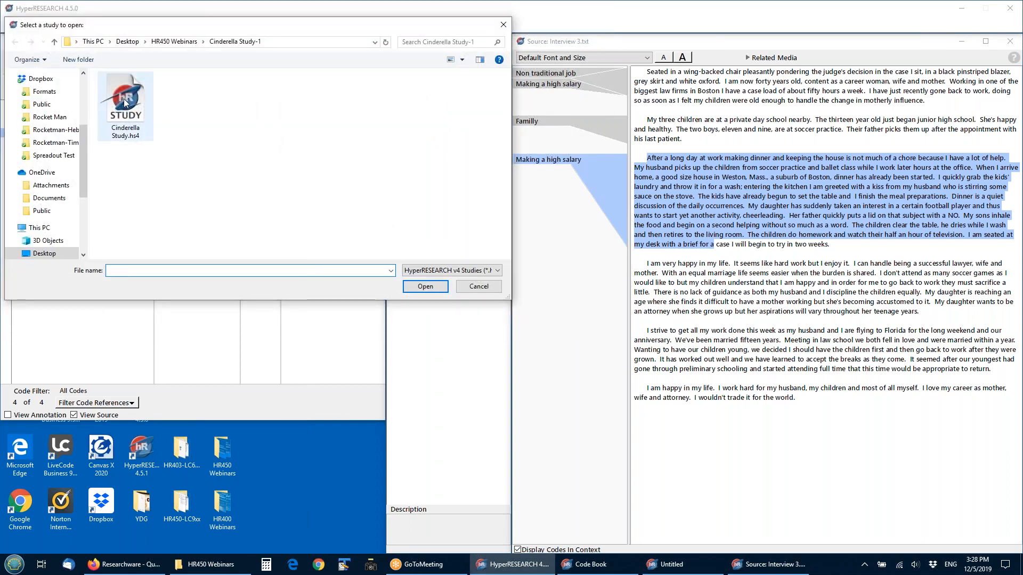
pyautogui.doubleClick(125, 101)
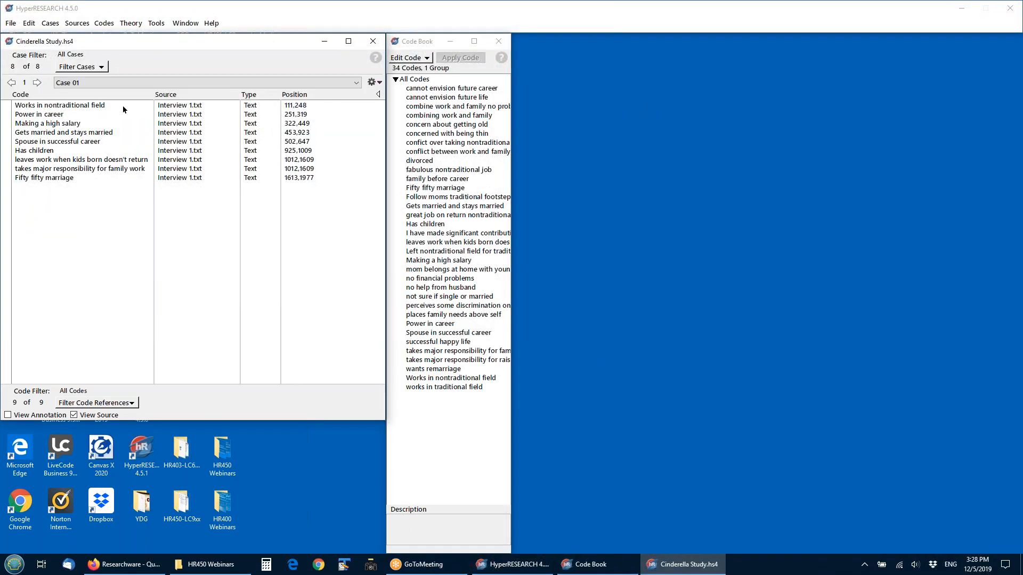
# Step: In Case 01, view the source passages for "Works in nontraditional field", "Power in career", "Making a high salary" and "Gets married and stays married"
pyautogui.click(85, 82)
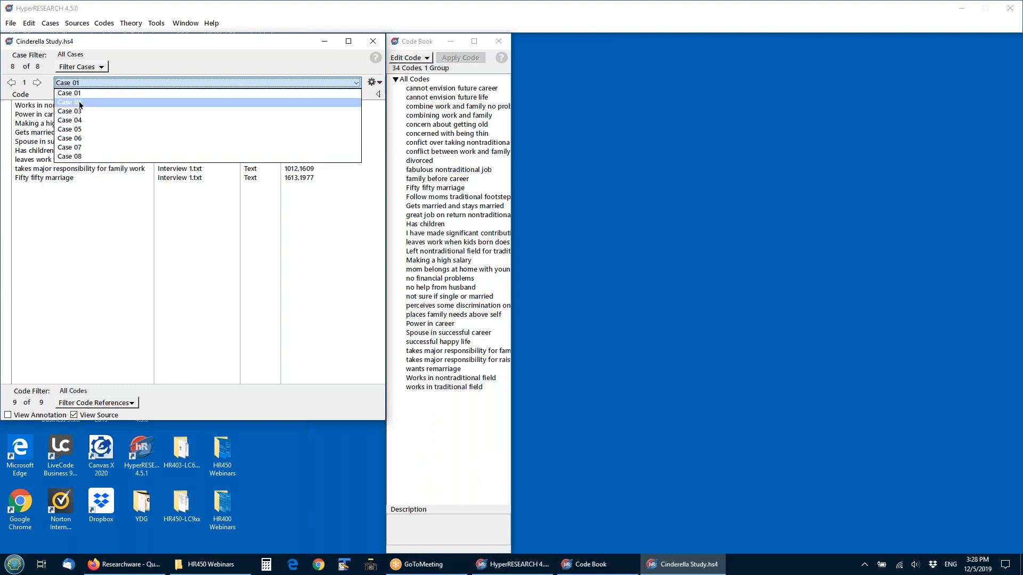
pyautogui.click(147, 63)
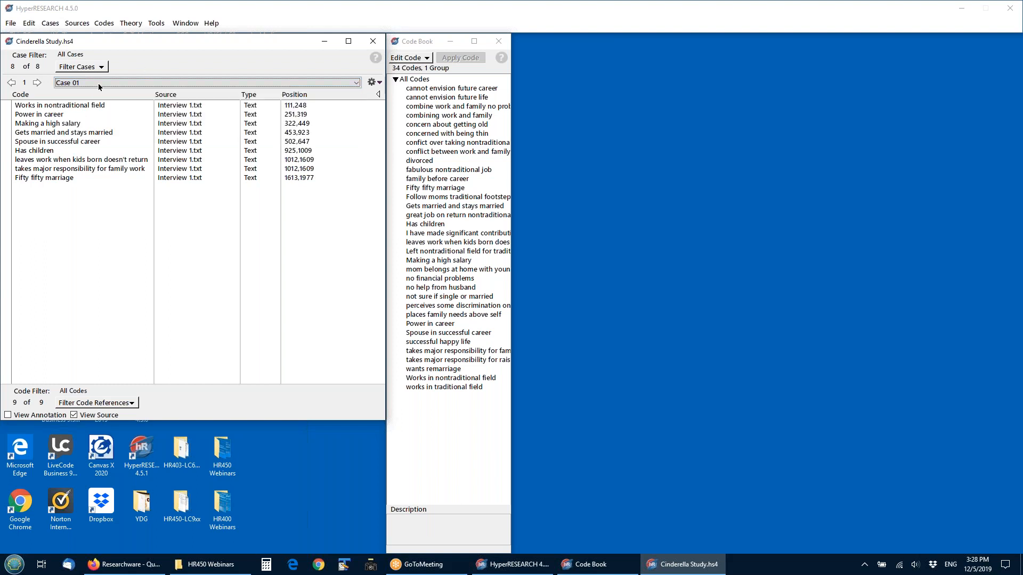
pyautogui.doubleClick(50, 110)
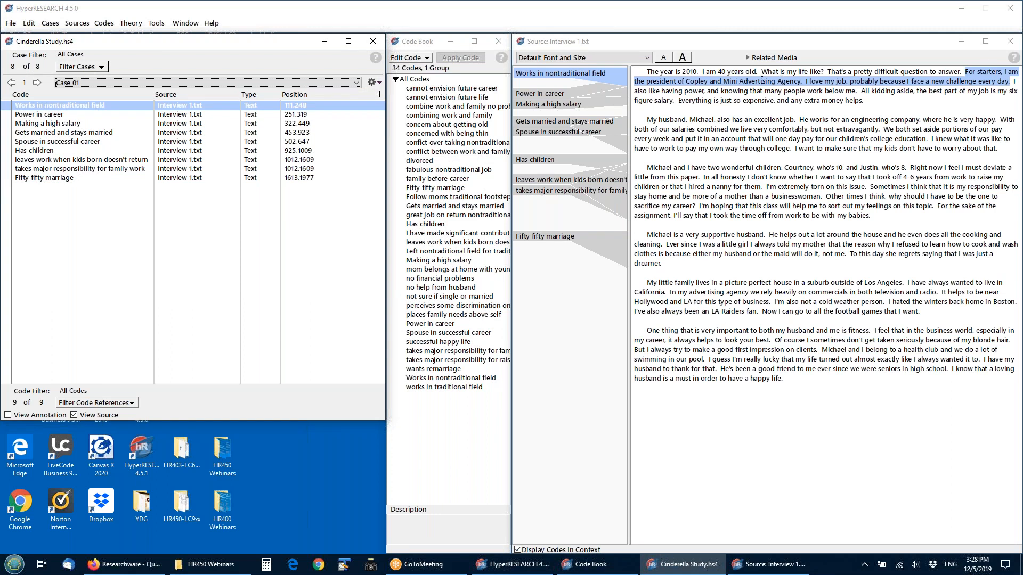
pyautogui.click(45, 115)
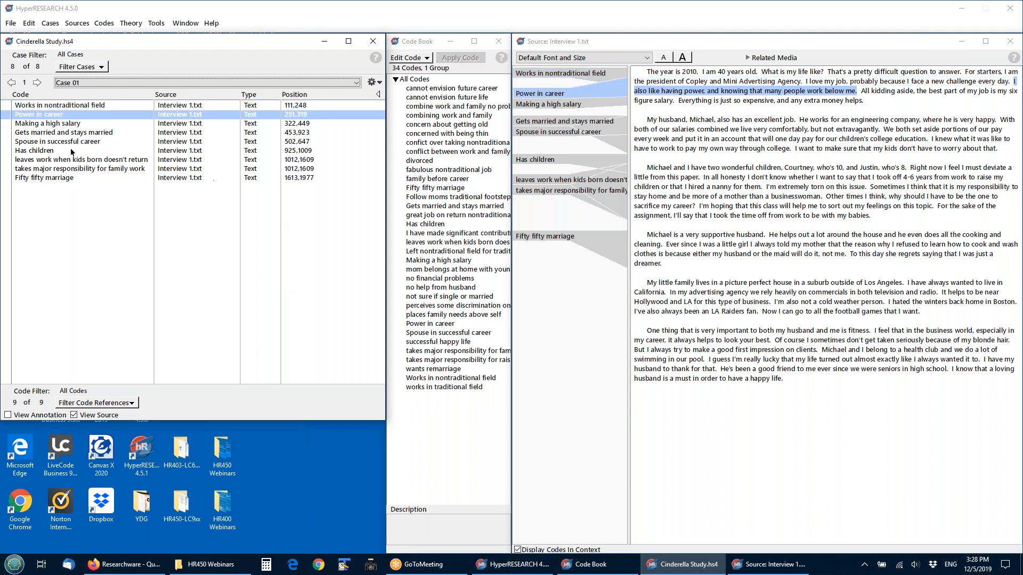
pyautogui.click(51, 124)
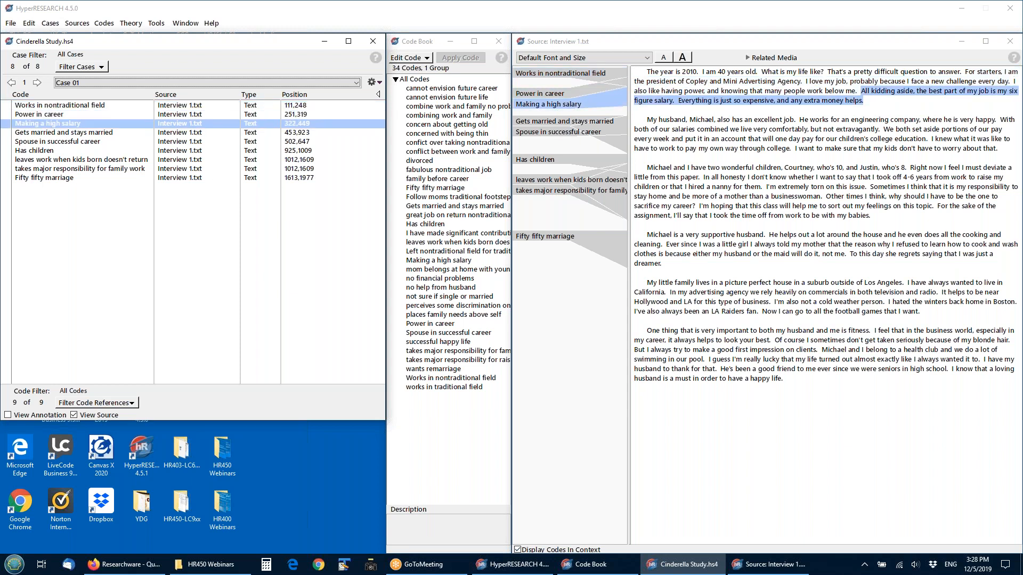
pyautogui.click(51, 133)
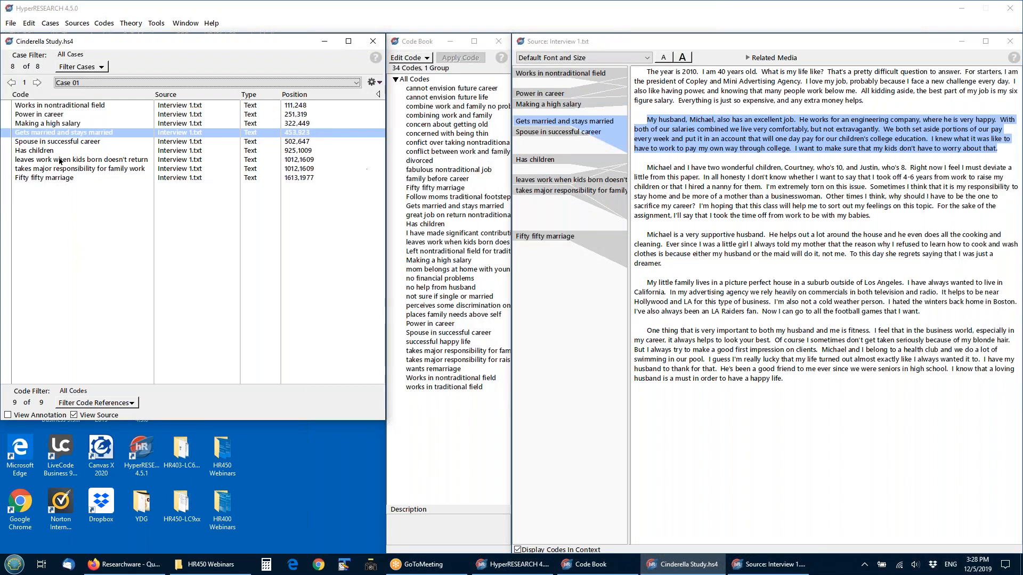
# Step: Go to Case 02 and view the source passages for "fabulous nontraditional job" and "Making a high salary"
pyautogui.click(37, 83)
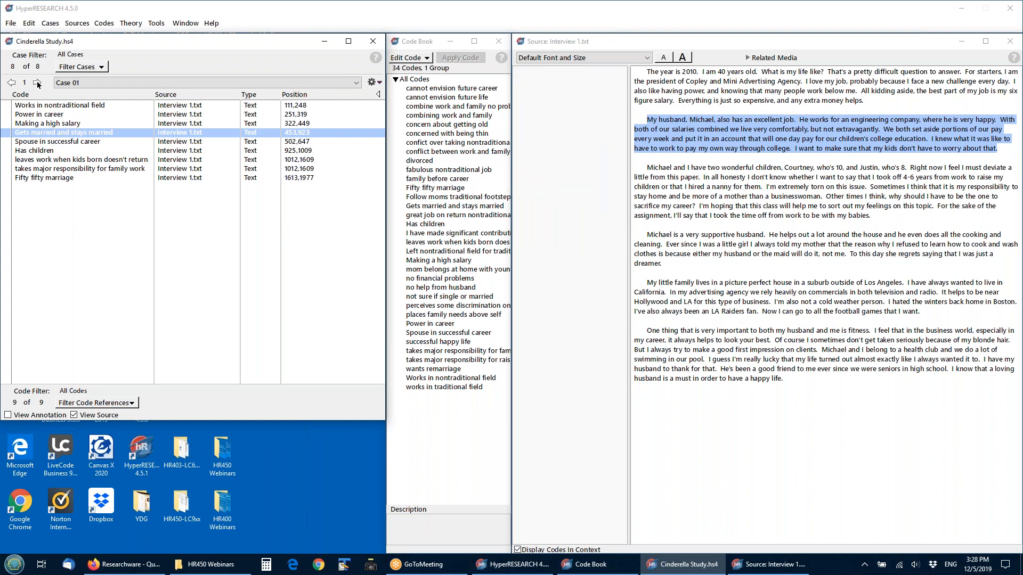
pyautogui.click(36, 106)
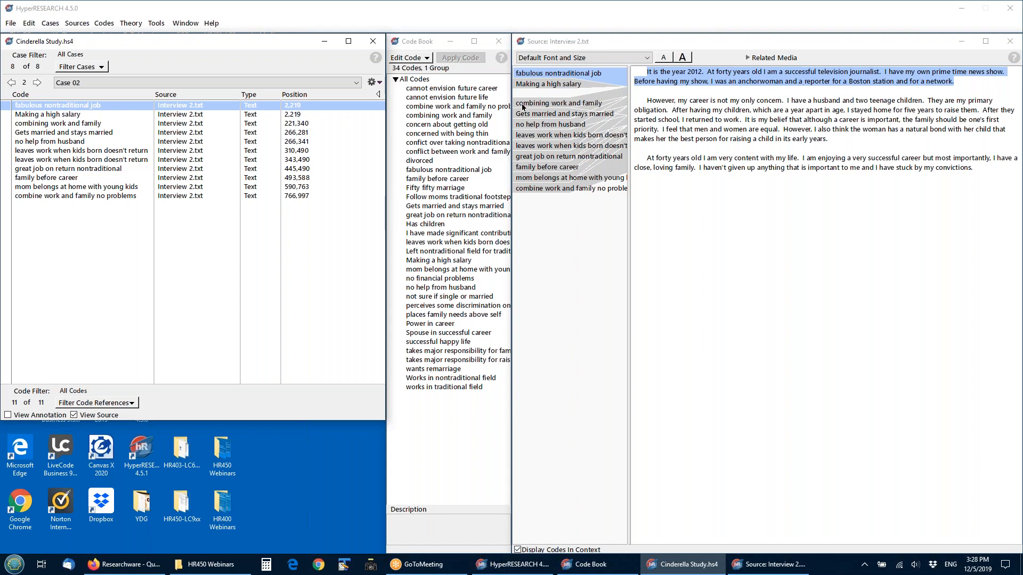
pyautogui.click(74, 116)
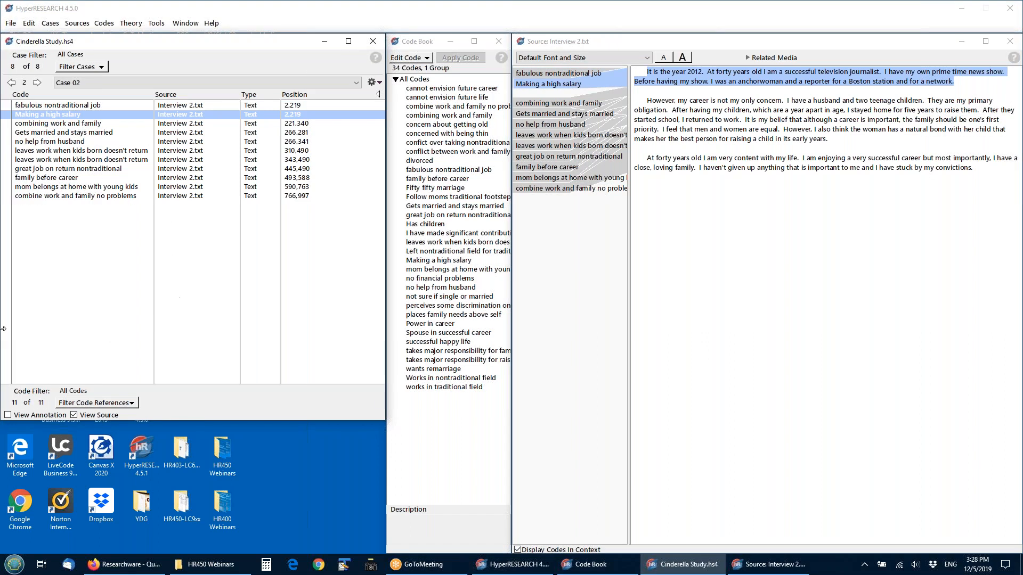
# Step: Step forward through the cases to Case 07, viewing the first code reference's source passage in Cases 04 through 07
pyautogui.click(37, 83)
pyautogui.click(37, 83)
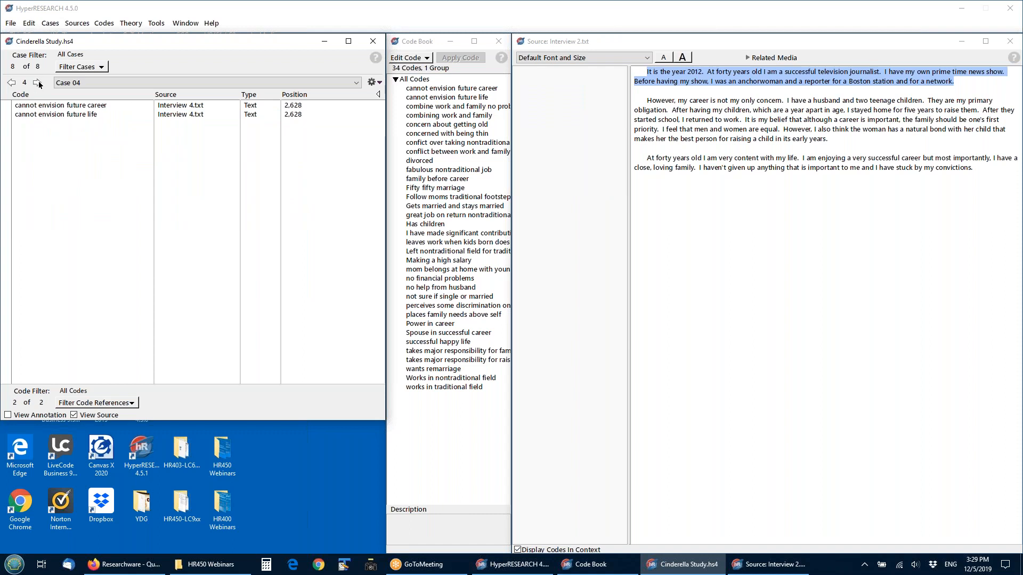
pyautogui.click(42, 106)
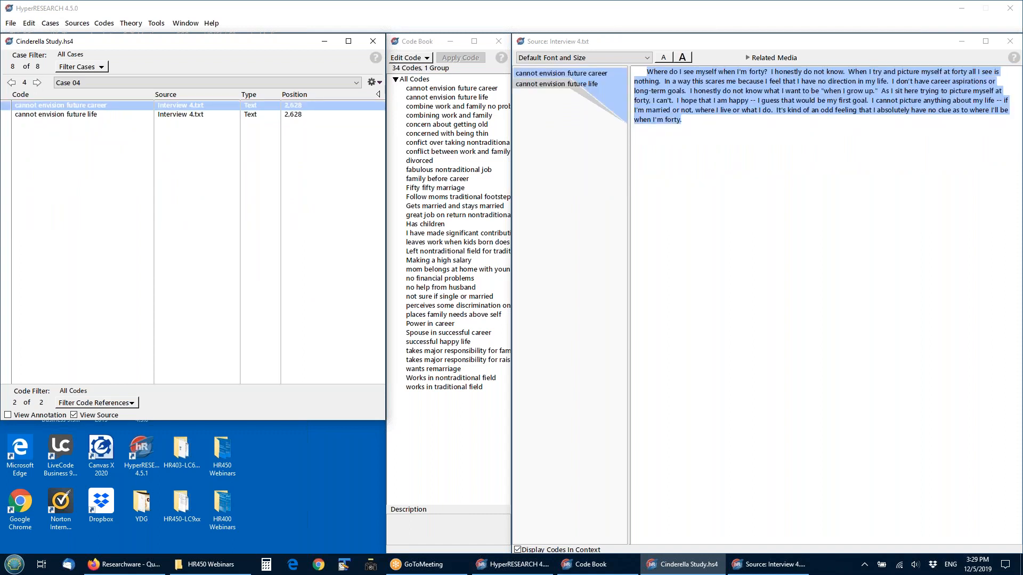
pyautogui.click(37, 83)
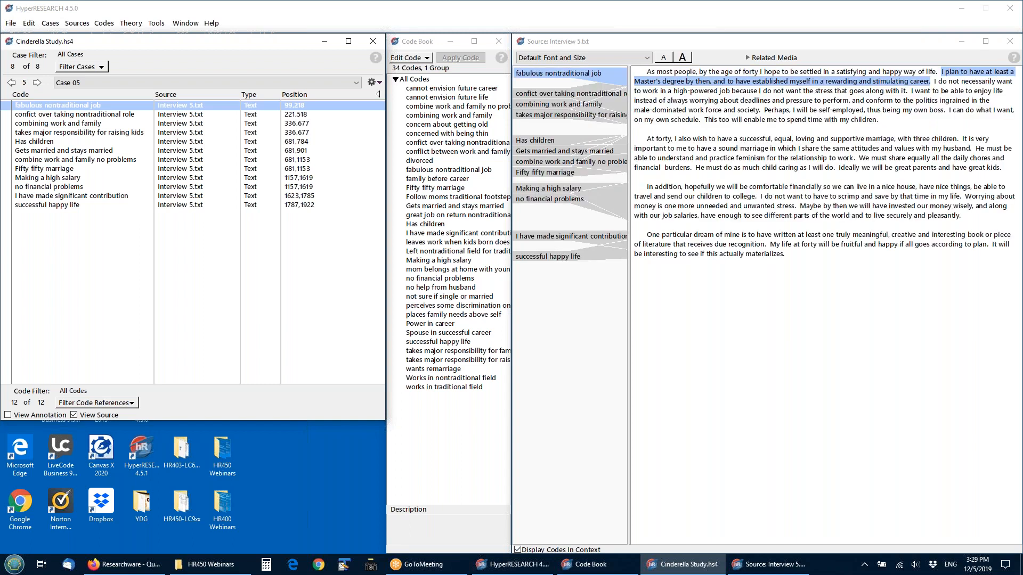
pyautogui.click(38, 83)
pyautogui.click(38, 83)
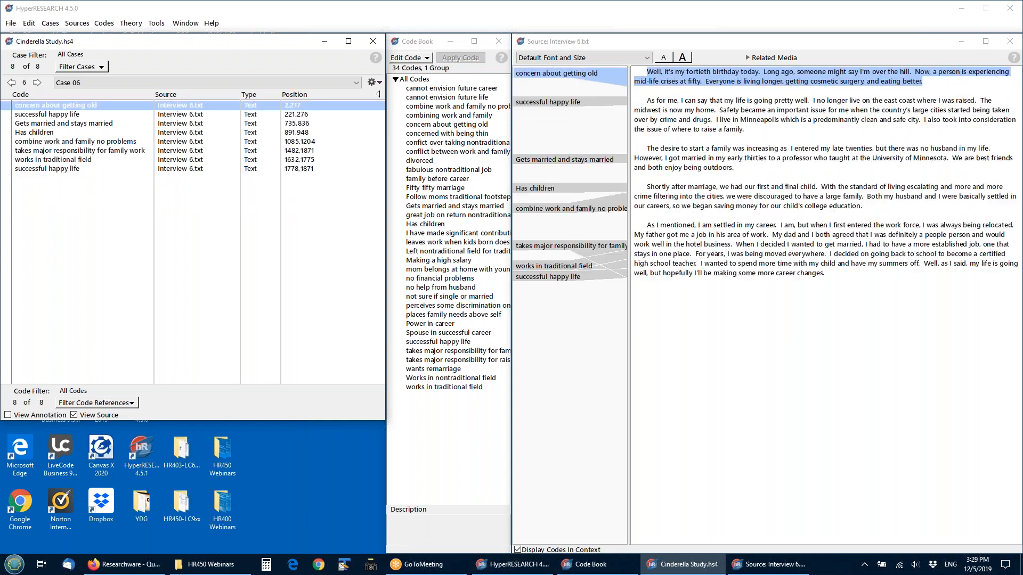
pyautogui.click(32, 105)
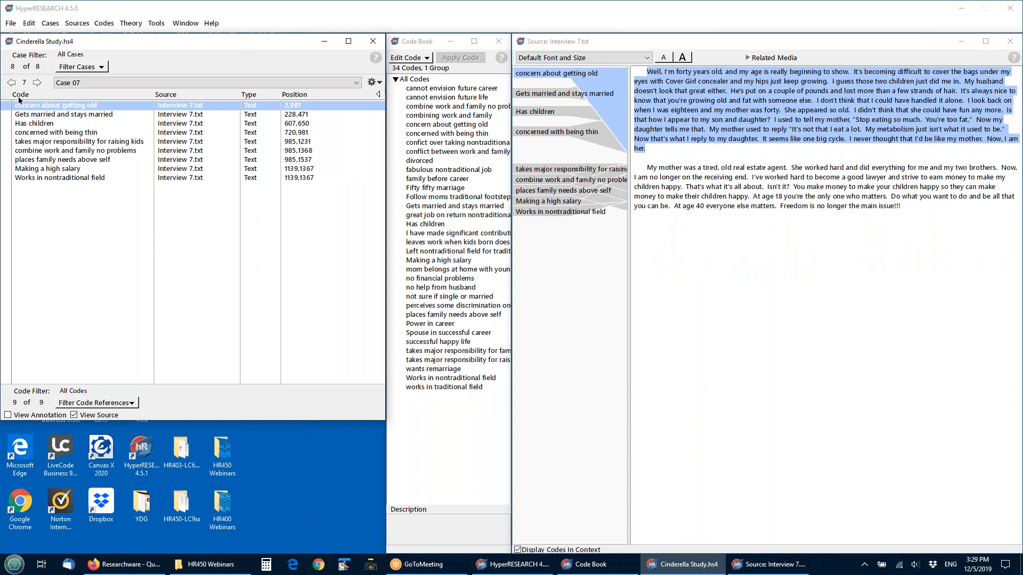
# Step: Jump directly from Case 07 to Case 01 using the list of cases
pyautogui.click(80, 84)
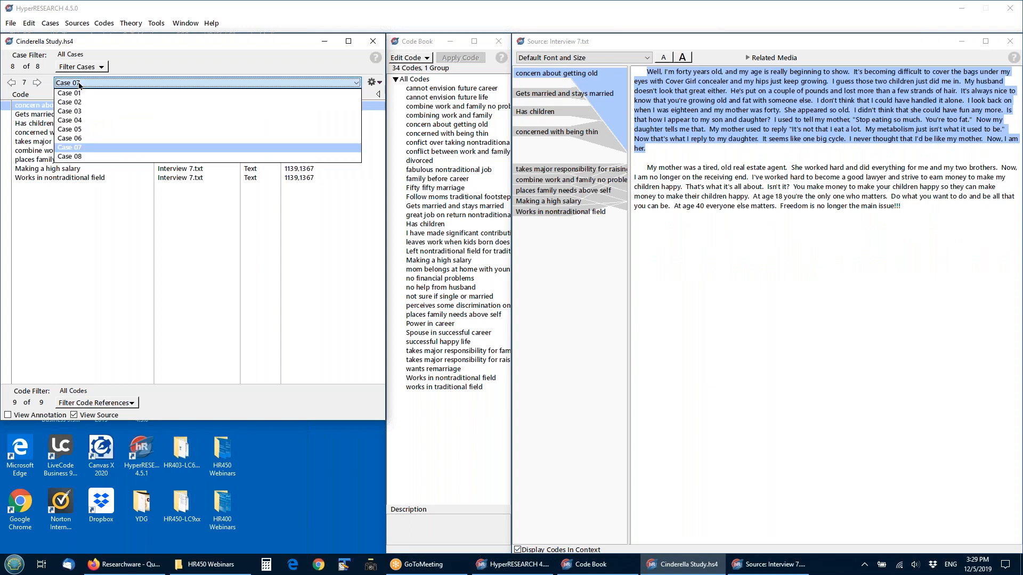
pyautogui.click(80, 84)
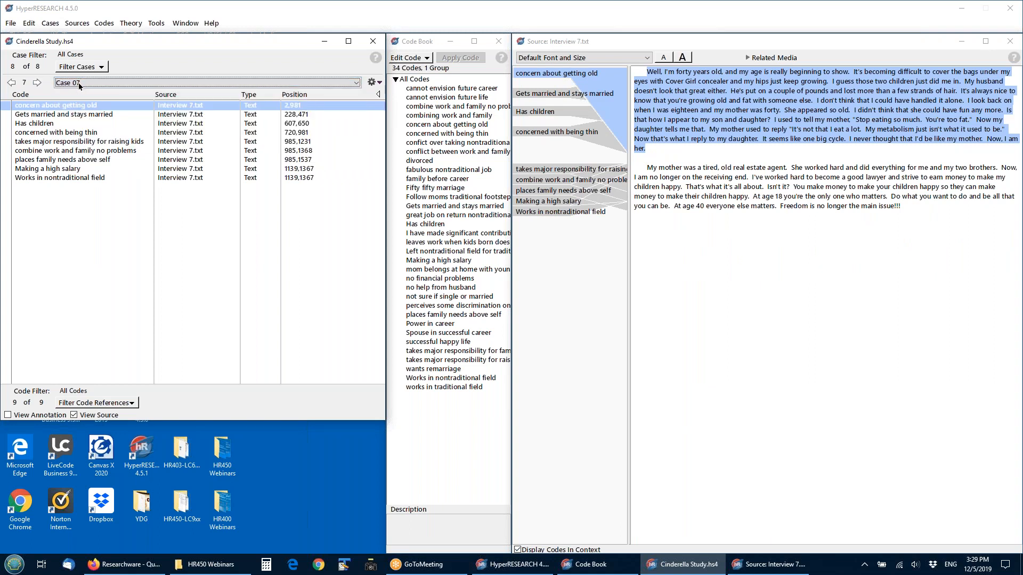
pyautogui.click(80, 83)
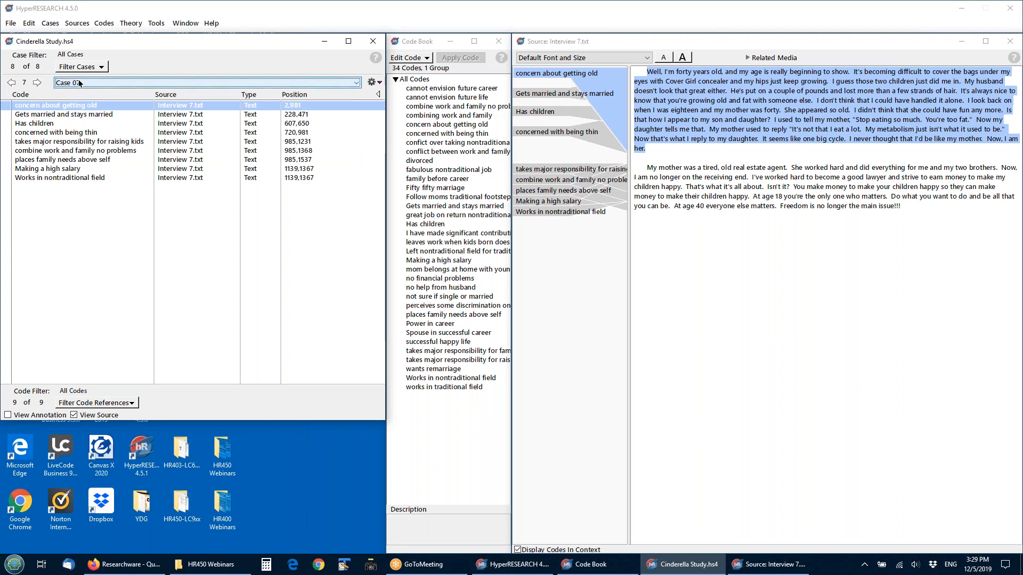
pyautogui.click(80, 93)
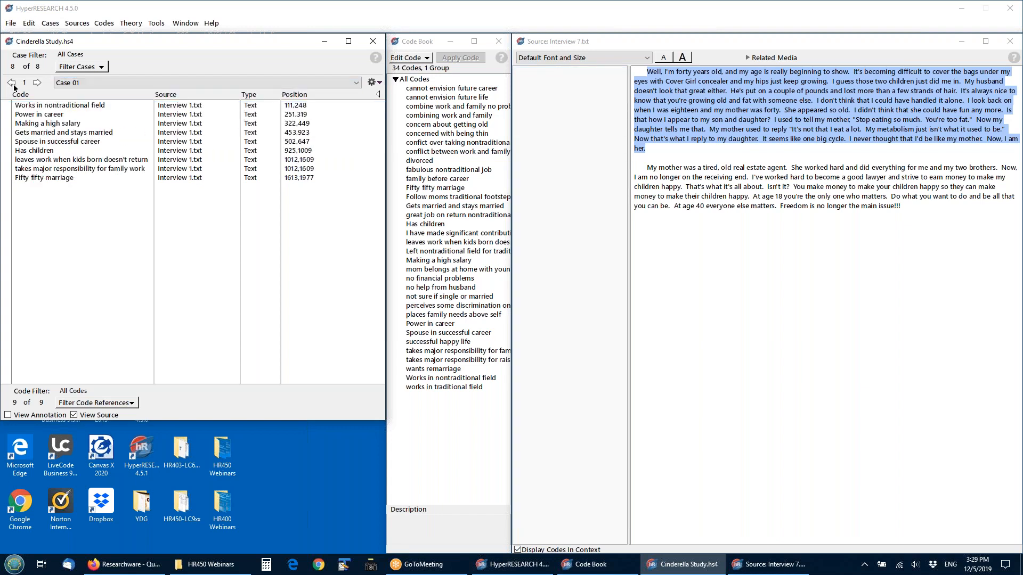
# Step: Step backward through all the cases from Case 01, wrapping around to Case 08, and return forward to Case 01
pyautogui.click(11, 83)
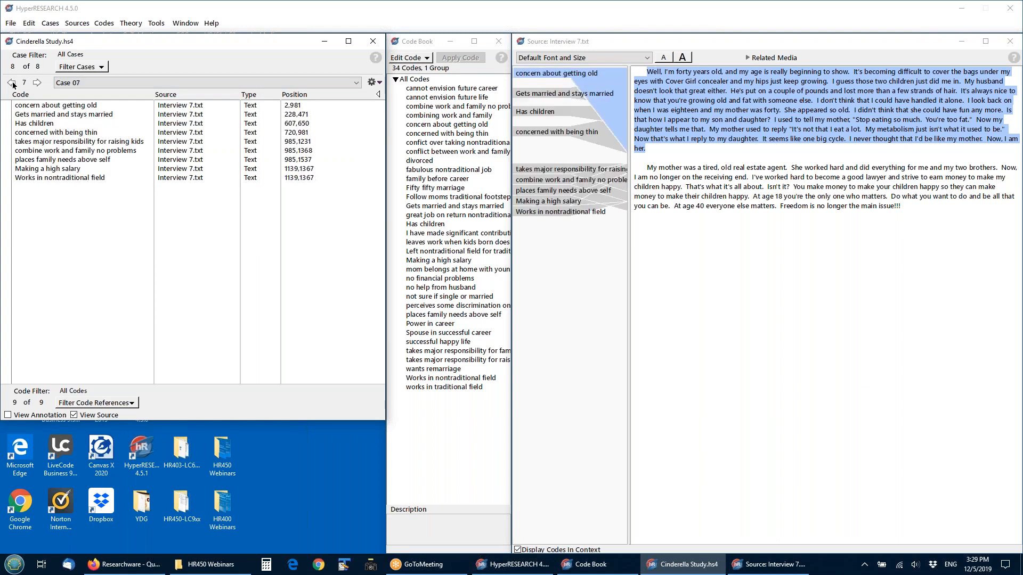
pyautogui.click(12, 83)
pyautogui.click(11, 83)
pyautogui.click(11, 83)
pyautogui.click(12, 83)
pyautogui.click(11, 83)
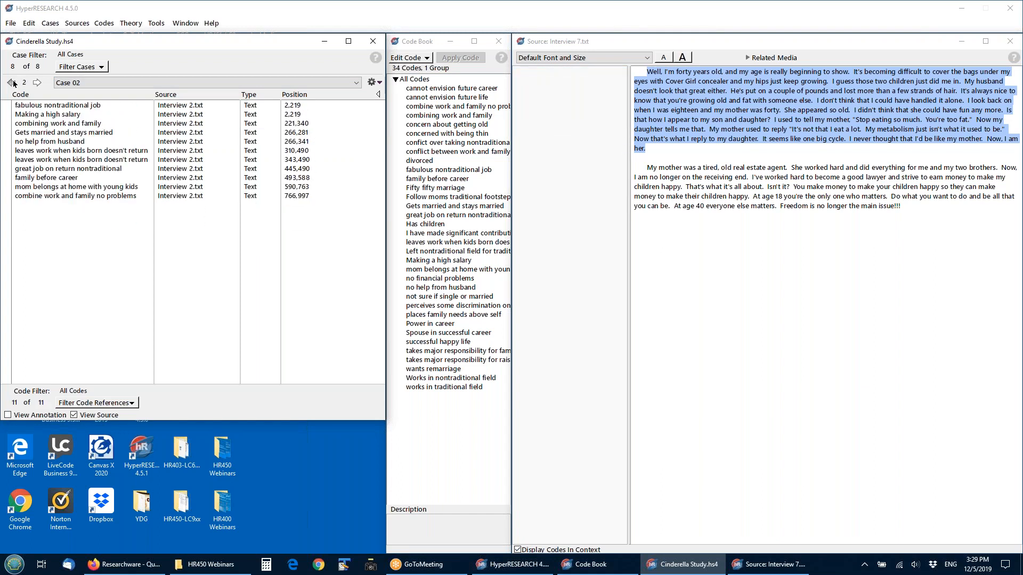
pyautogui.click(12, 83)
pyautogui.click(12, 83)
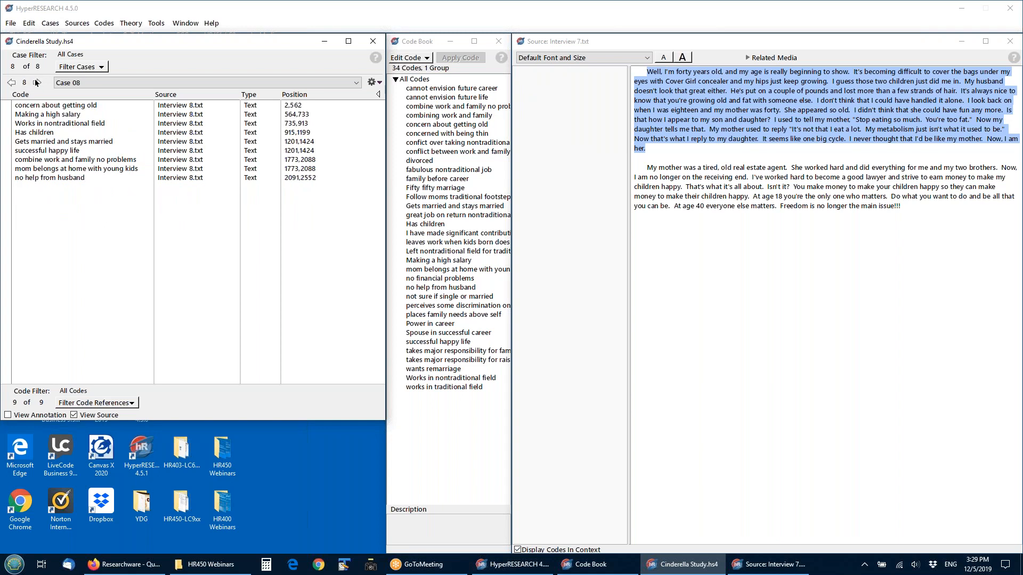
pyautogui.click(36, 82)
# Step: Use Go to Case to jump to Case 08
pyautogui.click(50, 23)
pyautogui.click(51, 23)
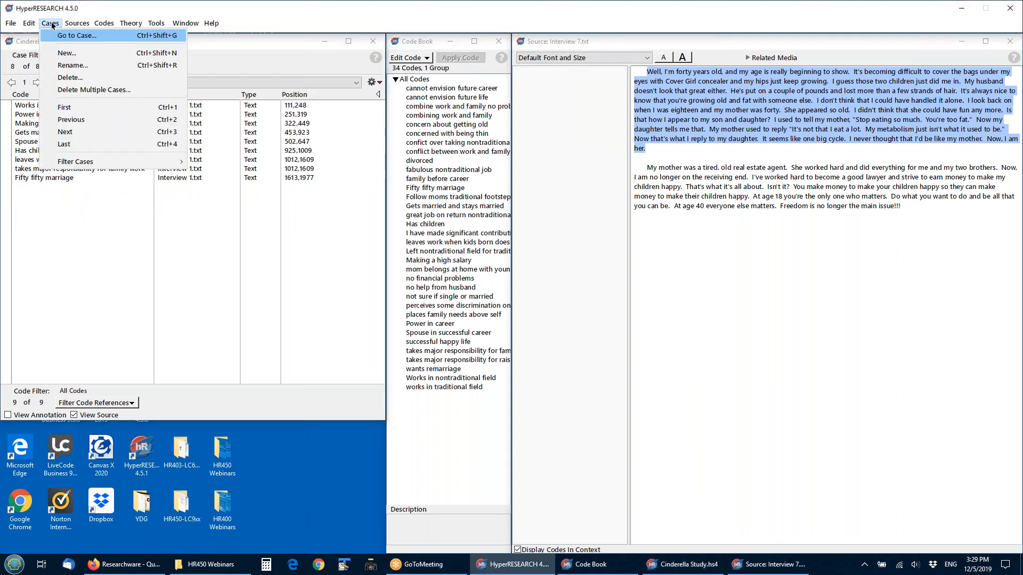
pyautogui.click(58, 34)
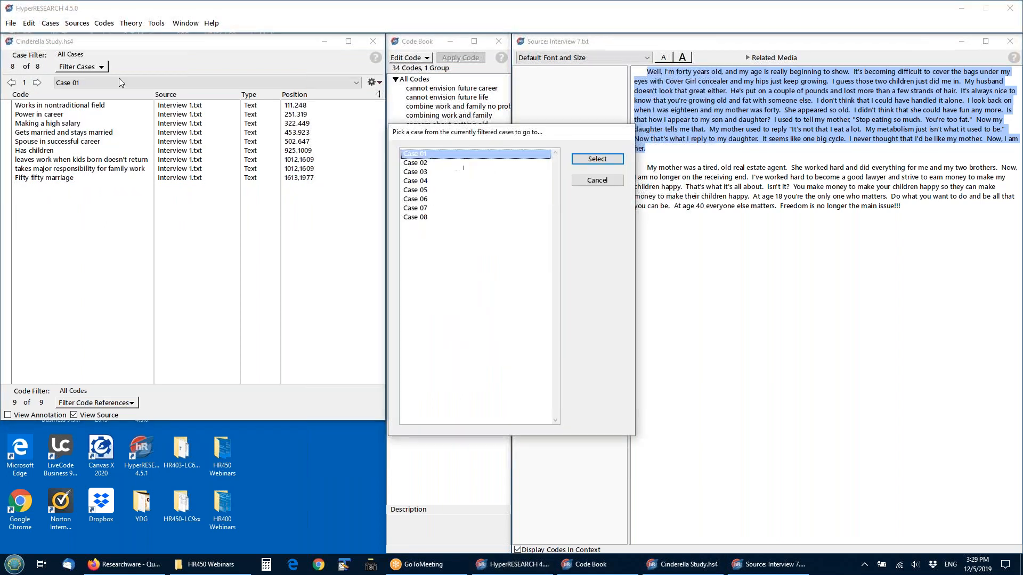
pyautogui.click(431, 219)
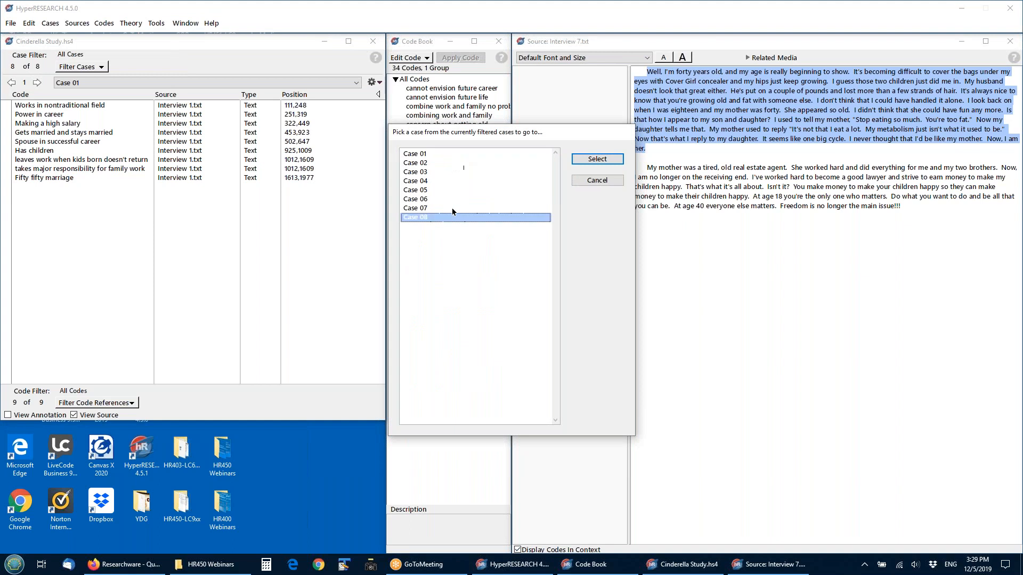
pyautogui.click(580, 159)
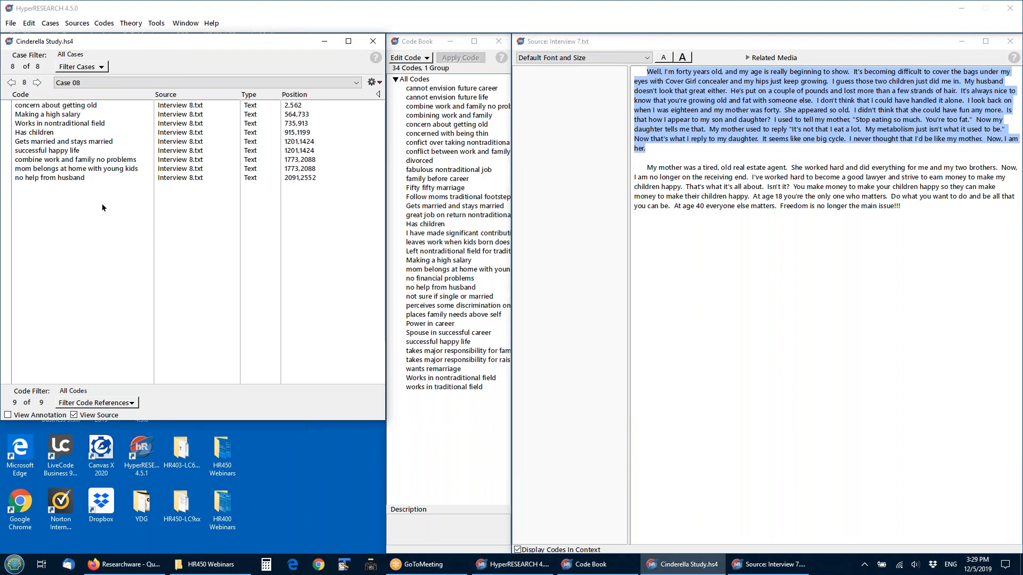
# Step: Advance from Case 08 to the next case, Case 01, and view its "Works in nontraditional field" source passage
pyautogui.click(50, 23)
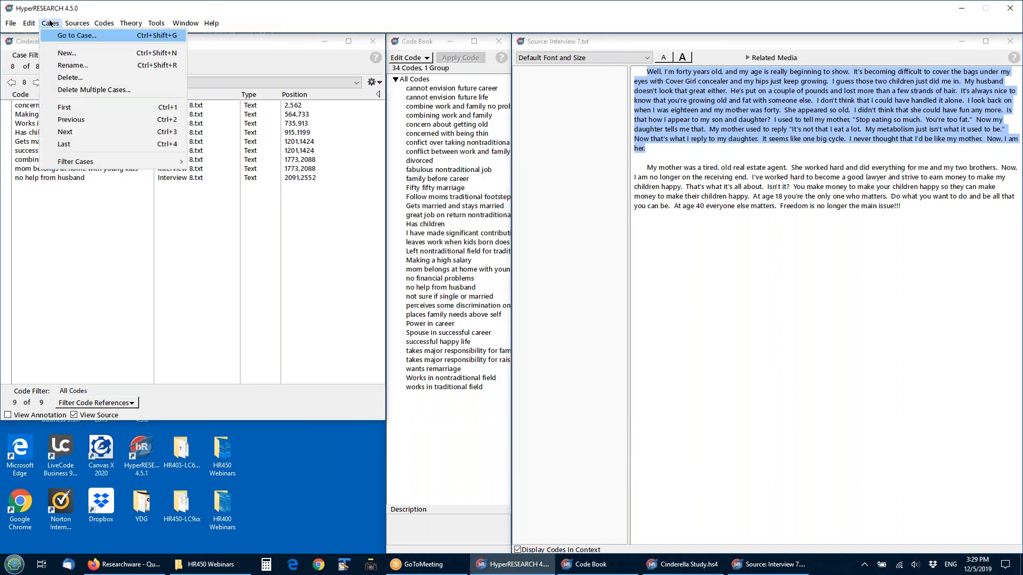
pyautogui.click(75, 133)
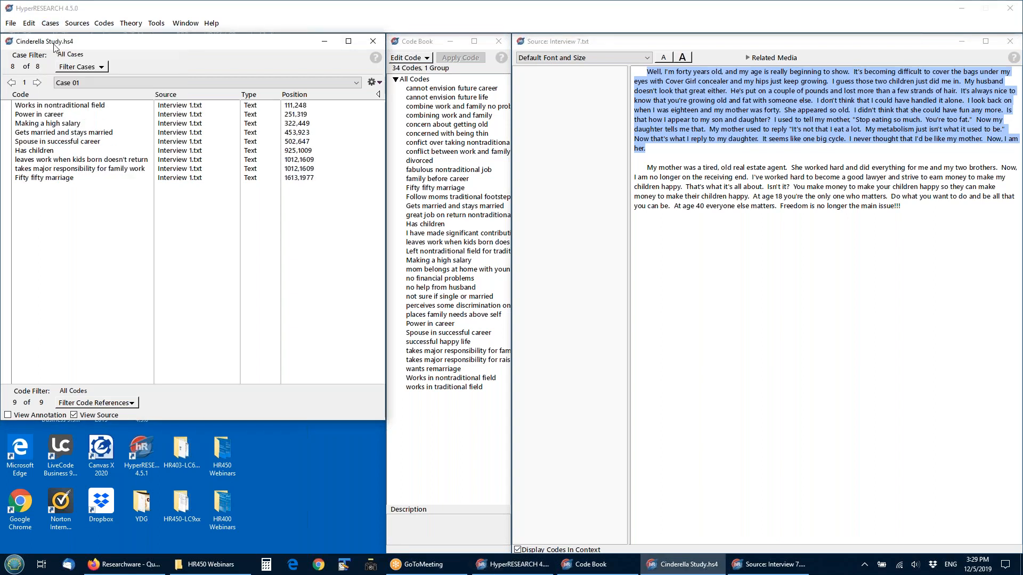
pyautogui.click(50, 23)
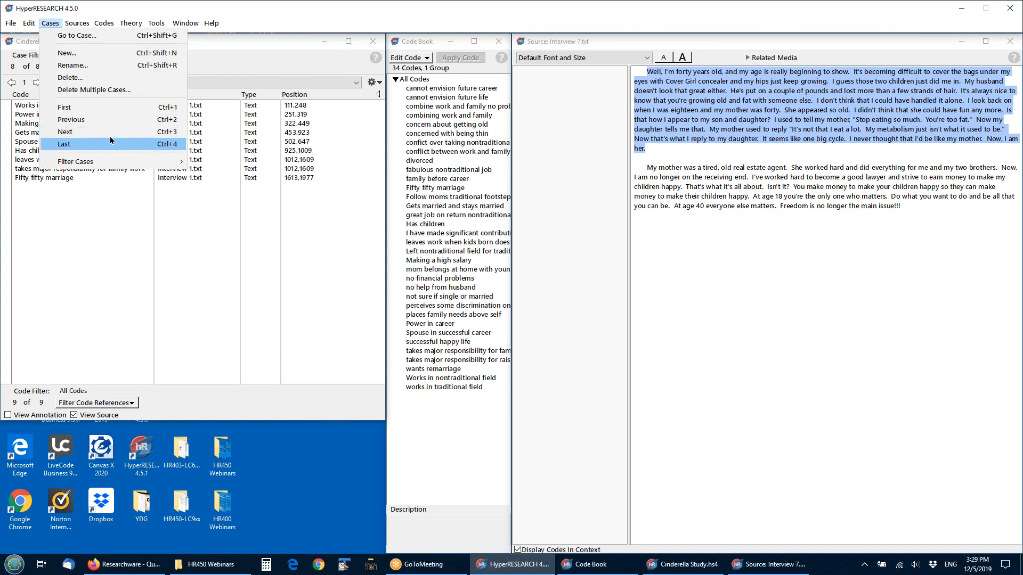
pyautogui.click(51, 24)
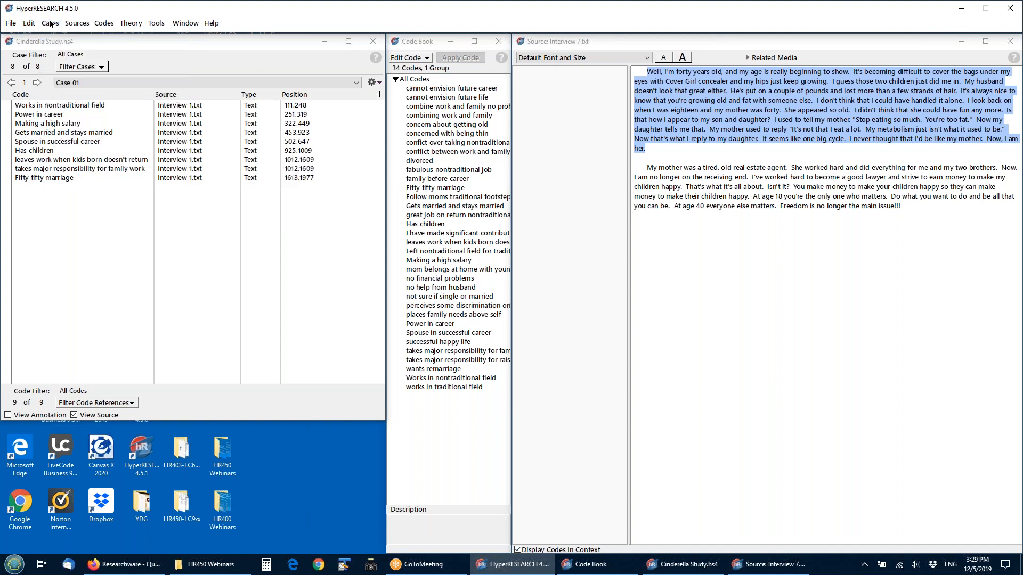
pyautogui.click(55, 106)
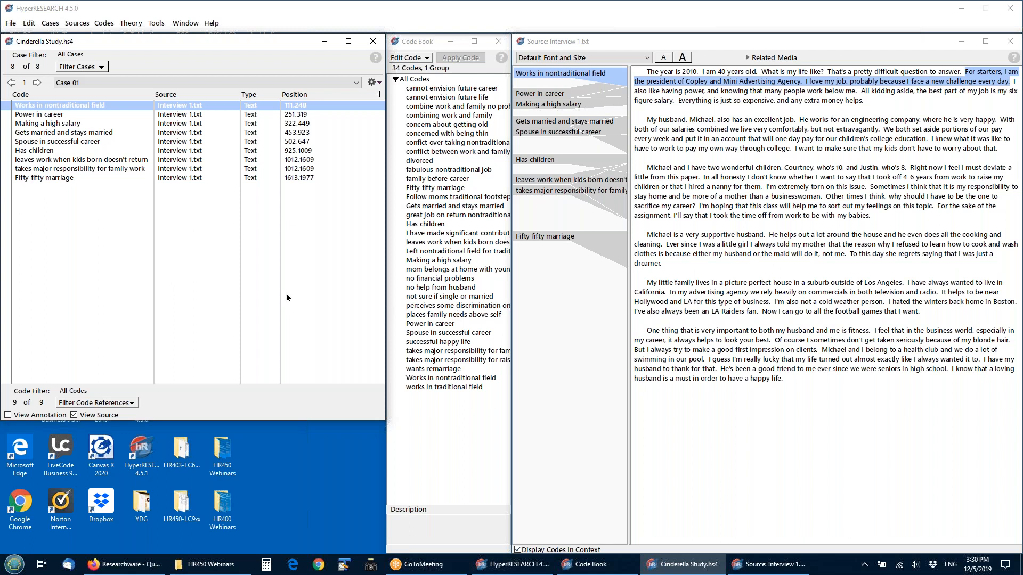
pyautogui.click(103, 23)
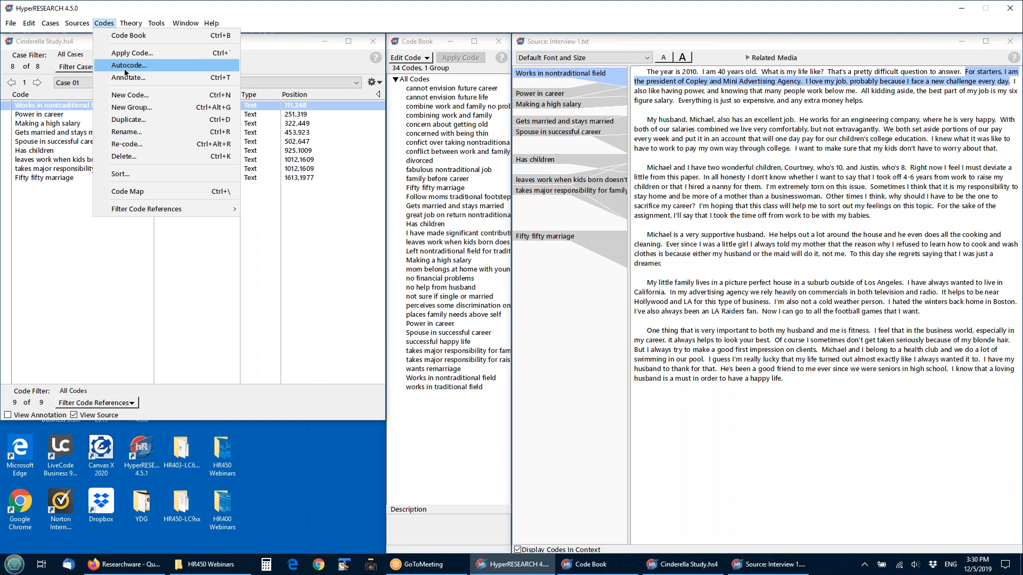
pyautogui.click(111, 24)
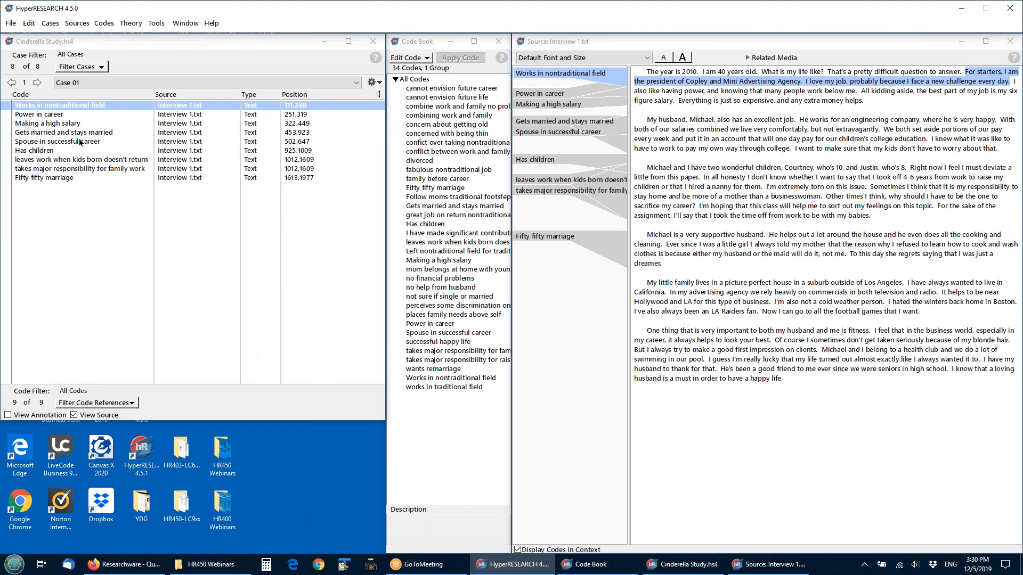
# Step: Start a new blank study, discarding unsaved changes to the Cinderella Study
pyautogui.click(11, 24)
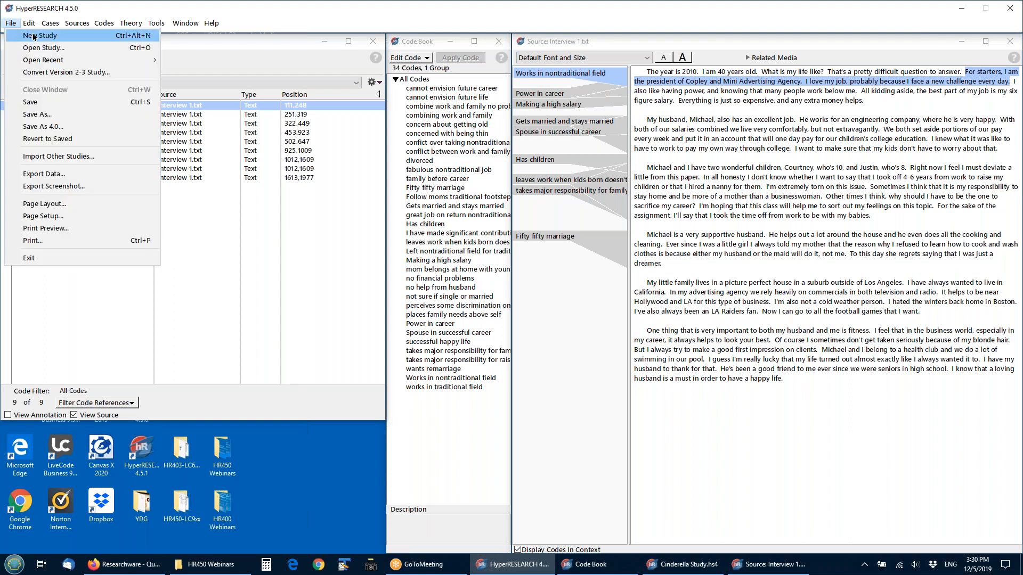
pyautogui.click(33, 37)
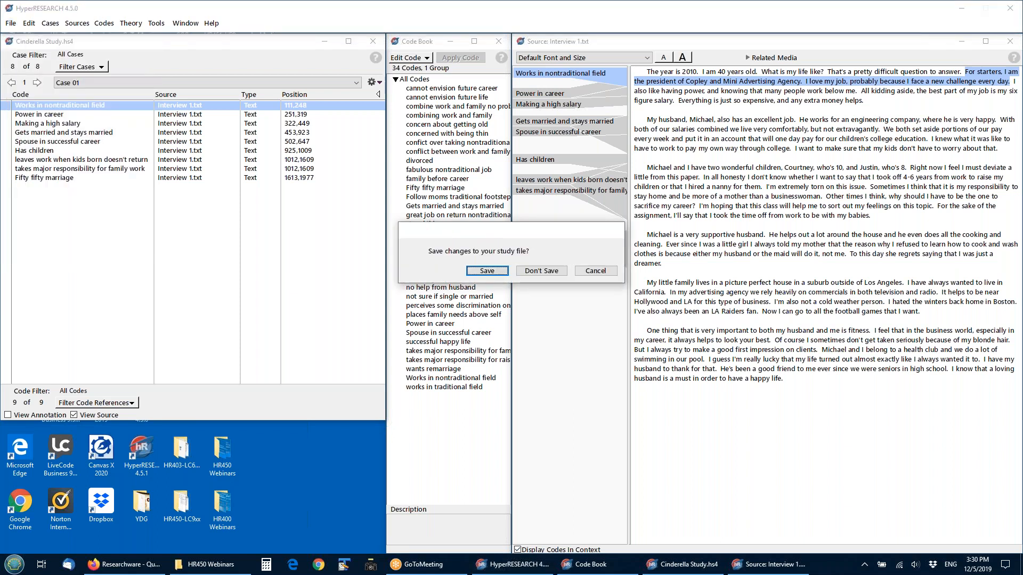
pyautogui.click(542, 271)
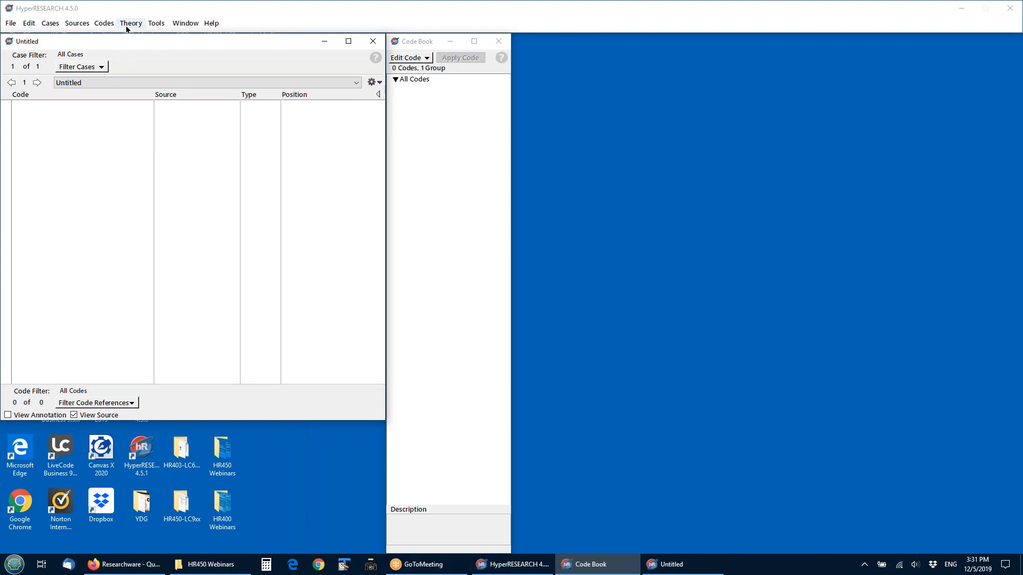
pyautogui.click(154, 25)
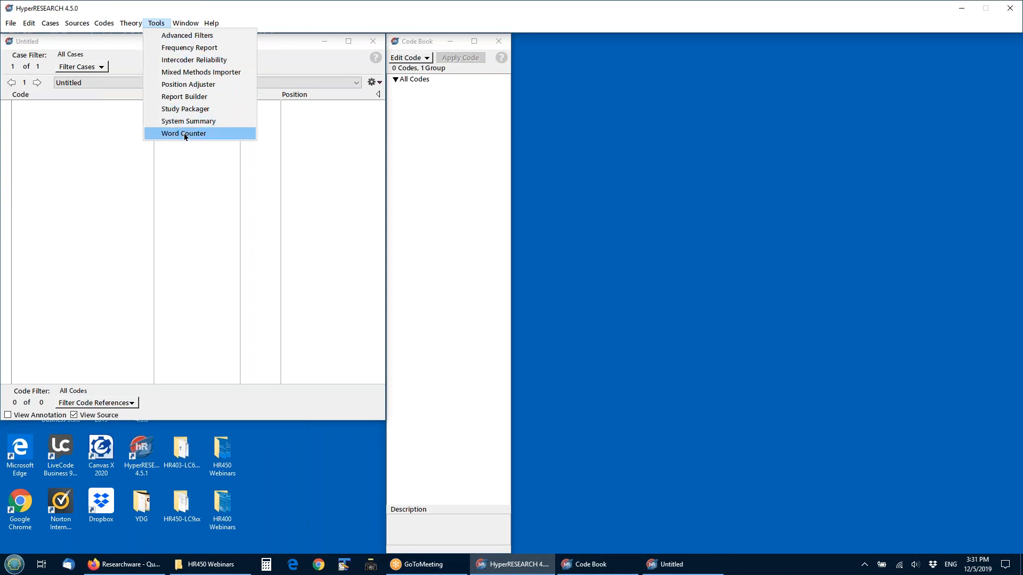
pyautogui.click(156, 23)
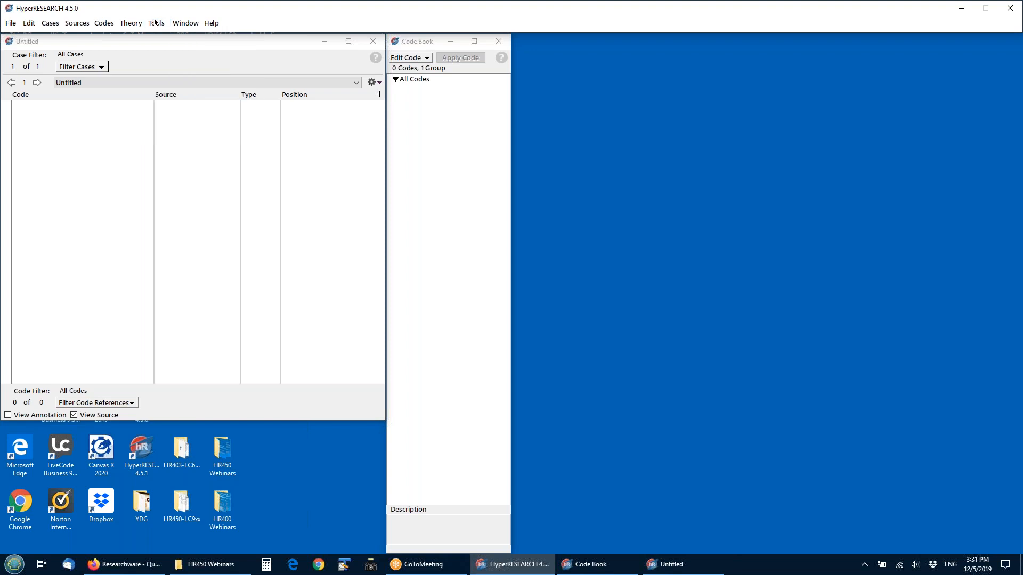
# Step: Add all source files from the Cinderella Study-1 folder to the new study's Sources List
pyautogui.click(77, 23)
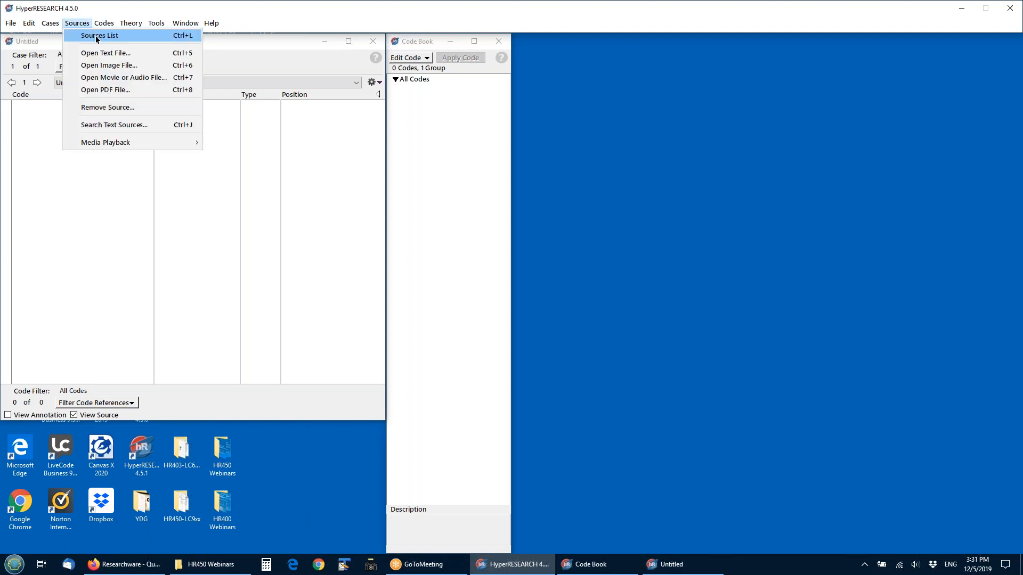
pyautogui.click(97, 38)
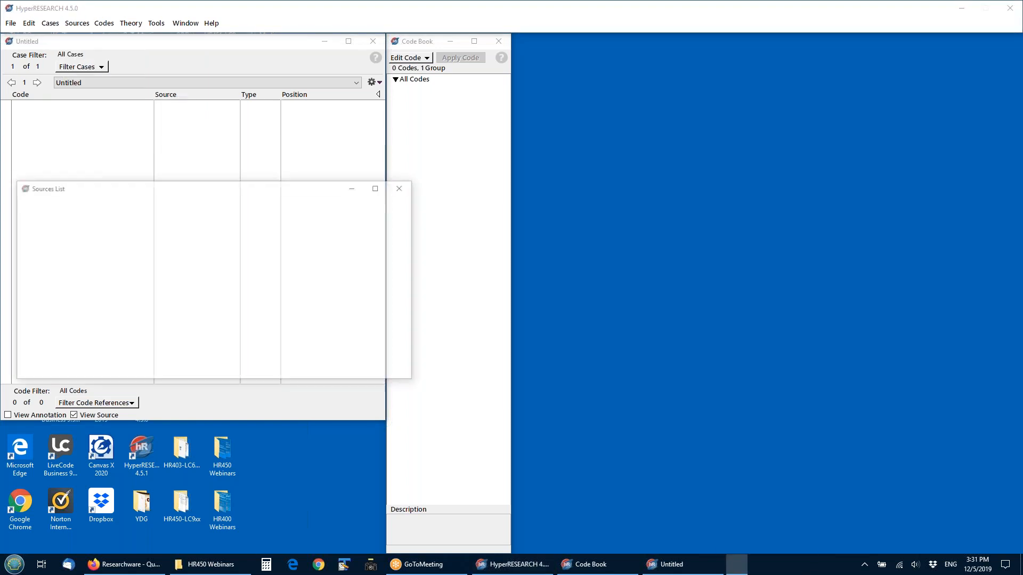
pyautogui.click(66, 209)
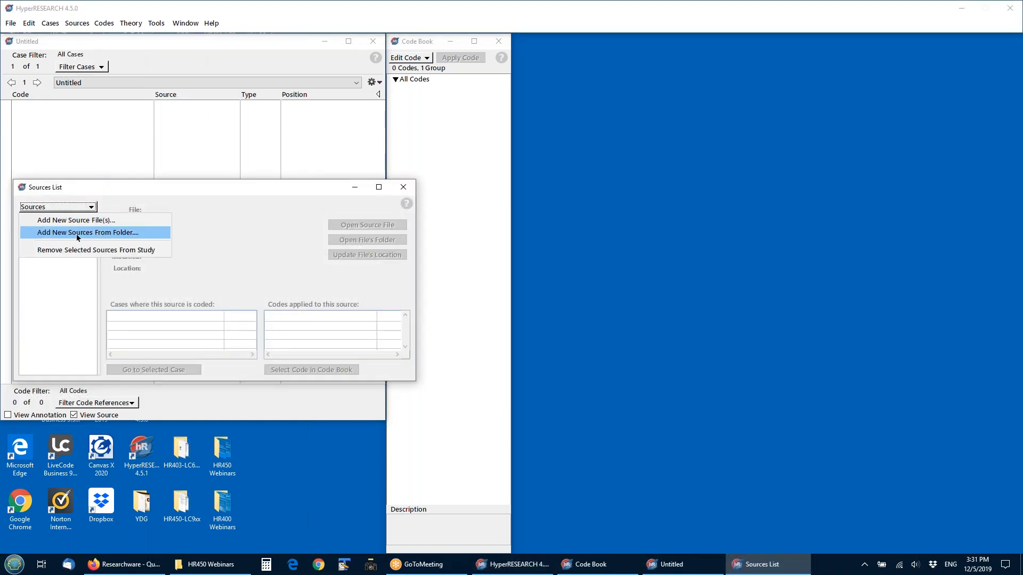
pyautogui.click(77, 233)
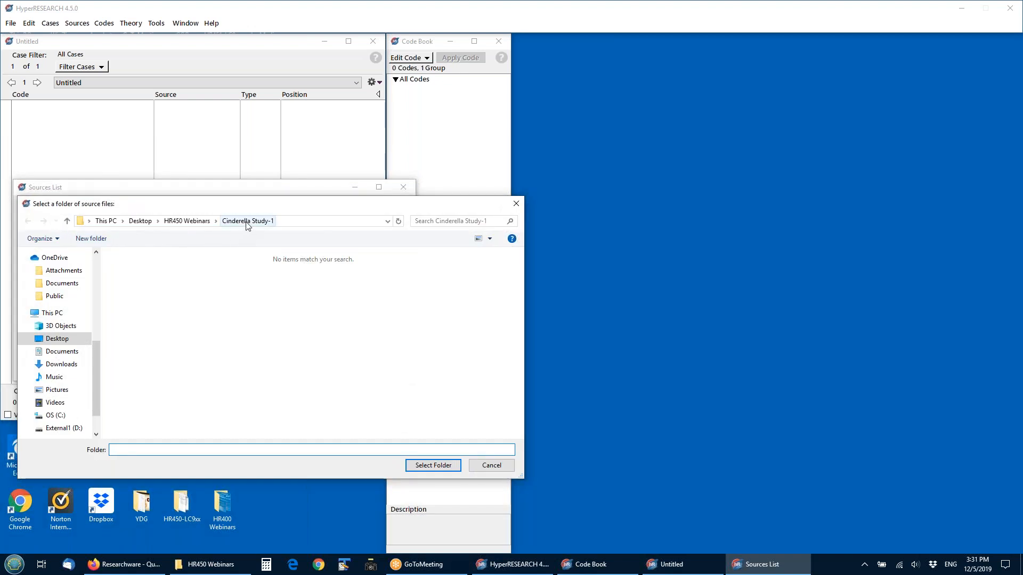
pyautogui.click(247, 221)
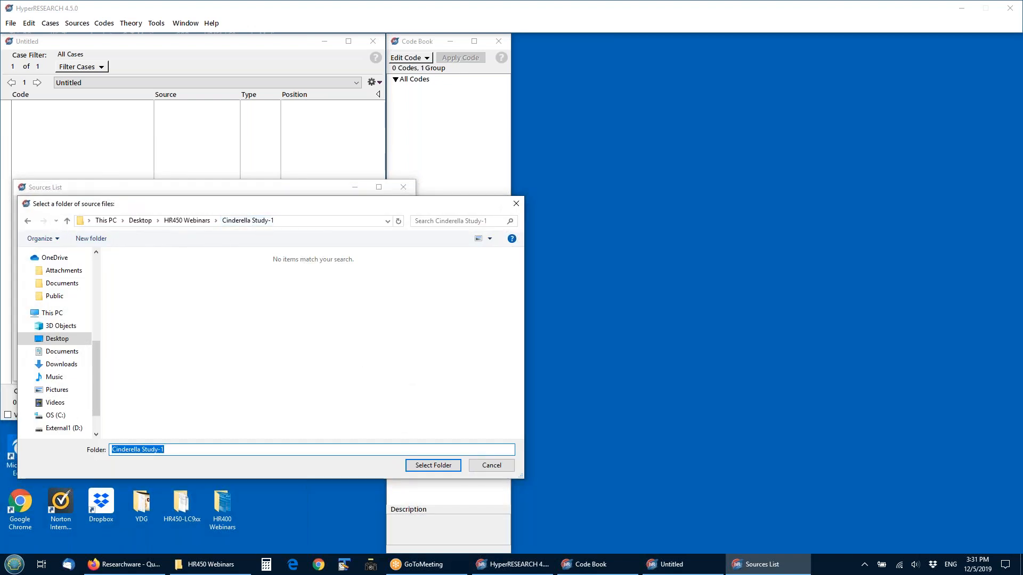
pyautogui.click(433, 467)
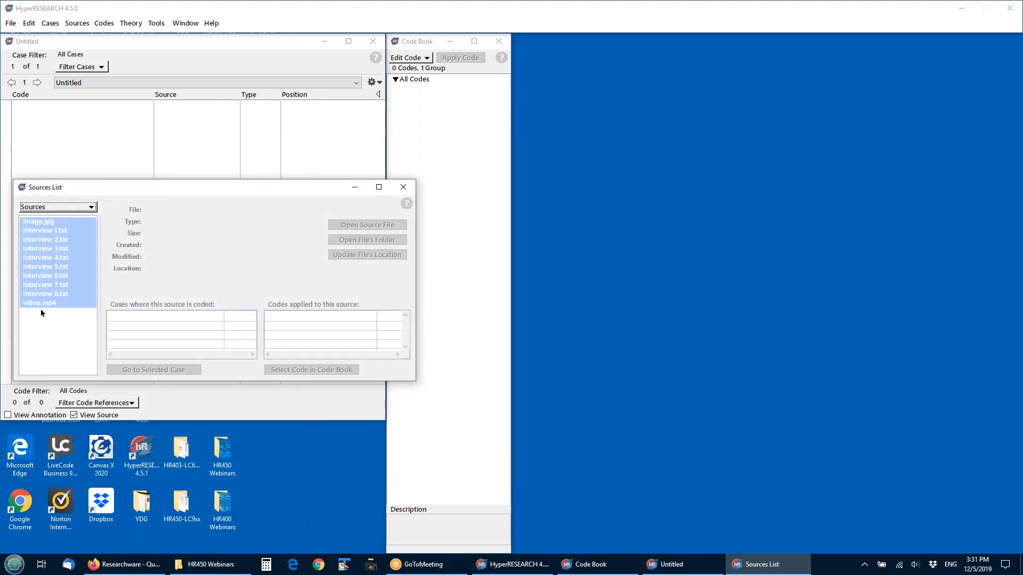
# Step: Remove image.jpg and video.mp4 from the study's sources, check the details of Interview 1.txt, and close the Sources List
pyautogui.click(40, 222)
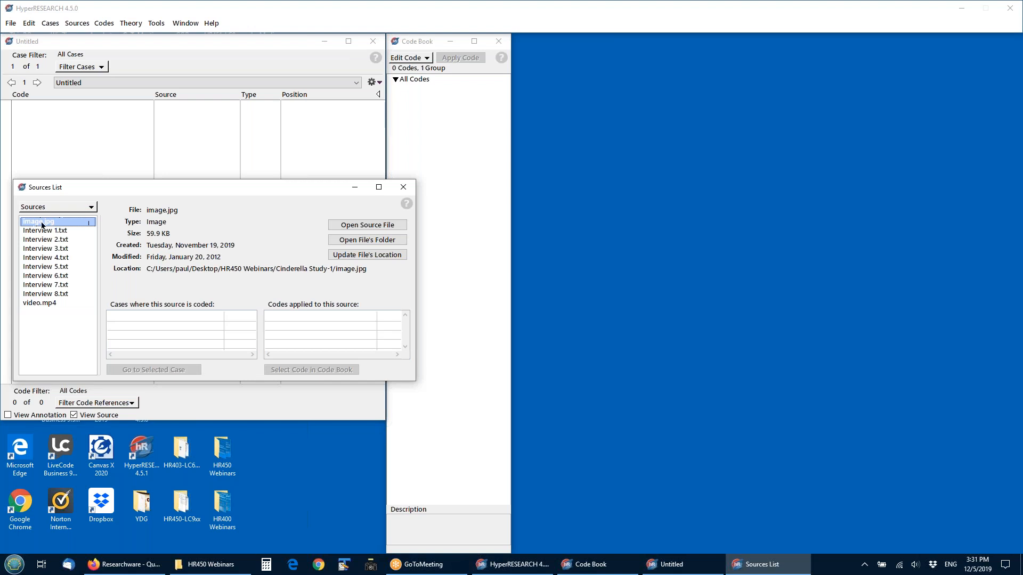
pyautogui.click(52, 210)
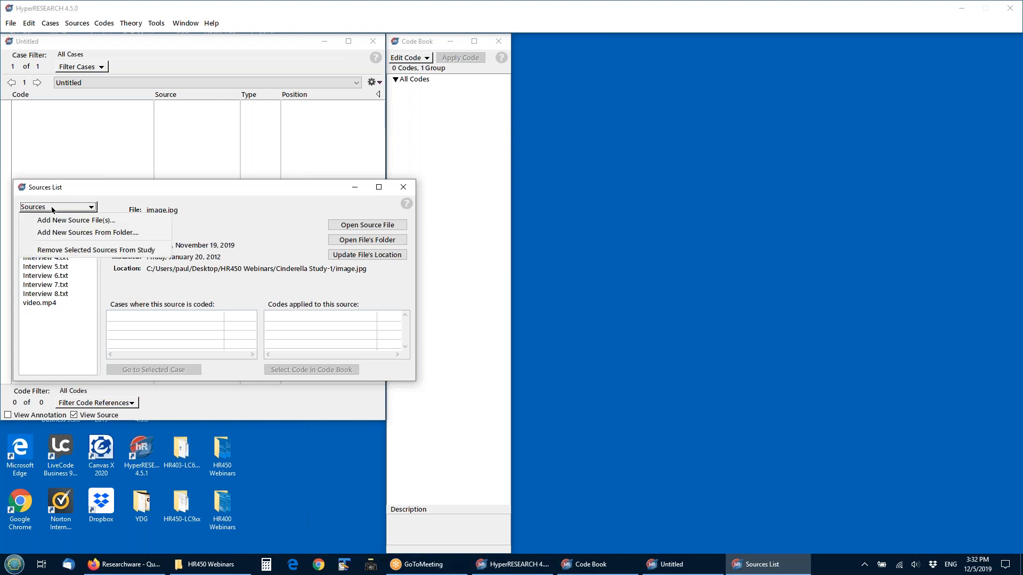
pyautogui.click(69, 248)
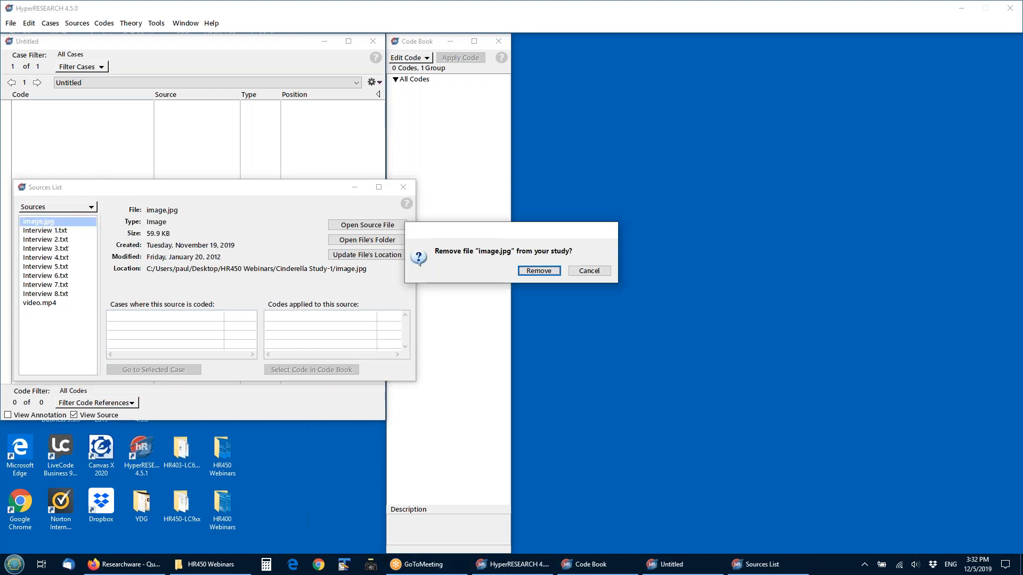
pyautogui.click(539, 271)
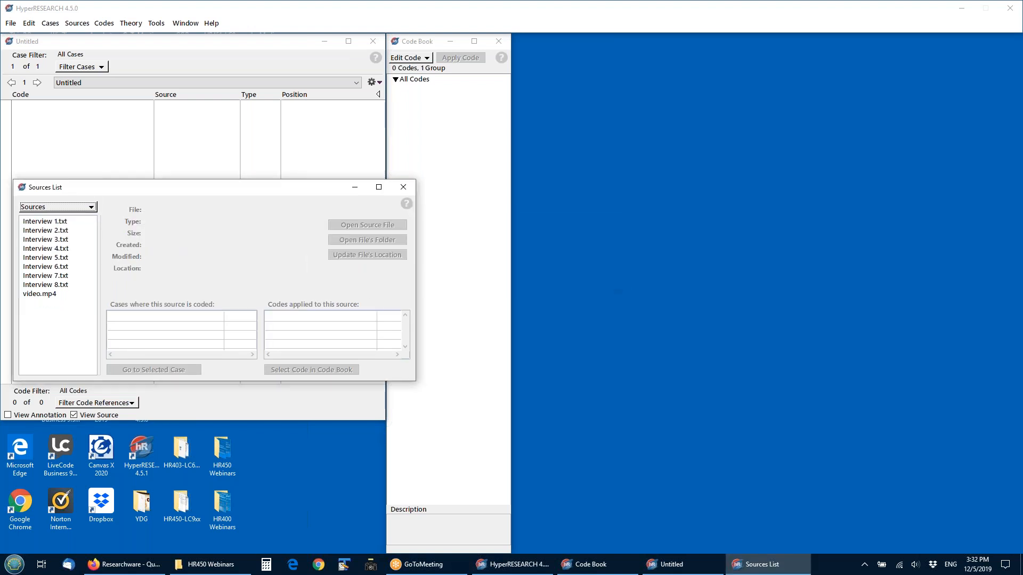
pyautogui.click(48, 294)
pyautogui.click(47, 209)
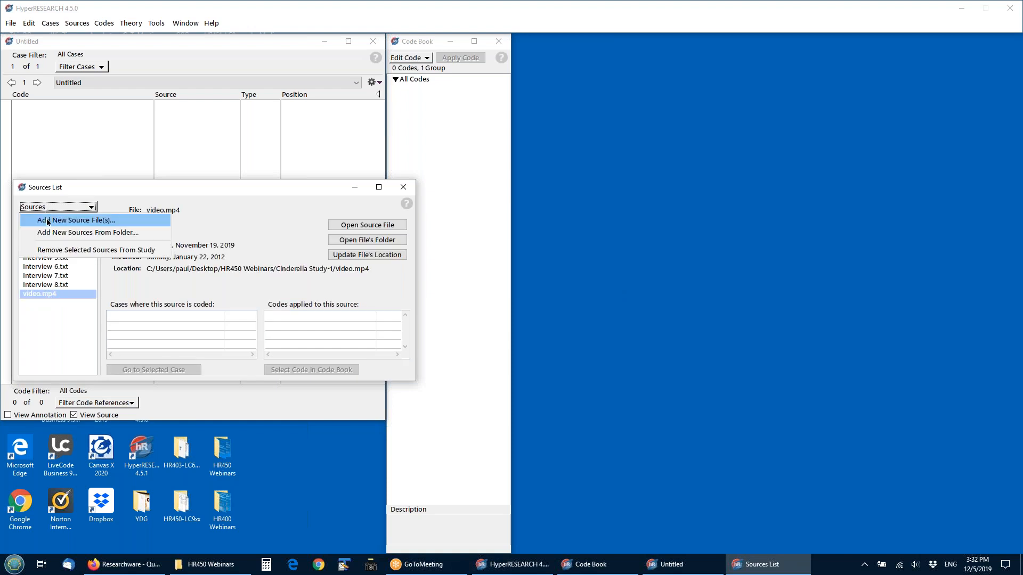
pyautogui.click(60, 250)
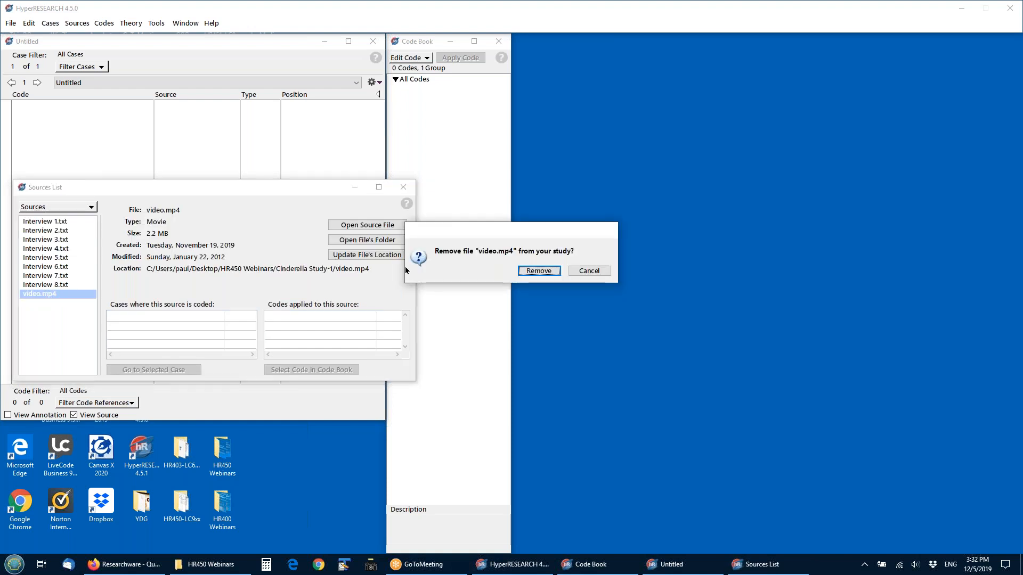
pyautogui.click(539, 271)
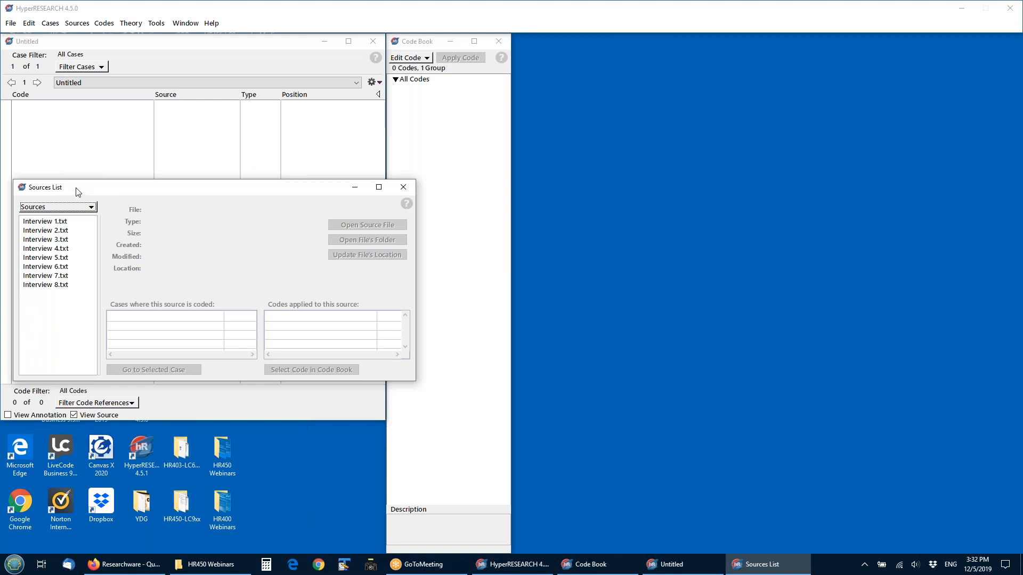
pyautogui.click(51, 222)
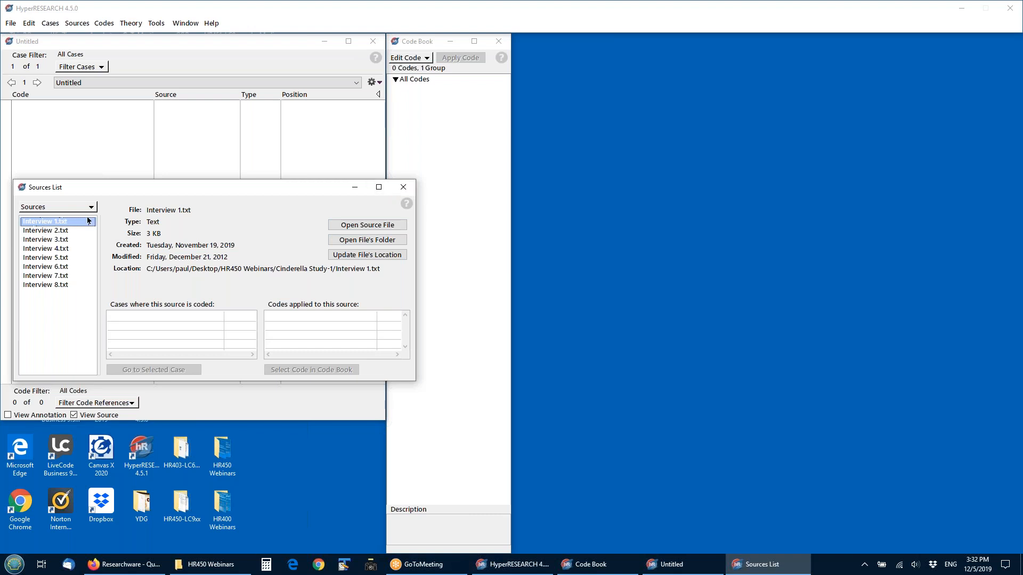
pyautogui.click(404, 186)
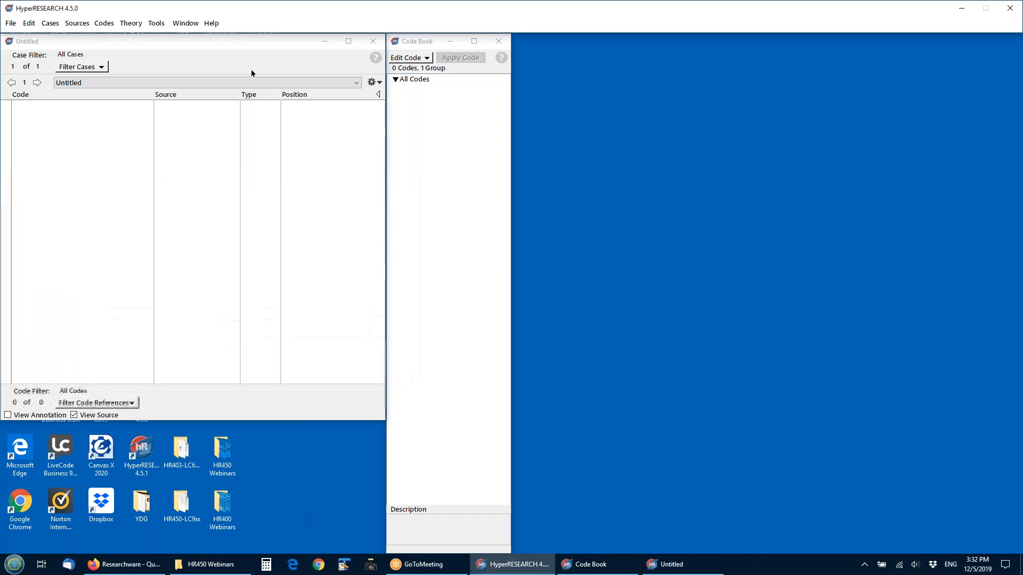
# Step: Run the Word Counter on the interview sources and examine the results as a word cloud and as a word list
pyautogui.click(157, 23)
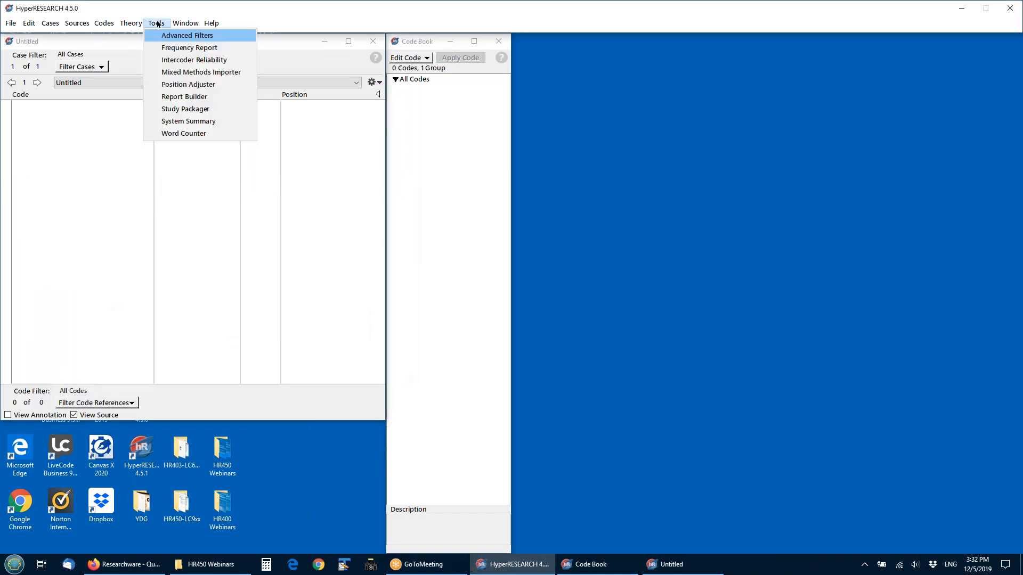
pyautogui.click(176, 133)
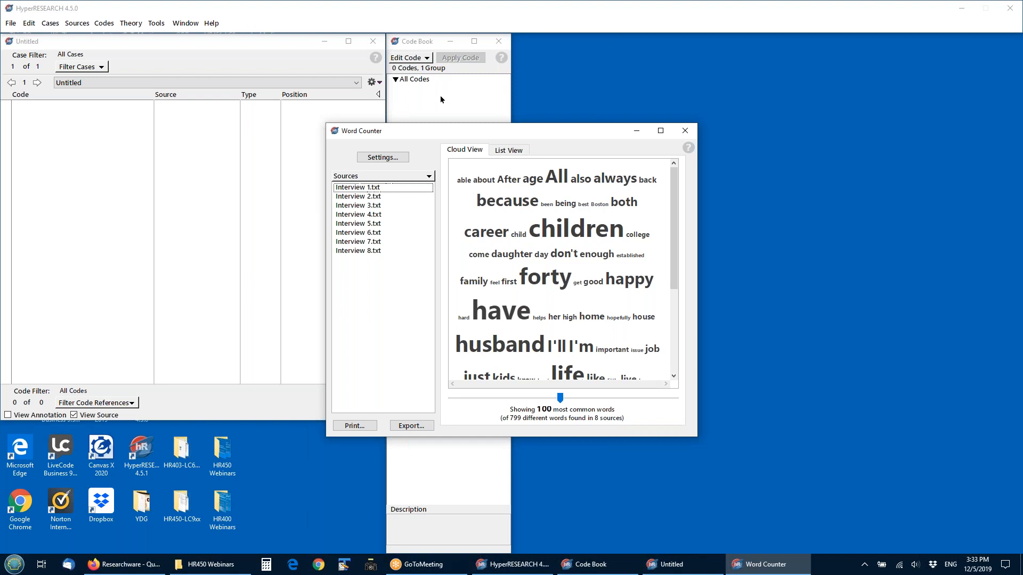
pyautogui.click(509, 152)
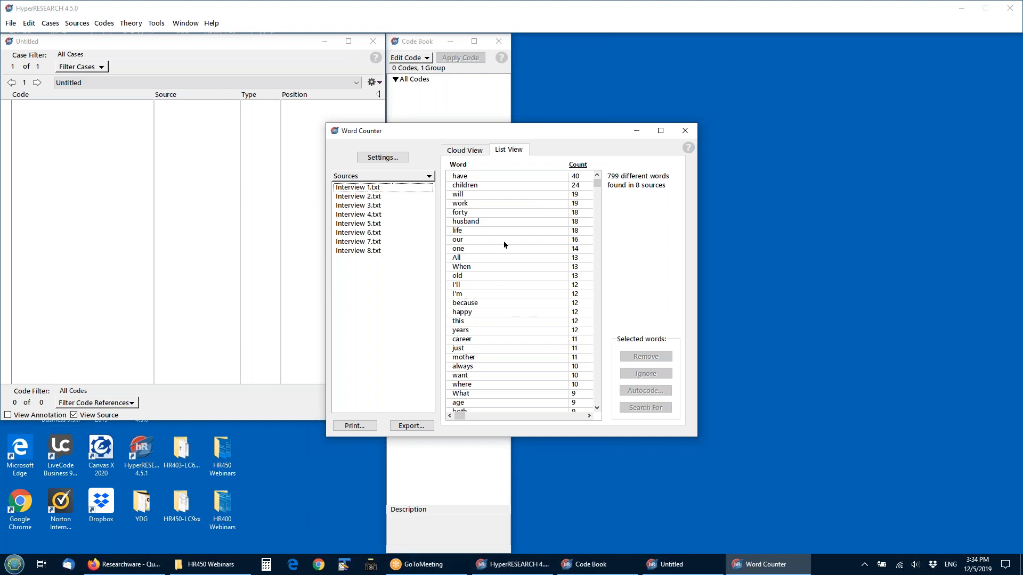
pyautogui.click(686, 132)
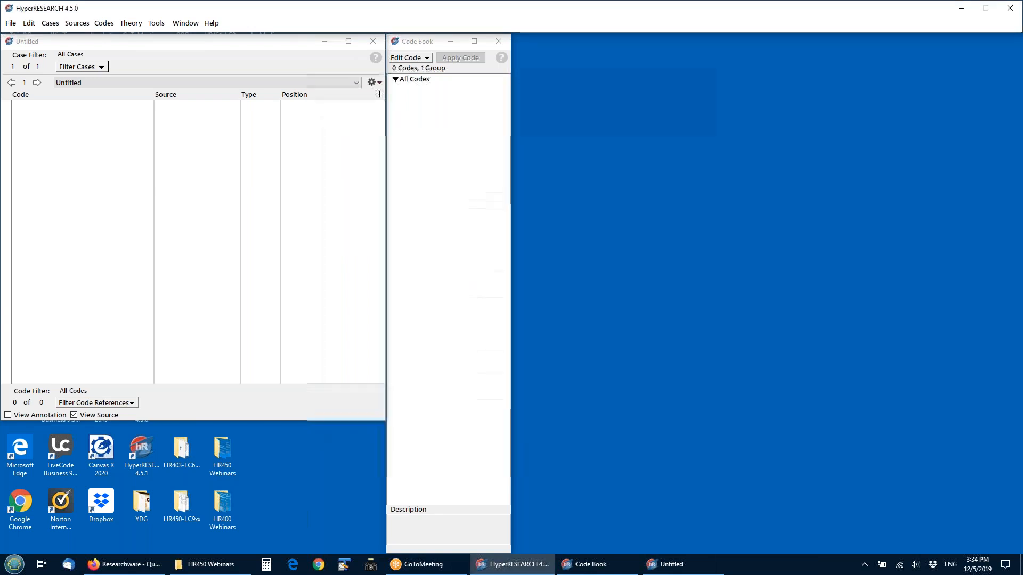
# Step: Open Cinderella Study.hs4 from the Cinderella Study-1 folder without saving the untitled study
pyautogui.click(9, 23)
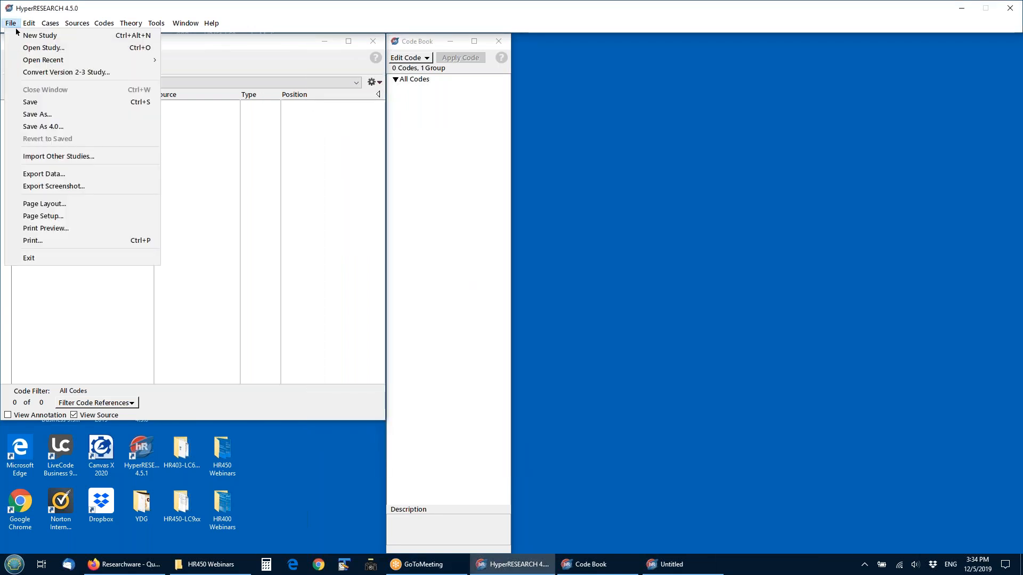
pyautogui.click(43, 47)
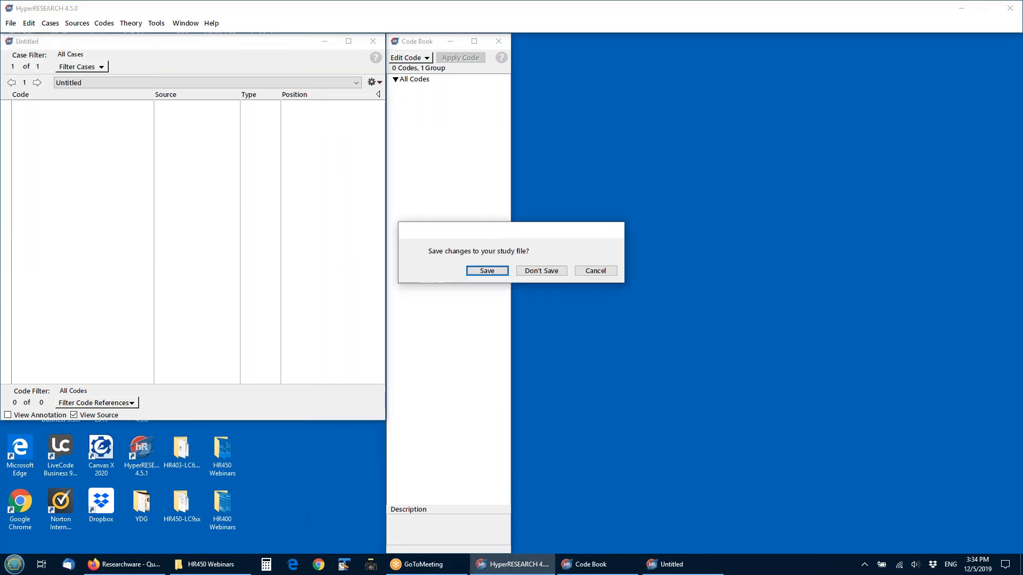
pyautogui.click(534, 273)
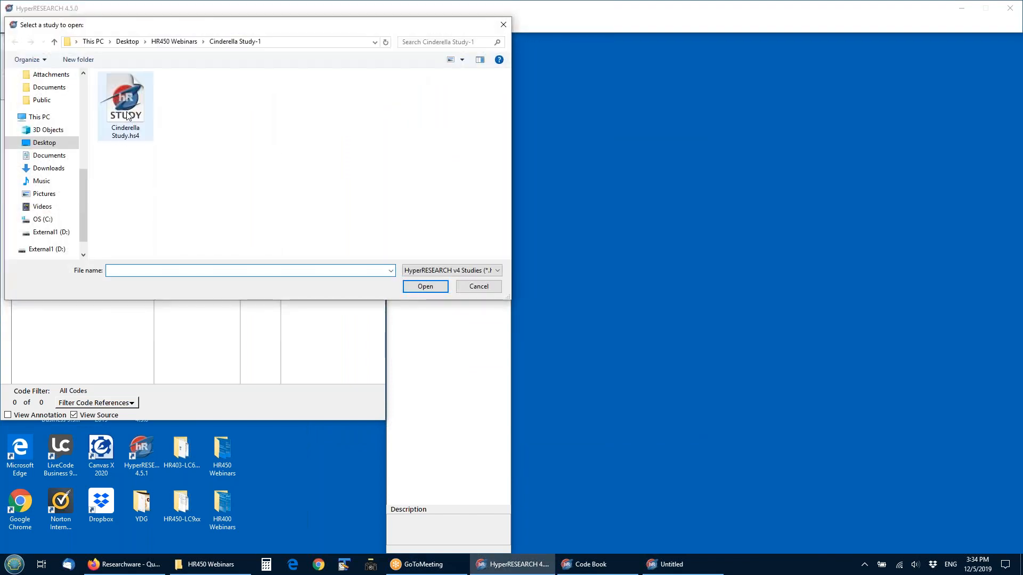
pyautogui.doubleClick(141, 126)
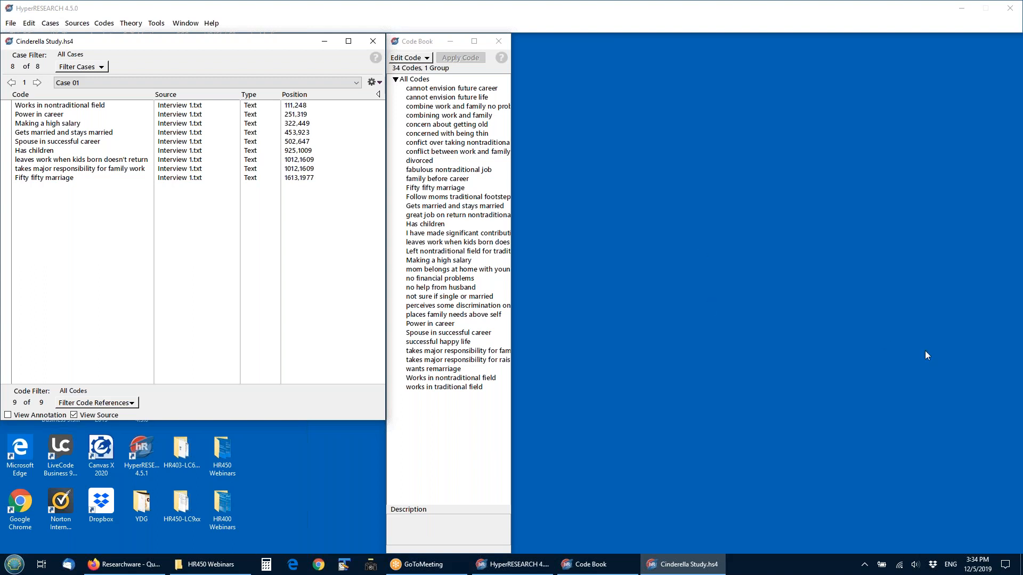
pyautogui.click(997, 408)
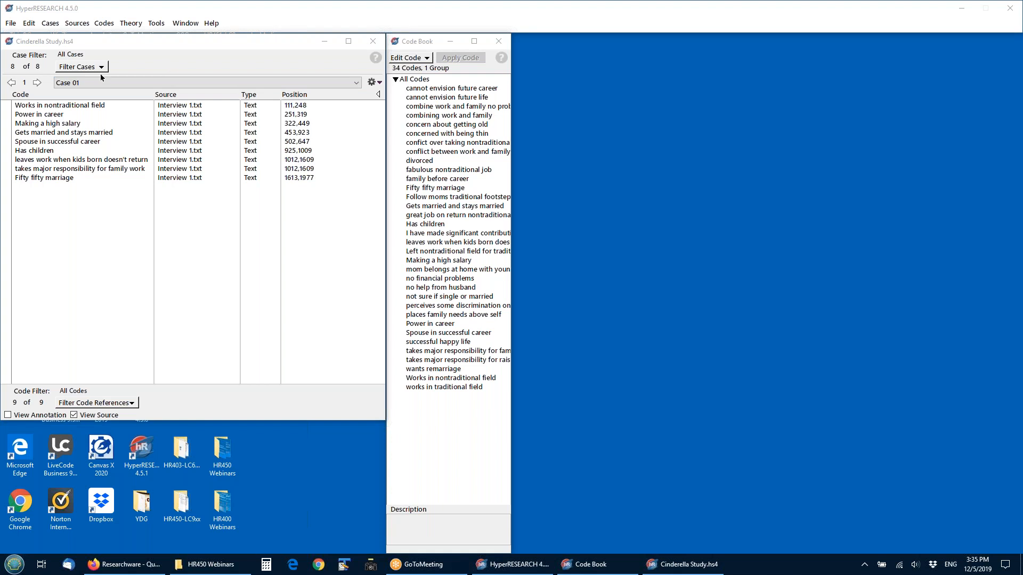
pyautogui.click(157, 24)
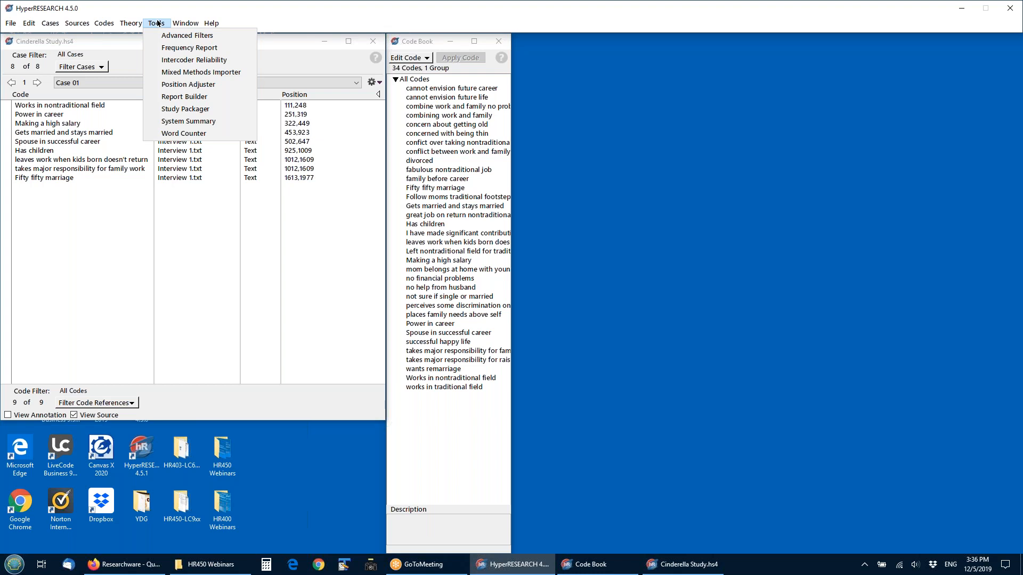
pyautogui.click(158, 23)
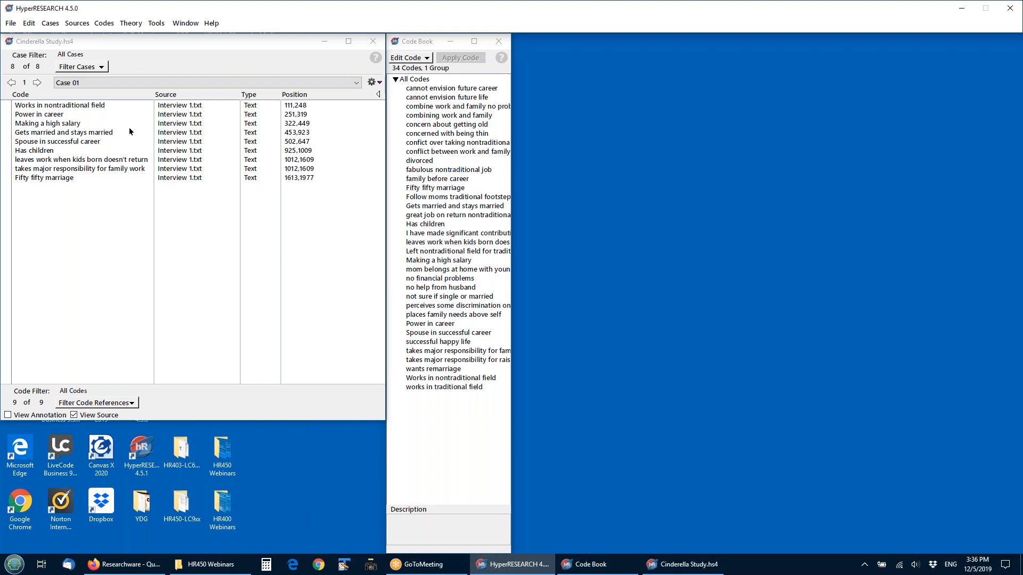
pyautogui.click(80, 68)
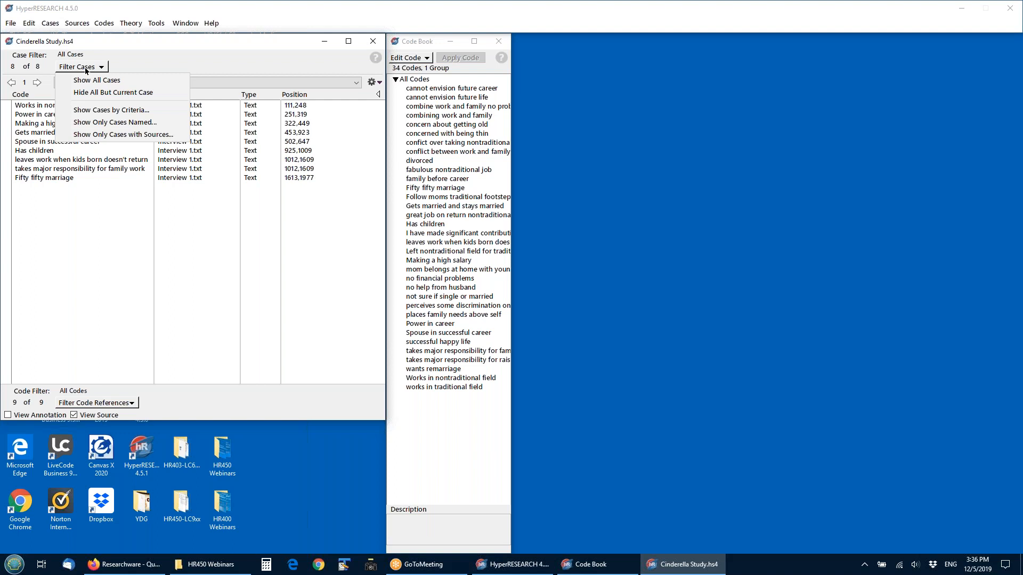
pyautogui.click(86, 71)
pyautogui.click(54, 23)
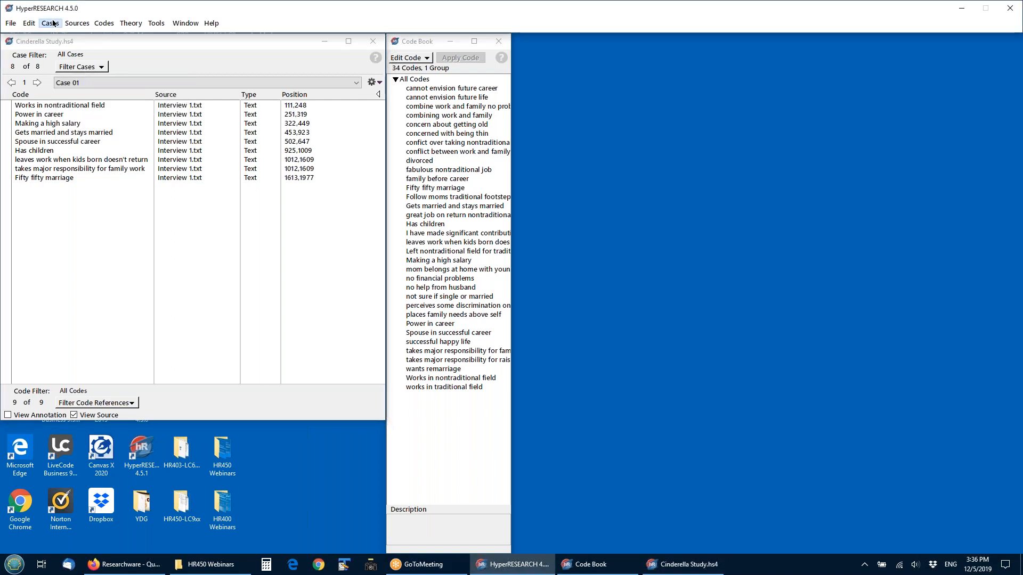
pyautogui.click(53, 24)
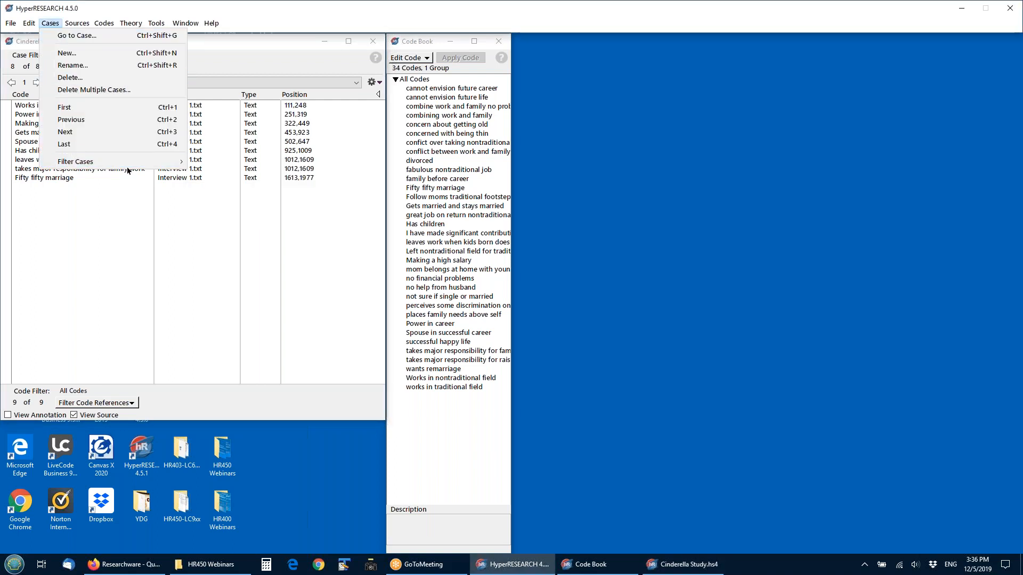
pyautogui.moveTo(170, 162)
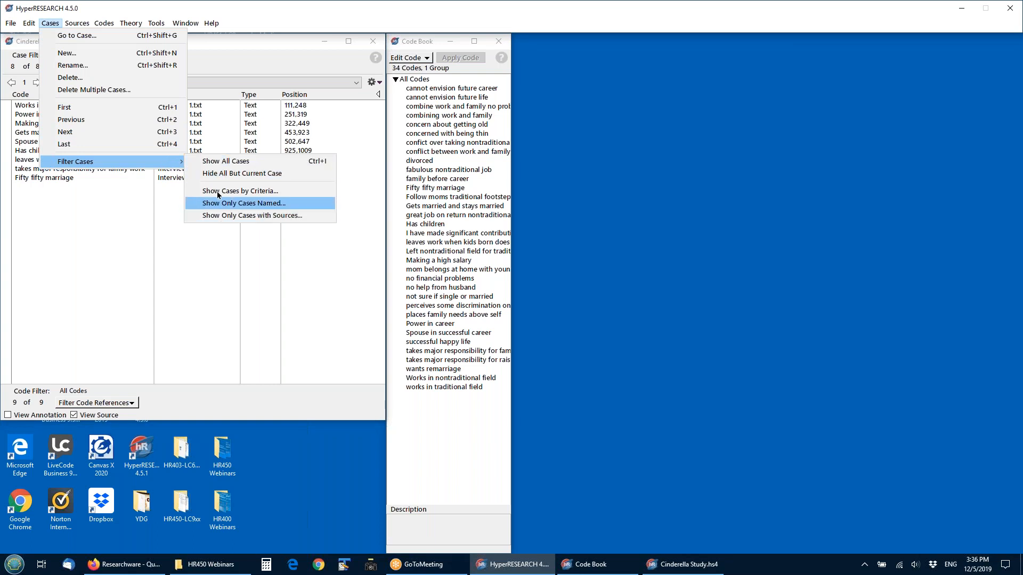
pyautogui.click(224, 161)
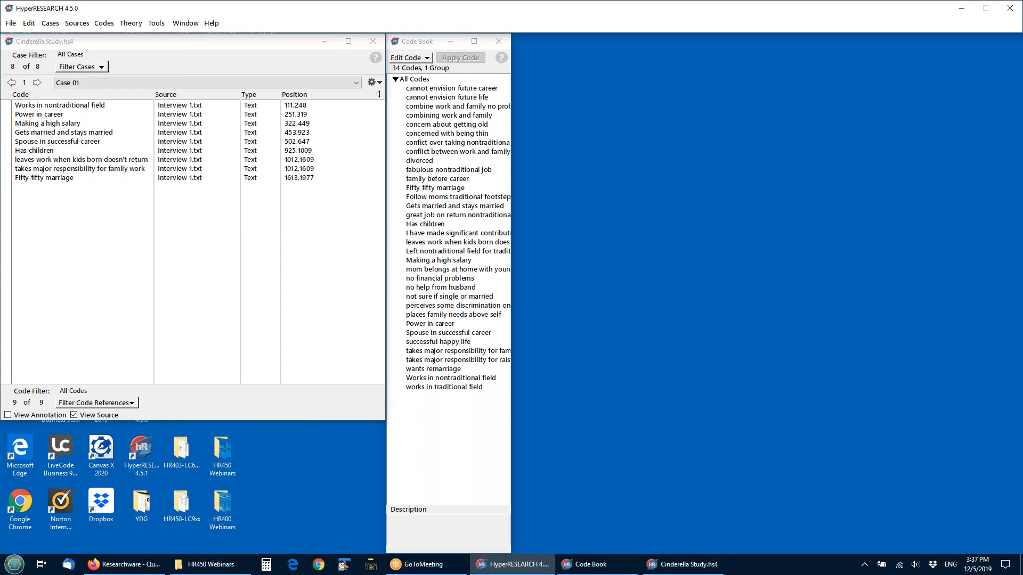
# Step: Filter the study's cases by name to show only Case 03, Case 06 and Case 07
pyautogui.click(90, 67)
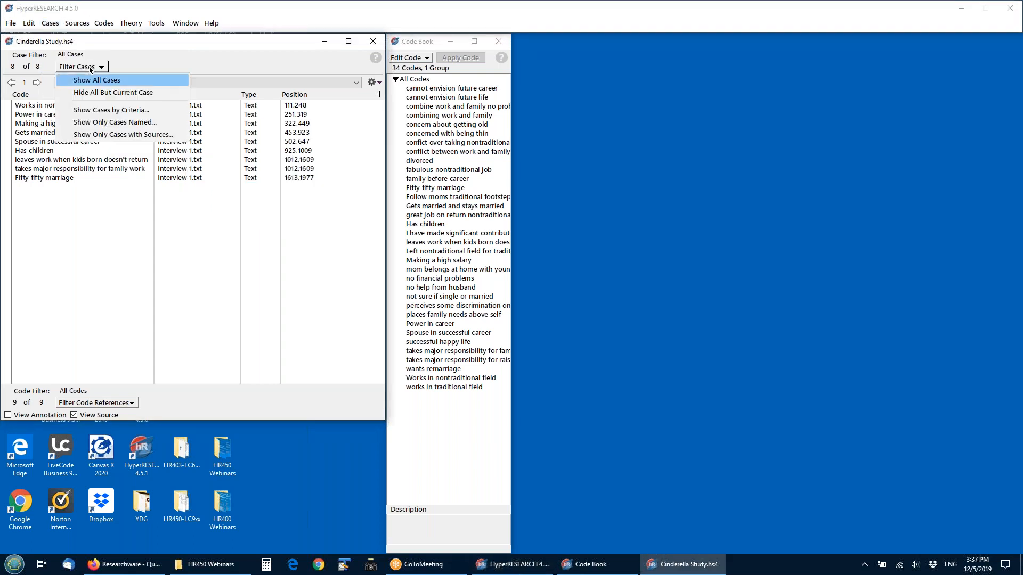
pyautogui.click(116, 122)
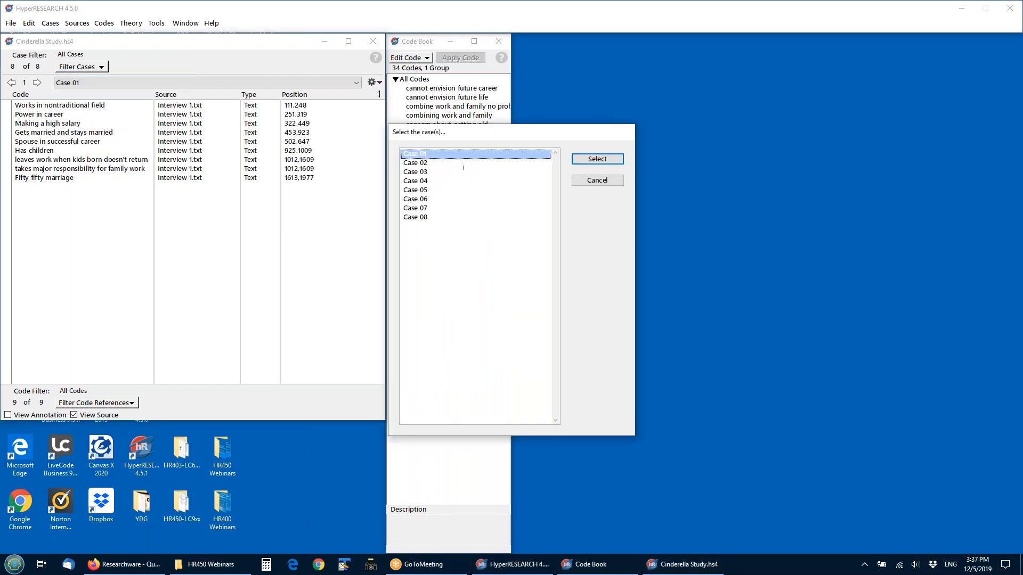
pyautogui.click(426, 172)
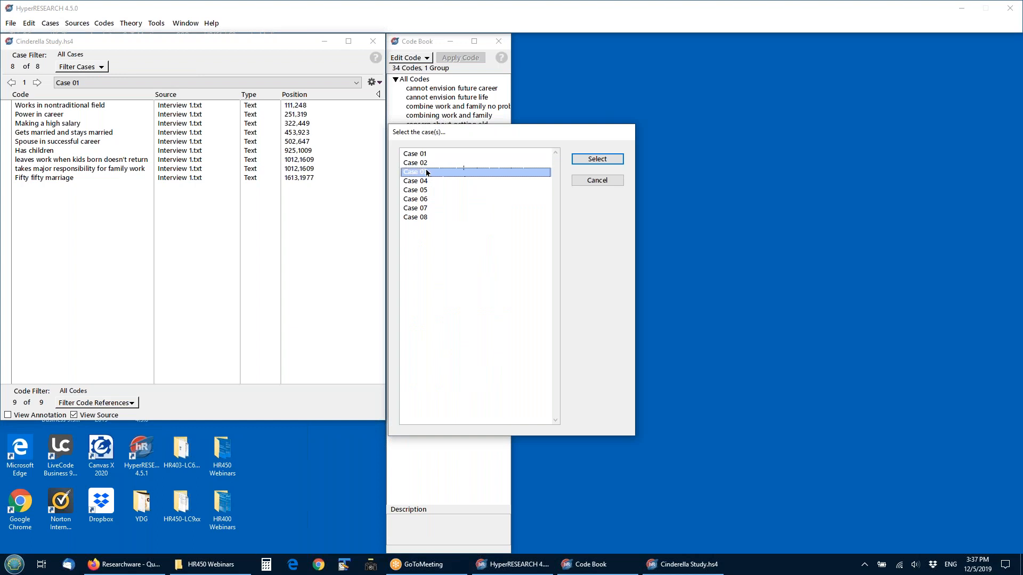
pyautogui.keyDown('ctrl'); pyautogui.click(428, 199); pyautogui.keyUp('ctrl')
pyautogui.keyDown('ctrl'); pyautogui.click(427, 209); pyautogui.keyUp('ctrl')
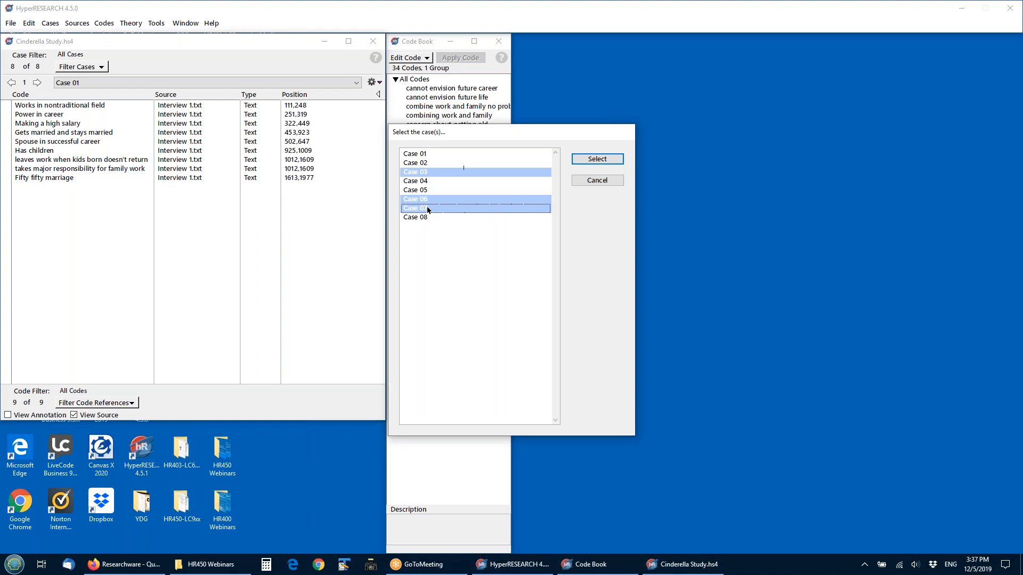
pyautogui.click(597, 159)
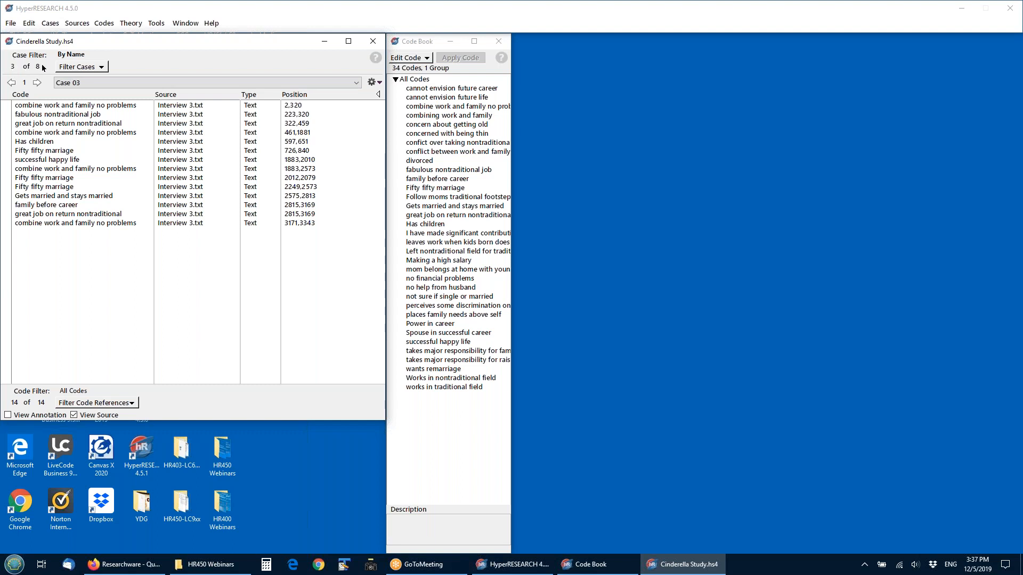
# Step: Browse the code references of the filtered cases, Case 03, Case 06 and Case 07, ending on Case 06
pyautogui.click(77, 85)
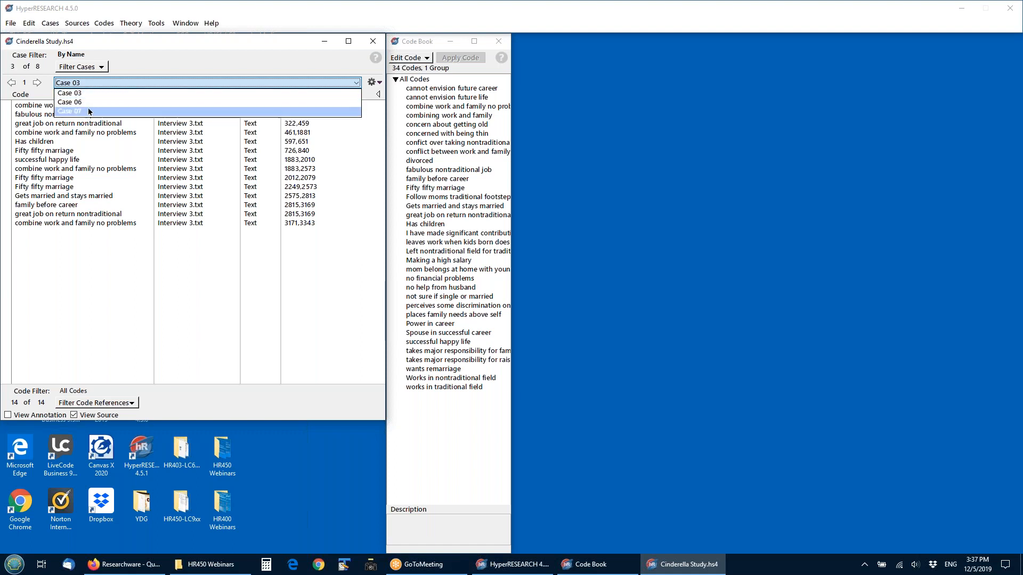
pyautogui.click(91, 103)
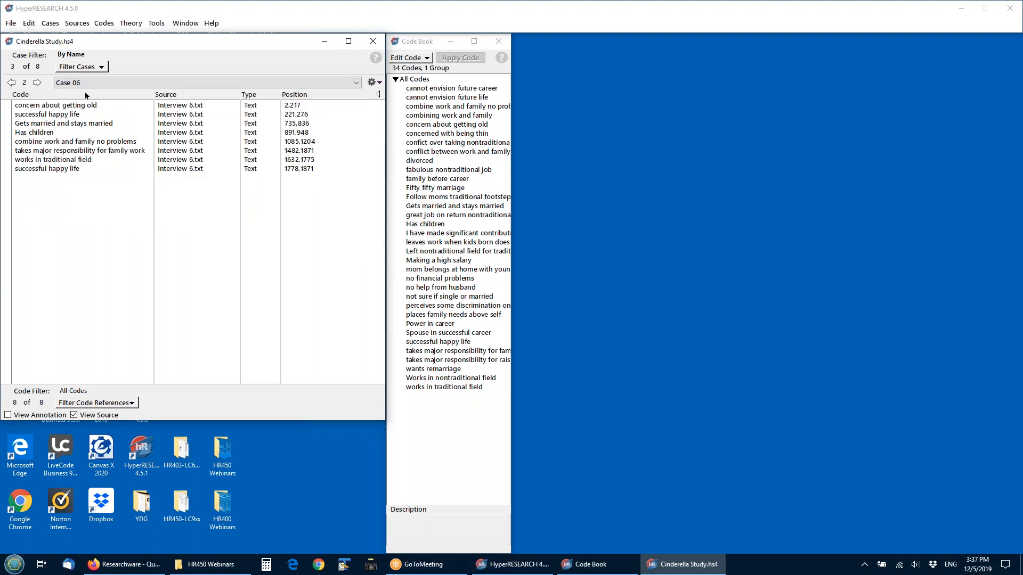
pyautogui.click(84, 83)
pyautogui.click(82, 113)
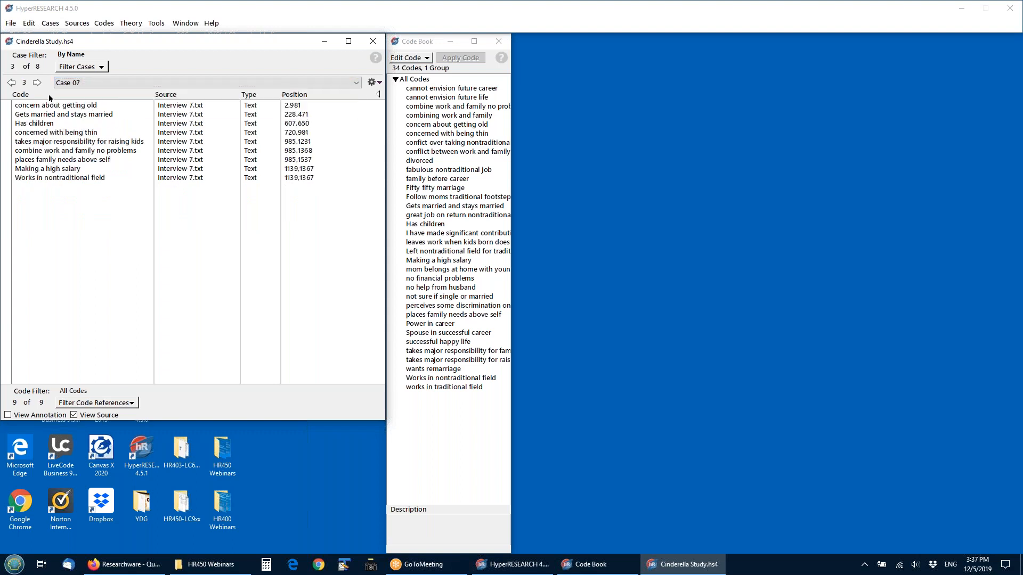
pyautogui.click(37, 83)
pyautogui.click(15, 83)
pyautogui.click(38, 84)
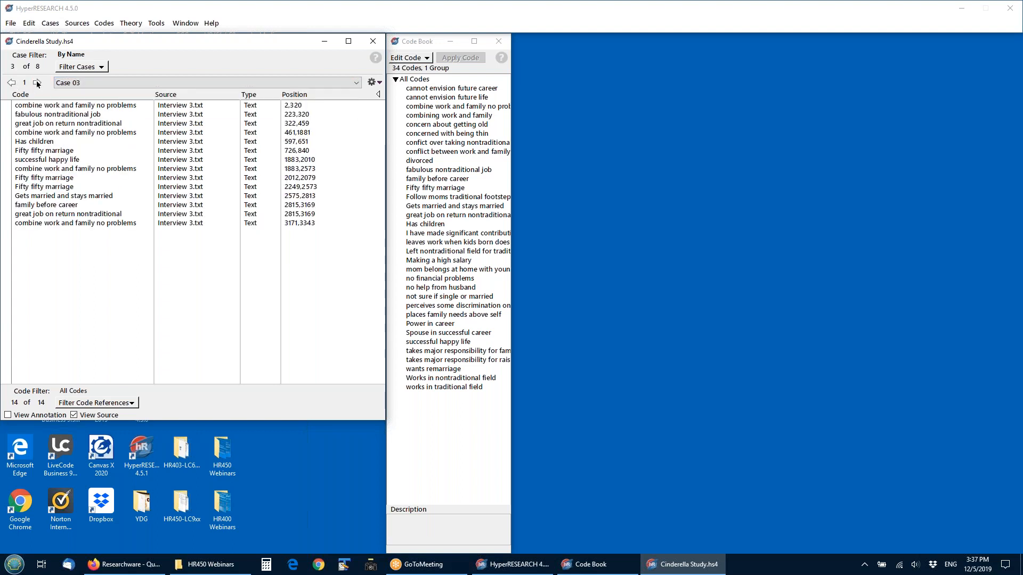
pyautogui.click(38, 83)
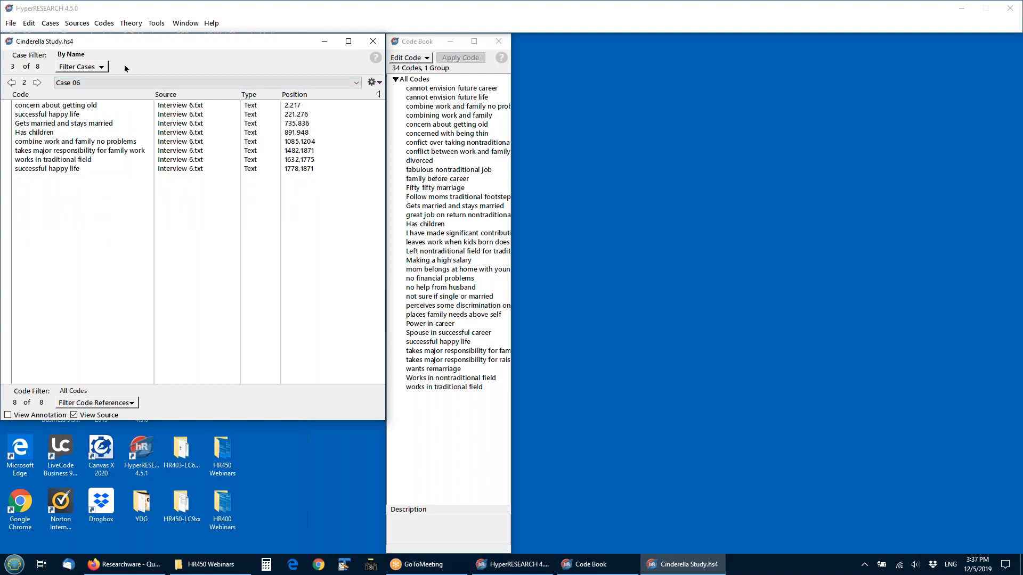
# Step: Remove the name filter to show all cases and go back to Case 01
pyautogui.click(86, 68)
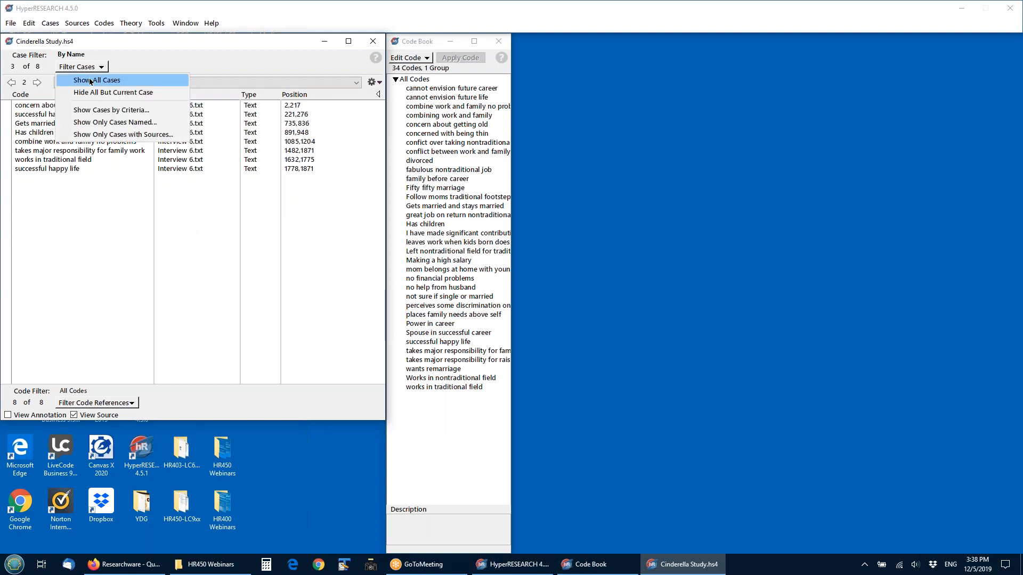
pyautogui.click(91, 81)
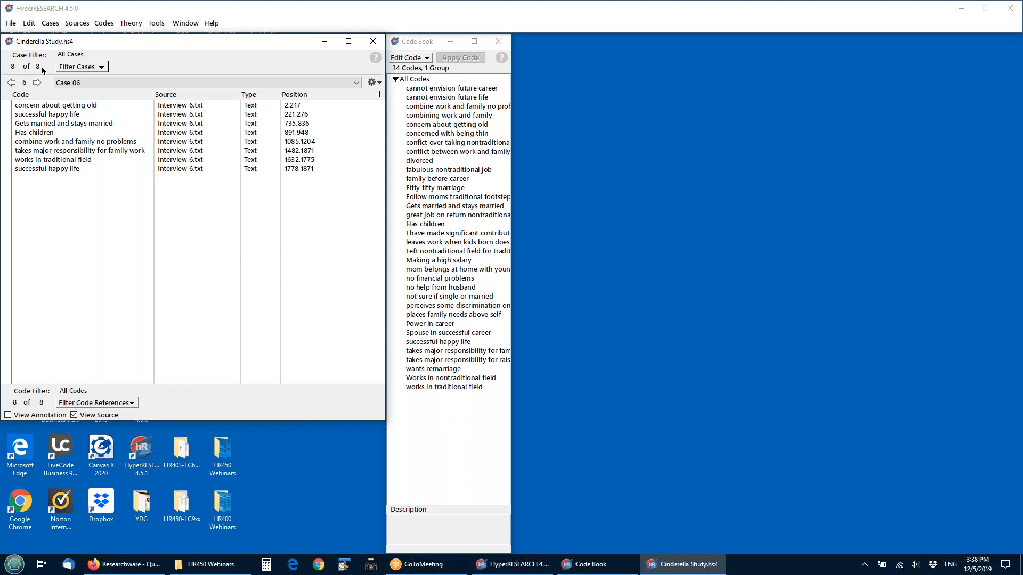
pyautogui.click(11, 83)
pyautogui.click(12, 83)
pyautogui.click(12, 83)
pyautogui.click(12, 83)
pyautogui.click(12, 83)
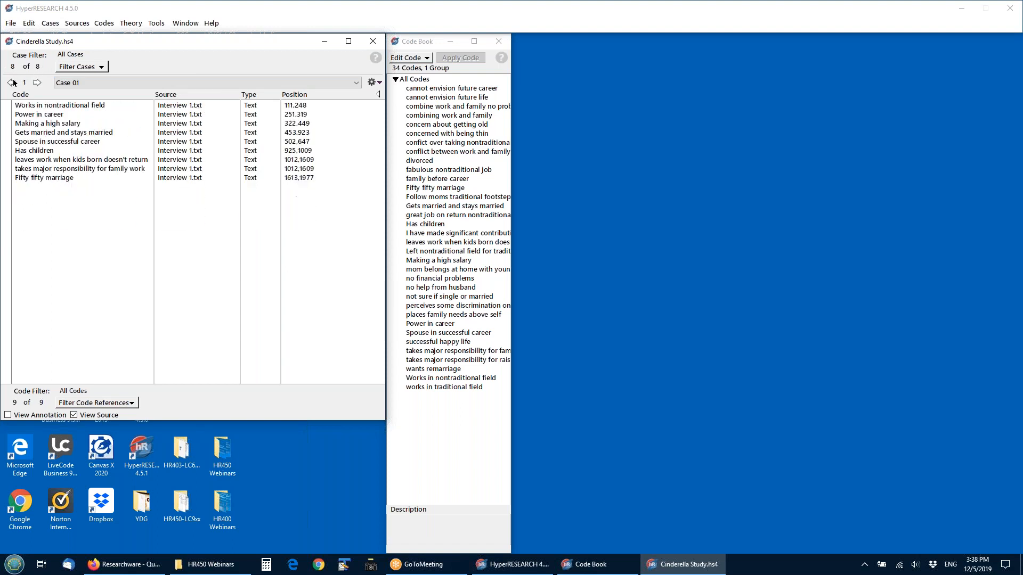
# Step: Hide all cases except Case 01, check the list of available cases, and restore the display of all cases
pyautogui.click(73, 68)
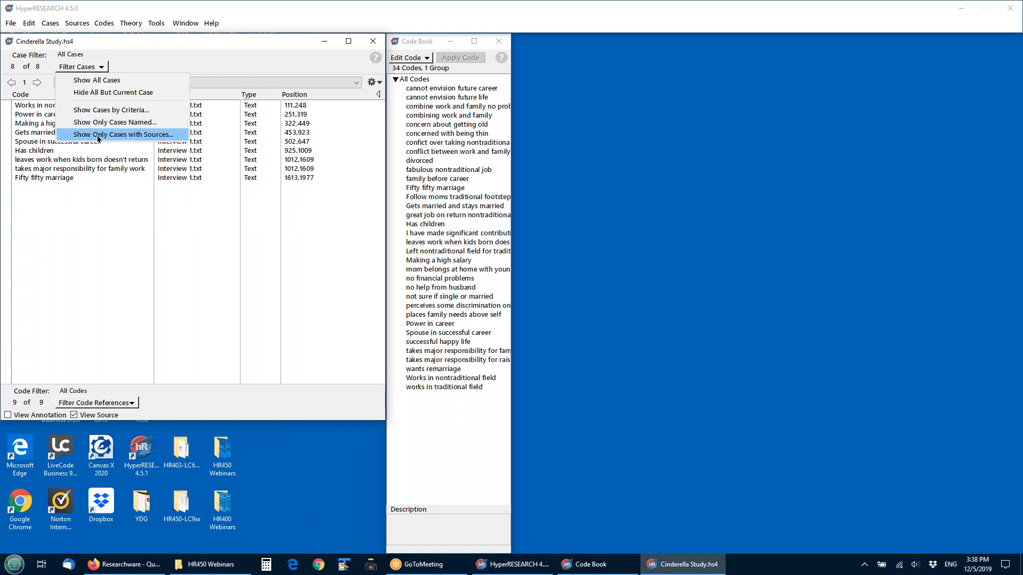
pyautogui.click(94, 94)
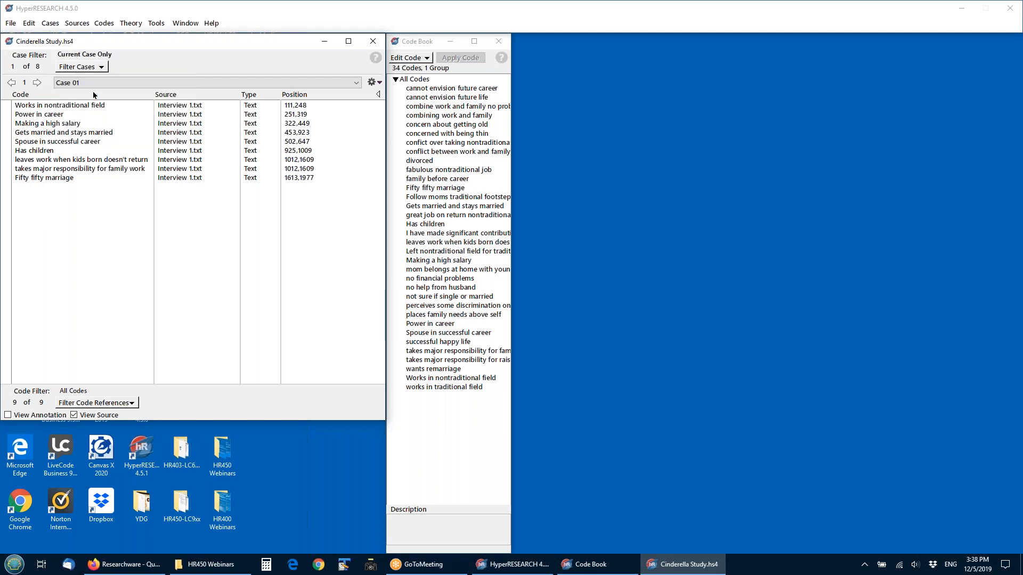
pyautogui.click(70, 84)
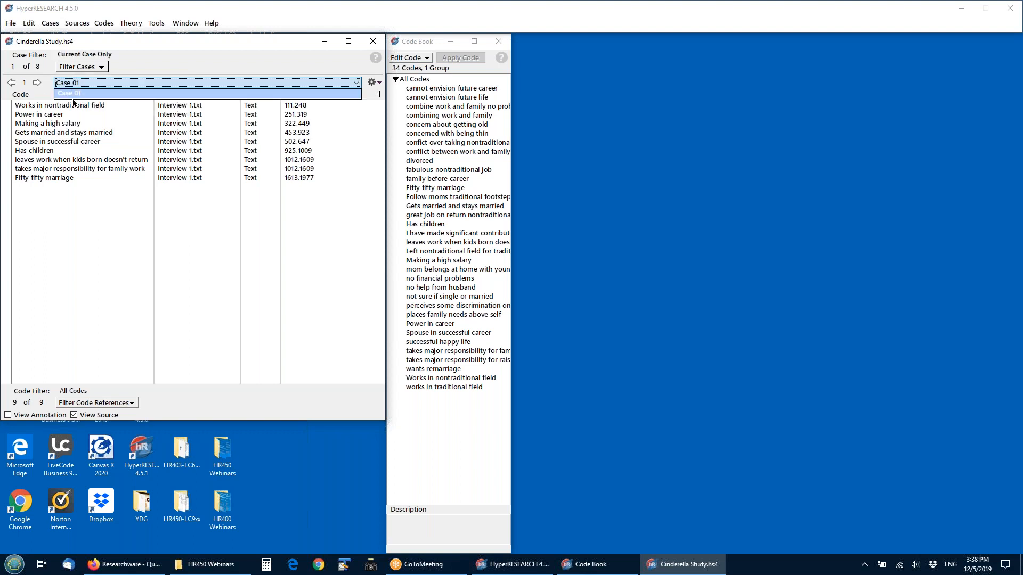
pyautogui.click(72, 92)
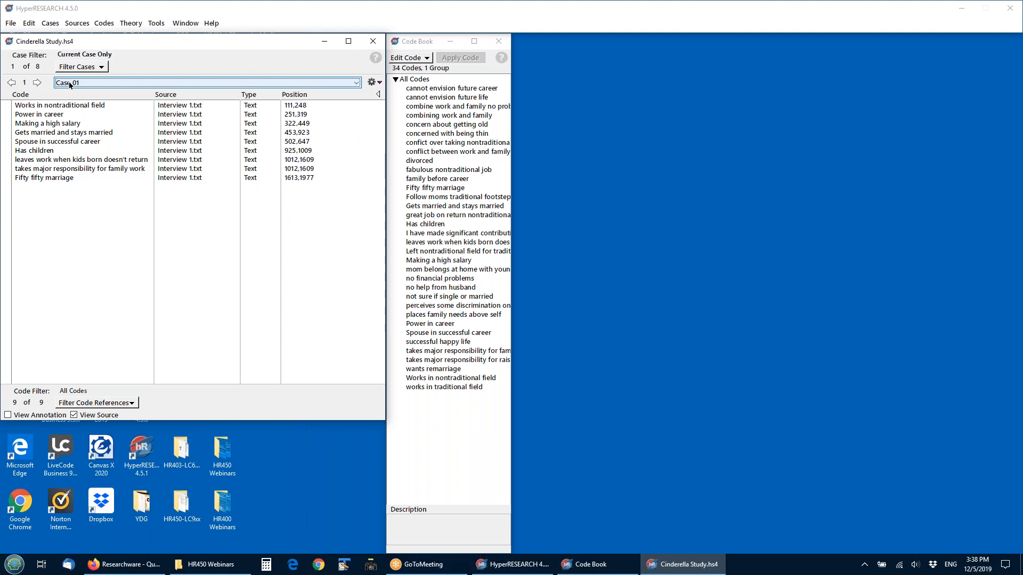
pyautogui.click(78, 68)
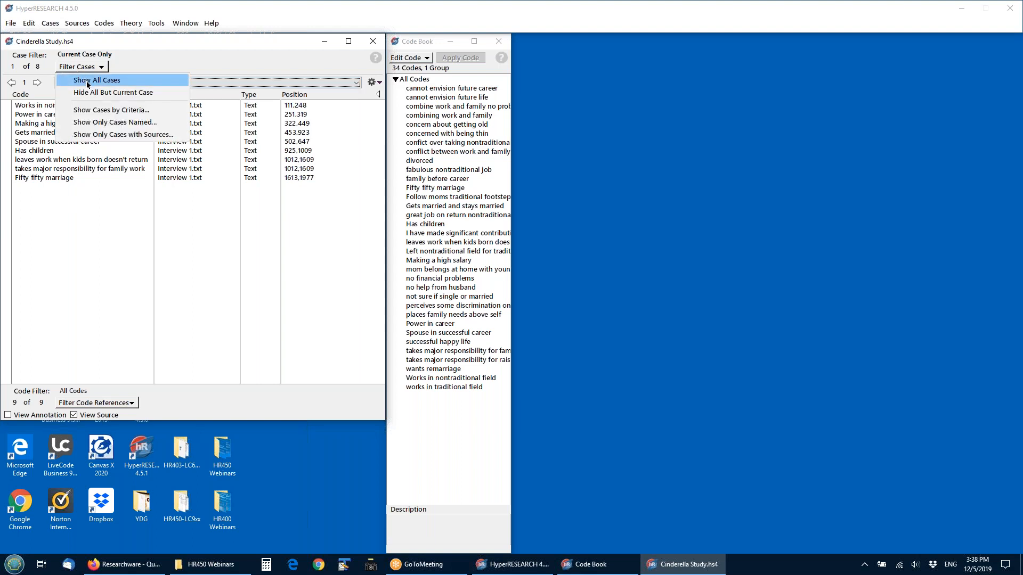
pyautogui.click(87, 82)
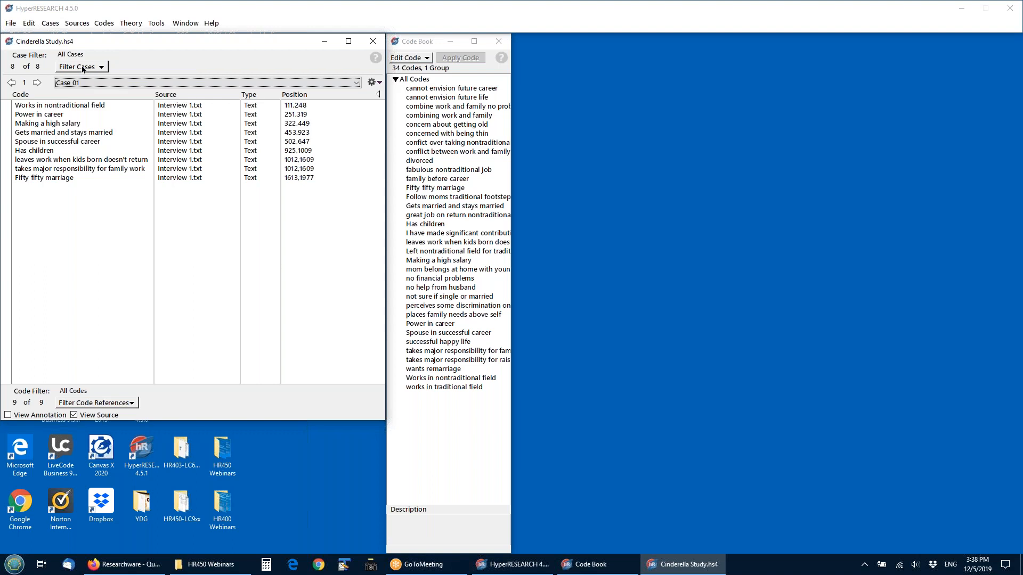
# Step: Start a criteria-based case filter with the code "Making a high salary" as its first condition
pyautogui.click(82, 68)
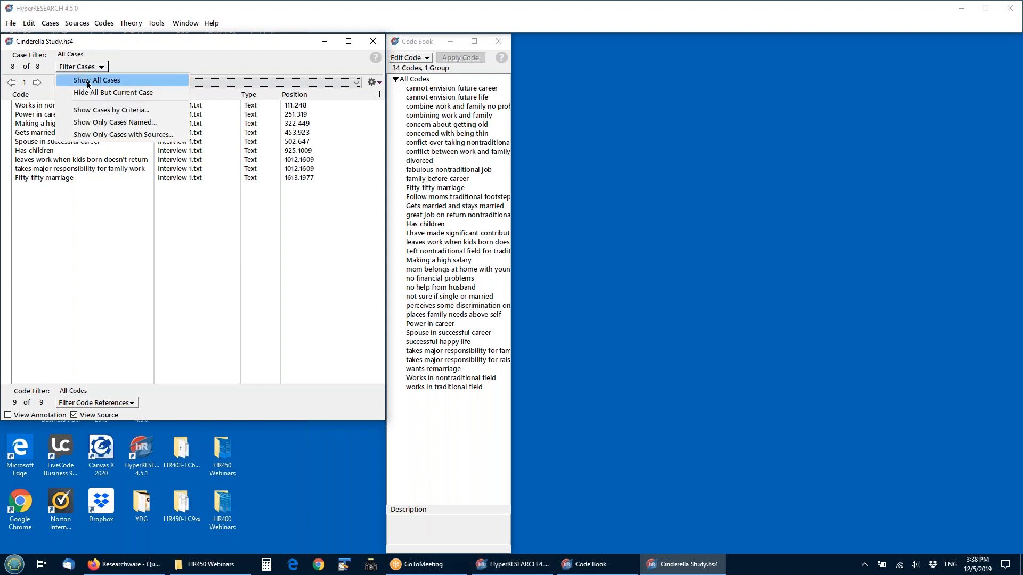
pyautogui.click(101, 110)
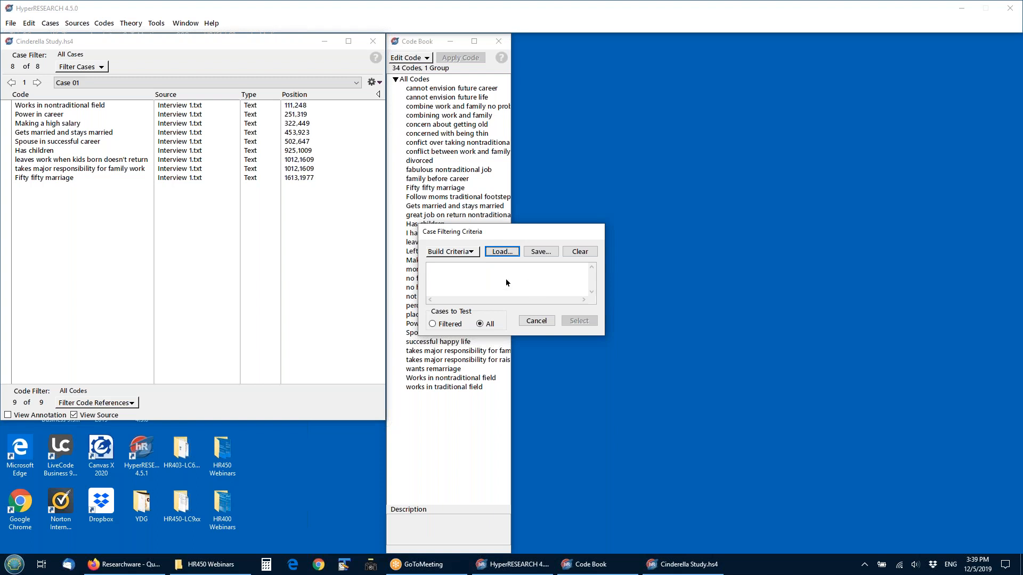
pyautogui.click(453, 253)
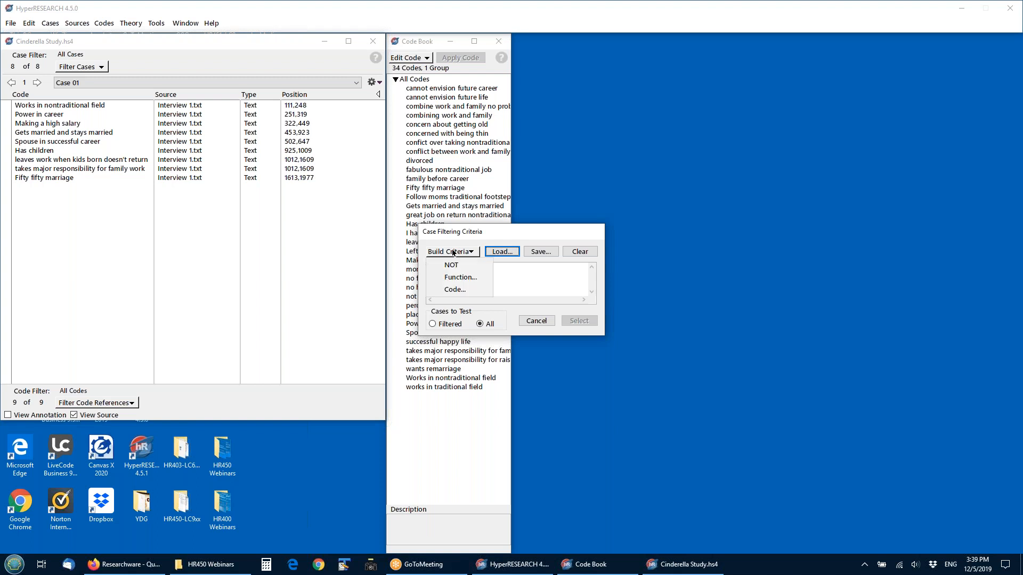
pyautogui.click(461, 290)
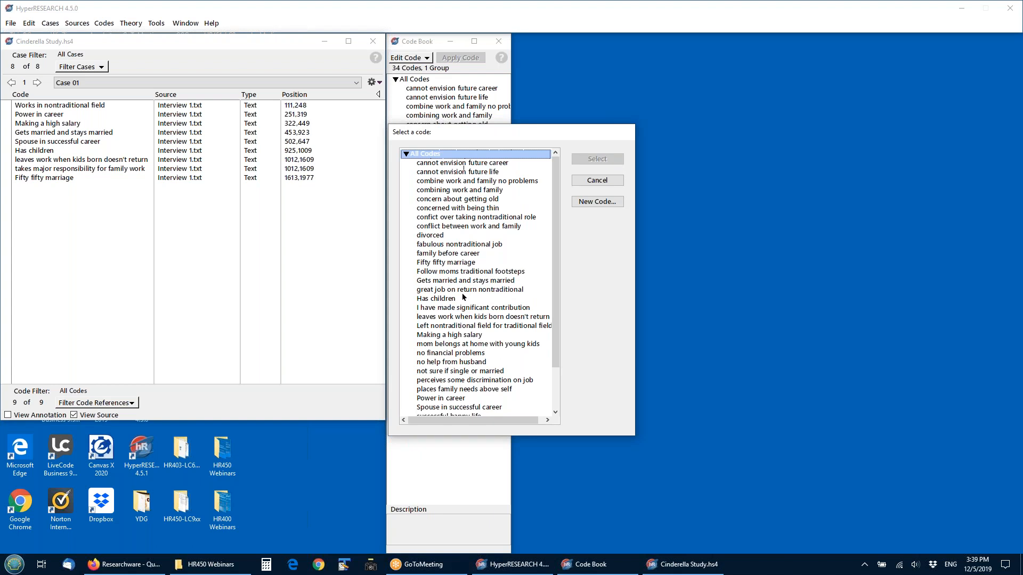
pyautogui.click(456, 336)
pyautogui.doubleClick(457, 336)
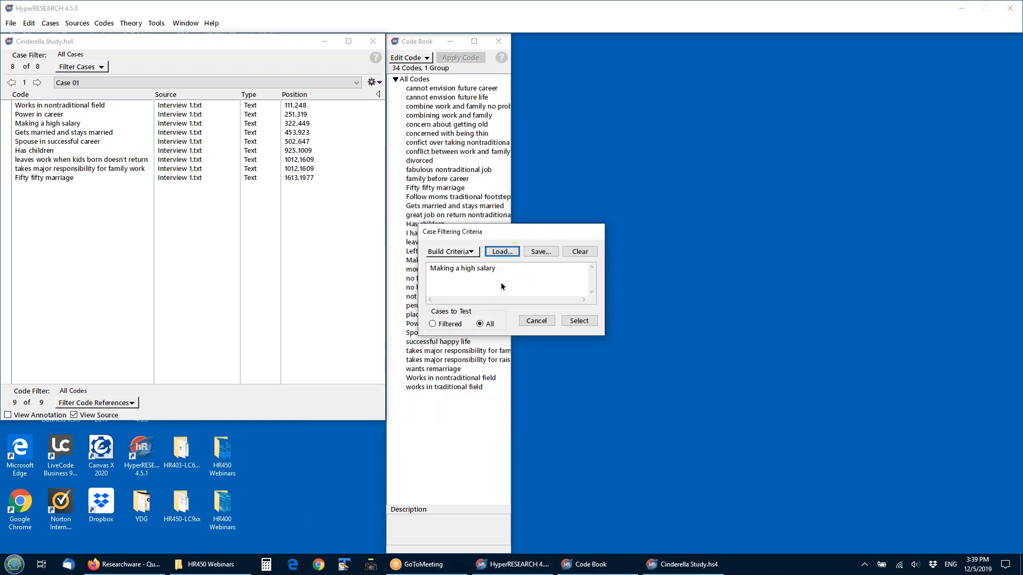
# Step: Extend the case filtering criteria with AND and the code "fabulous nontraditional job"
pyautogui.click(461, 252)
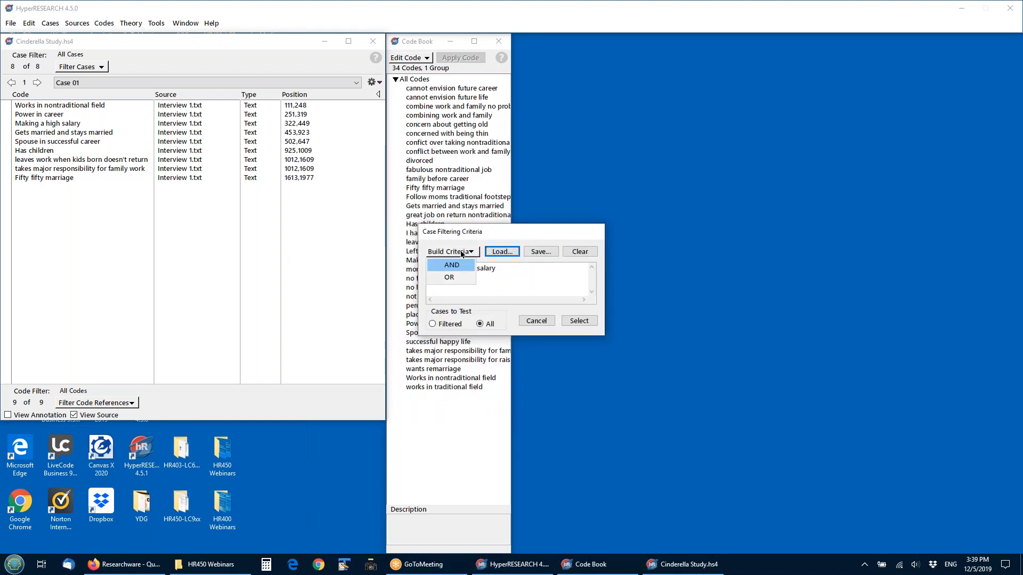
pyautogui.click(460, 268)
pyautogui.click(457, 252)
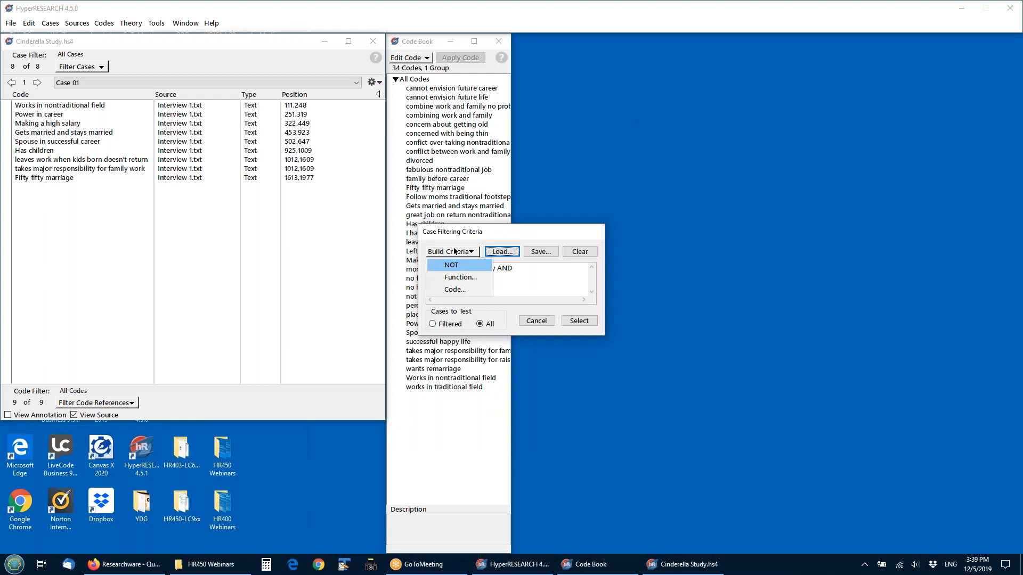
pyautogui.click(455, 289)
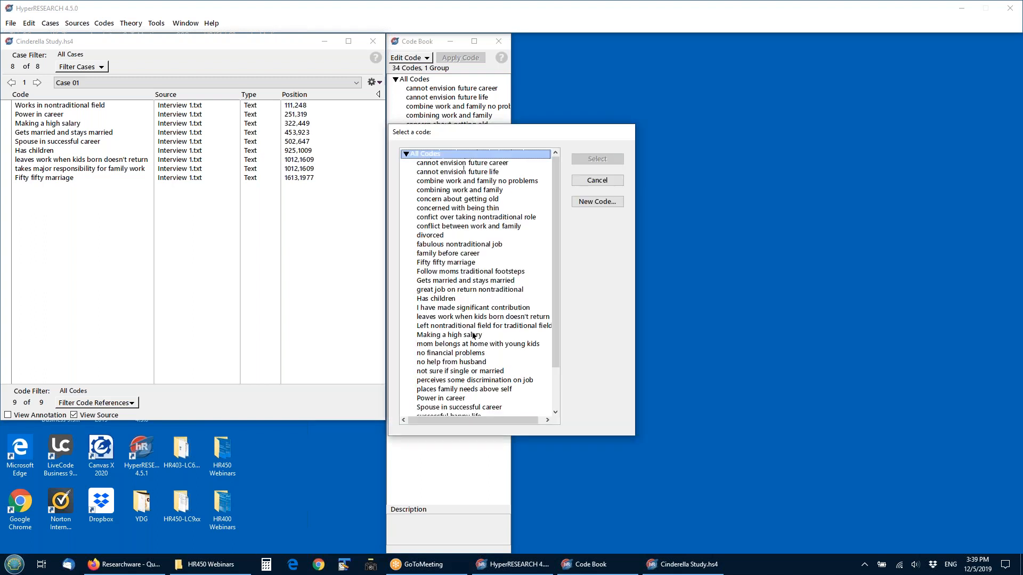
pyautogui.moveTo(557, 283); pyautogui.dragTo(559, 335)
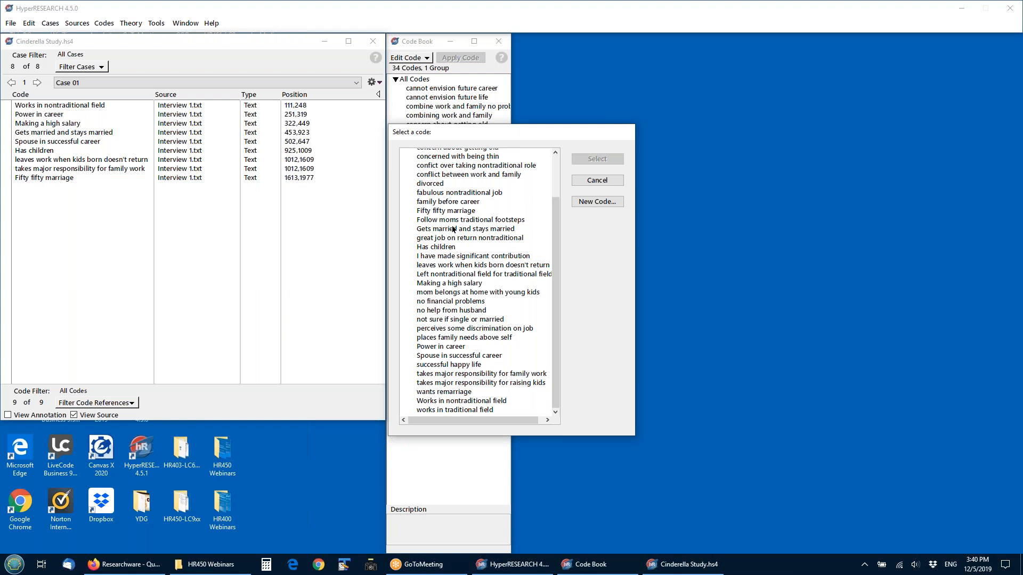
pyautogui.click(449, 197)
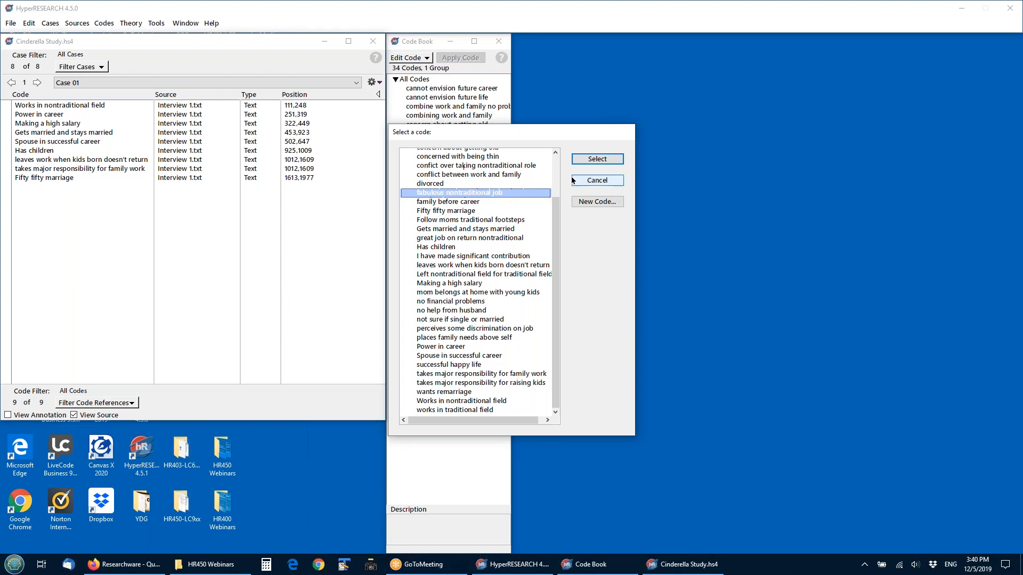
pyautogui.click(597, 159)
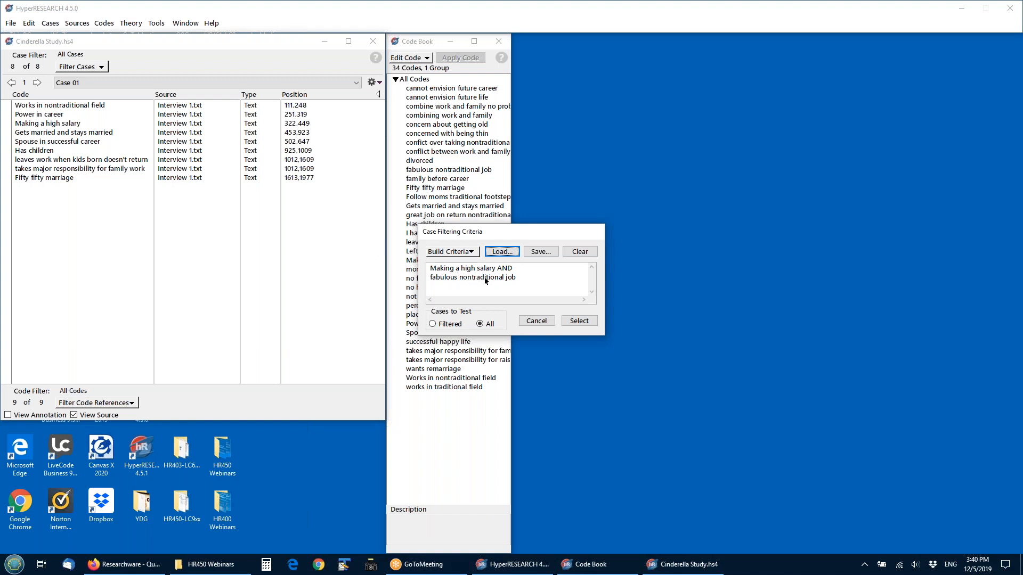
# Step: Apply the criteria filter to all cases and open the Interview 2.txt passage coded "fabulous nontraditional job" in Case 02
pyautogui.click(580, 321)
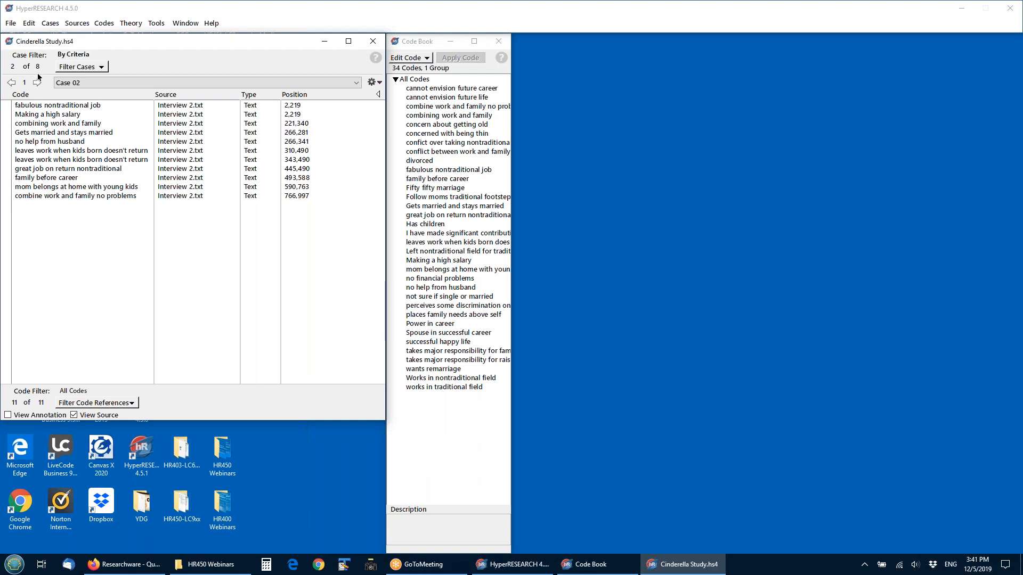
pyautogui.doubleClick(49, 106)
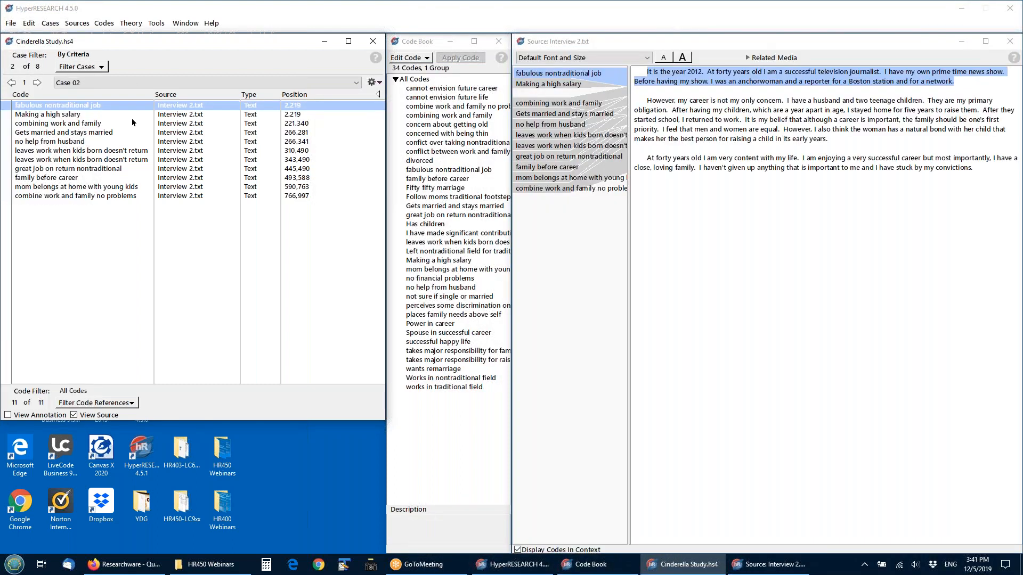
# Step: View the Interview 2.txt passage coded "Making a high salary" in Case 02 and check the list of filtered cases
pyautogui.click(75, 116)
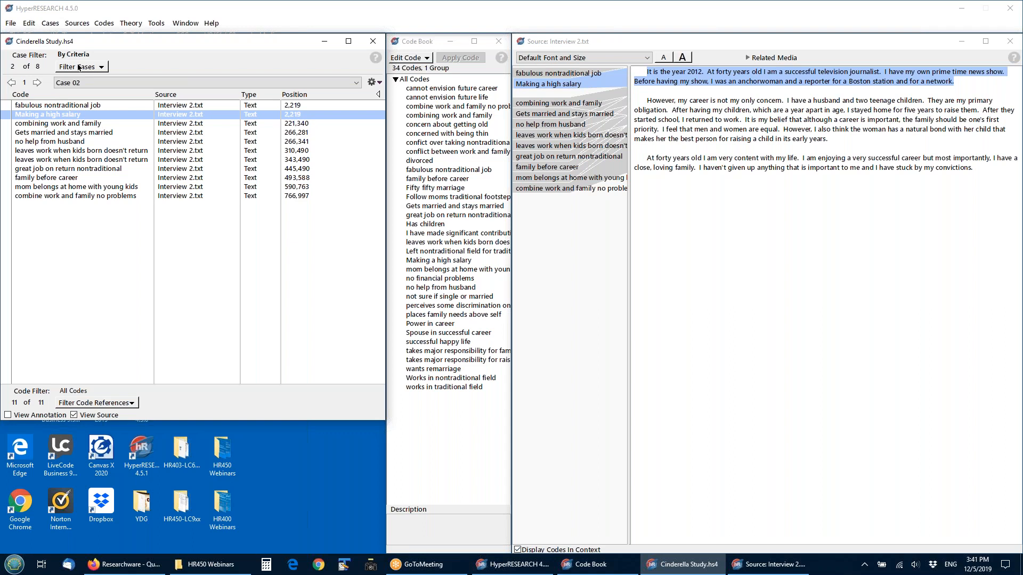
pyautogui.click(64, 83)
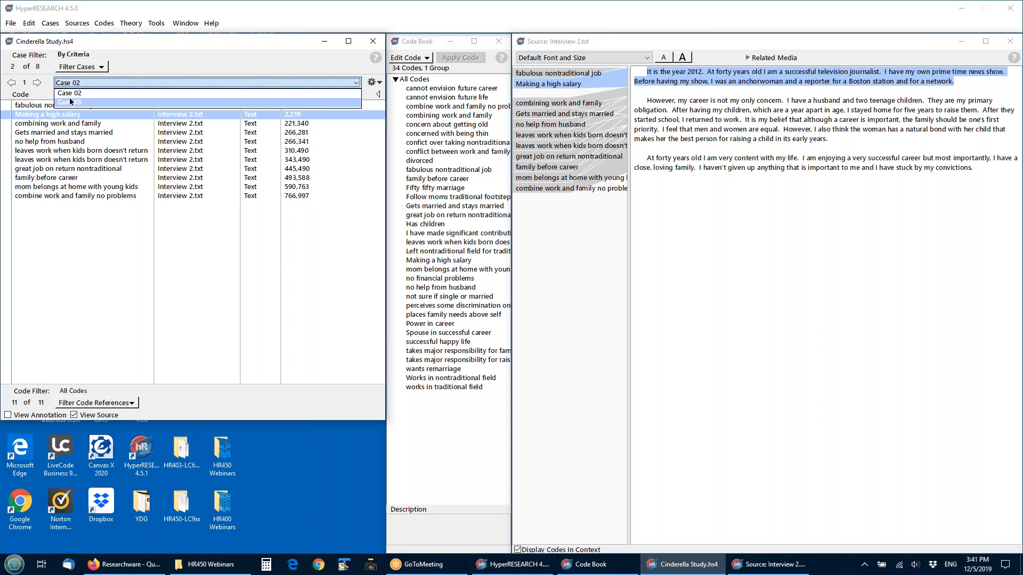
pyautogui.click(123, 68)
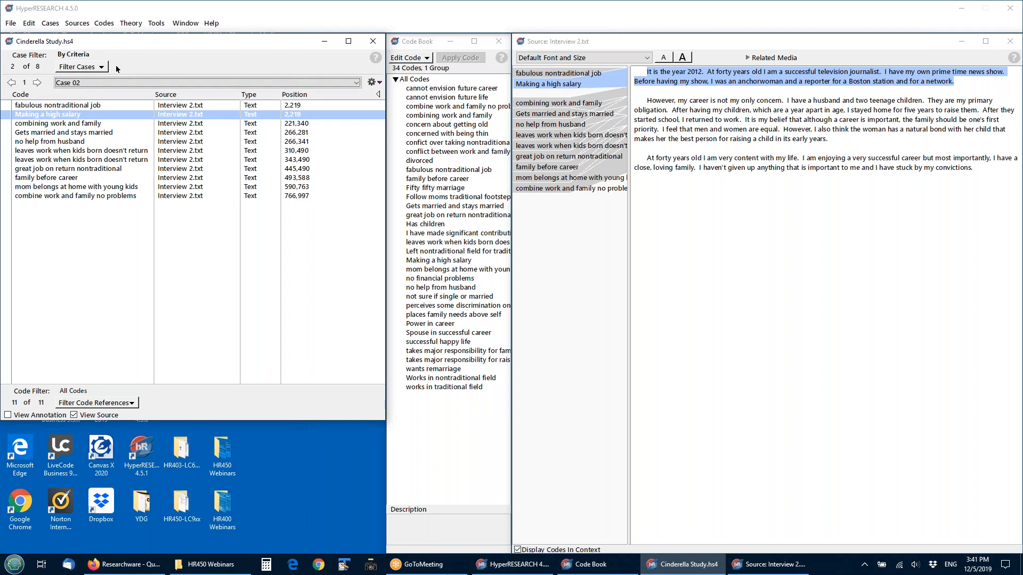
# Step: Restore the display of all cases and view Case 01's passages coded "Making a high salary" and "Works in nontraditional field"
pyautogui.click(73, 68)
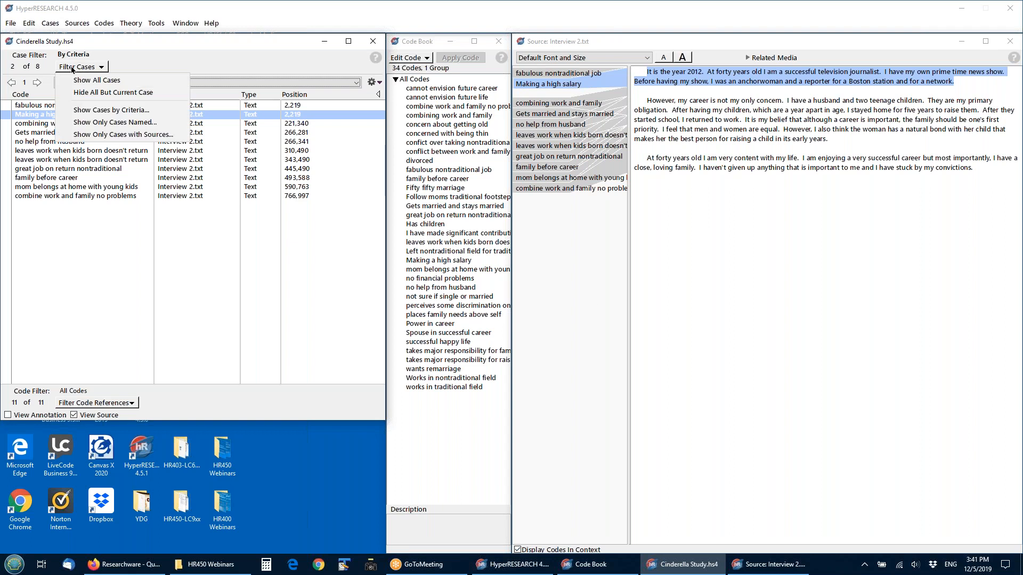
pyautogui.click(83, 81)
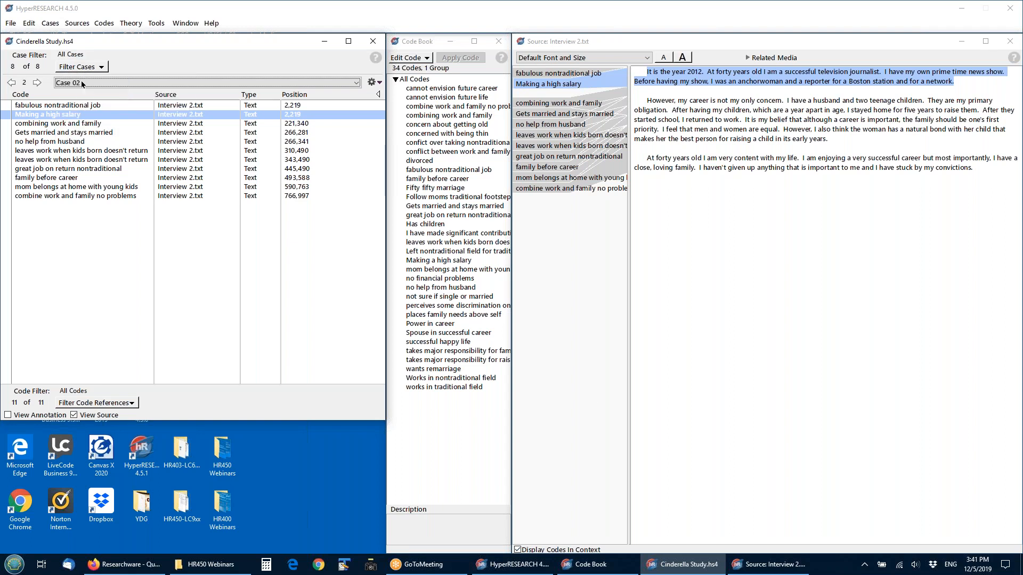
pyautogui.click(12, 83)
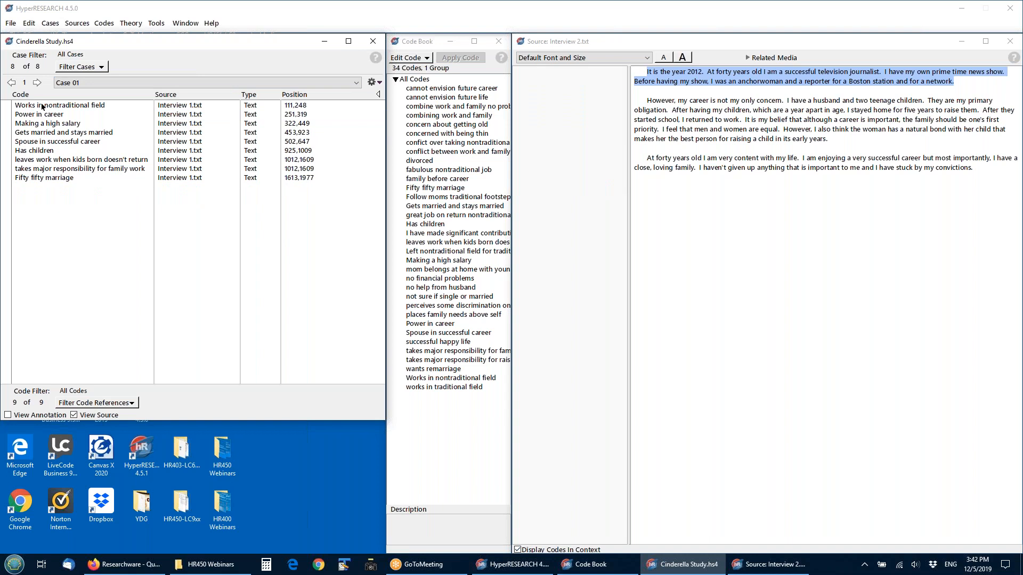
pyautogui.click(46, 124)
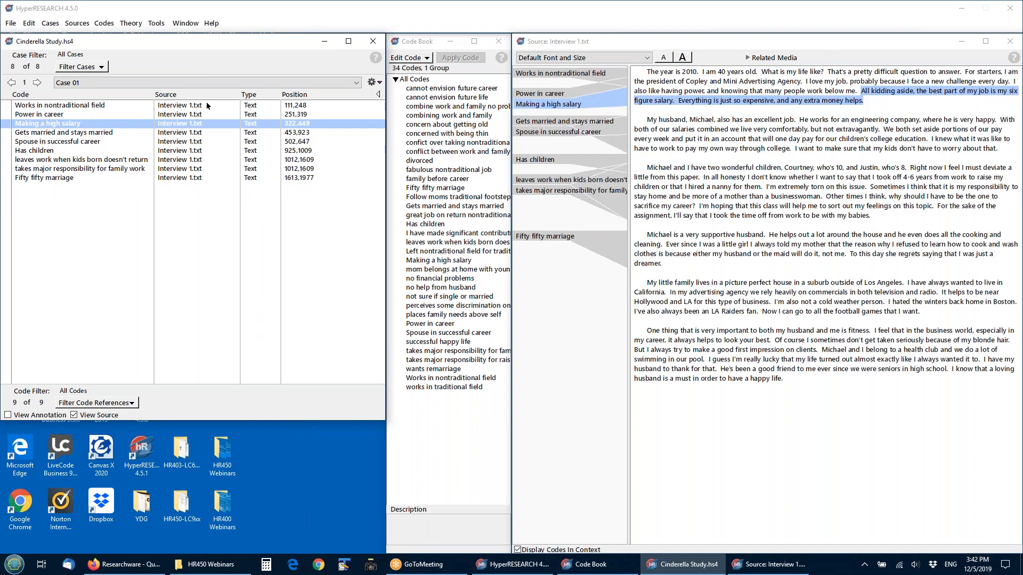
pyautogui.click(62, 106)
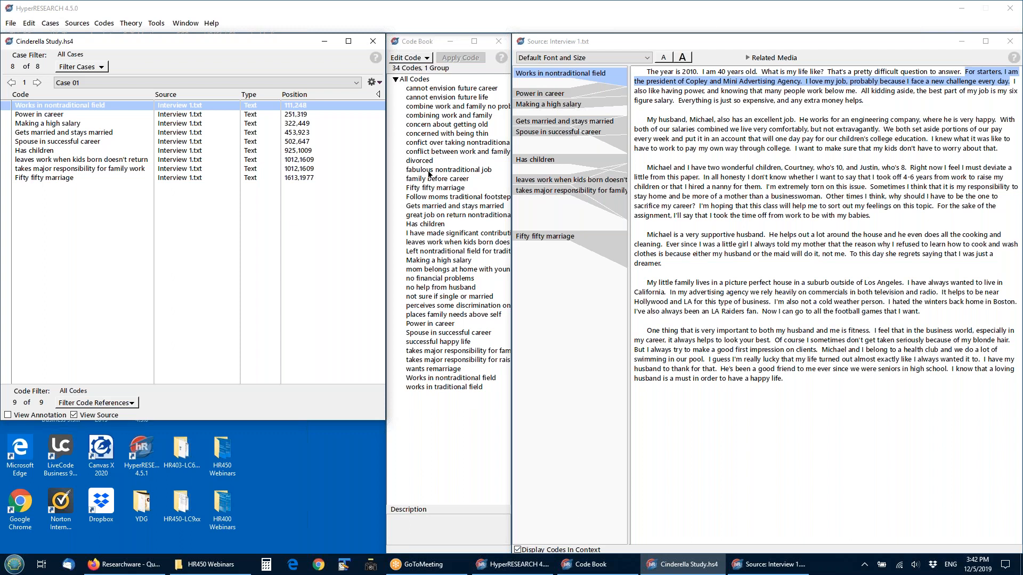
# Step: Start a new criteria-based case filter with the code "Making a high salary" as its first condition
pyautogui.click(78, 68)
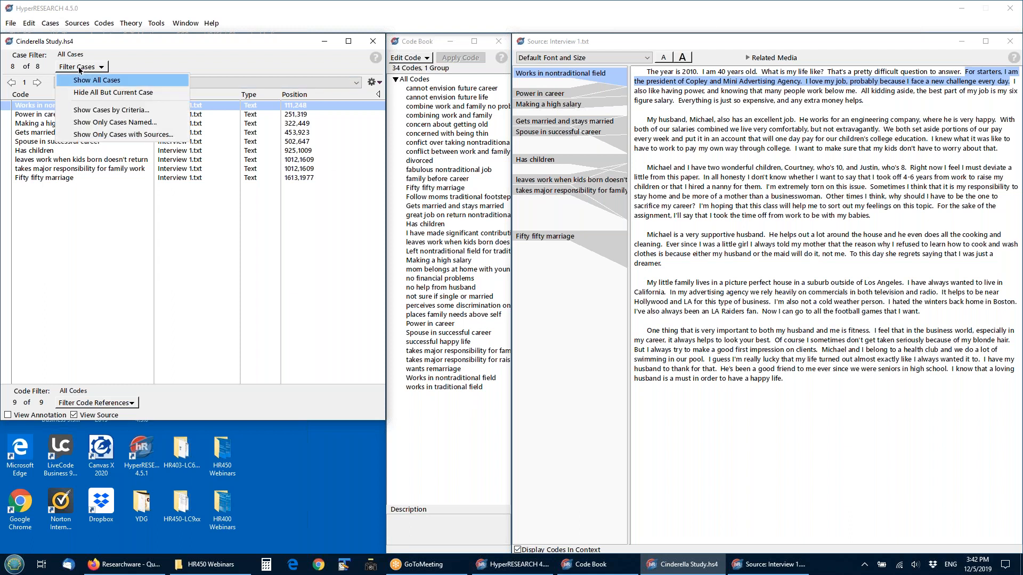
pyautogui.click(89, 113)
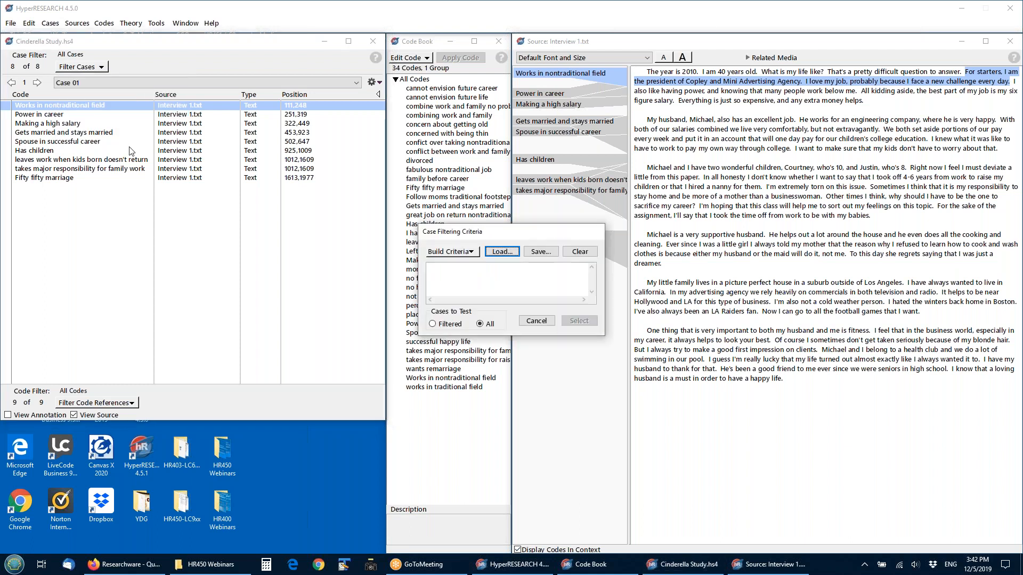
pyautogui.click(441, 254)
pyautogui.click(453, 294)
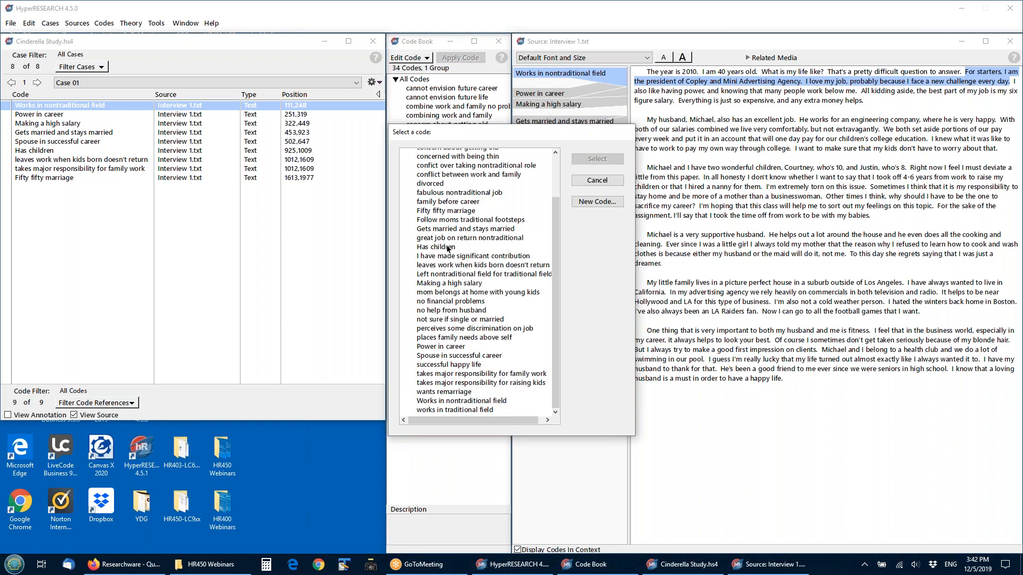
pyautogui.click(438, 284)
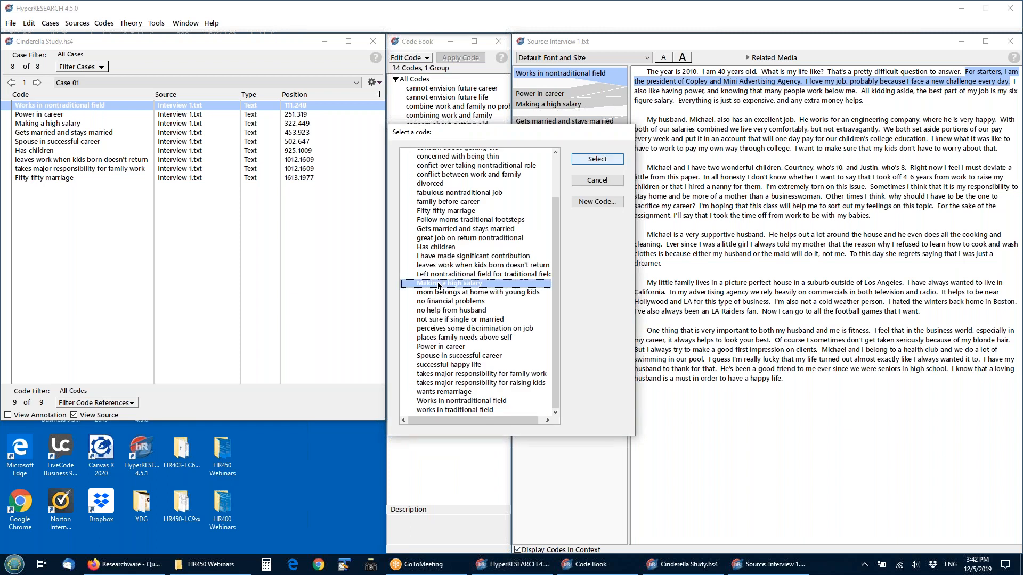
pyautogui.doubleClick(439, 284)
# Step: Extend the case filtering criteria with AND and the code "Works in nontraditional field"
pyautogui.click(464, 256)
pyautogui.click(452, 266)
pyautogui.click(453, 252)
pyautogui.click(457, 285)
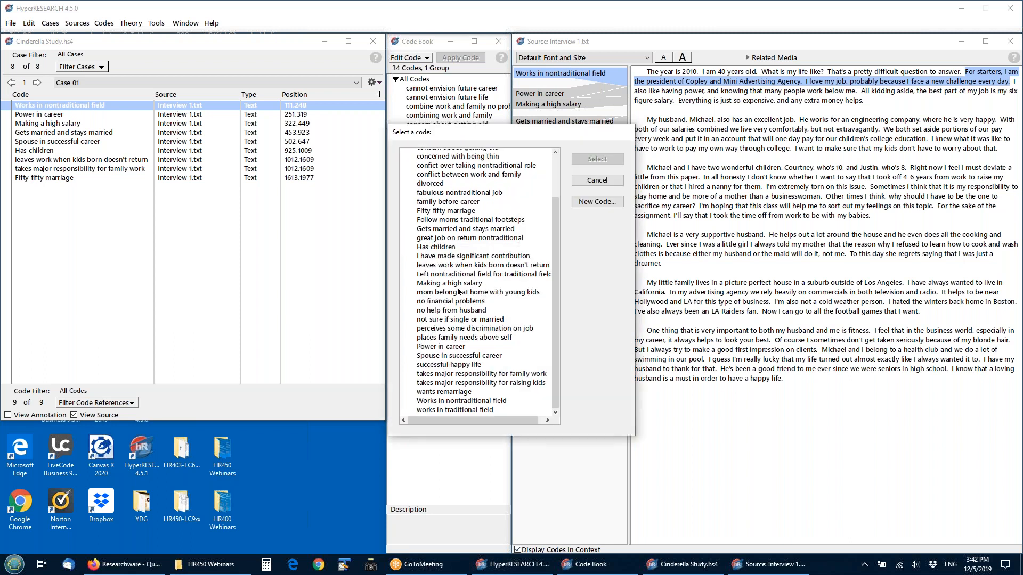
pyautogui.click(486, 402)
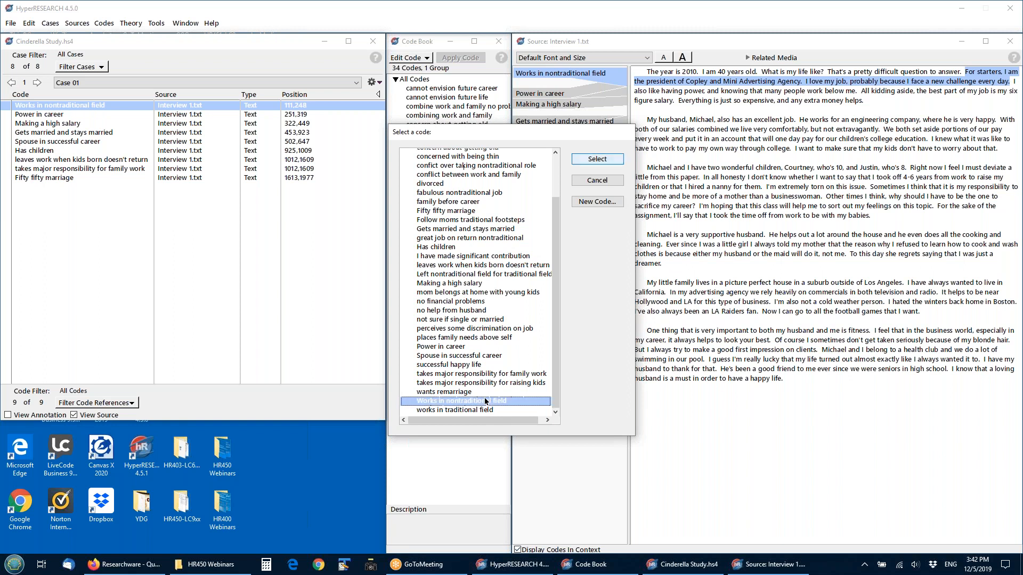
pyautogui.doubleClick(485, 401)
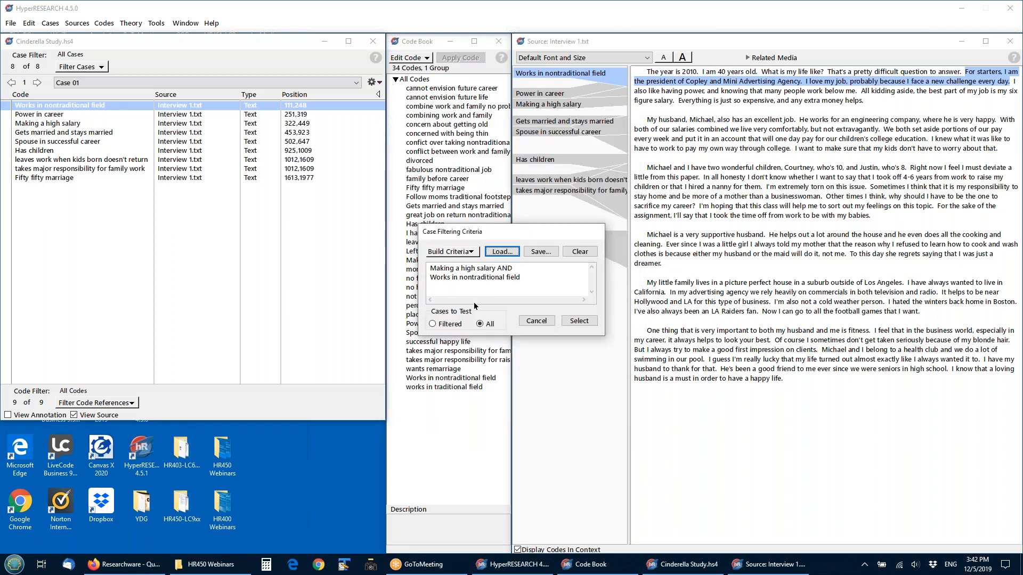
# Step: Add OR and the code "fabulous nontraditional job" to the case filtering criteria
pyautogui.click(462, 255)
pyautogui.click(456, 274)
pyautogui.click(458, 253)
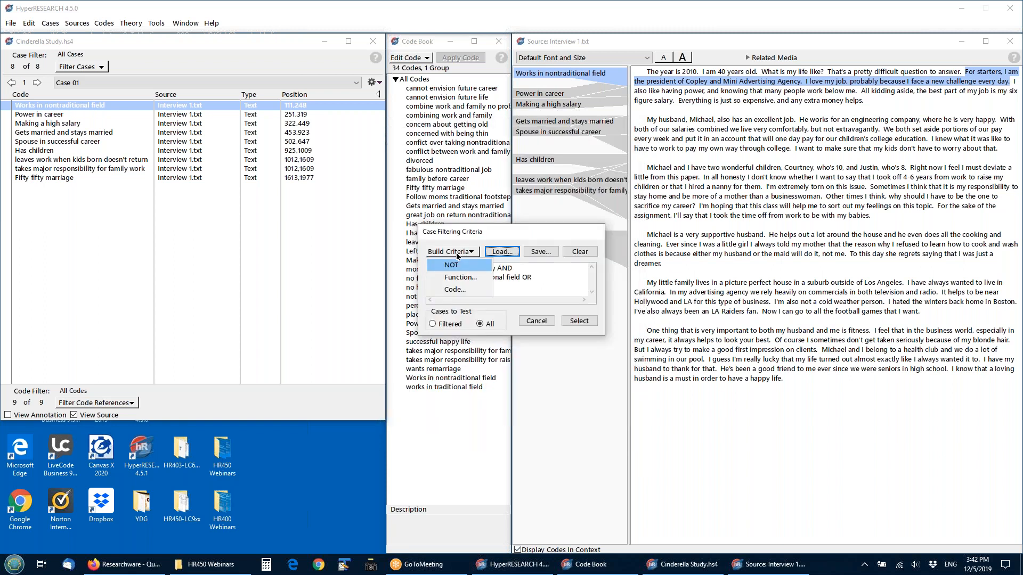
pyautogui.click(458, 291)
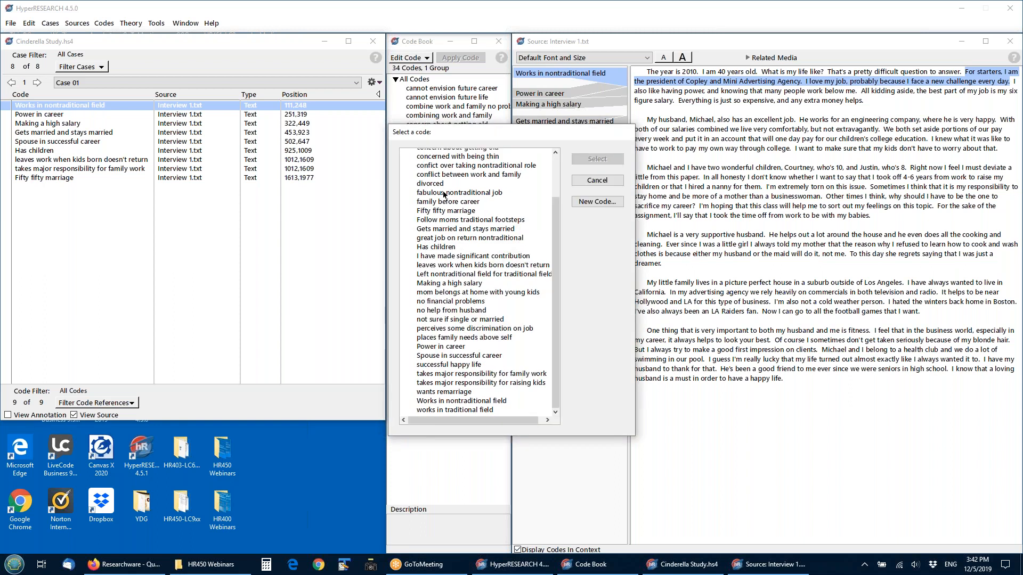
pyautogui.doubleClick(444, 192)
# Step: Enclose the conditions "Works in nontraditional field OR fabulous nontraditional job" in parentheses after the AND
pyautogui.click(463, 279)
pyautogui.keyDown('shift'); pyautogui.click(491, 288); pyautogui.keyUp('shift')
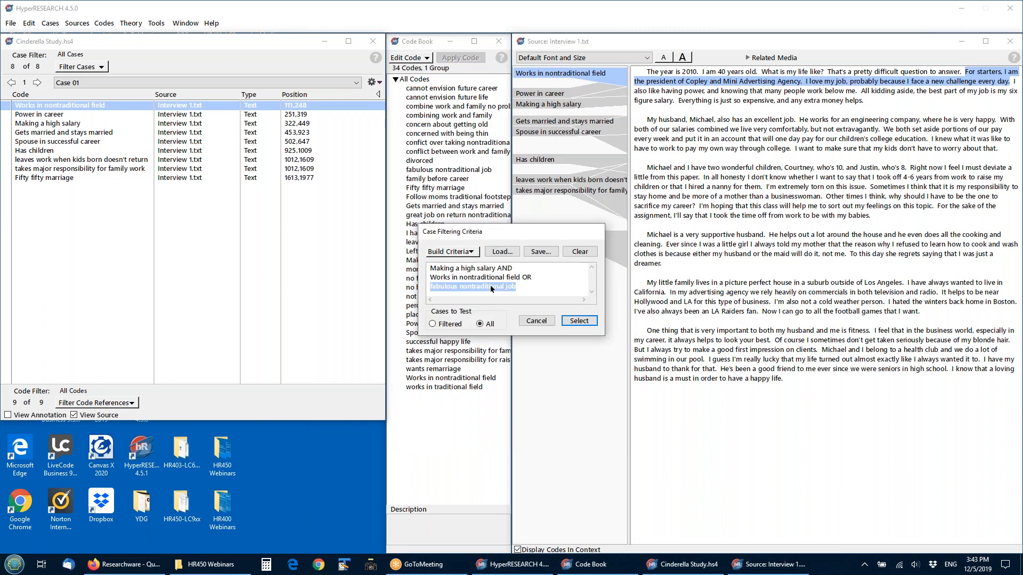
pyautogui.click(534, 271)
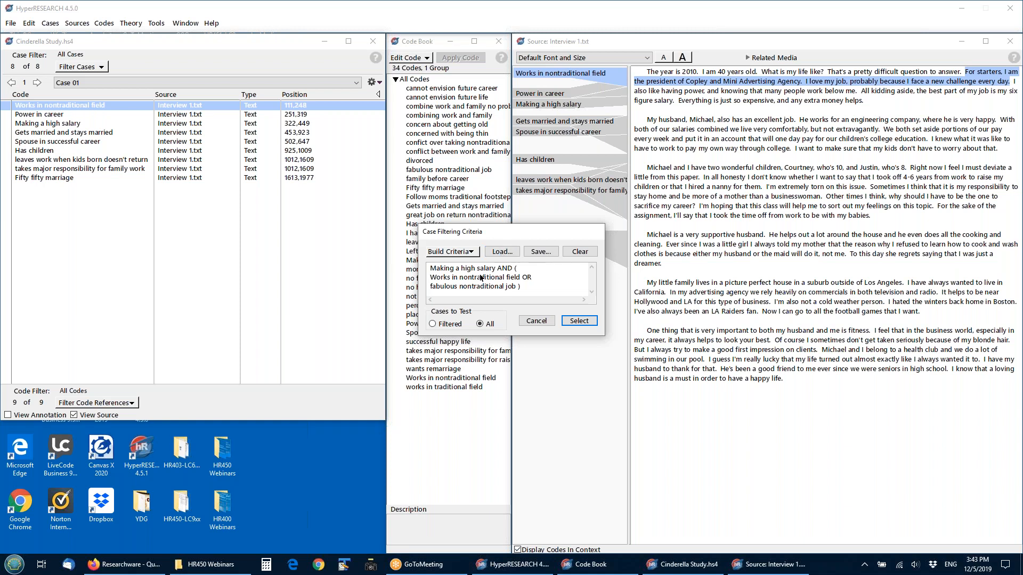
# Step: Save the criteria as CaseFilter.hrc on the Desktop and apply the filter to all cases
pyautogui.click(535, 253)
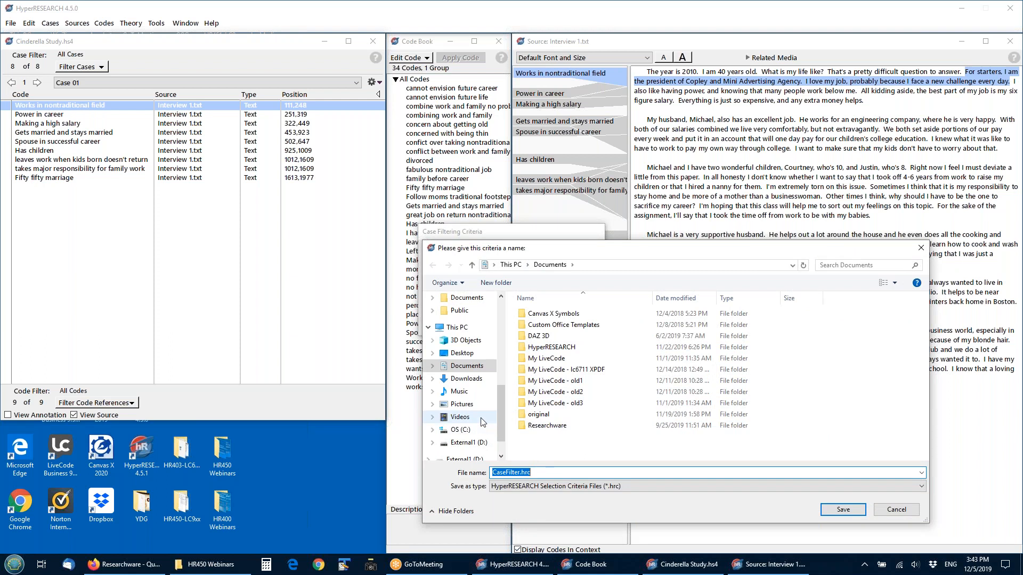
pyautogui.click(461, 354)
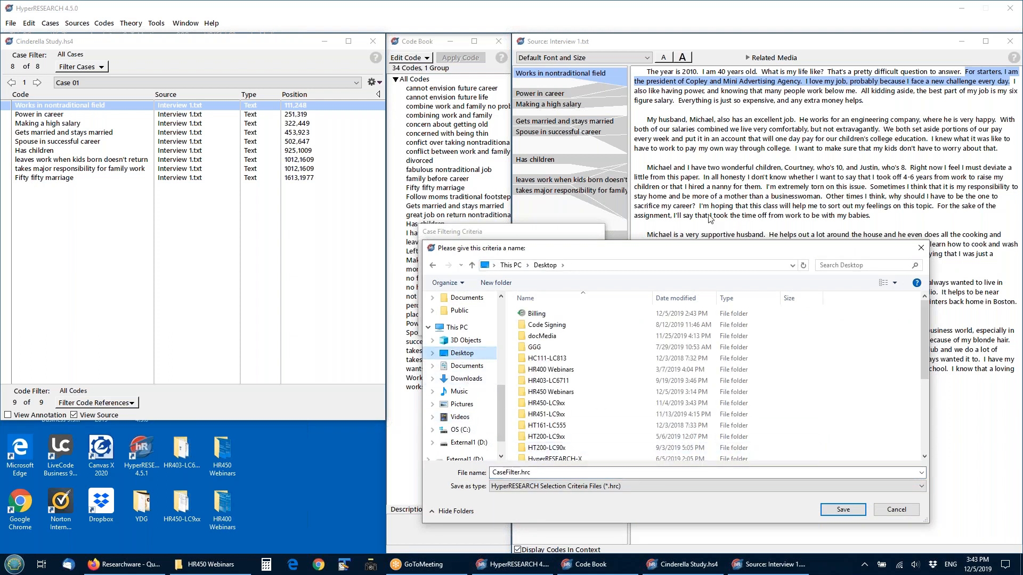
pyautogui.moveTo(701, 247); pyautogui.dragTo(556, 212)
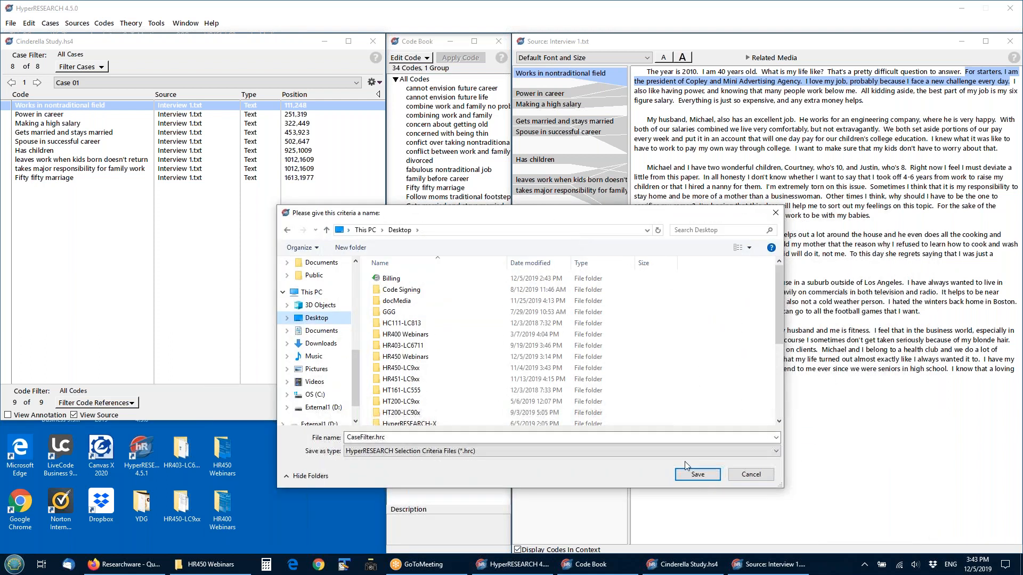
pyautogui.click(696, 475)
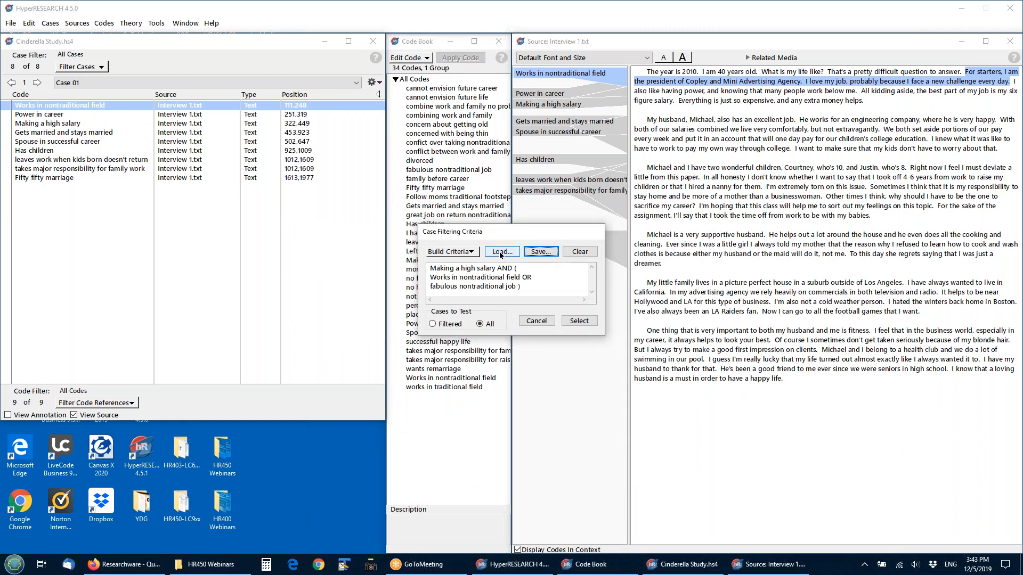
pyautogui.click(578, 321)
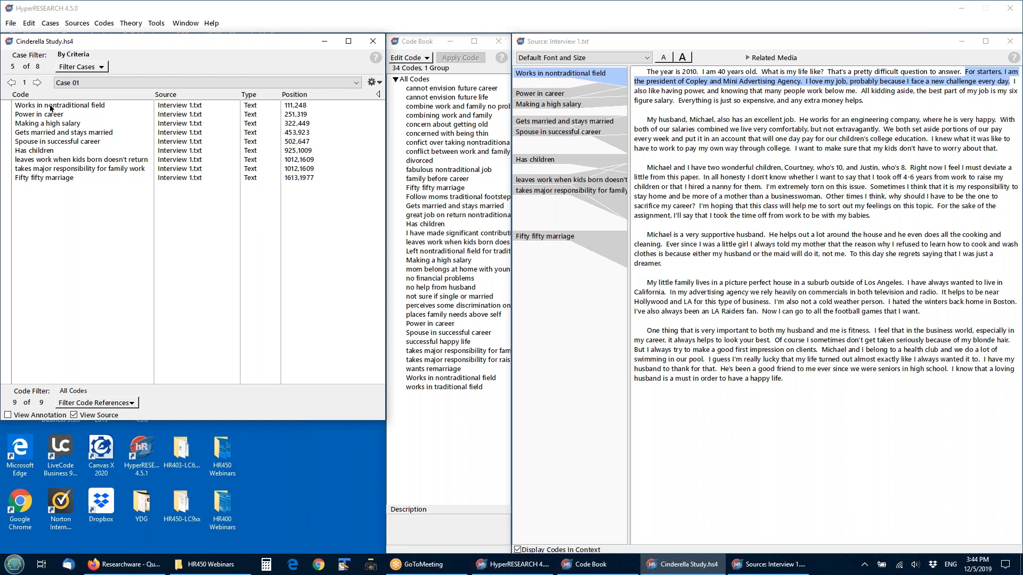
# Step: Restore the display of all cases and select the "fabulous nontraditional job" reference in Case 02
pyautogui.click(73, 70)
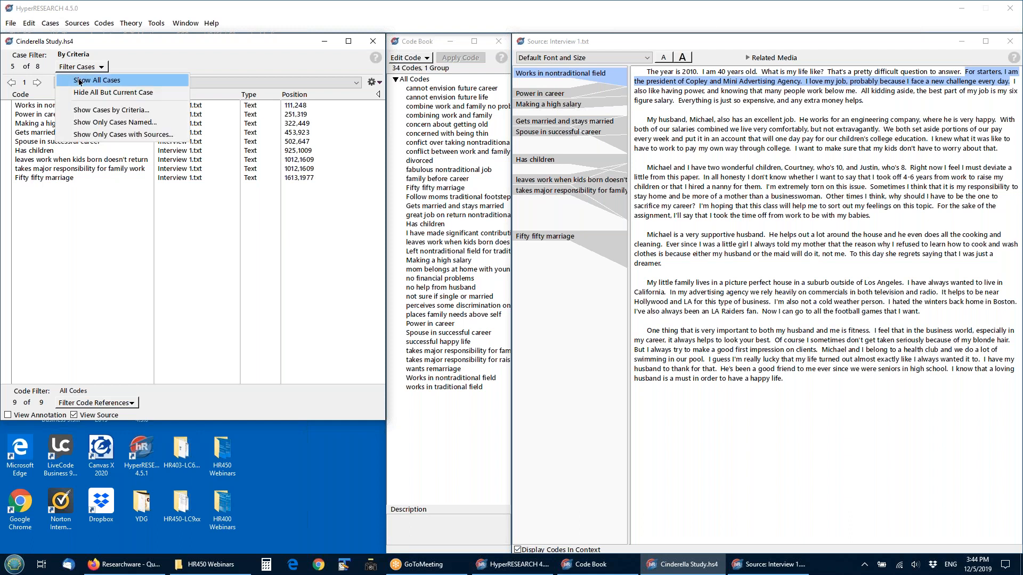
pyautogui.click(81, 81)
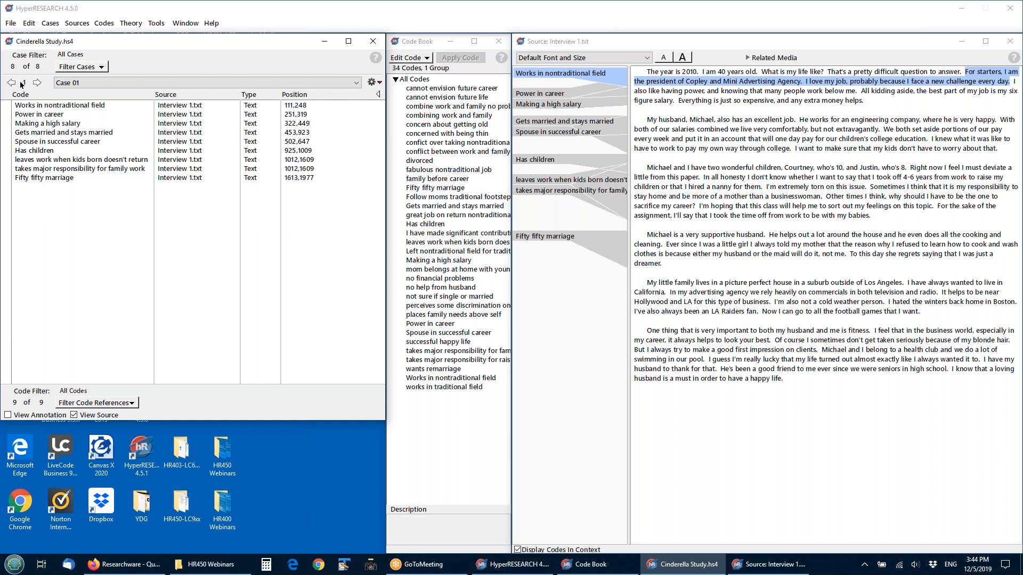
pyautogui.click(37, 83)
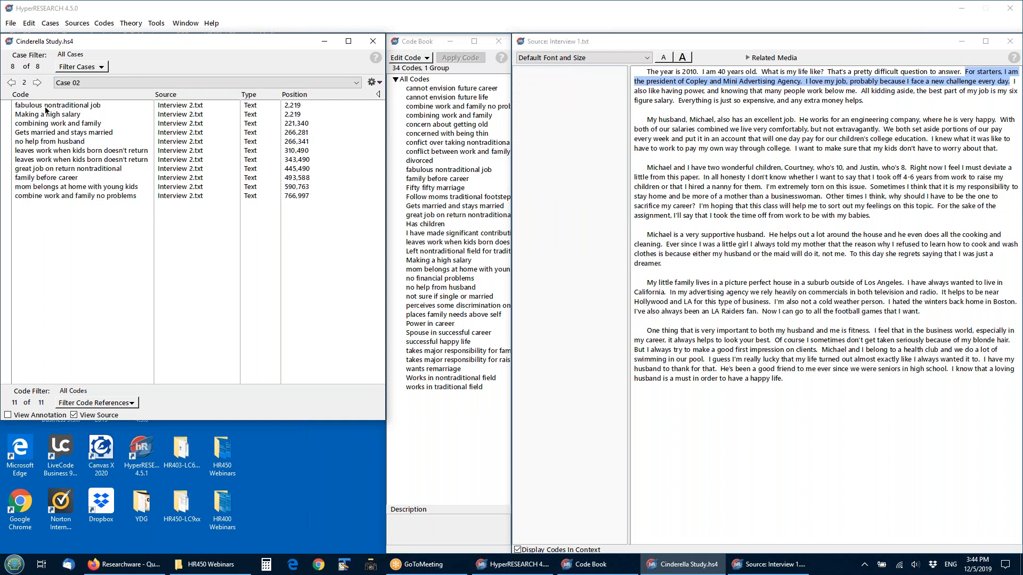
pyautogui.click(45, 107)
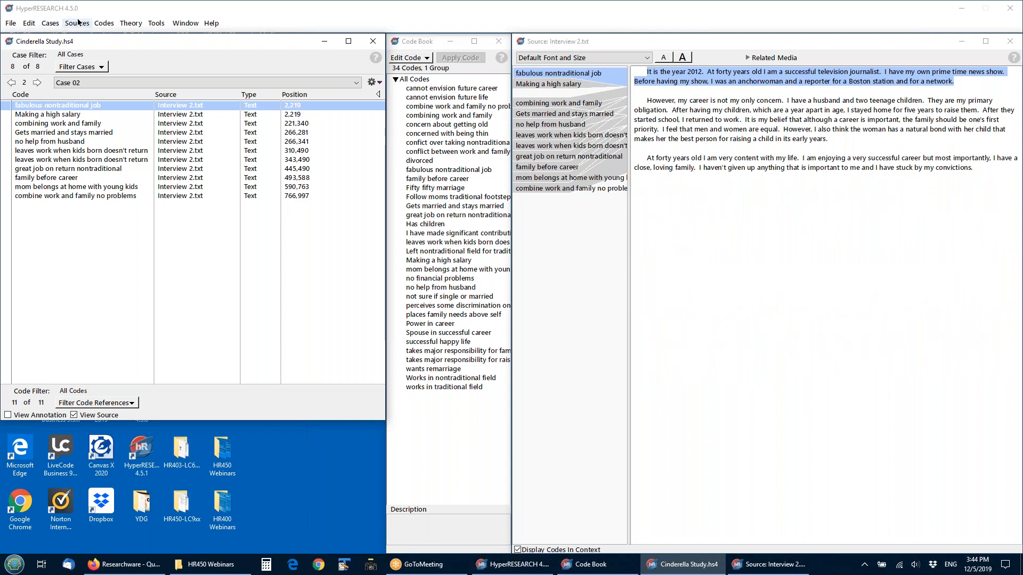
# Step: Re-code the selected "fabulous nontraditional job" reference as "Works in nontraditional field" in Case 02 only
pyautogui.click(100, 24)
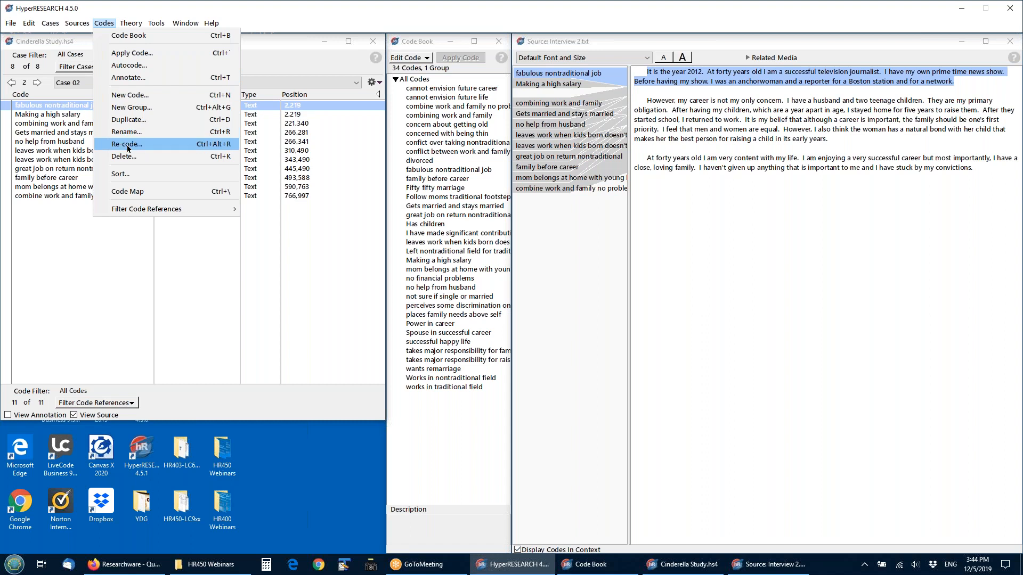
pyautogui.click(127, 145)
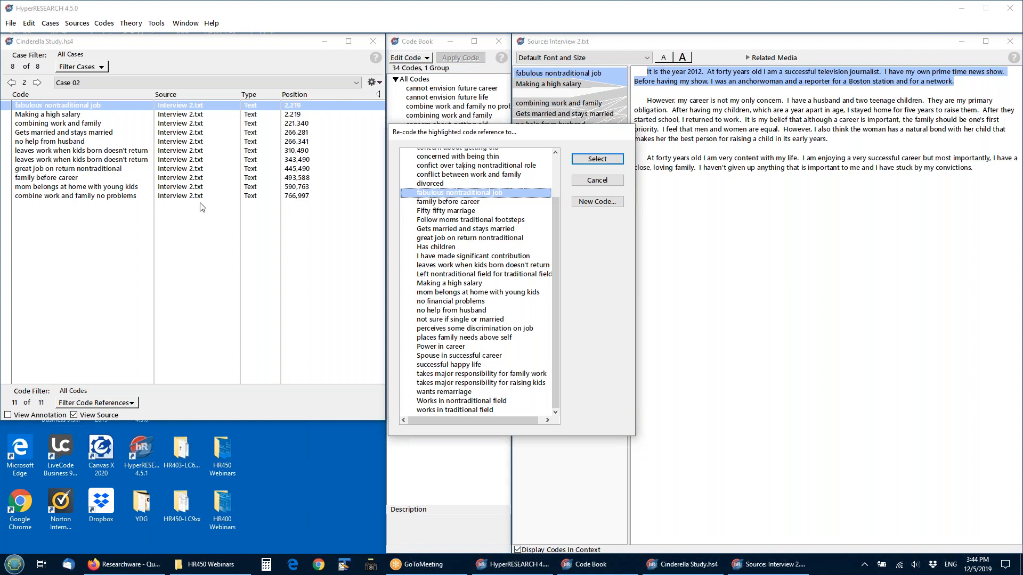
pyautogui.click(502, 404)
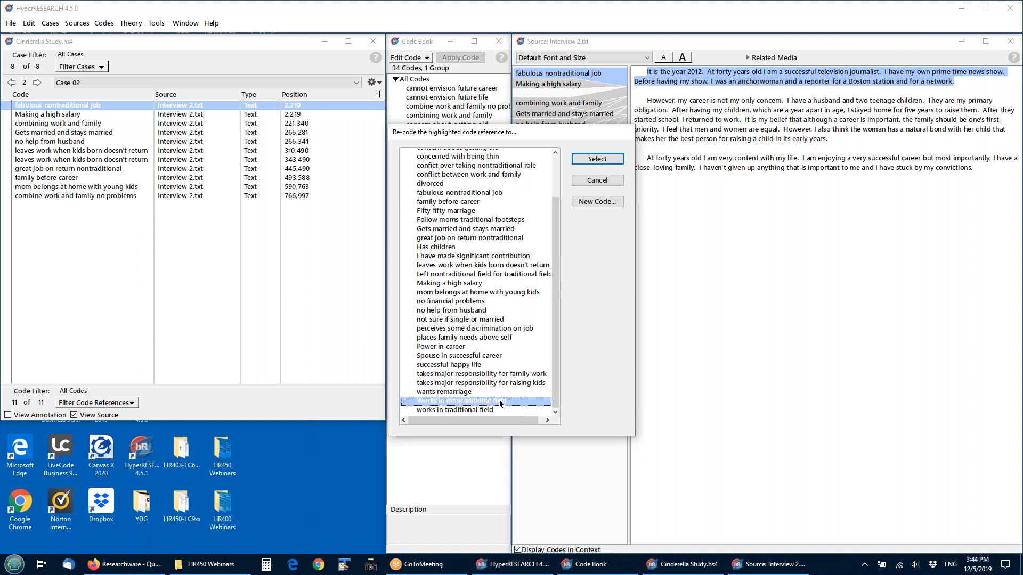
pyautogui.click(596, 159)
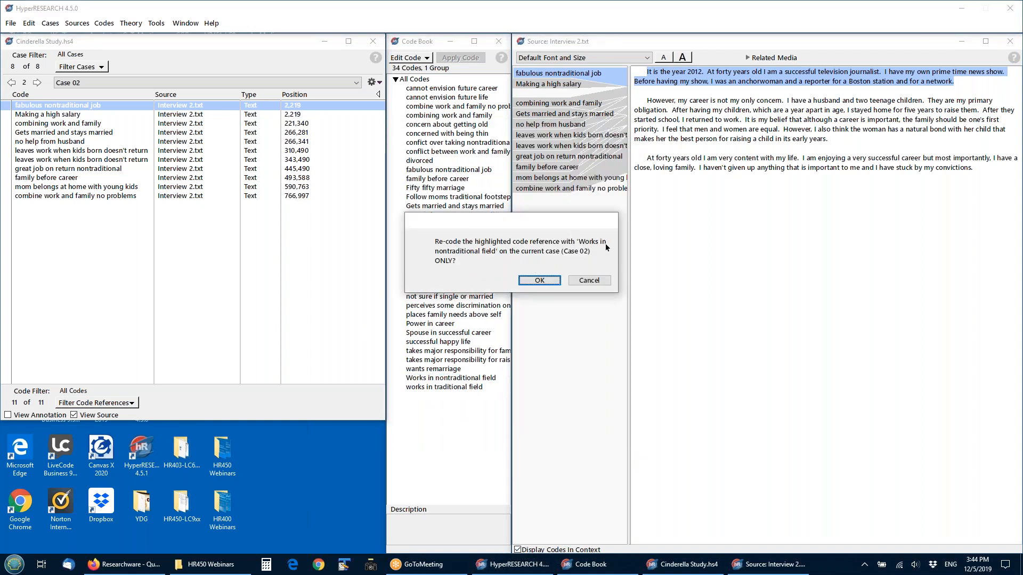
pyautogui.click(540, 280)
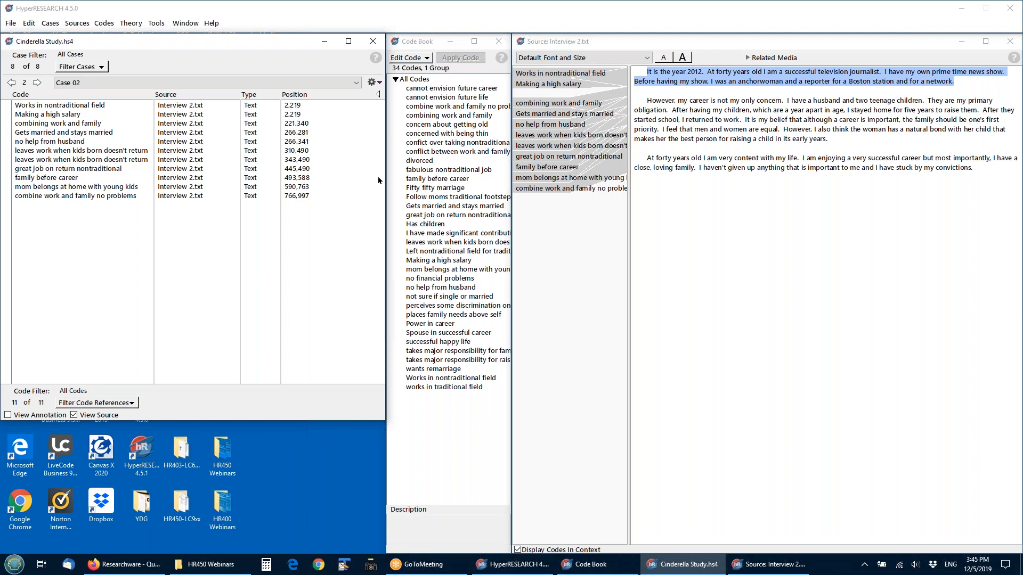
# Step: Re-code "fabulous nontraditional job" in the code book as "Works in nontraditional field" for all its references in the study
pyautogui.click(436, 170)
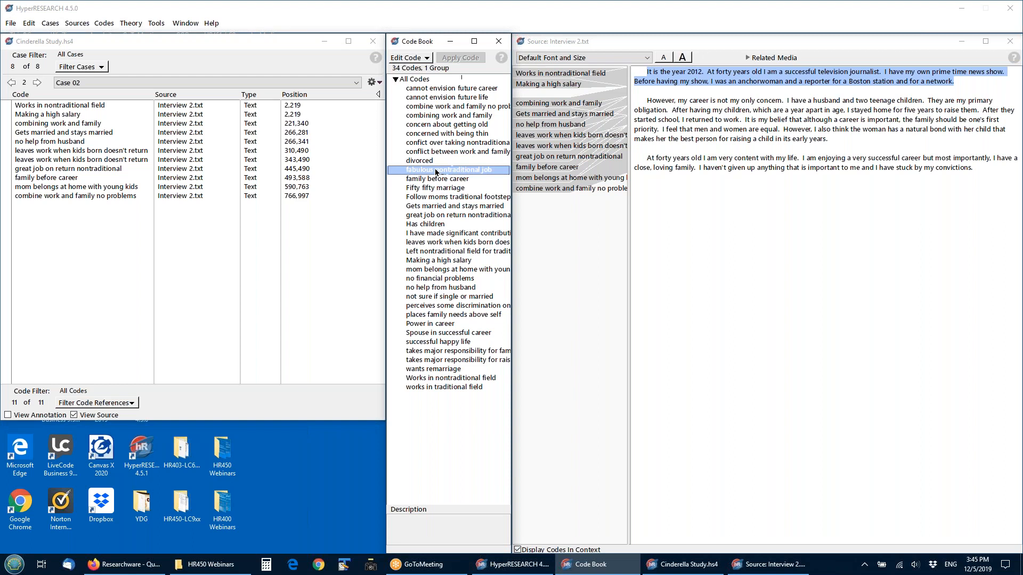
pyautogui.click(413, 58)
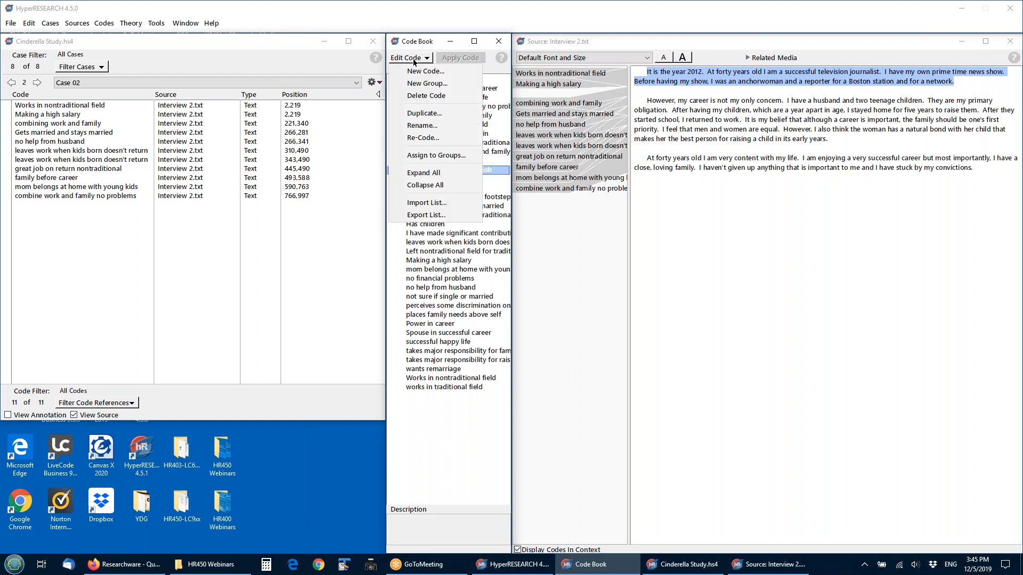
pyautogui.click(434, 141)
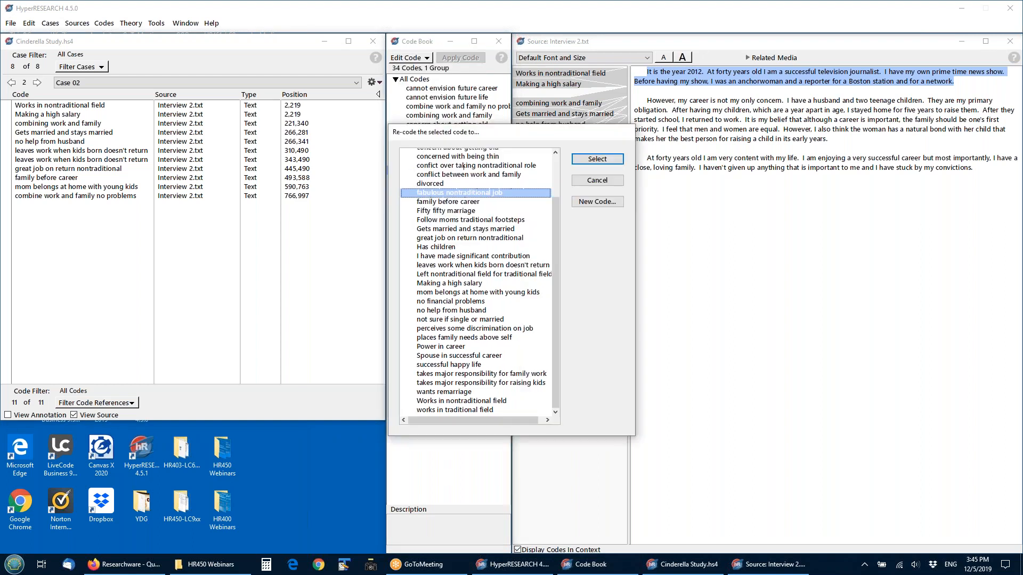
pyautogui.click(460, 401)
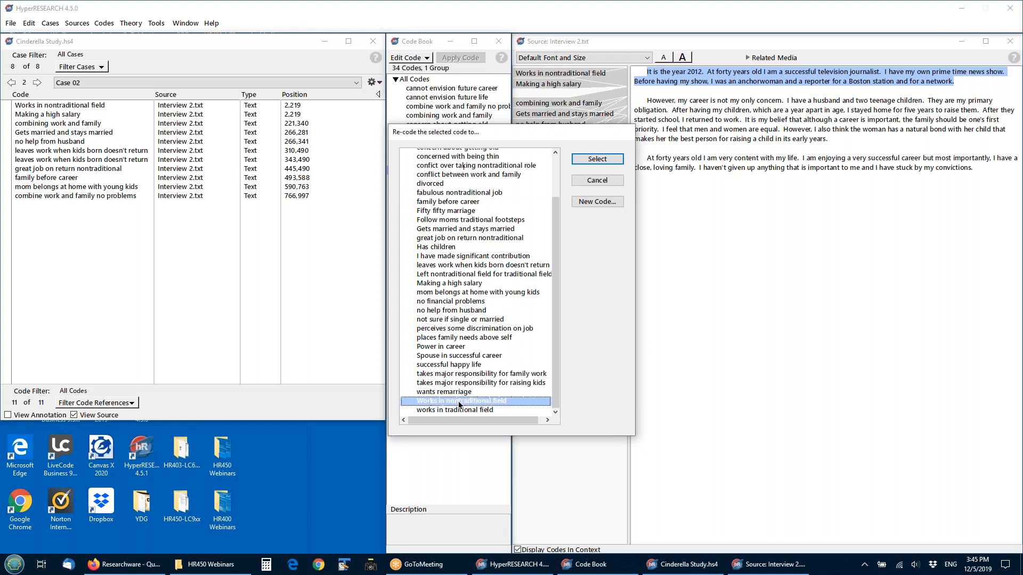
pyautogui.click(599, 159)
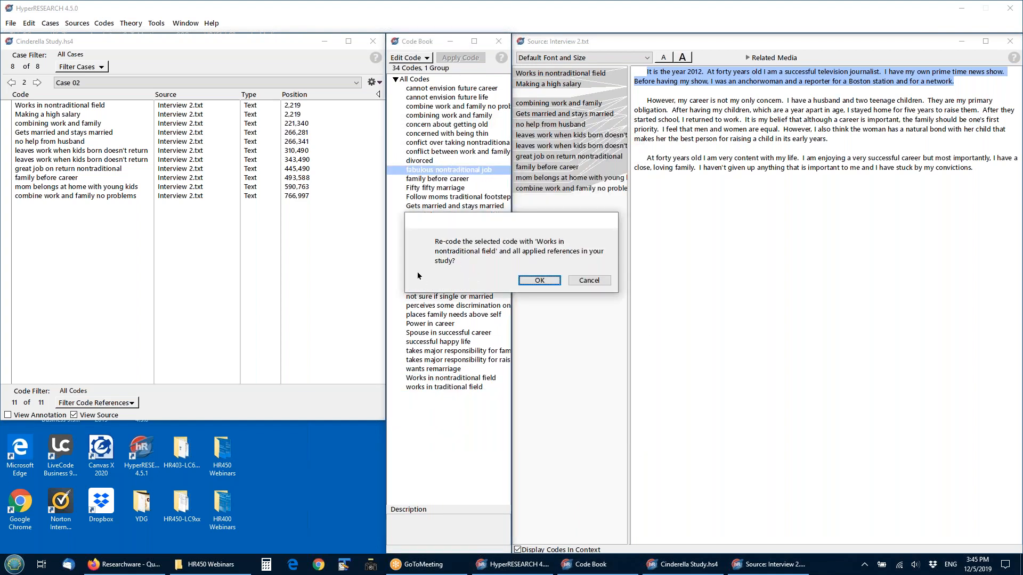
pyautogui.click(532, 280)
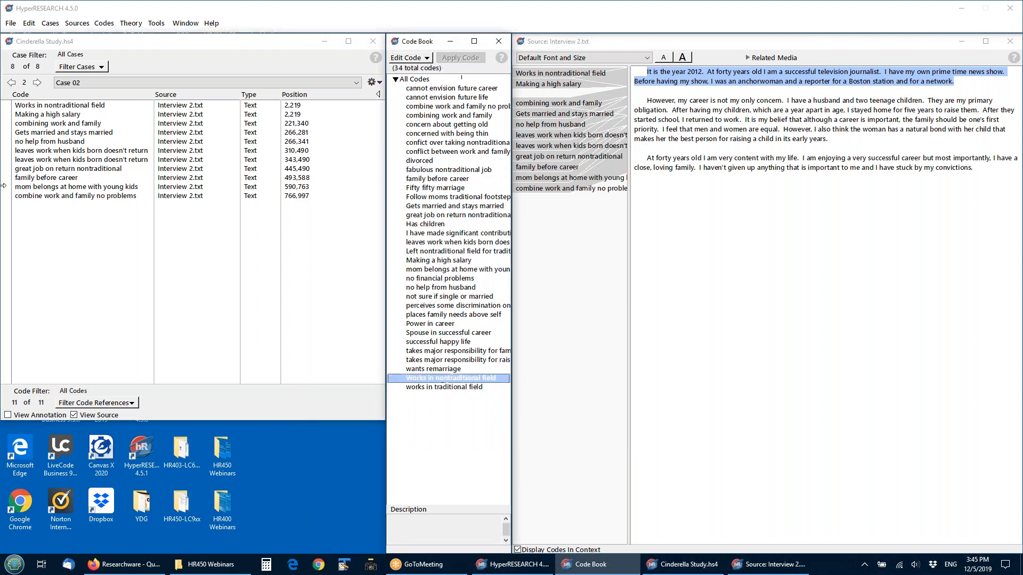
# Step: Start a new set of case filtering criteria with the code "Making a high salary"
pyautogui.click(70, 67)
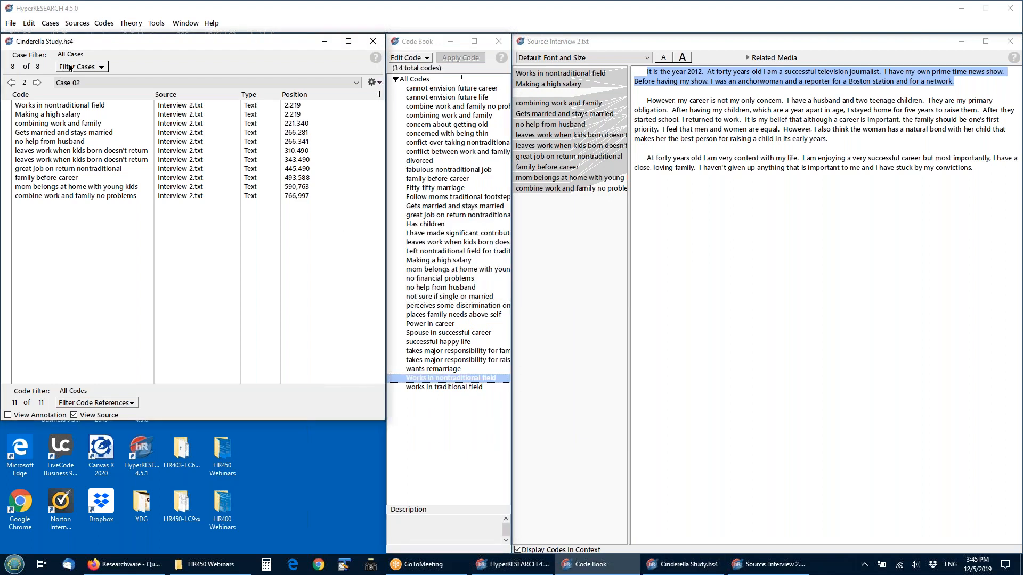
pyautogui.click(87, 81)
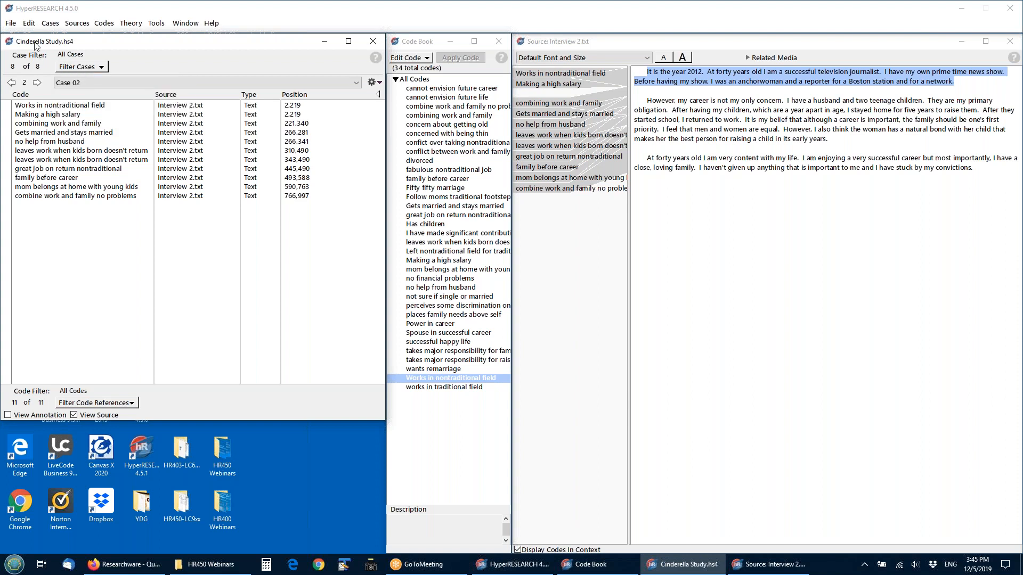
pyautogui.click(80, 69)
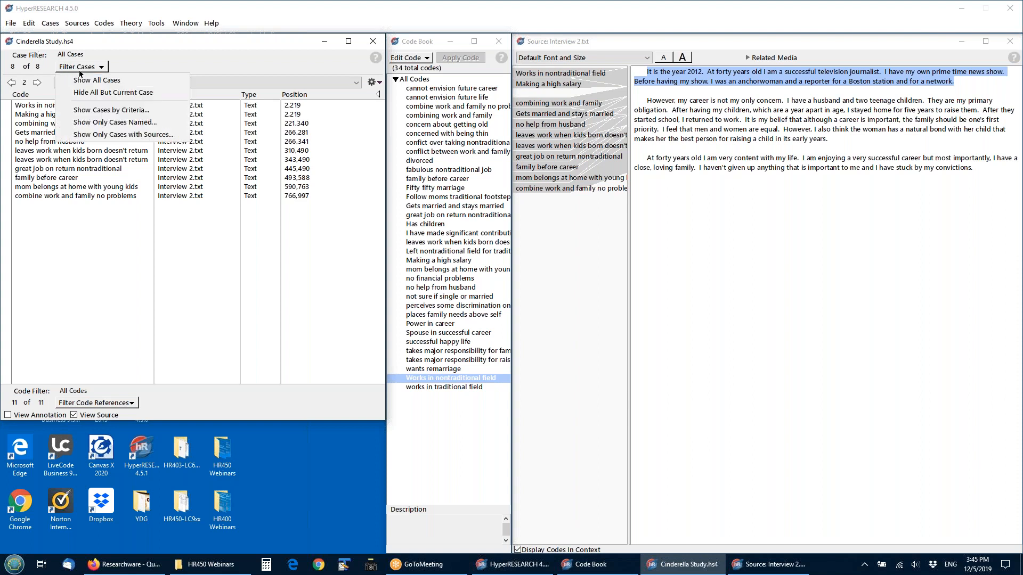
pyautogui.click(97, 108)
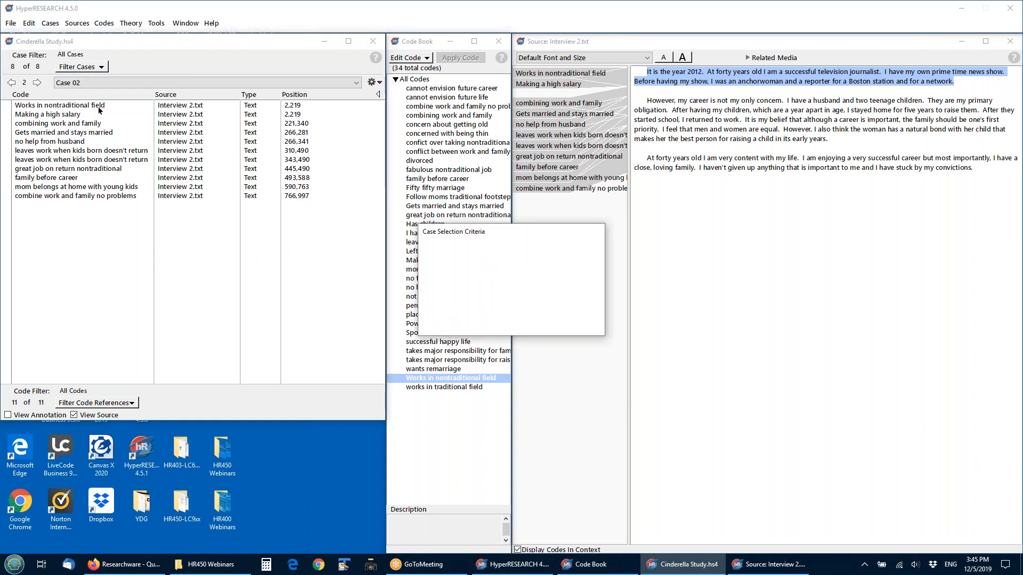
pyautogui.click(455, 252)
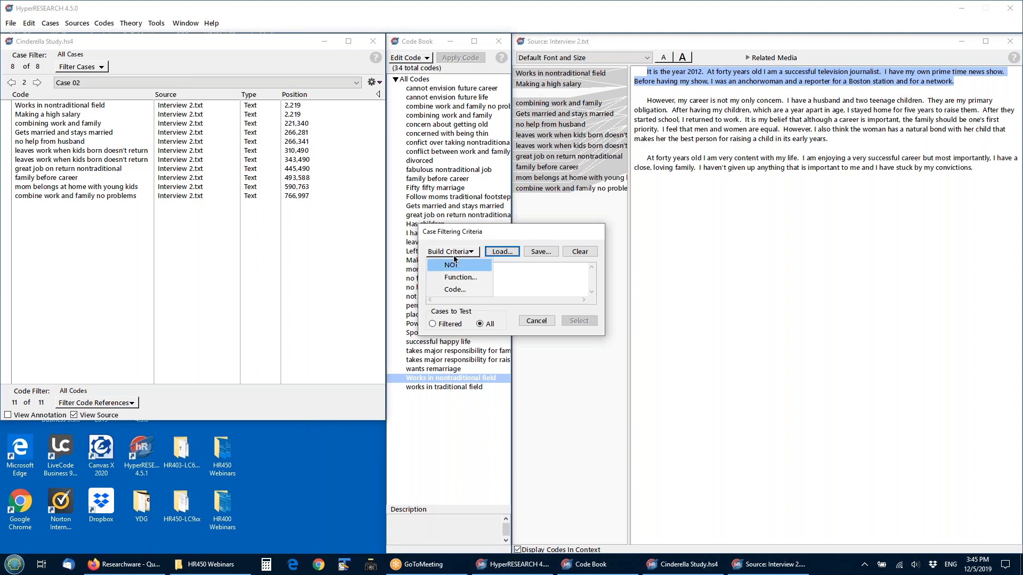
pyautogui.click(457, 289)
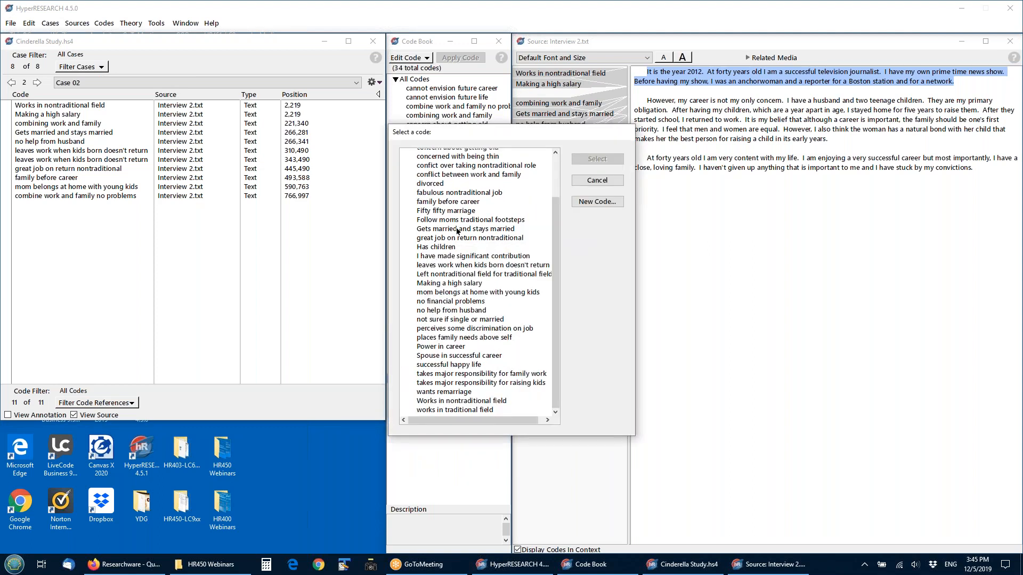
pyautogui.click(436, 286)
pyautogui.doubleClick(436, 286)
# Step: Add AND "Works in nontraditional field" to the criteria, apply the filter to all cases and check which cases are listed
pyautogui.click(457, 253)
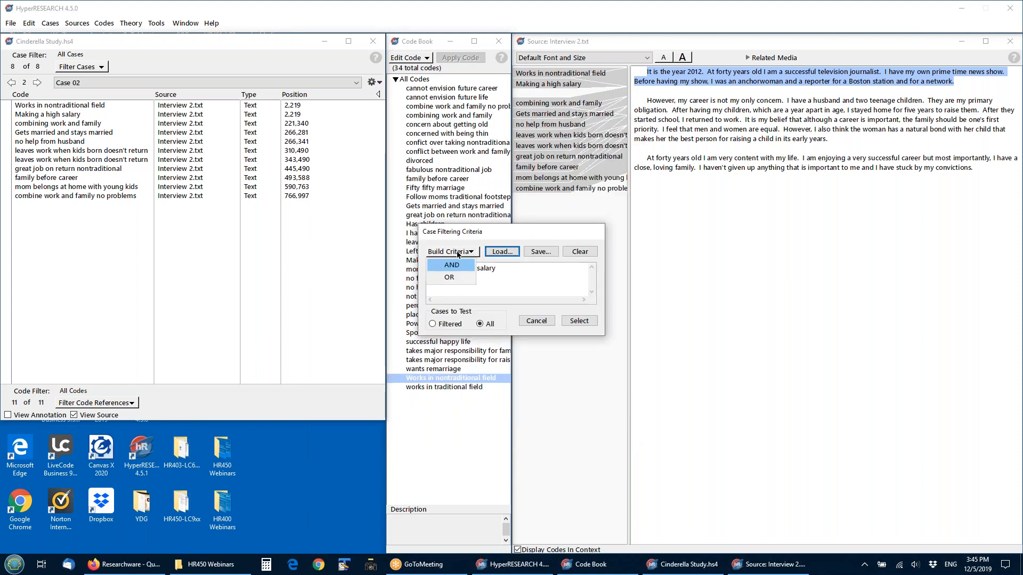
pyautogui.click(451, 268)
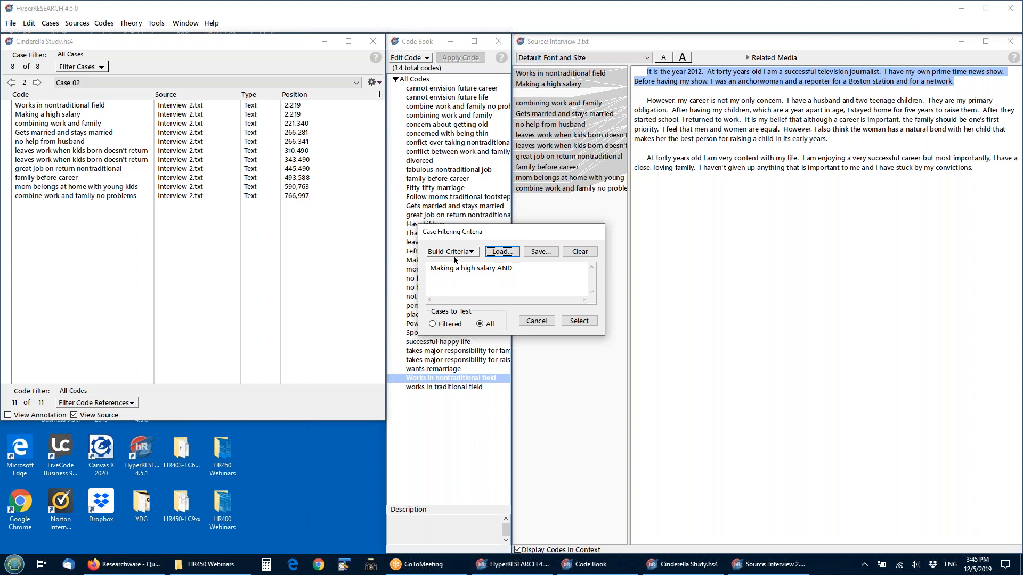
pyautogui.click(453, 253)
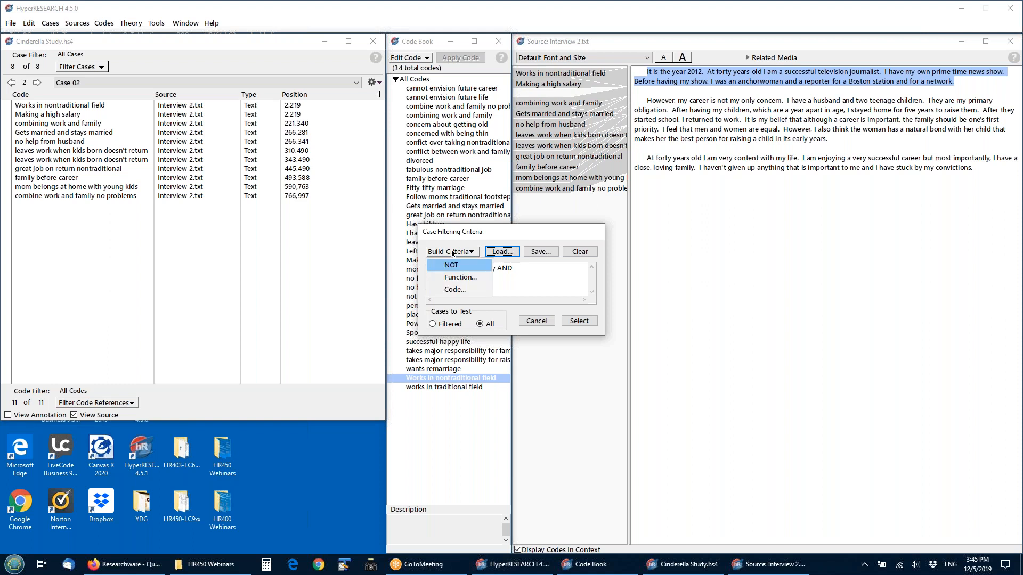
pyautogui.click(458, 291)
pyautogui.click(470, 403)
pyautogui.doubleClick(470, 403)
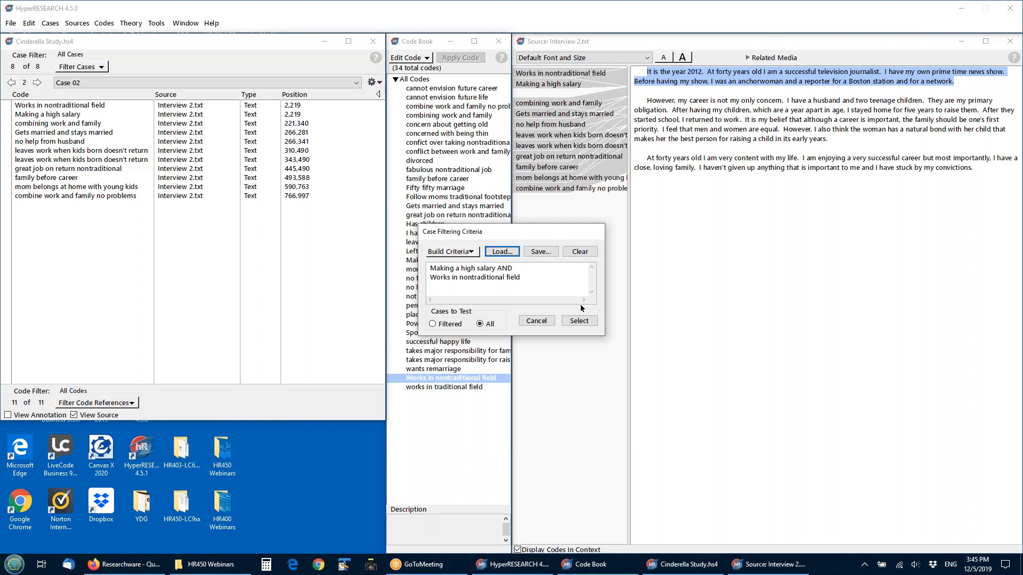
pyautogui.click(578, 321)
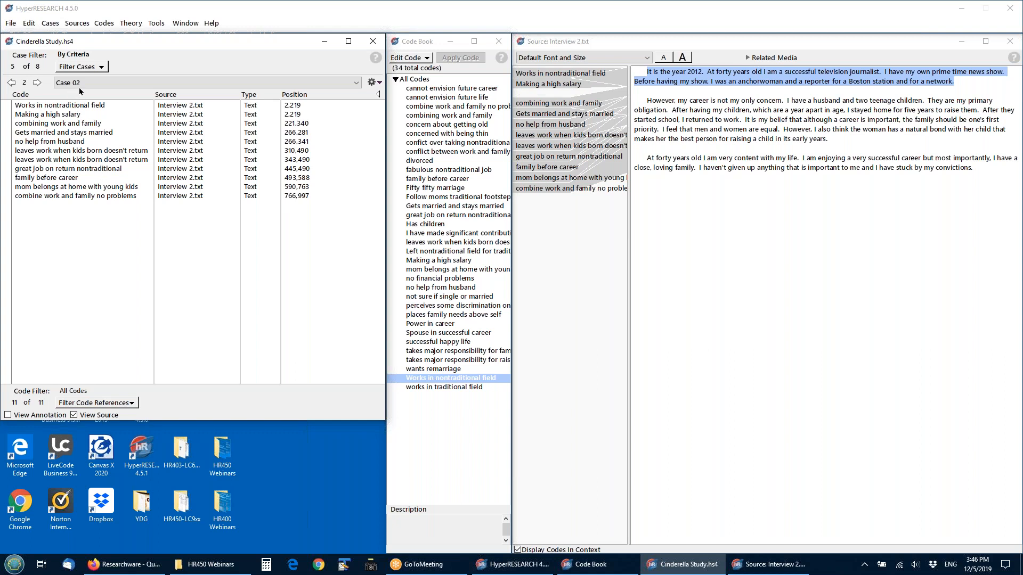
pyautogui.click(104, 84)
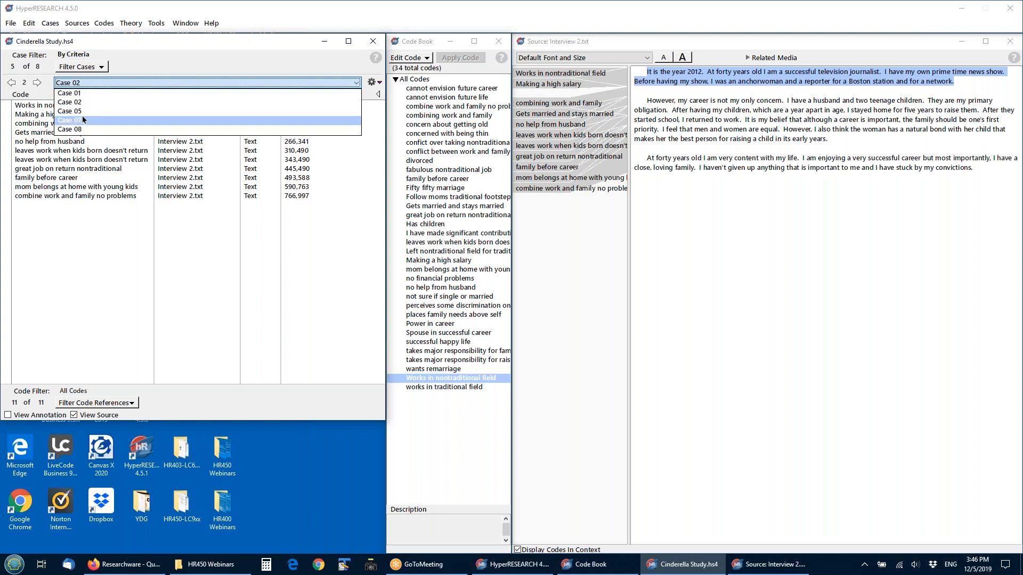
pyautogui.click(142, 59)
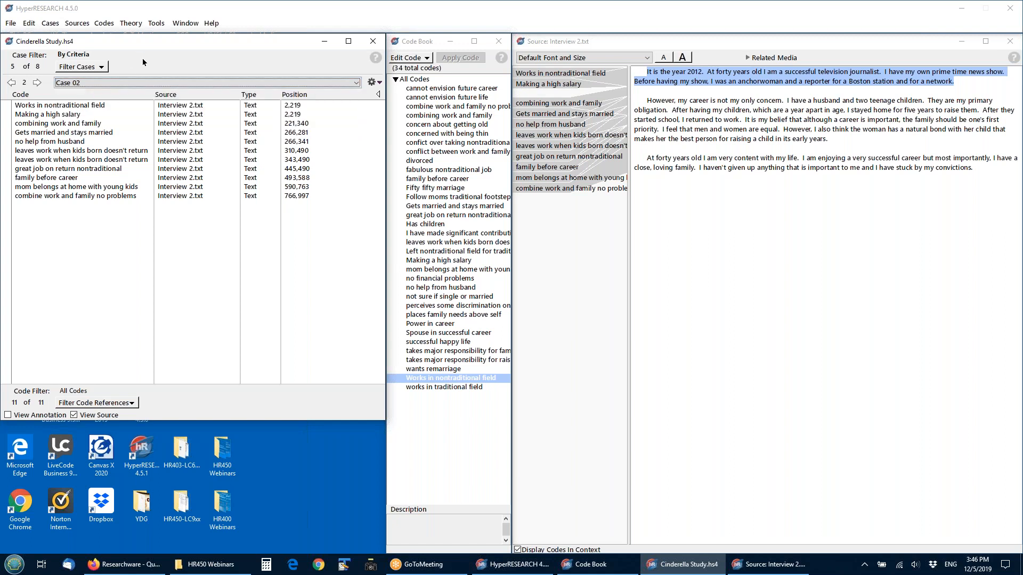
# Step: Filter the study by name to show only Case 03, Case 04 and Case 06
pyautogui.click(82, 68)
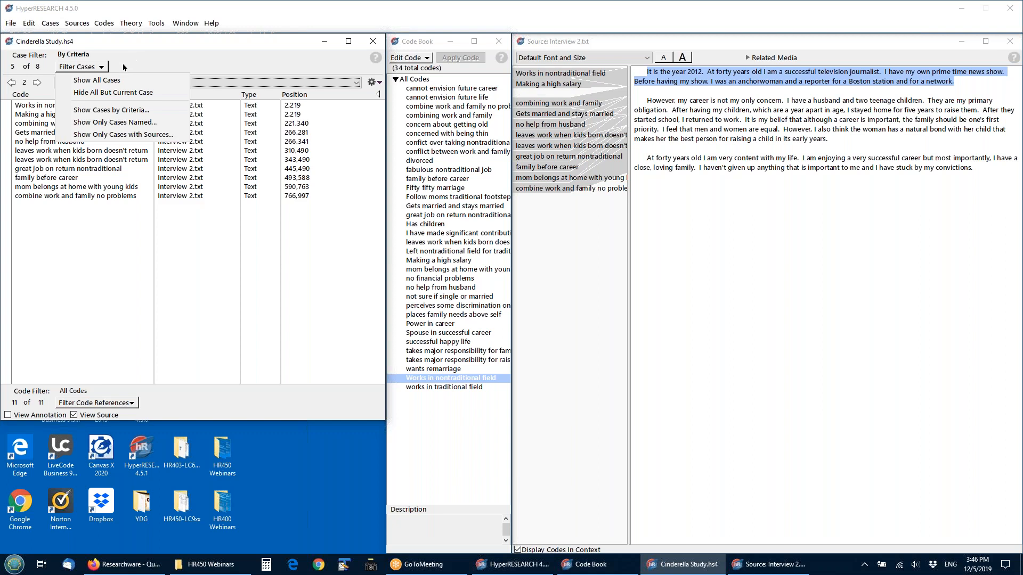
pyautogui.click(116, 123)
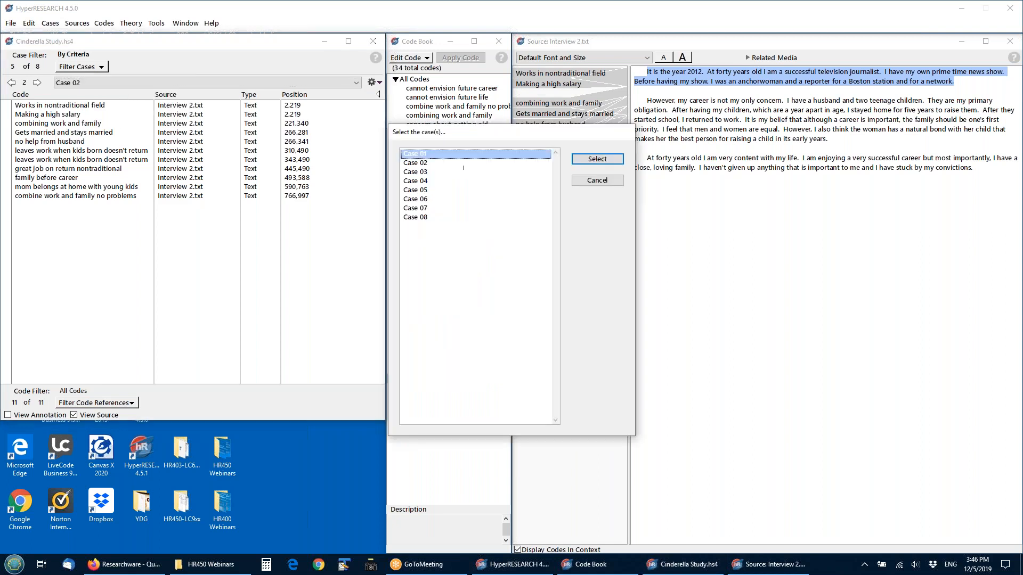
pyautogui.click(421, 173)
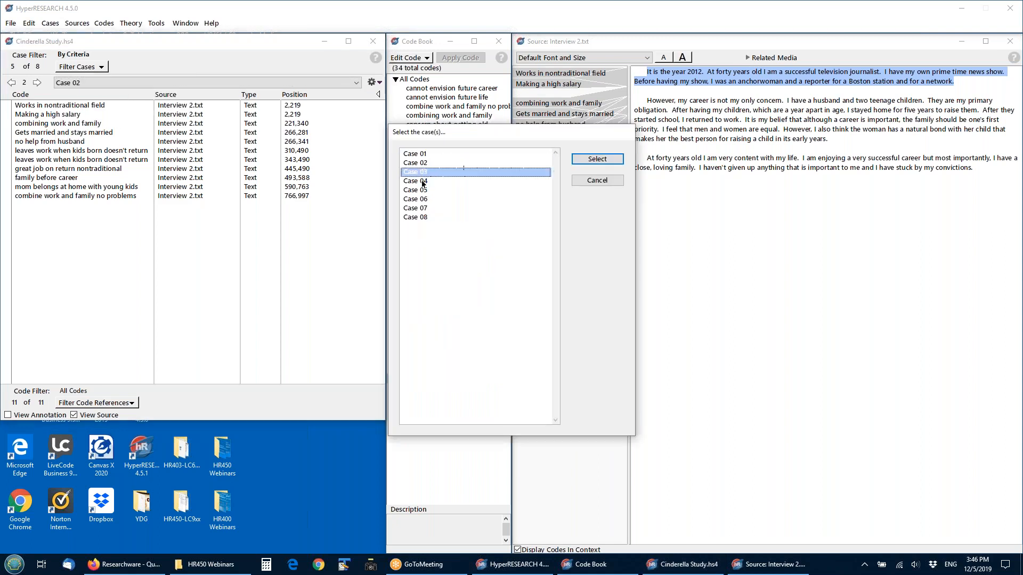
pyautogui.keyDown('ctrl'); pyautogui.click(424, 182); pyautogui.keyUp('ctrl')
pyautogui.keyDown('ctrl'); pyautogui.click(427, 199); pyautogui.keyUp('ctrl')
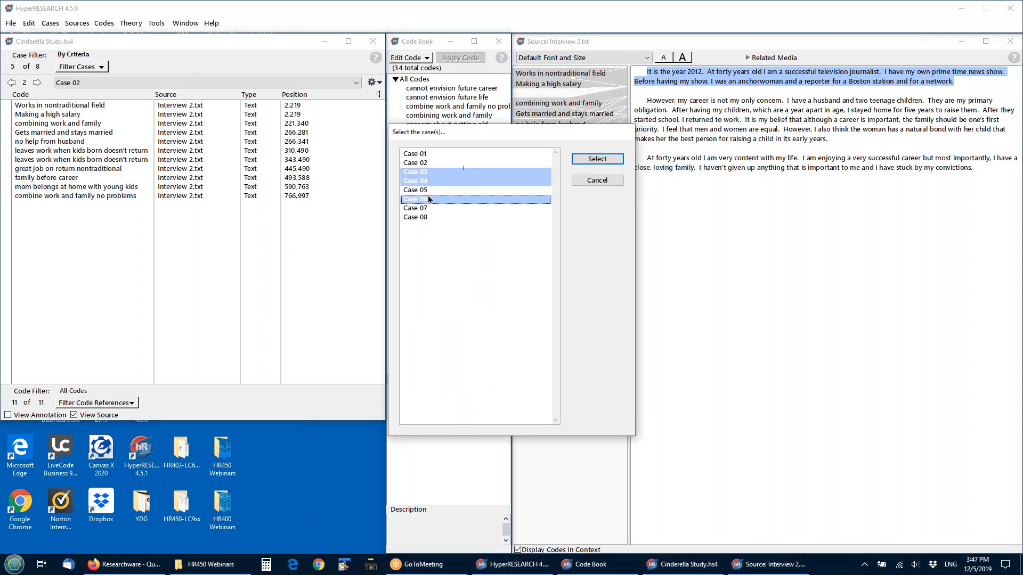
pyautogui.click(597, 159)
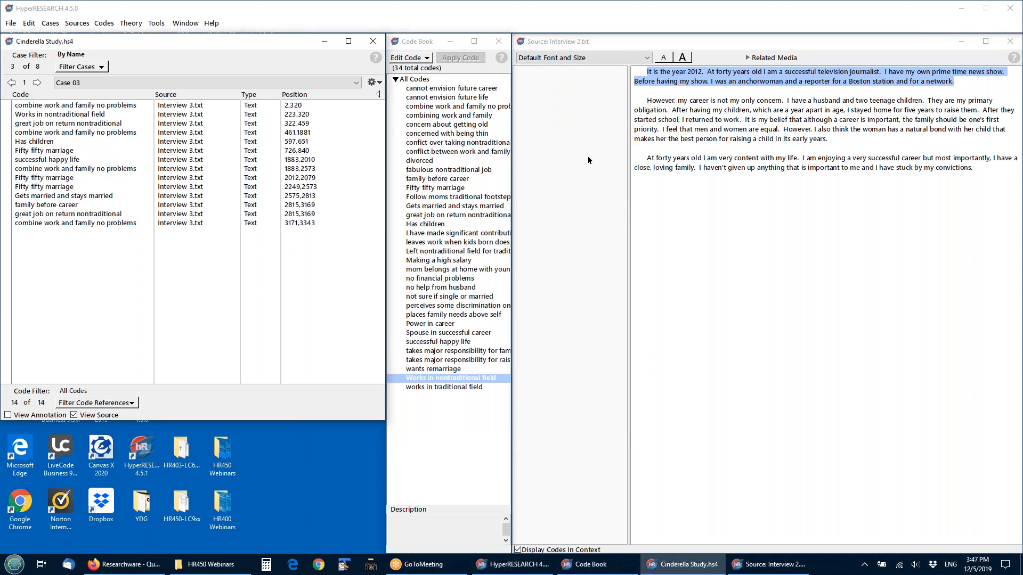
# Step: Open Interview 3.txt from Case 03's "Works in nontraditional field" reference and code its whole first paragraph as "Making a high salary"
pyautogui.click(47, 115)
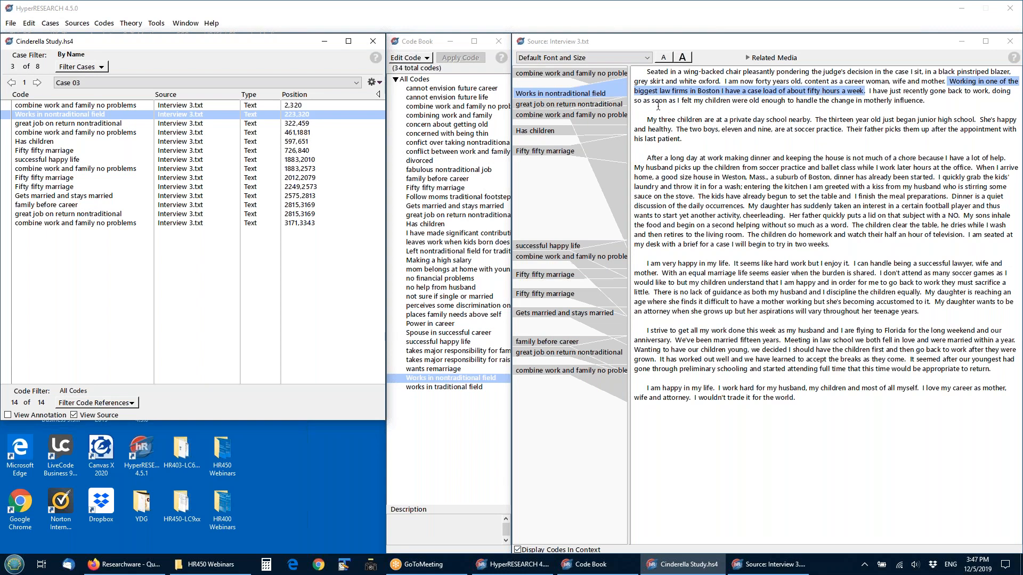
pyautogui.moveTo(651, 68); pyautogui.dragTo(934, 98)
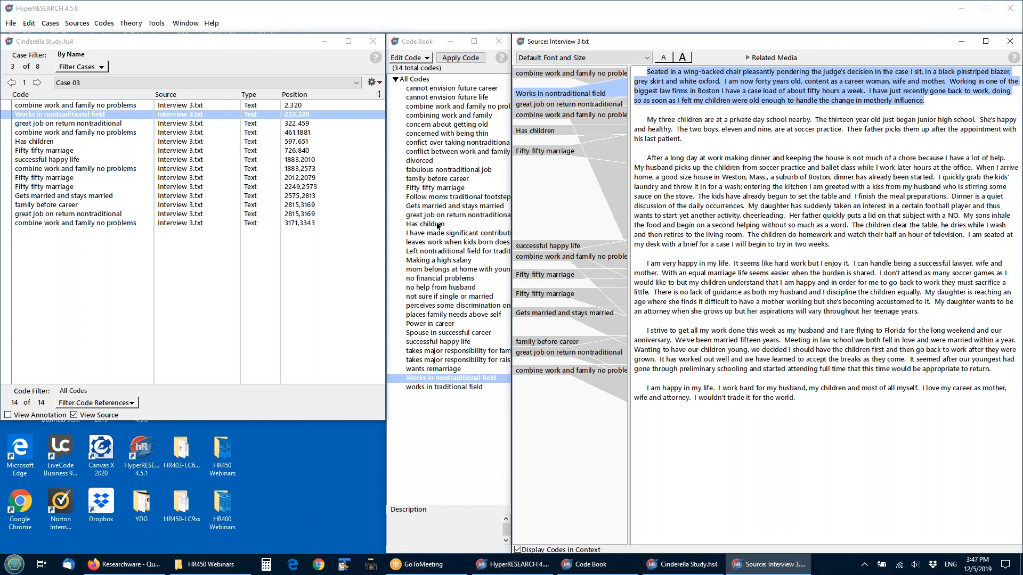
pyautogui.click(438, 261)
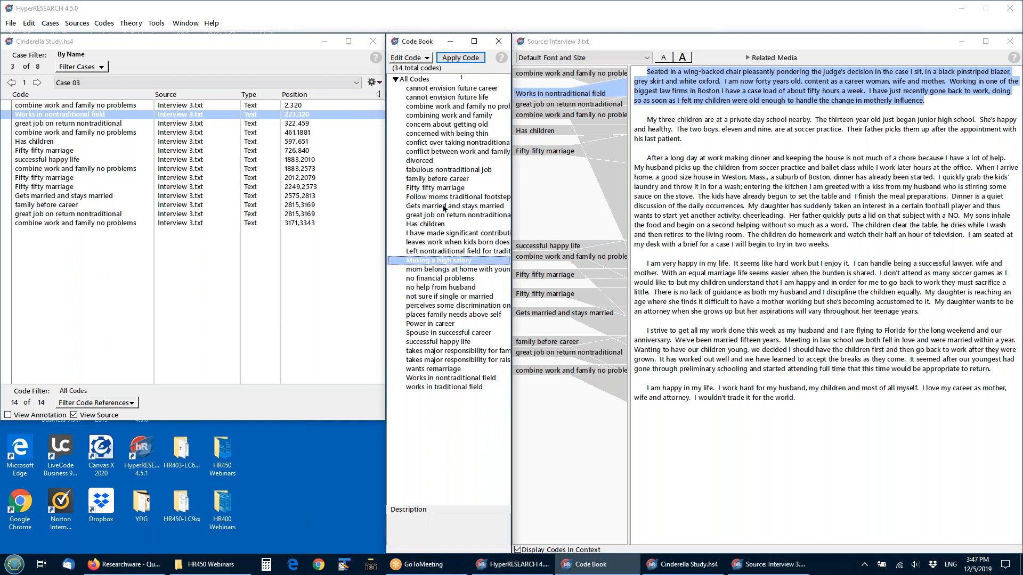
pyautogui.click(452, 62)
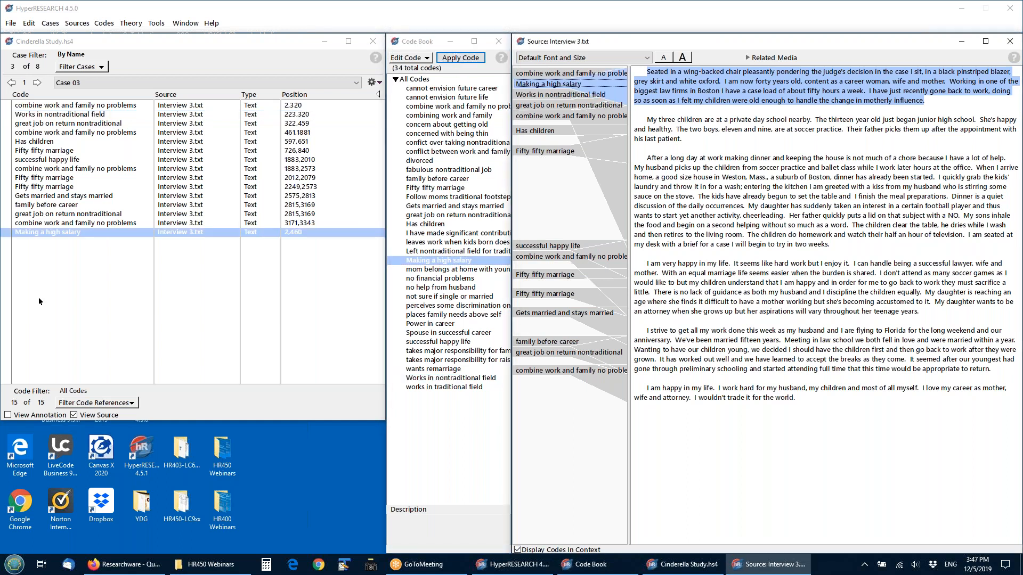
# Step: View the "cannot envision future career" passage in Case 04, and restore the display of all cases
pyautogui.click(37, 82)
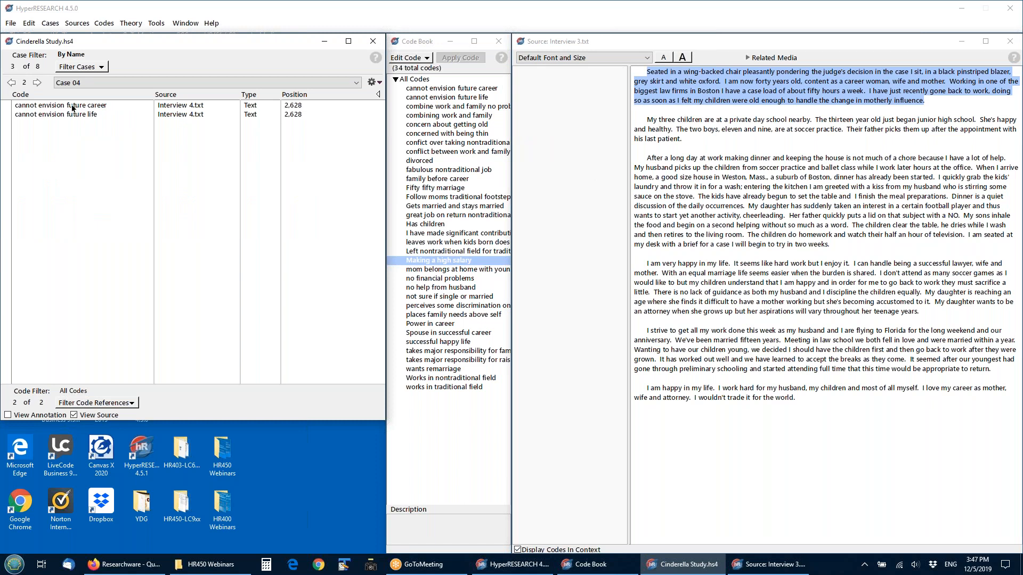
pyautogui.click(60, 107)
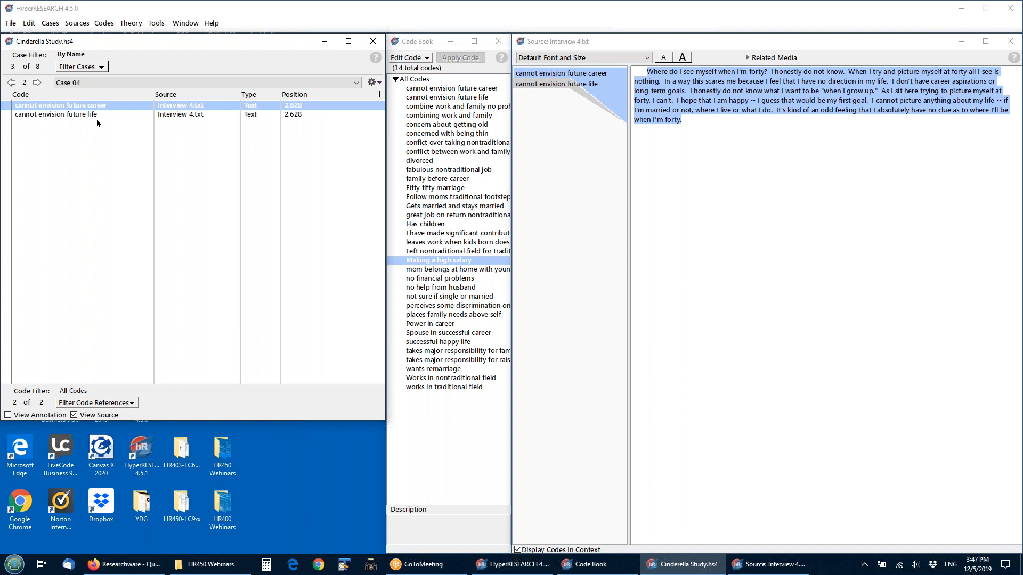
pyautogui.click(80, 68)
pyautogui.click(80, 68)
pyautogui.click(80, 68)
pyautogui.click(89, 80)
# Step: Start new case filtering criteria for the Cinderella Study with the code "Making a high salary"
pyautogui.click(64, 69)
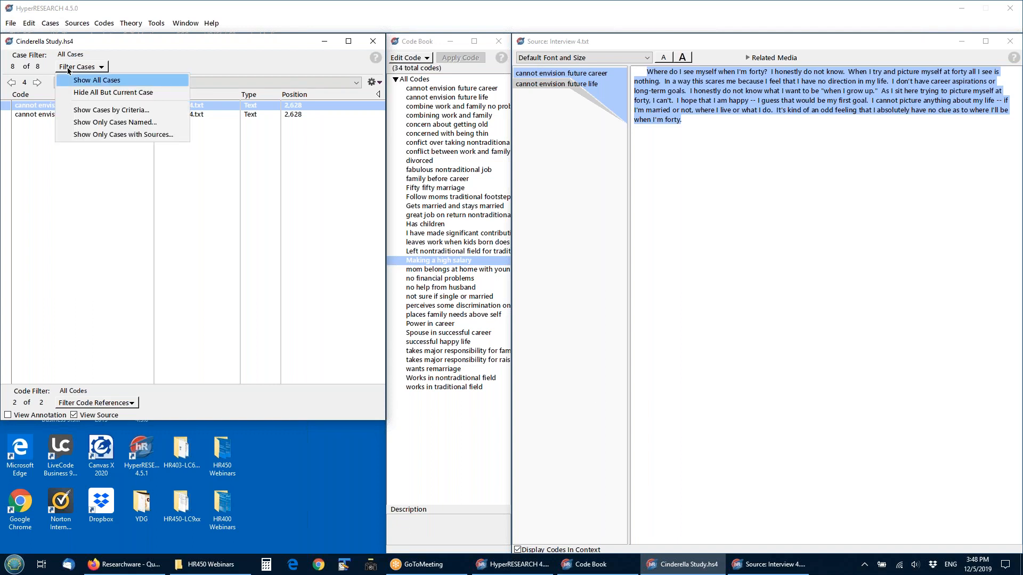
pyautogui.click(92, 111)
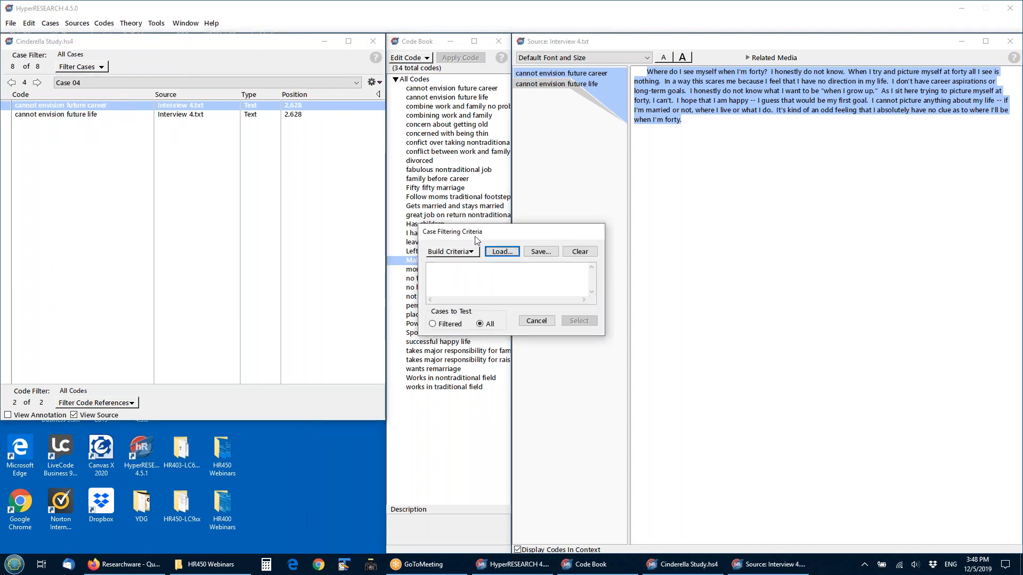
pyautogui.click(461, 252)
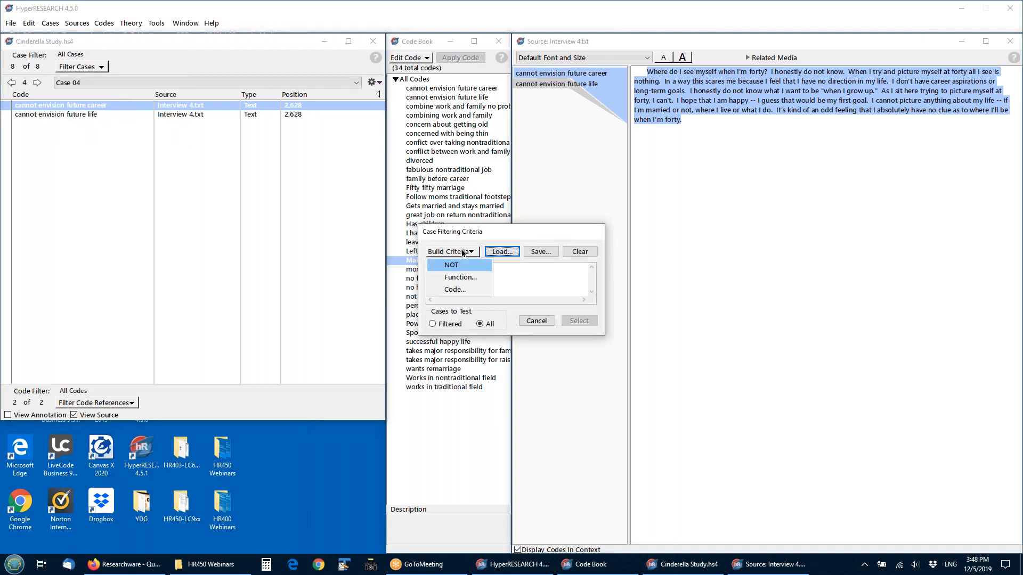
pyautogui.click(462, 289)
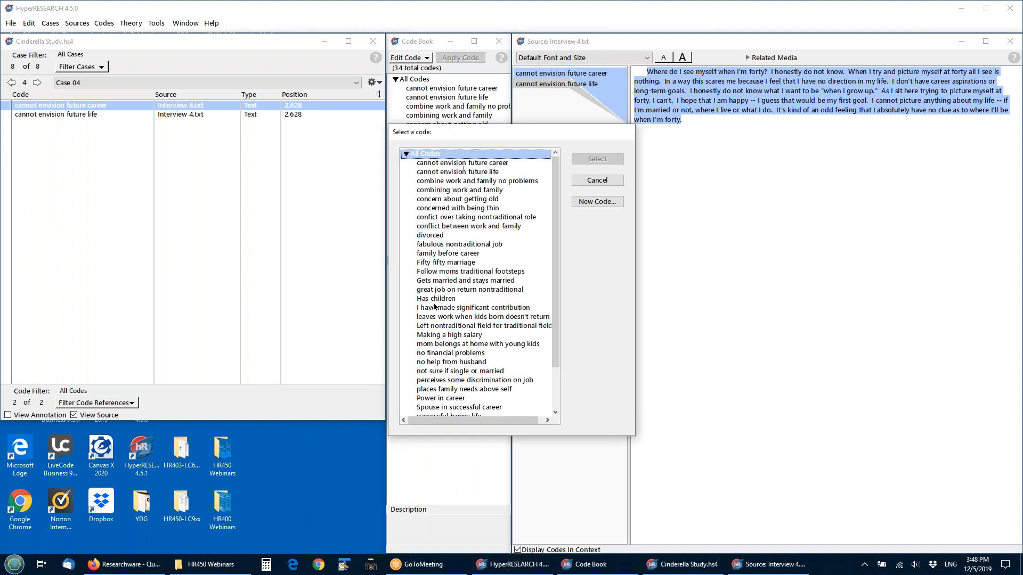
pyautogui.click(429, 335)
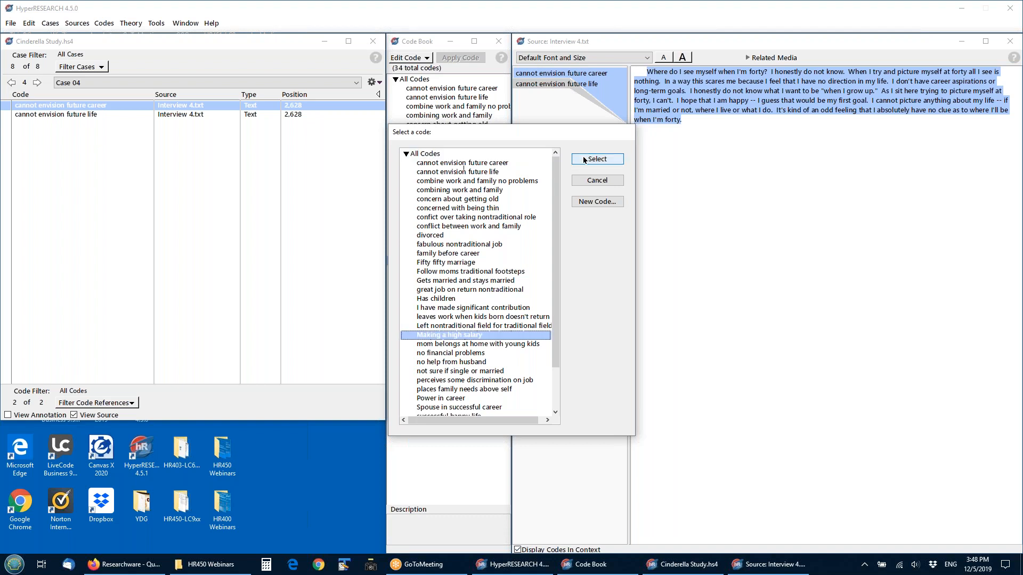
pyautogui.click(585, 160)
# Step: Add AND "Works in nontraditional field" to the salary criterion and apply the filter to all cases
pyautogui.click(457, 252)
pyautogui.click(457, 265)
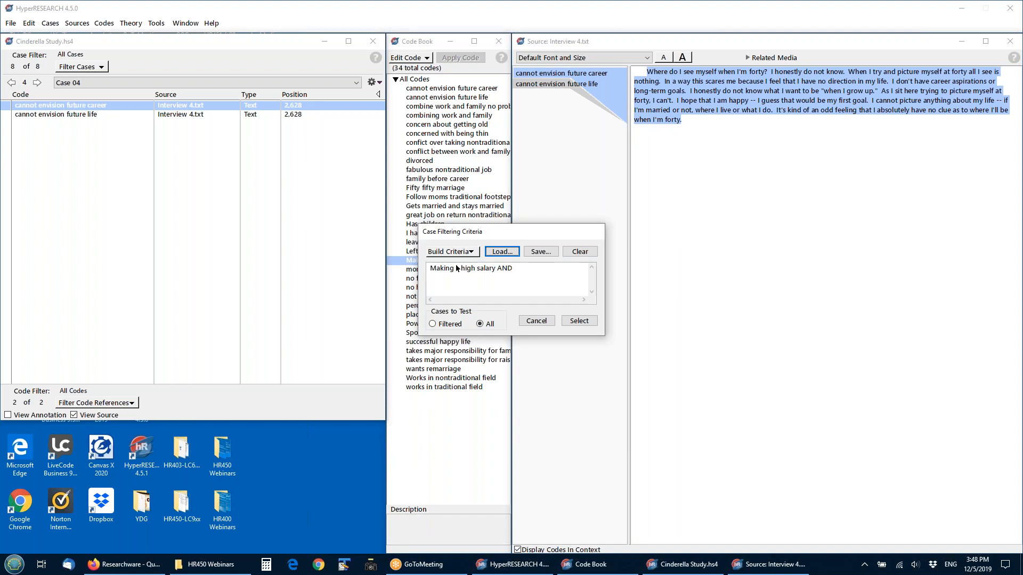
pyautogui.click(462, 254)
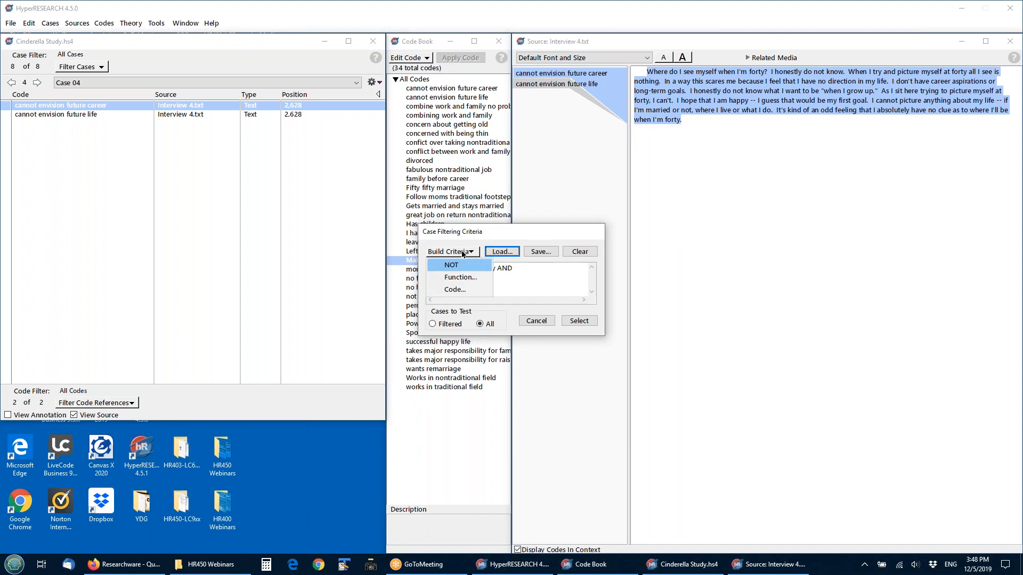
pyautogui.click(457, 289)
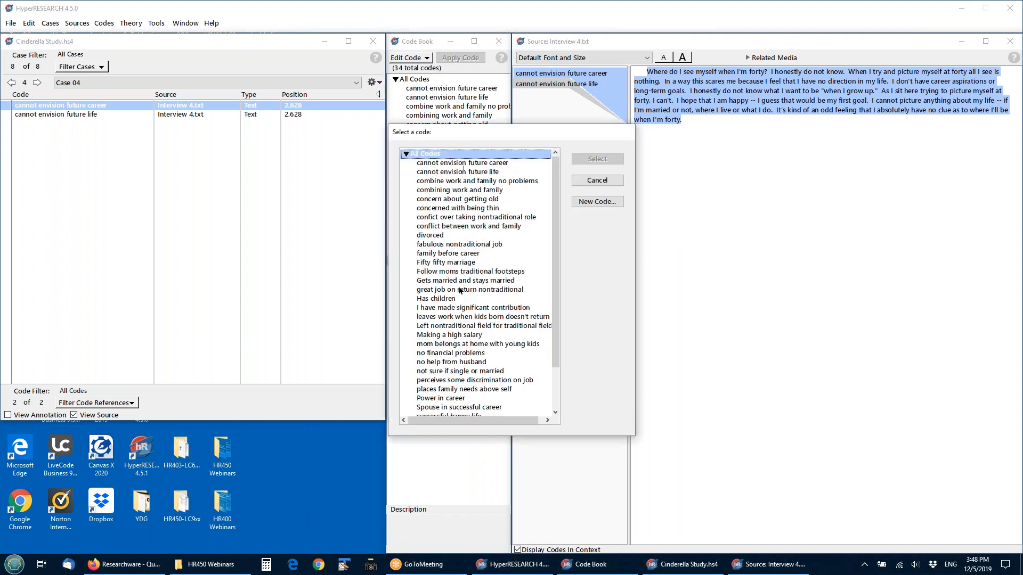
pyautogui.click(556, 405)
pyautogui.doubleClick(455, 401)
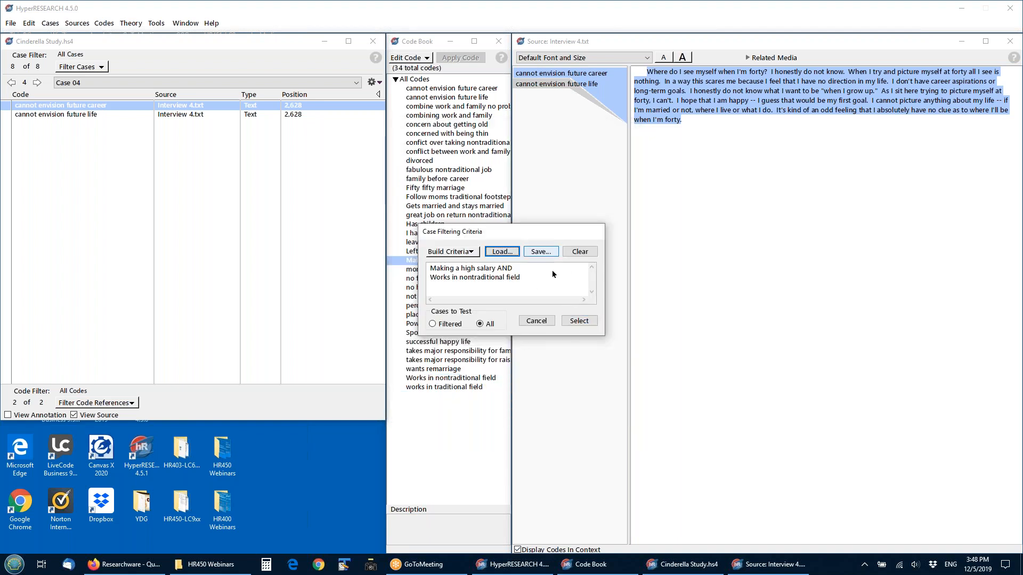
pyautogui.click(579, 321)
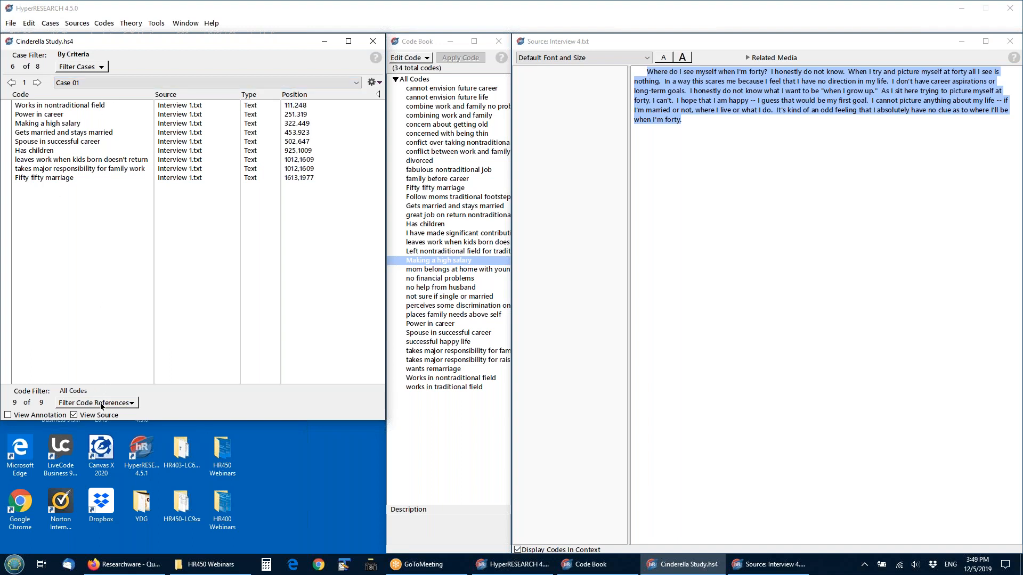
# Step: Review a Frequency Report sorted by total, limited to only filtered codes and cases, and close it
pyautogui.click(153, 24)
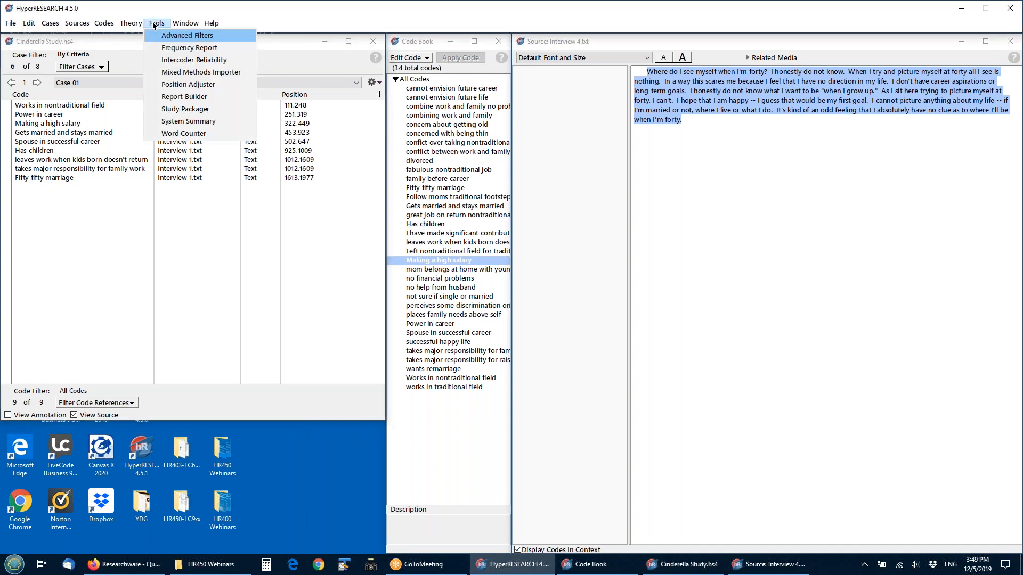
pyautogui.click(168, 48)
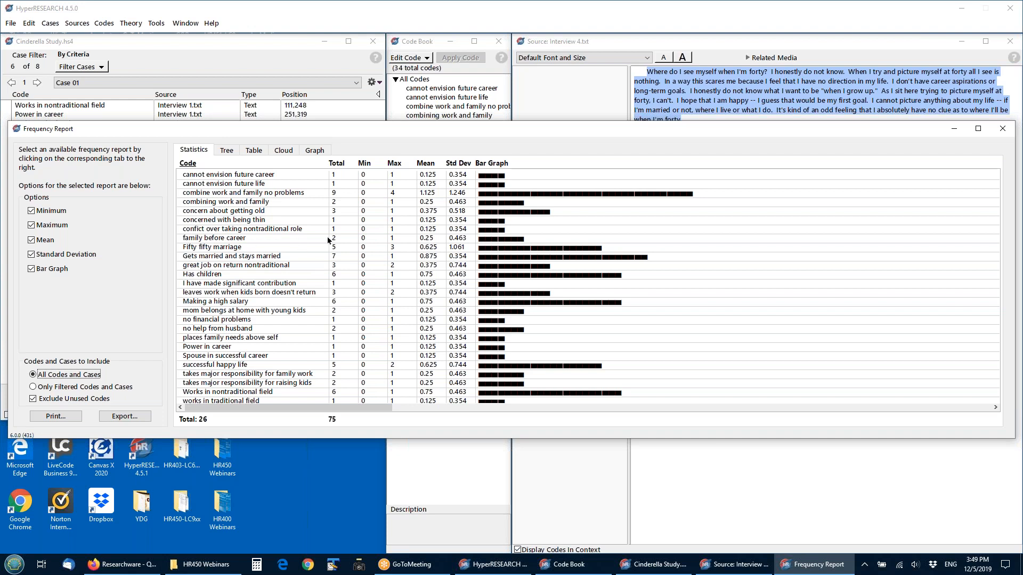
pyautogui.click(338, 163)
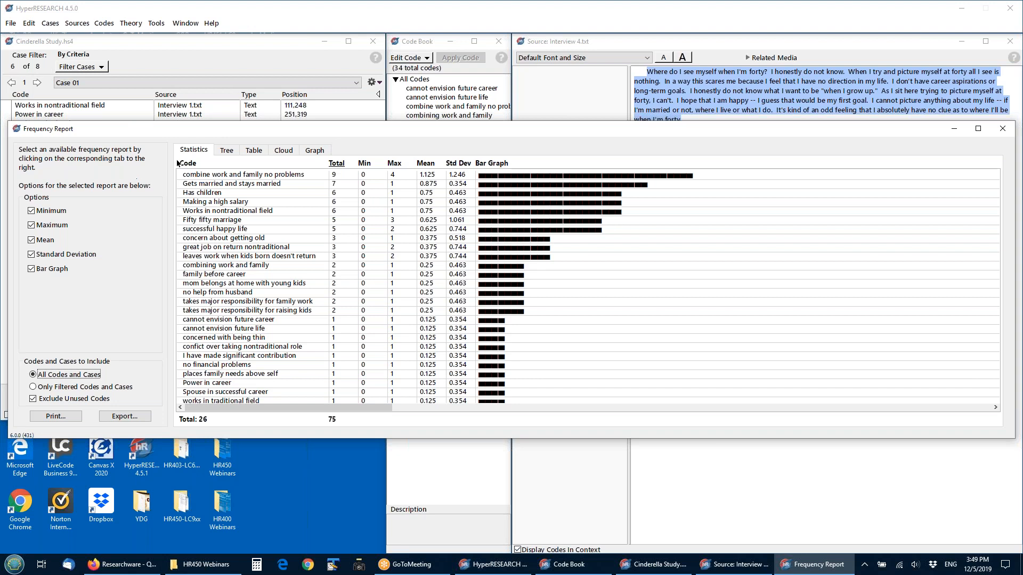
pyautogui.click(33, 390)
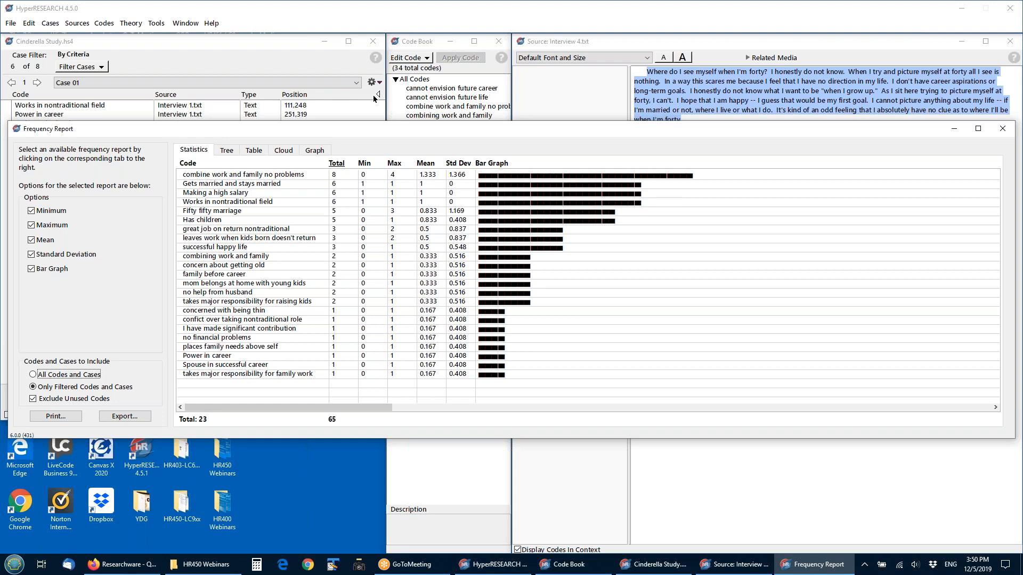
pyautogui.click(1002, 128)
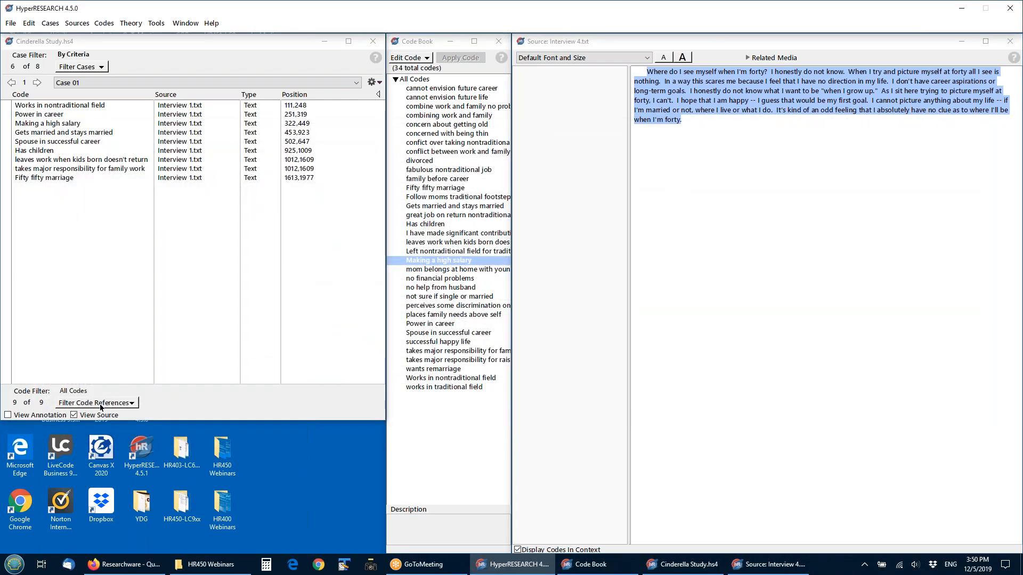
# Step: Filter code references to "combining work and family", "Fifty fifty marriage", "Gets married and stays married", "Has children" and "successful happy life"
pyautogui.click(98, 404)
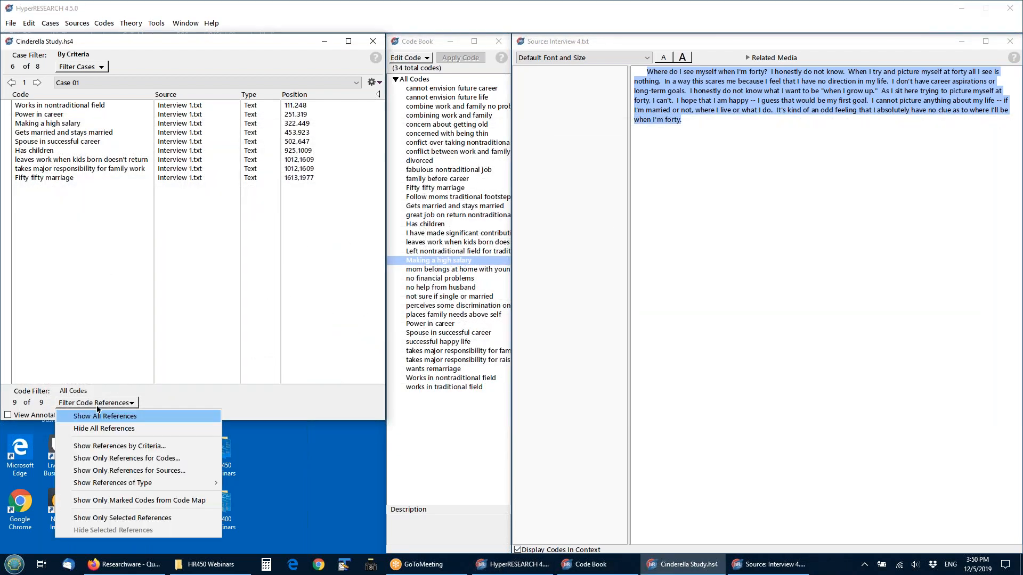
pyautogui.click(118, 459)
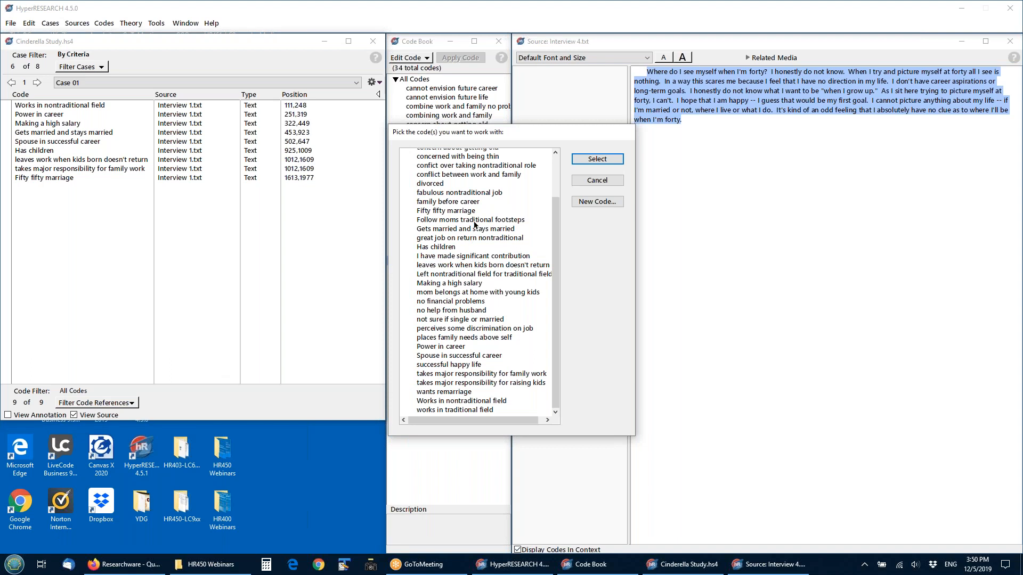
pyautogui.click(453, 213)
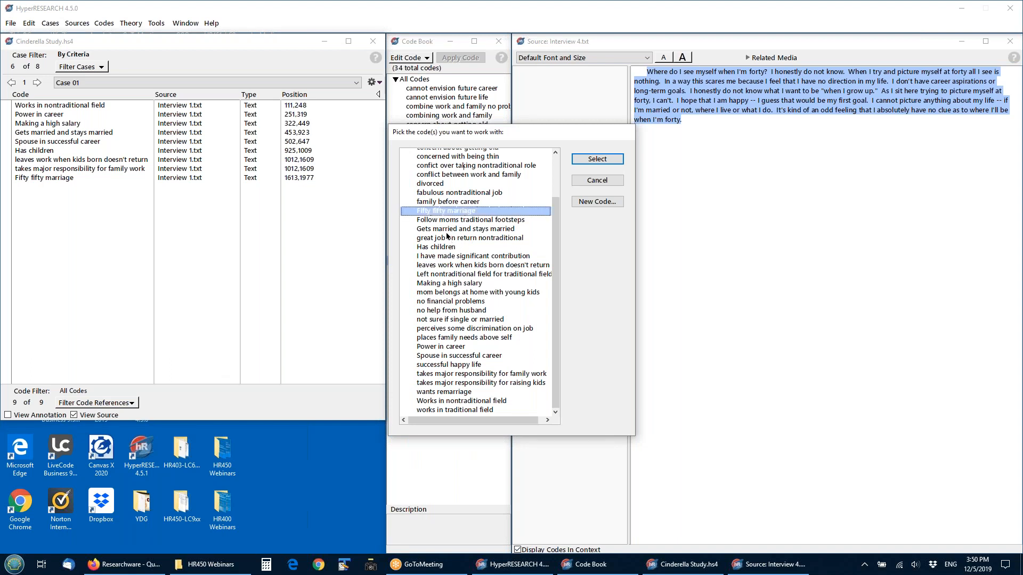
pyautogui.keyDown('ctrl'); pyautogui.click(446, 231); pyautogui.keyUp('ctrl')
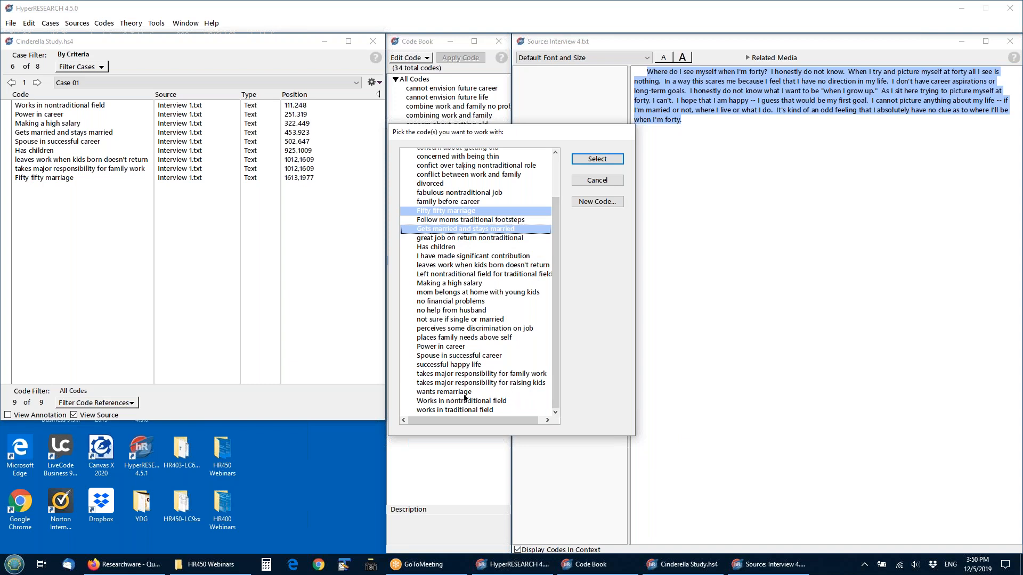
pyautogui.keyDown('ctrl'); pyautogui.click(457, 367); pyautogui.keyUp('ctrl')
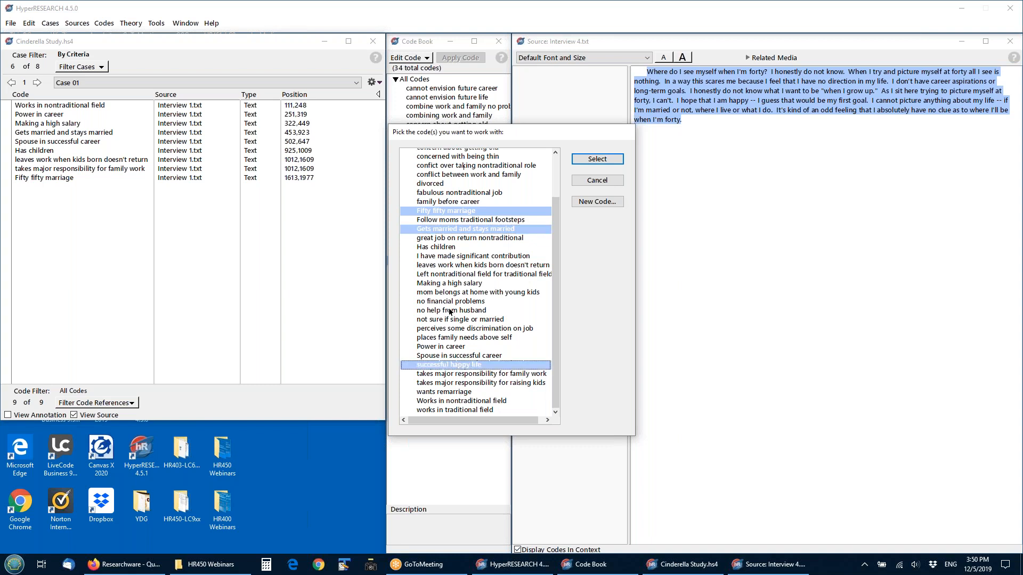
pyautogui.keyDown('ctrl'); pyautogui.click(437, 248); pyautogui.keyUp('ctrl')
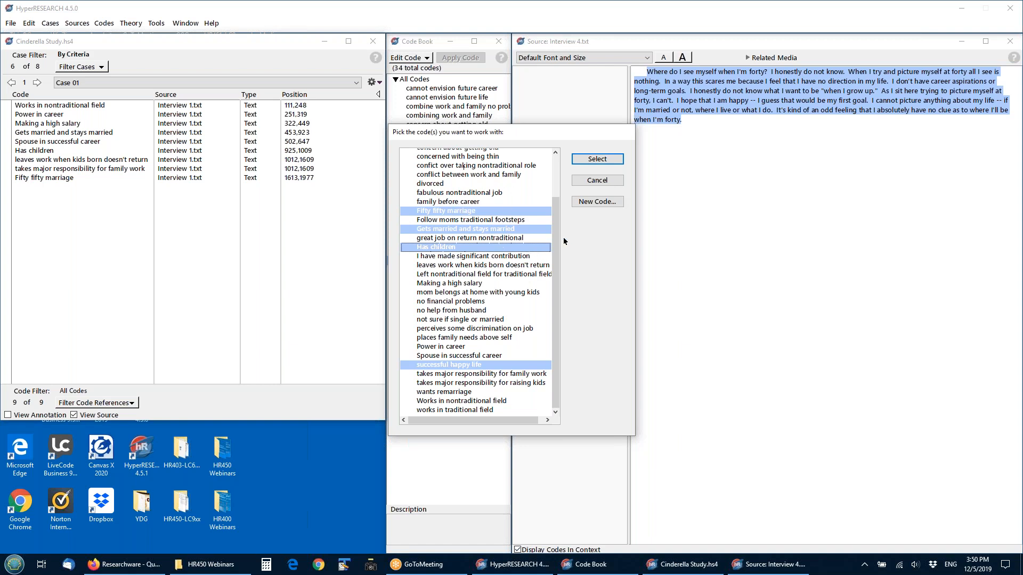
pyautogui.moveTo(557, 201); pyautogui.dragTo(559, 167)
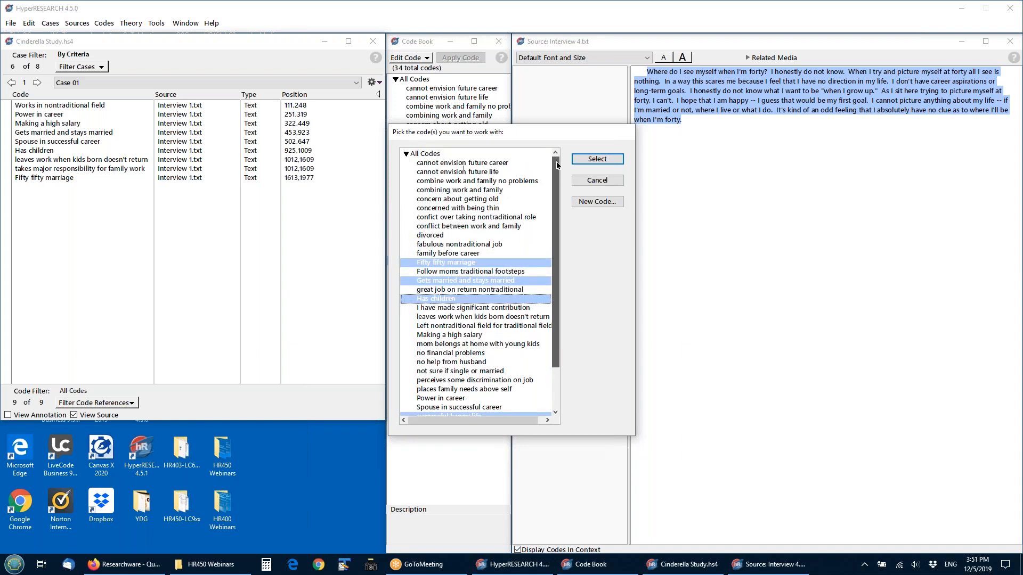
pyautogui.keyDown('ctrl'); pyautogui.click(434, 193); pyautogui.keyUp('ctrl')
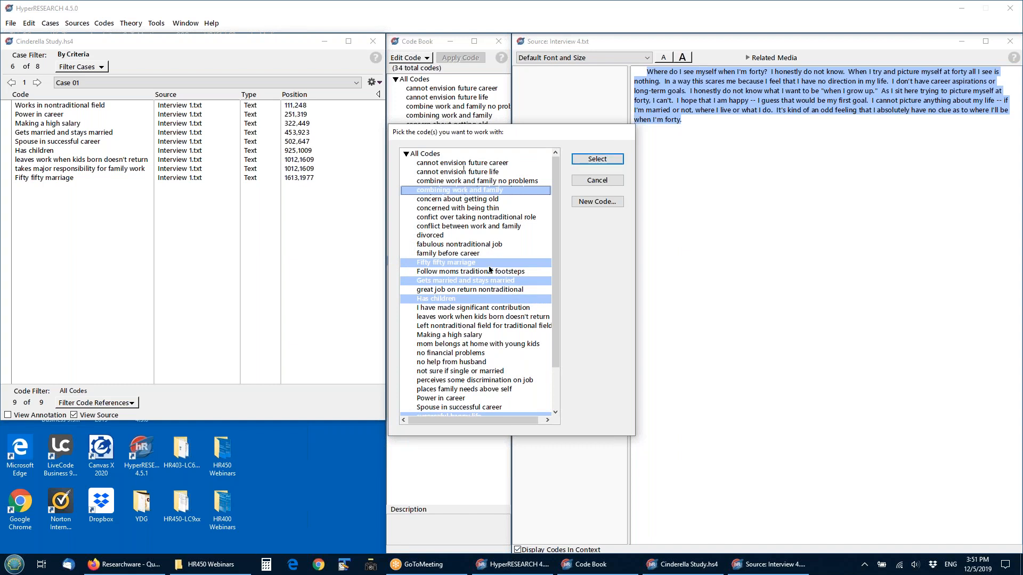
pyautogui.click(577, 160)
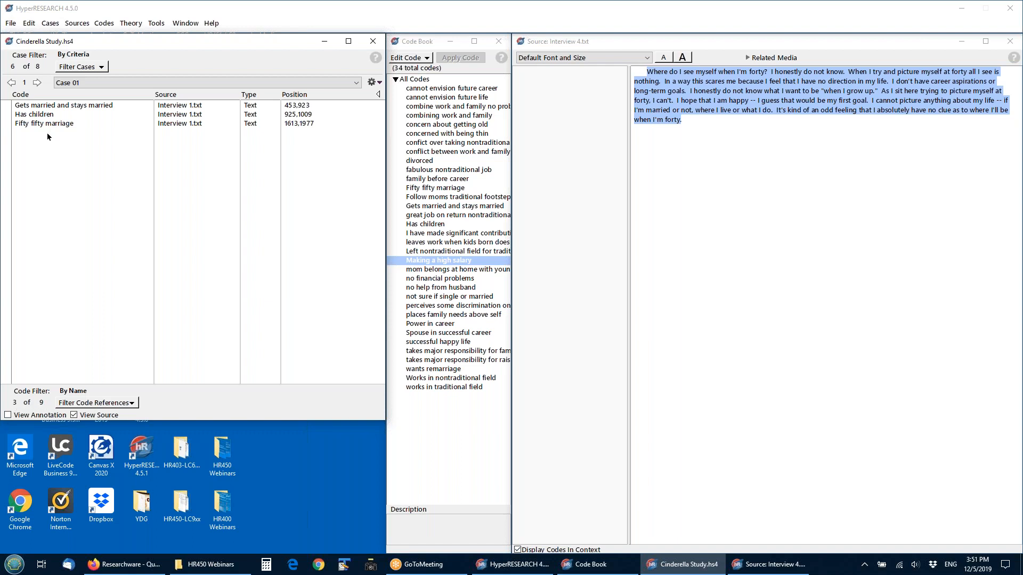
# Step: Check the filtered code references in Case 02 and Case 03
pyautogui.click(36, 82)
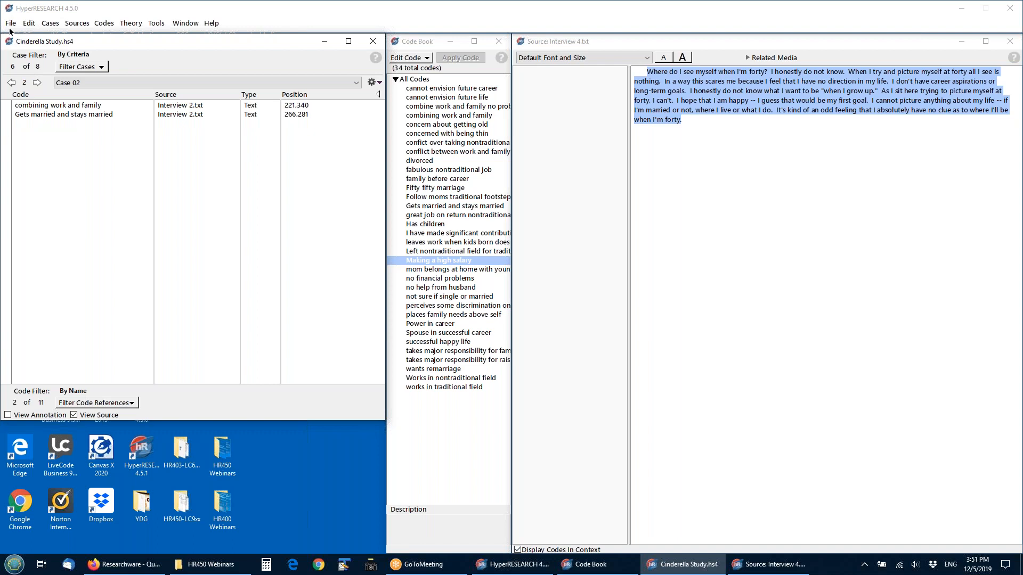
pyautogui.click(36, 83)
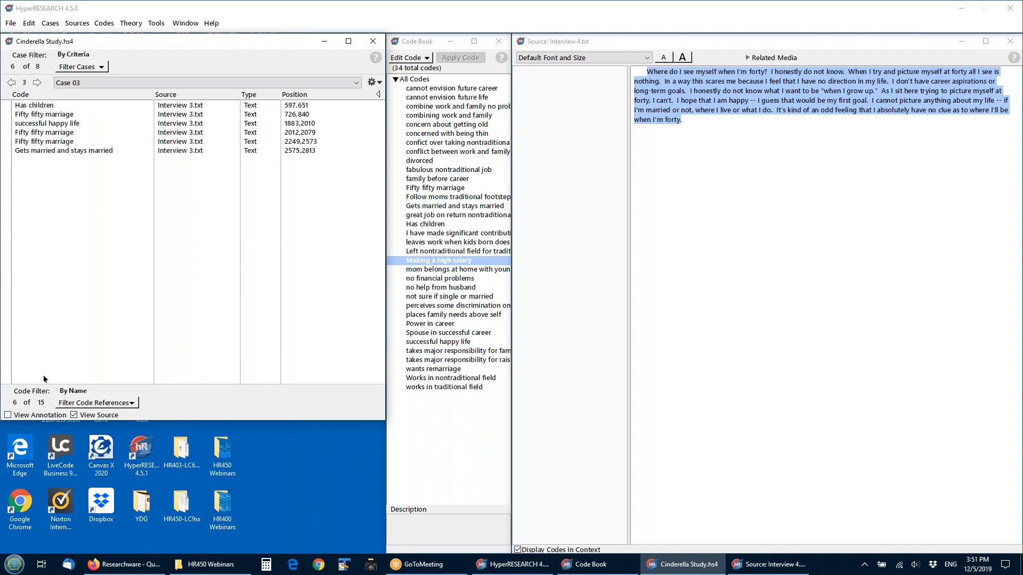
pyautogui.click(82, 404)
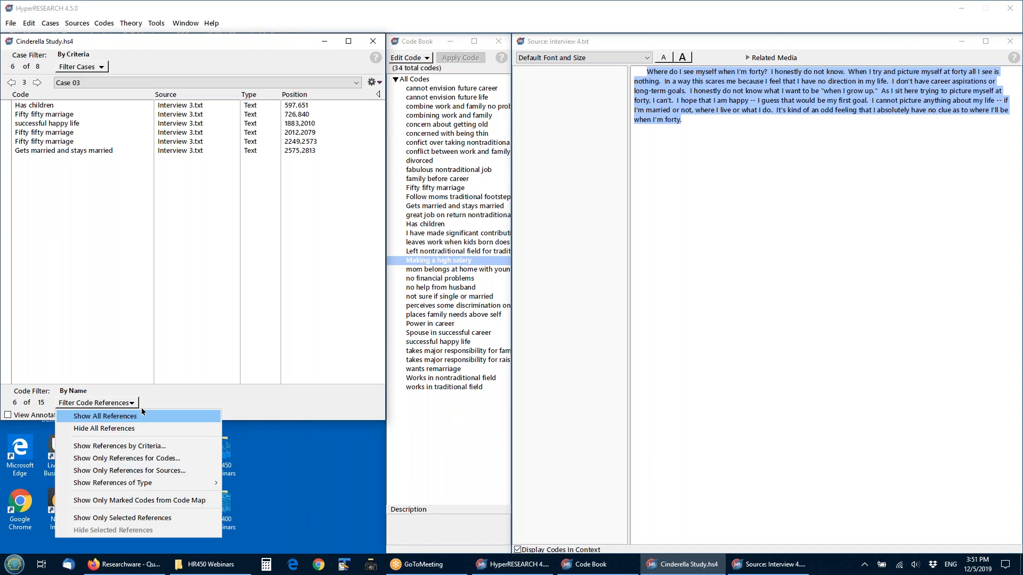
pyautogui.click(172, 399)
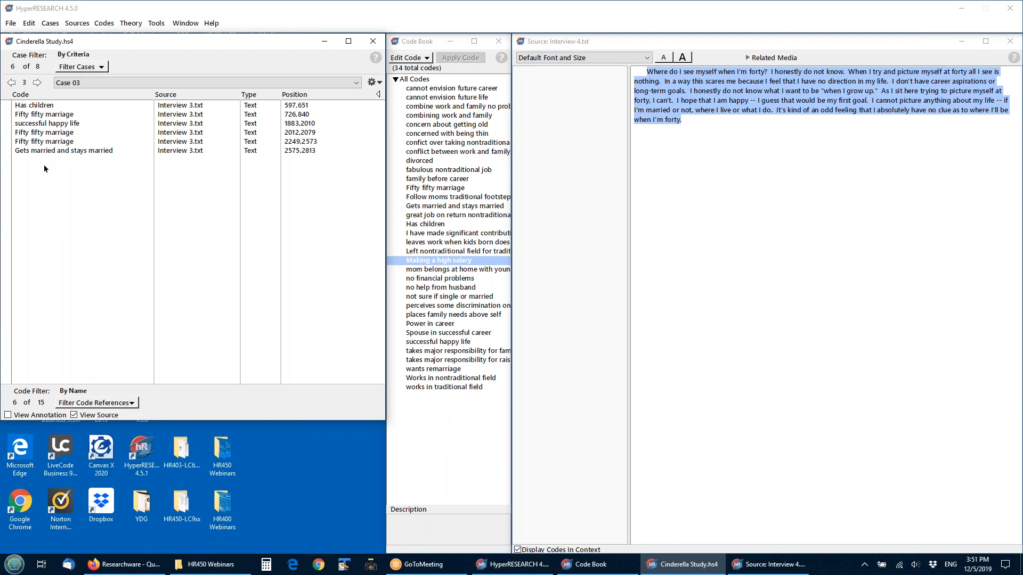
# Step: Display a Report Builder report of the filtered references sorted by code name, read through its coded source material and close it
pyautogui.click(156, 24)
pyautogui.click(176, 99)
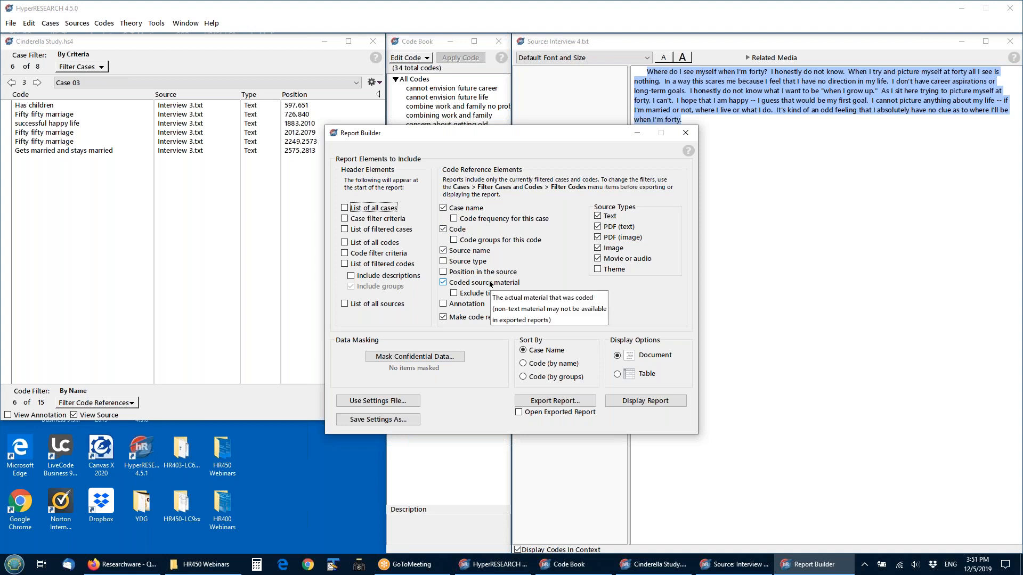
pyautogui.click(525, 365)
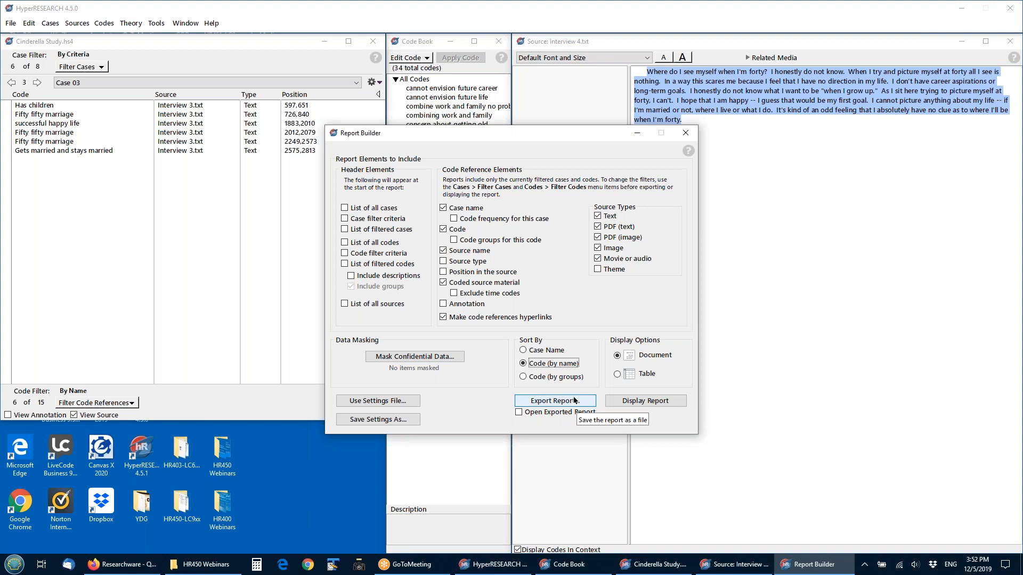
pyautogui.click(637, 403)
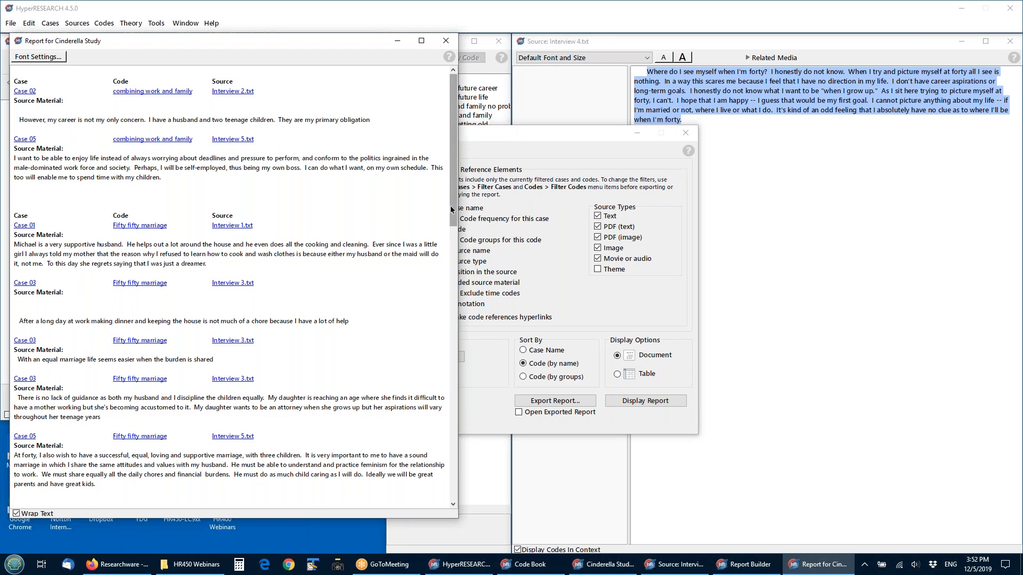
pyautogui.moveTo(453, 203); pyautogui.dragTo(486, 259)
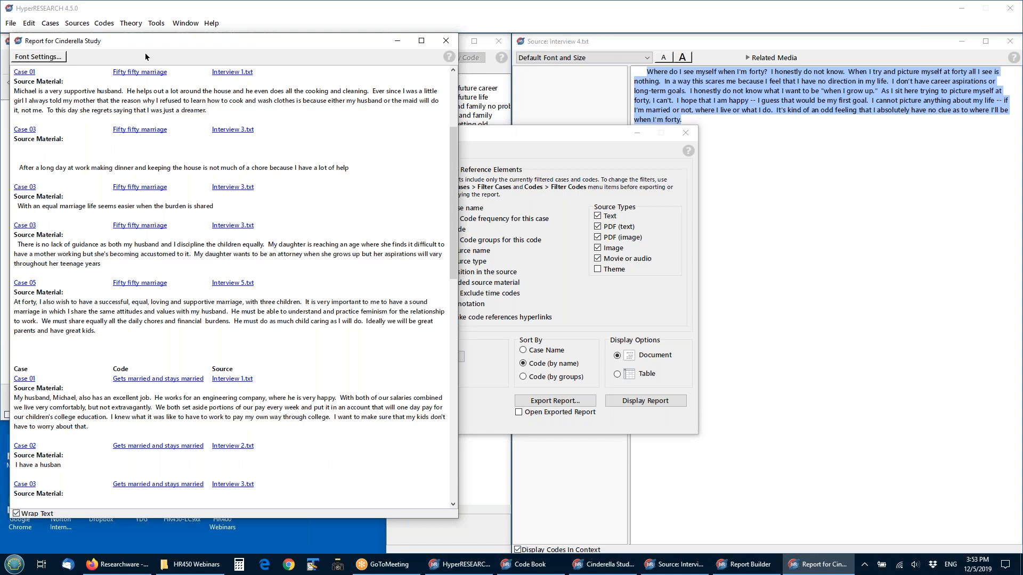
pyautogui.click(446, 41)
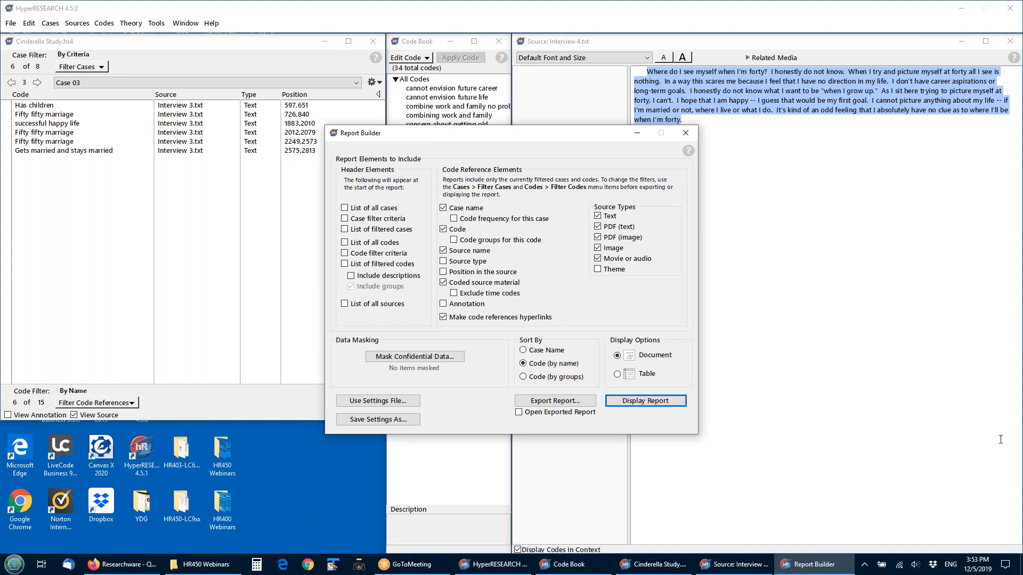
# Step: Switch to Firefox to view the Researchware home page
pyautogui.click(994, 420)
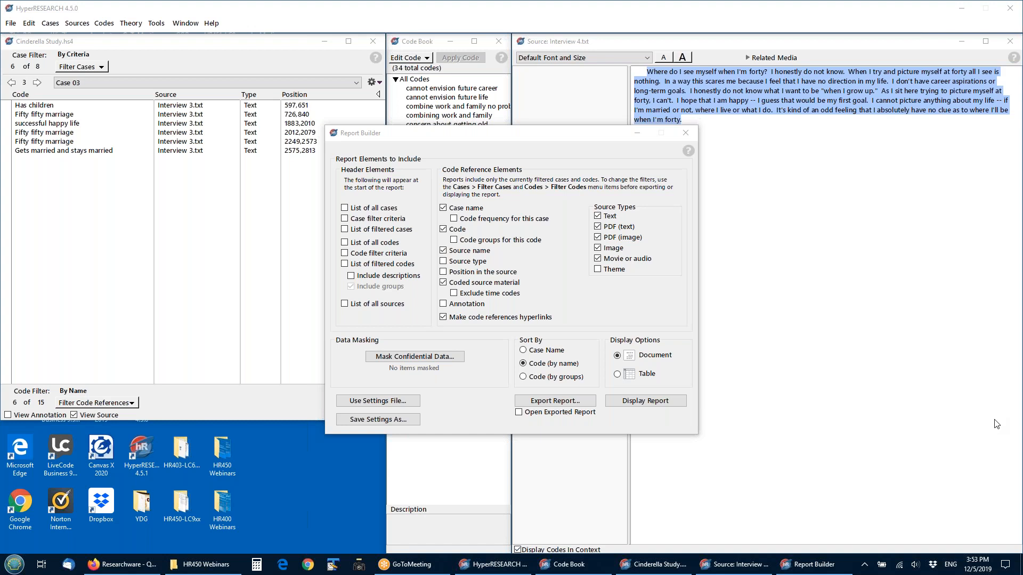
pyautogui.click(120, 565)
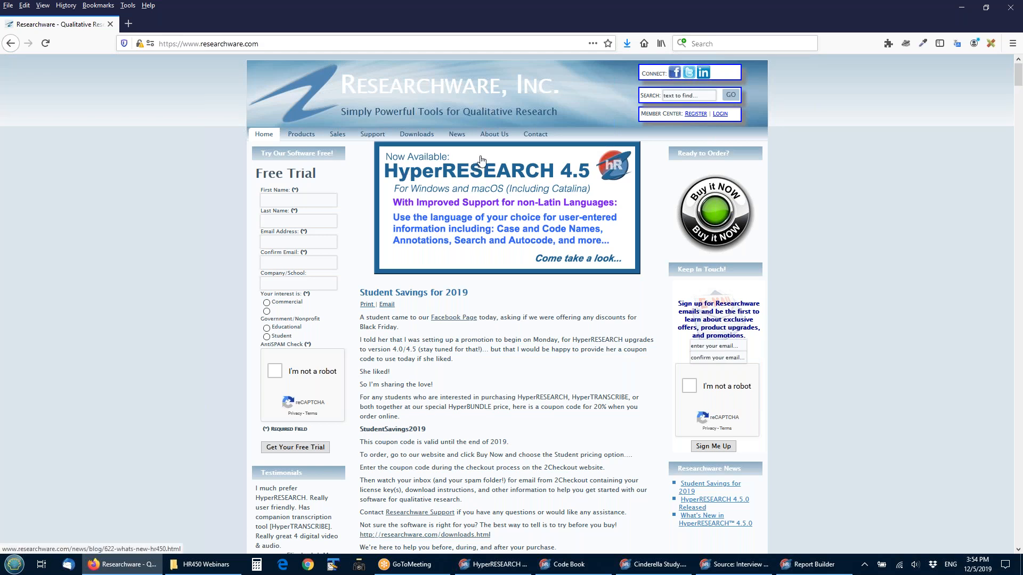
# Step: Open the Downloads page of the Researchware website
pyautogui.moveTo(534, 136)
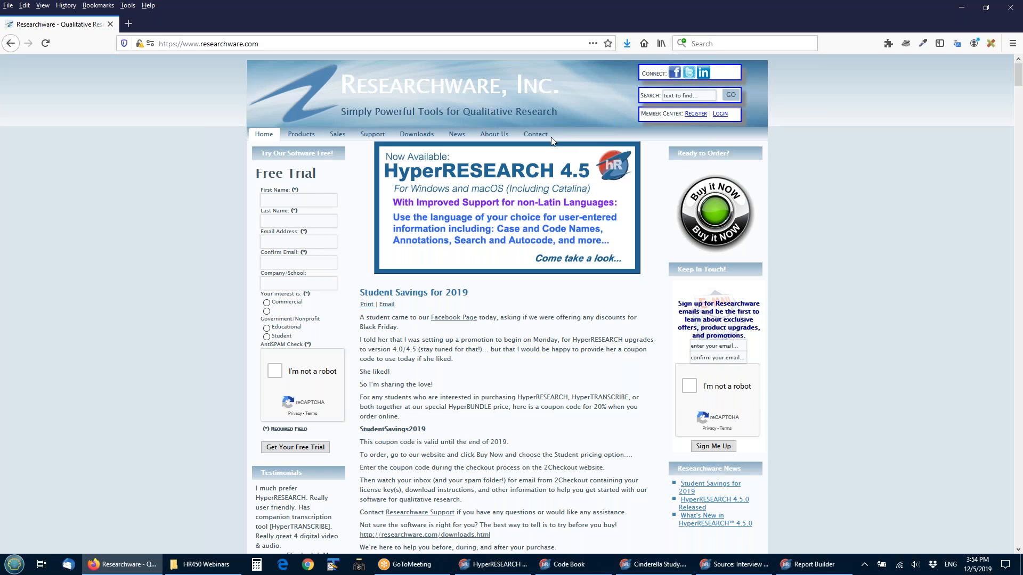
pyautogui.moveTo(524, 140)
pyautogui.moveTo(414, 133)
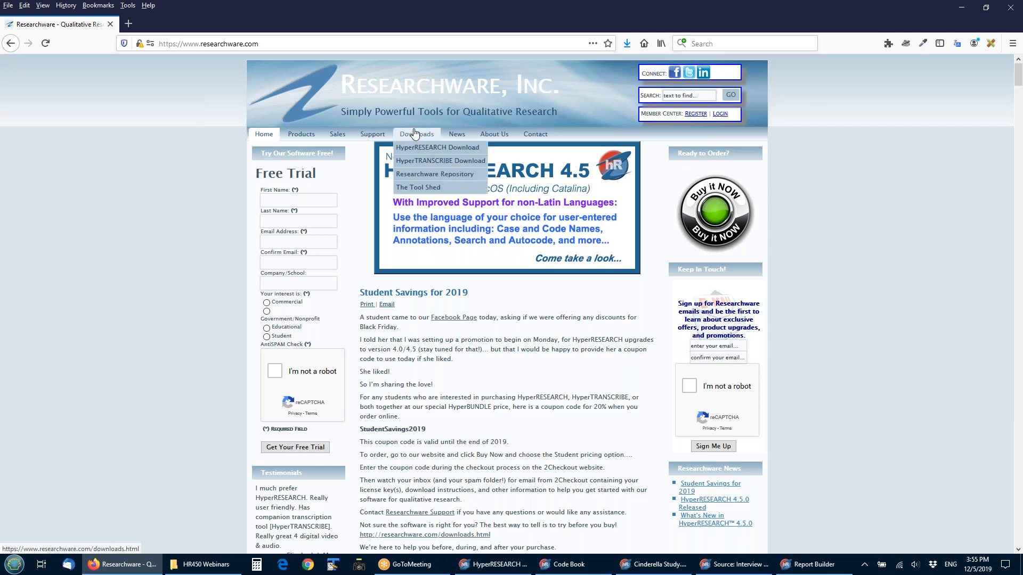
pyautogui.click(416, 136)
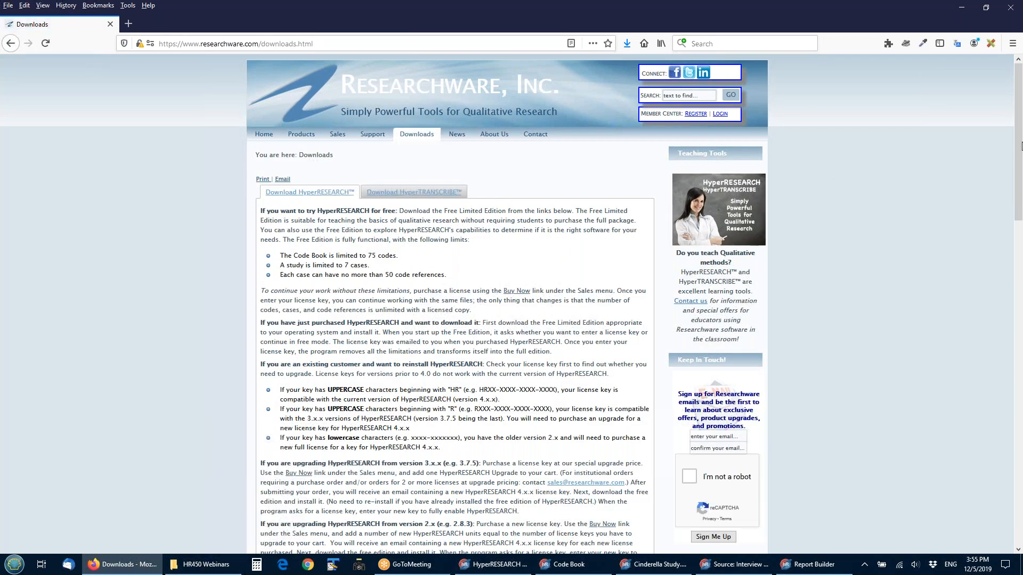
# Step: Review the Free Limited Edition limits, license key and upgrade instructions, and the HyperRESEARCH 4.5.0 installers for Windows and macOS
pyautogui.scroll(-1, 1021, 139)
pyautogui.scroll(-4, 417, 302)
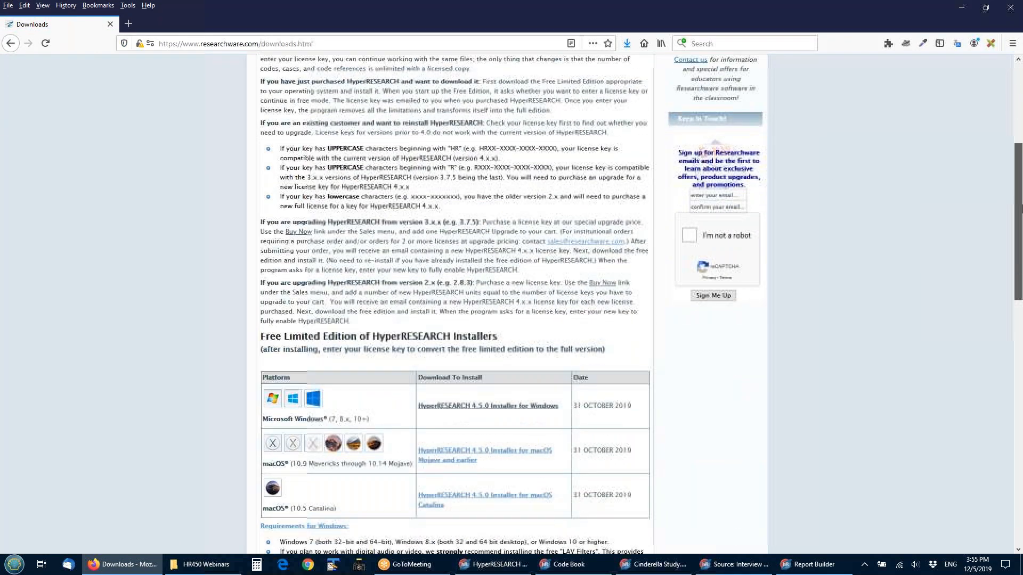
pyautogui.scroll(3, 416, 302)
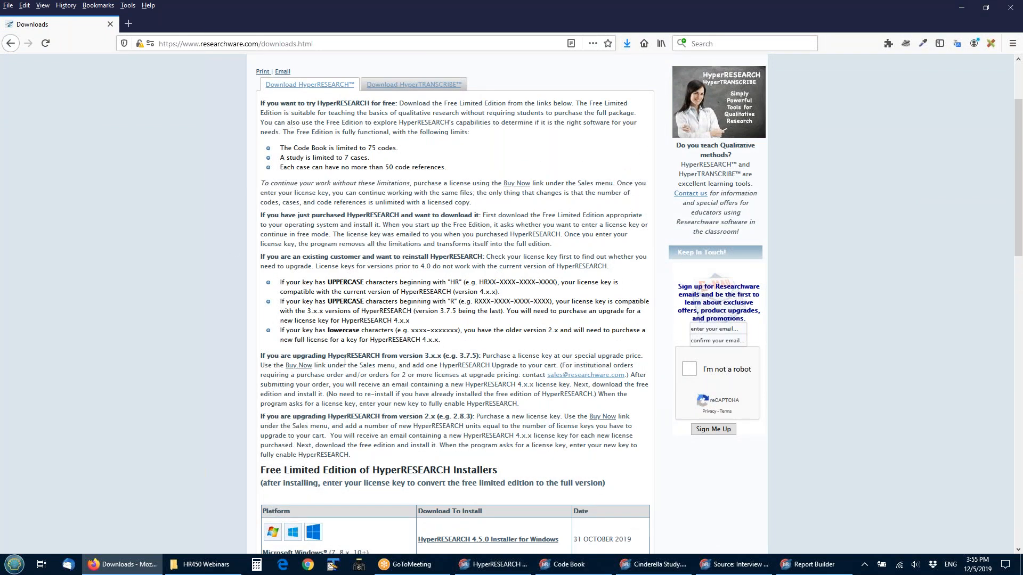
pyautogui.moveTo(1021, 138); pyautogui.dragTo(1021, 216)
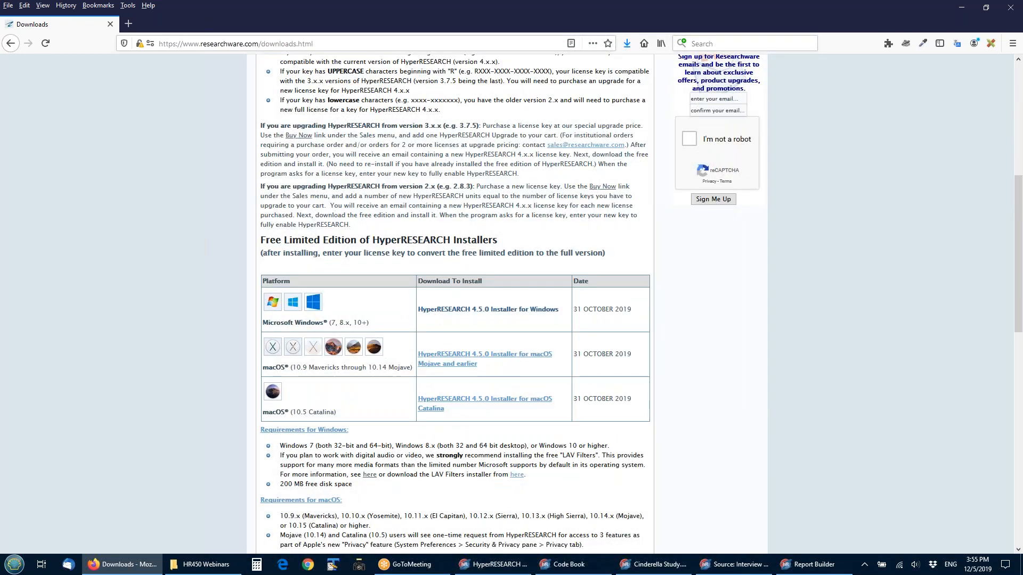
pyautogui.click(454, 368)
pyautogui.moveTo(1017, 190); pyautogui.dragTo(1018, 129)
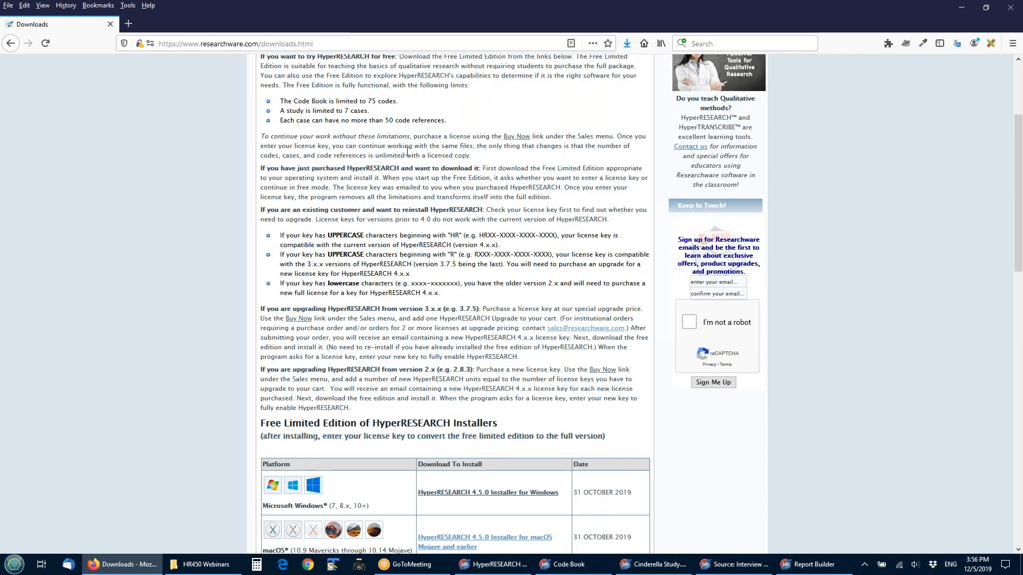
pyautogui.moveTo(1018, 146); pyautogui.dragTo(1021, 162)
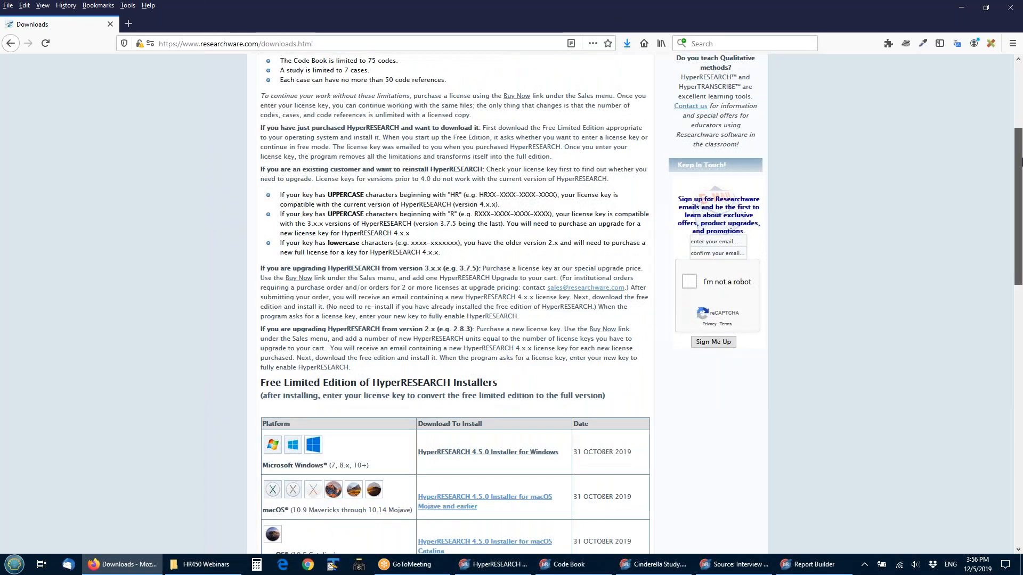
pyautogui.moveTo(1022, 162); pyautogui.dragTo(1021, 162)
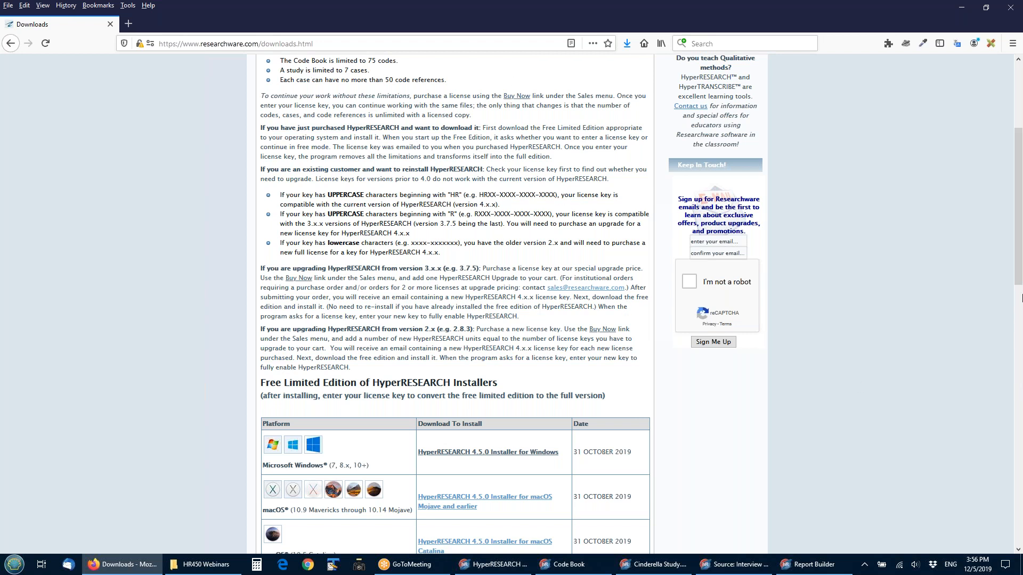
pyautogui.moveTo(1021, 270); pyautogui.dragTo(1021, 283)
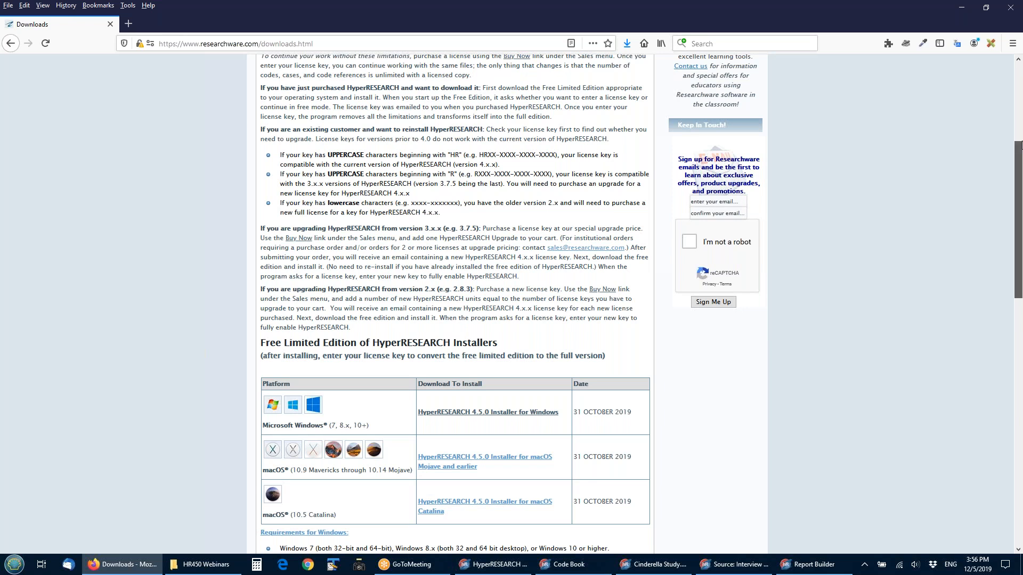
pyautogui.scroll(5, 1021, 145)
pyautogui.moveTo(537, 134)
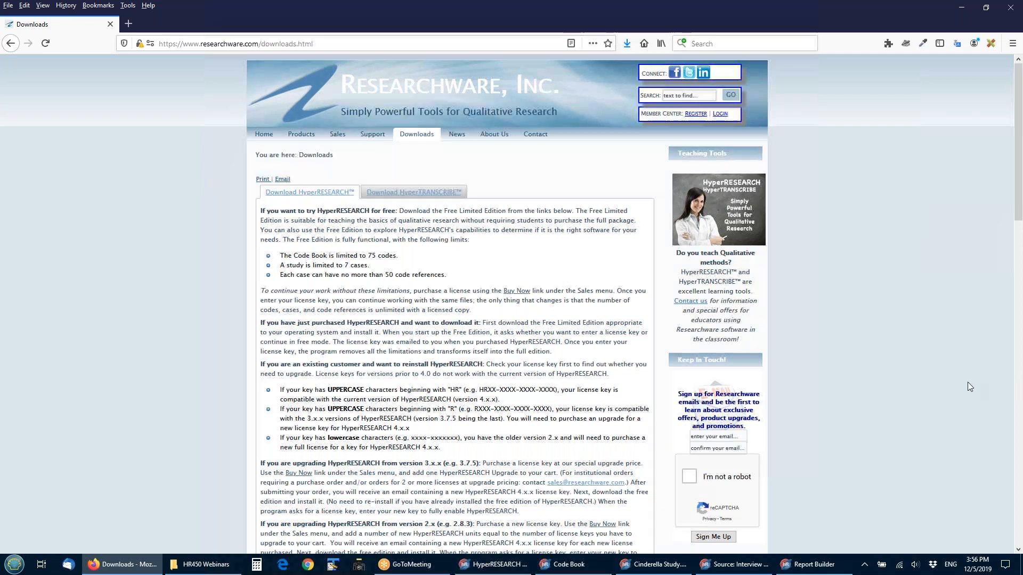
pyautogui.click(996, 417)
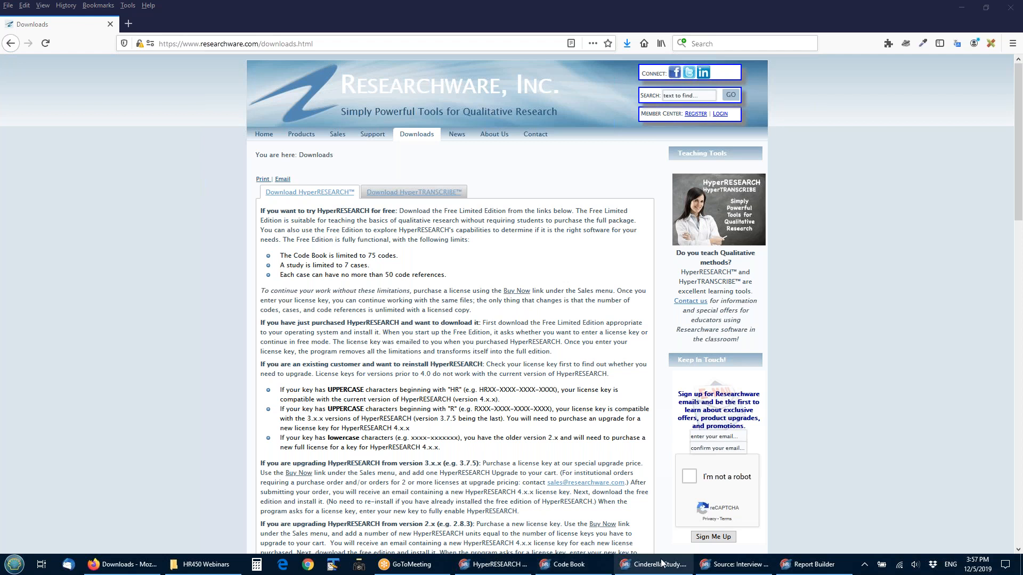
pyautogui.moveTo(670, 561)
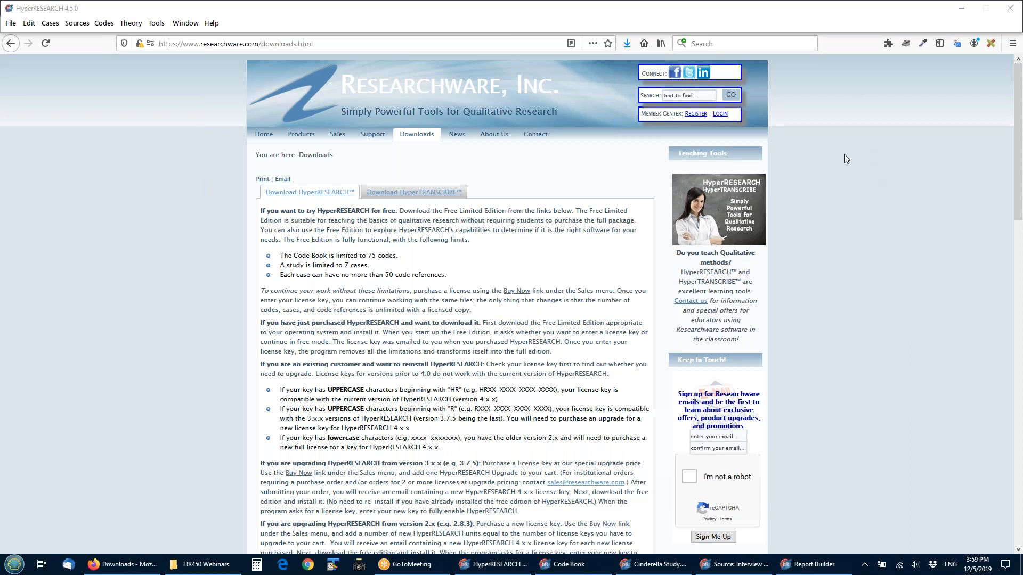
pyautogui.click(897, 313)
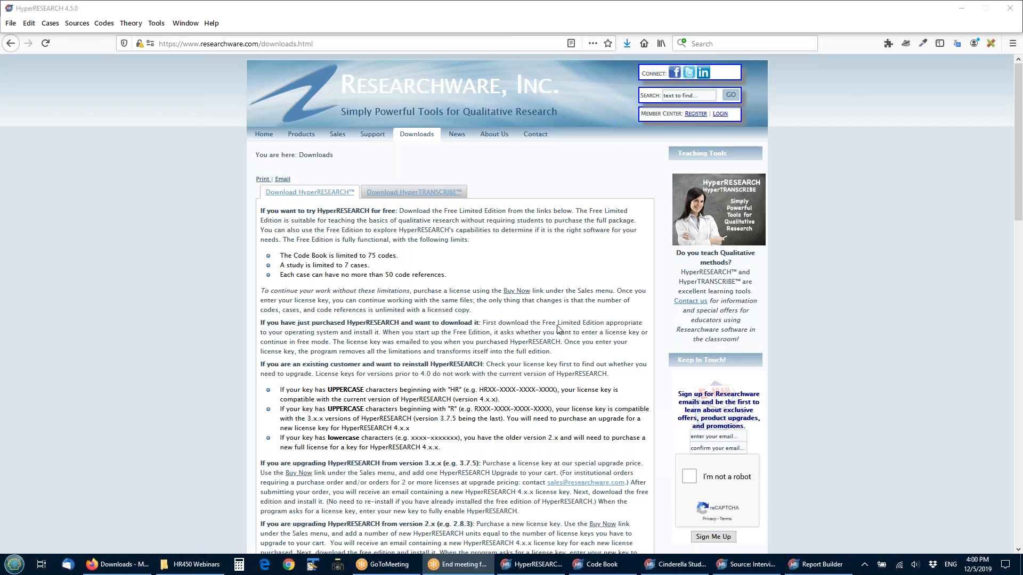